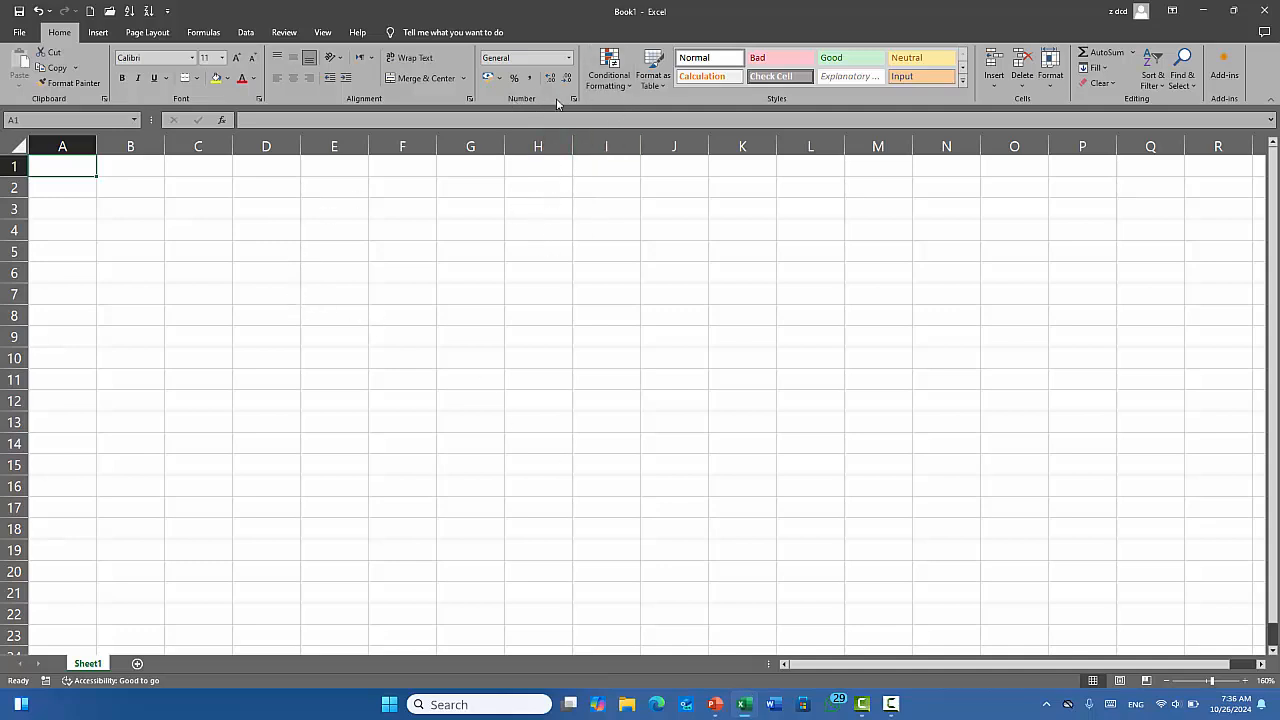
# Create a blank workbook, then open table 2.xlsx from the Recent list.
pyautogui.click(618, 84)
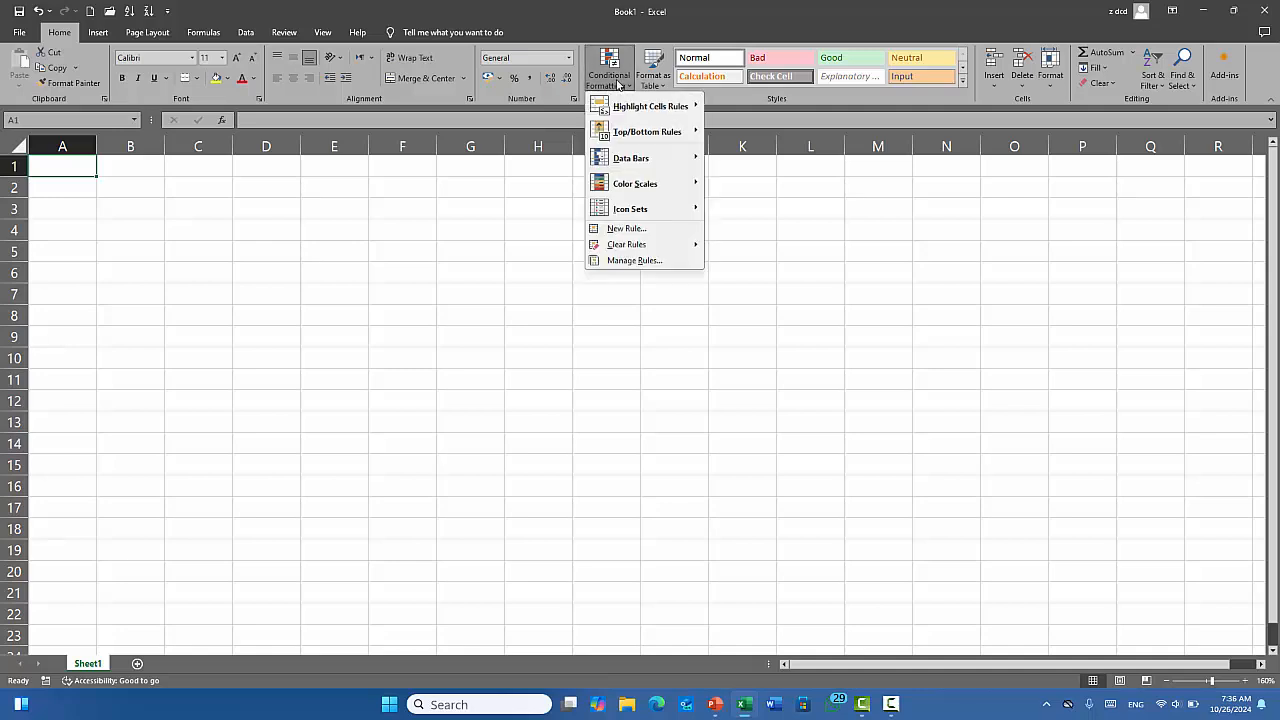
pyautogui.click(618, 84)
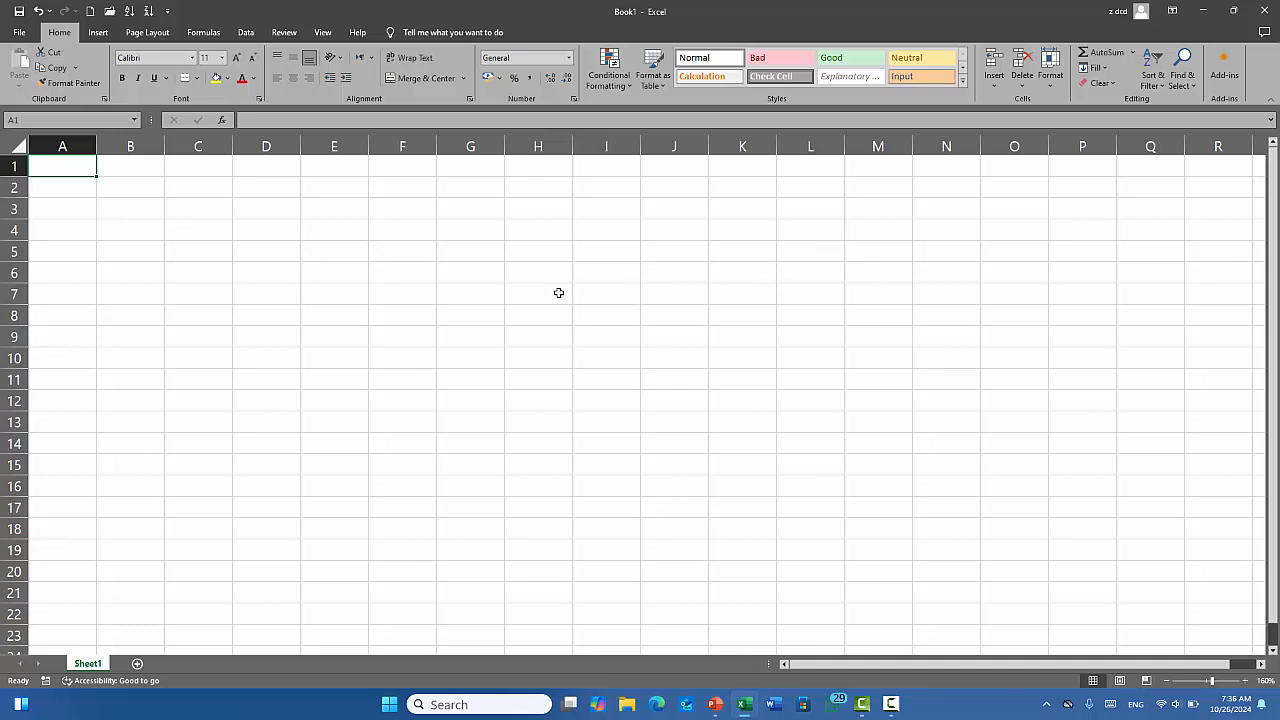
pyautogui.hotkey('ctrl', 'n')
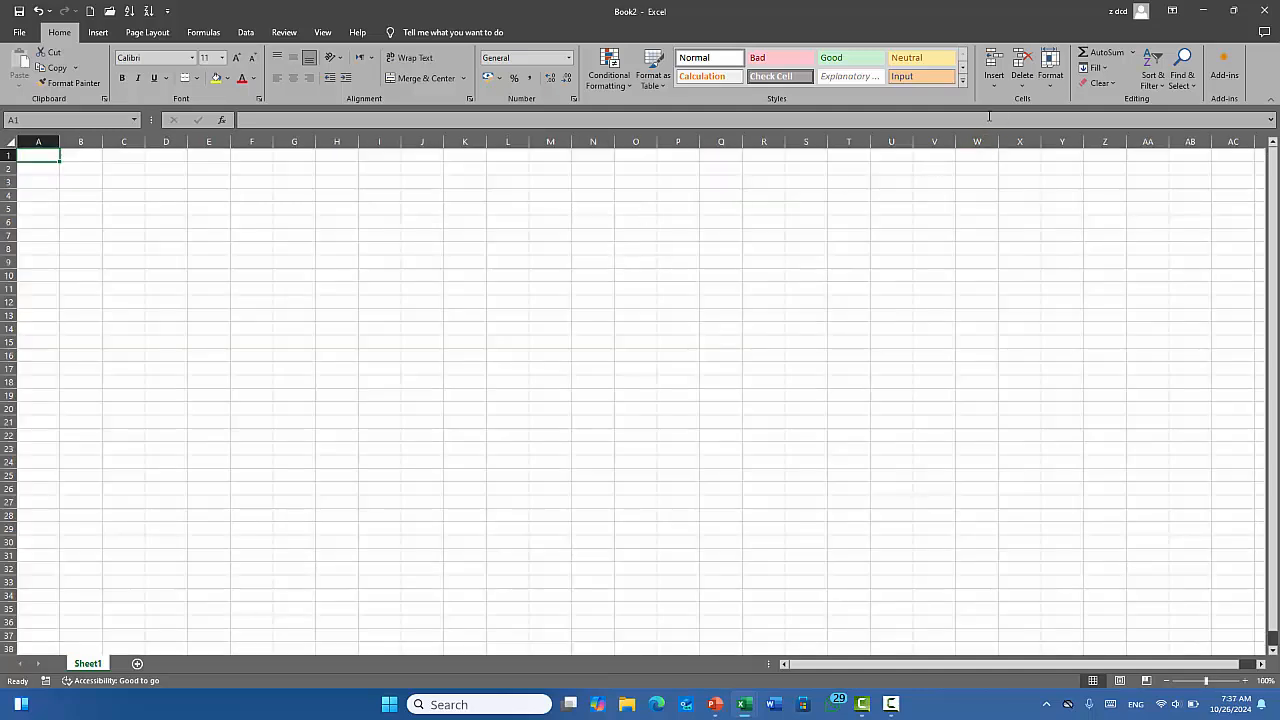
pyautogui.click(27, 37)
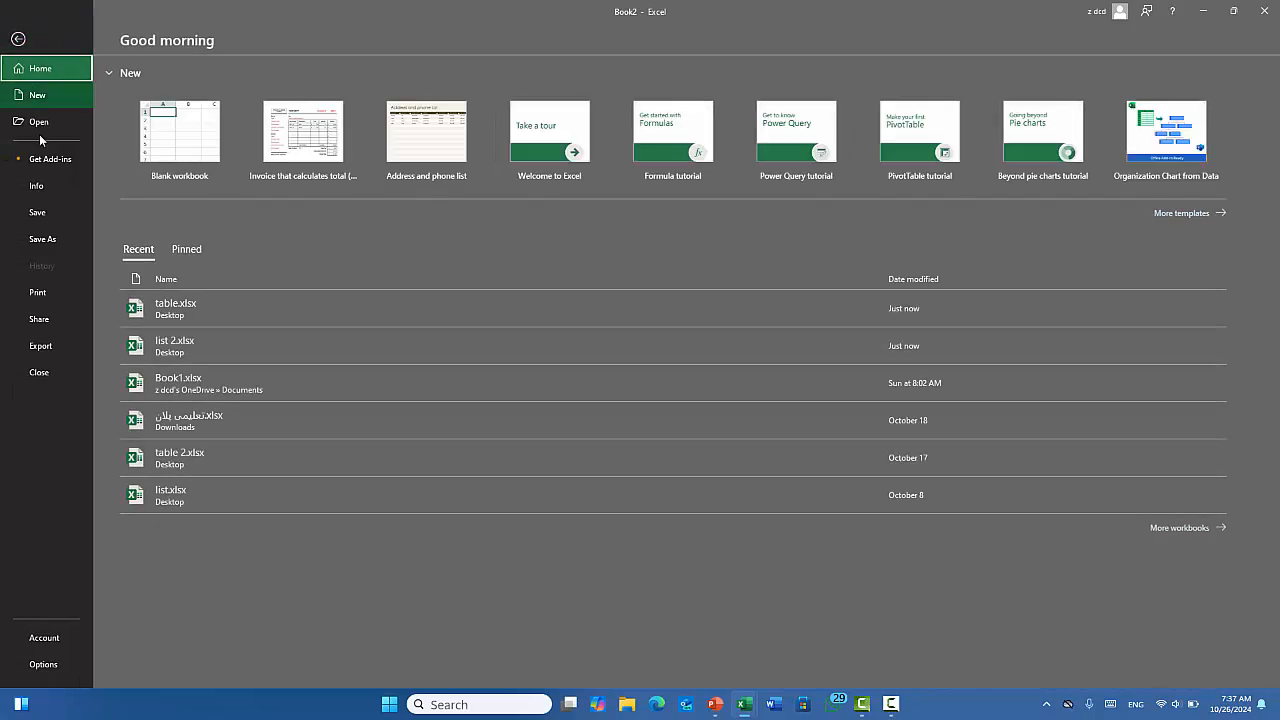
pyautogui.click(207, 463)
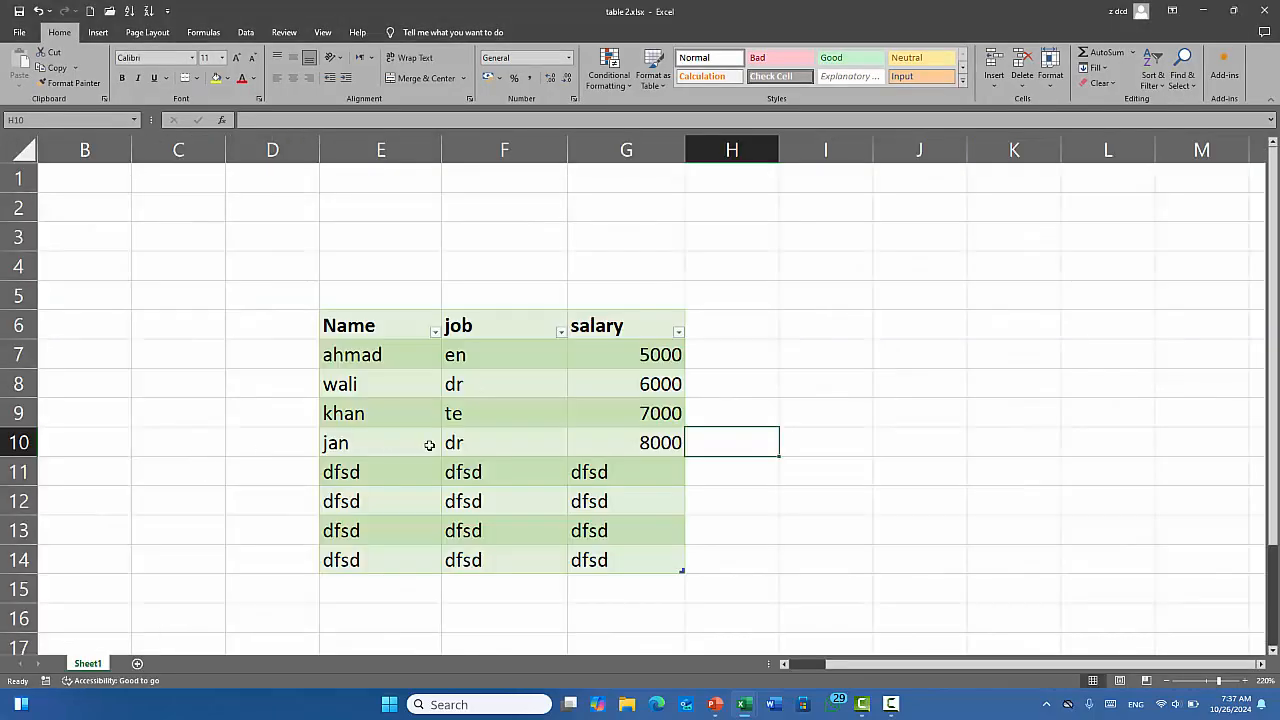
# Delete the four dfsd filler rows E11:G14 and bring up the table style gallery.
pyautogui.moveTo(358, 472); pyautogui.dragTo(608, 563)
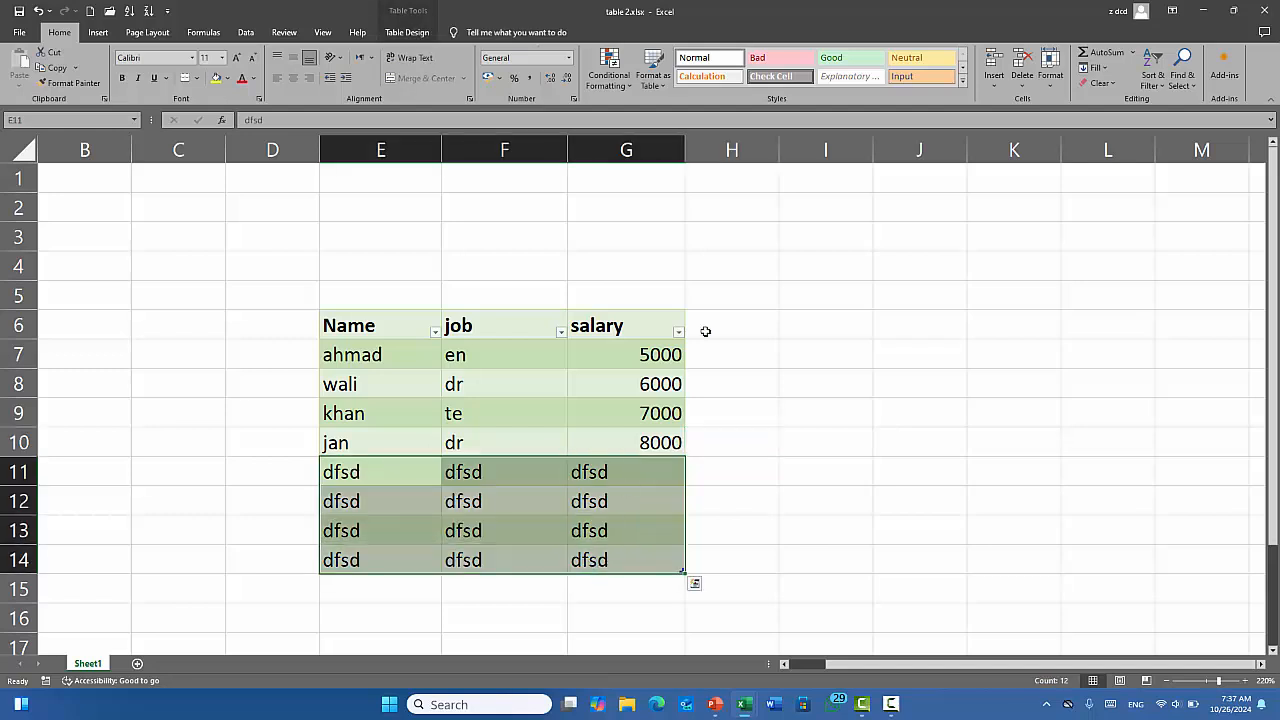
pyautogui.click(1048, 66)
pyautogui.click(1046, 65)
pyautogui.click(1018, 60)
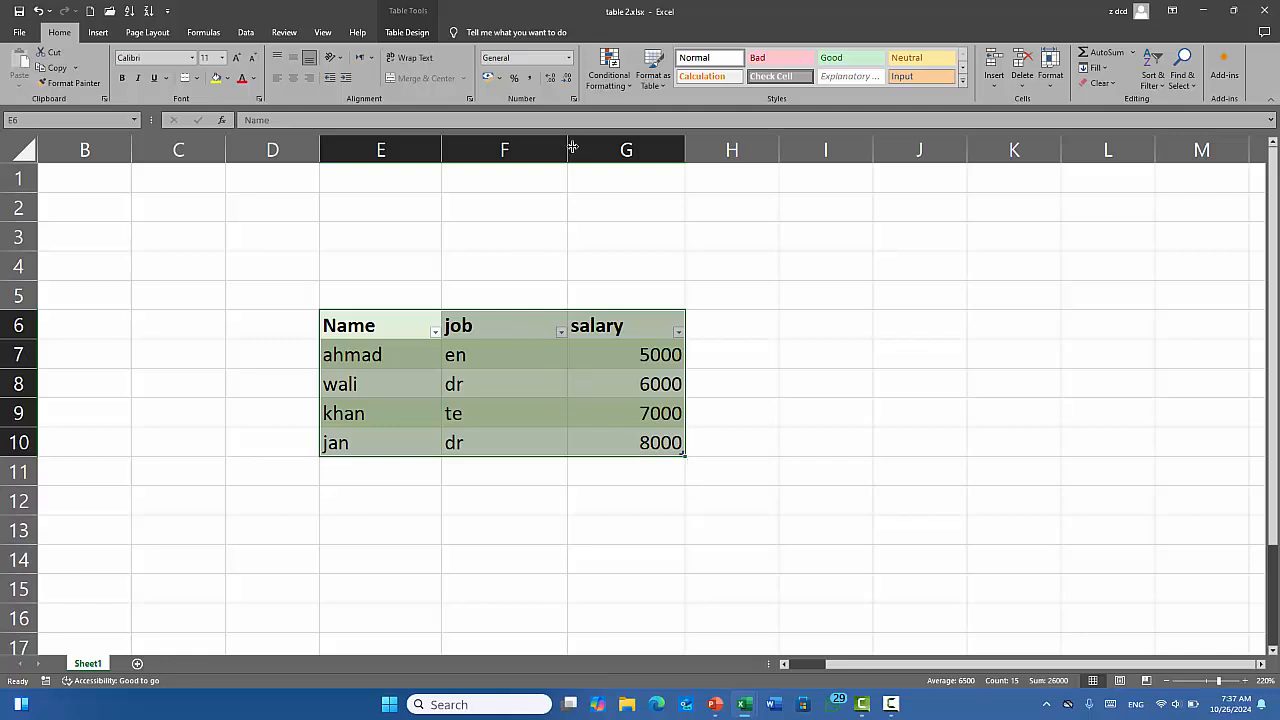
pyautogui.click(656, 86)
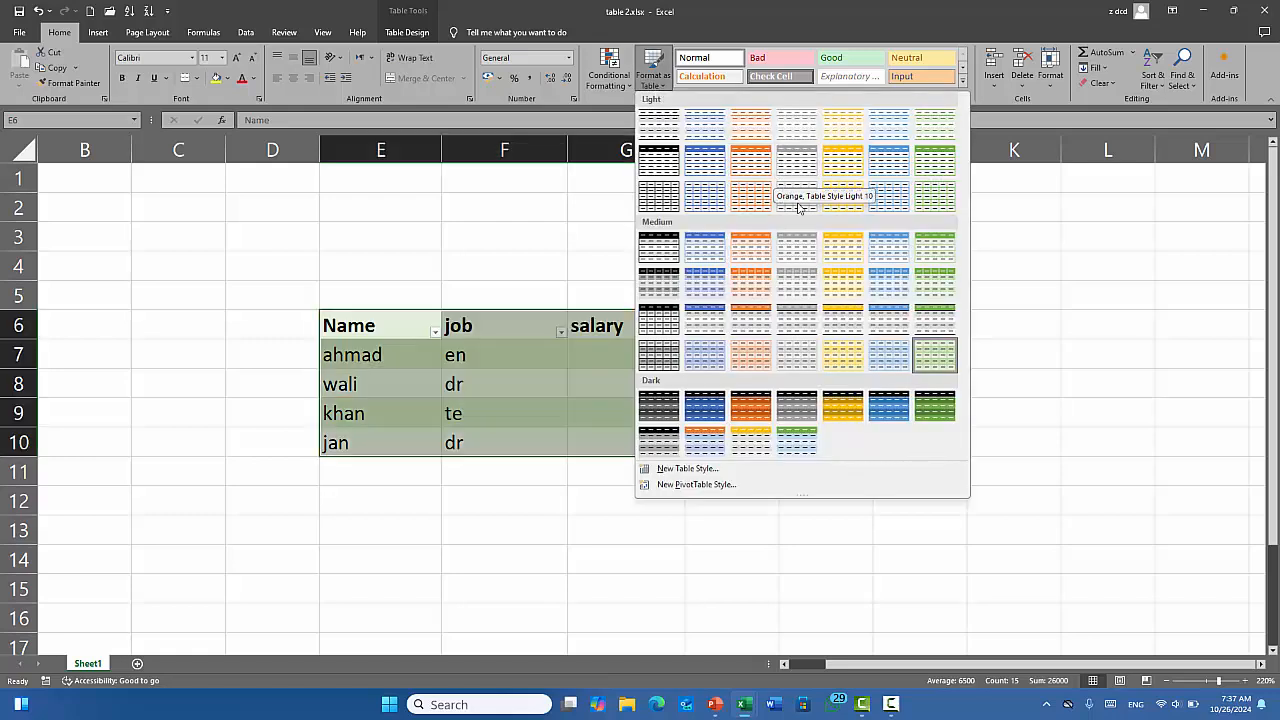
# Apply a blue medium banded table style, then begin a New Table Style.
pyautogui.click(713, 316)
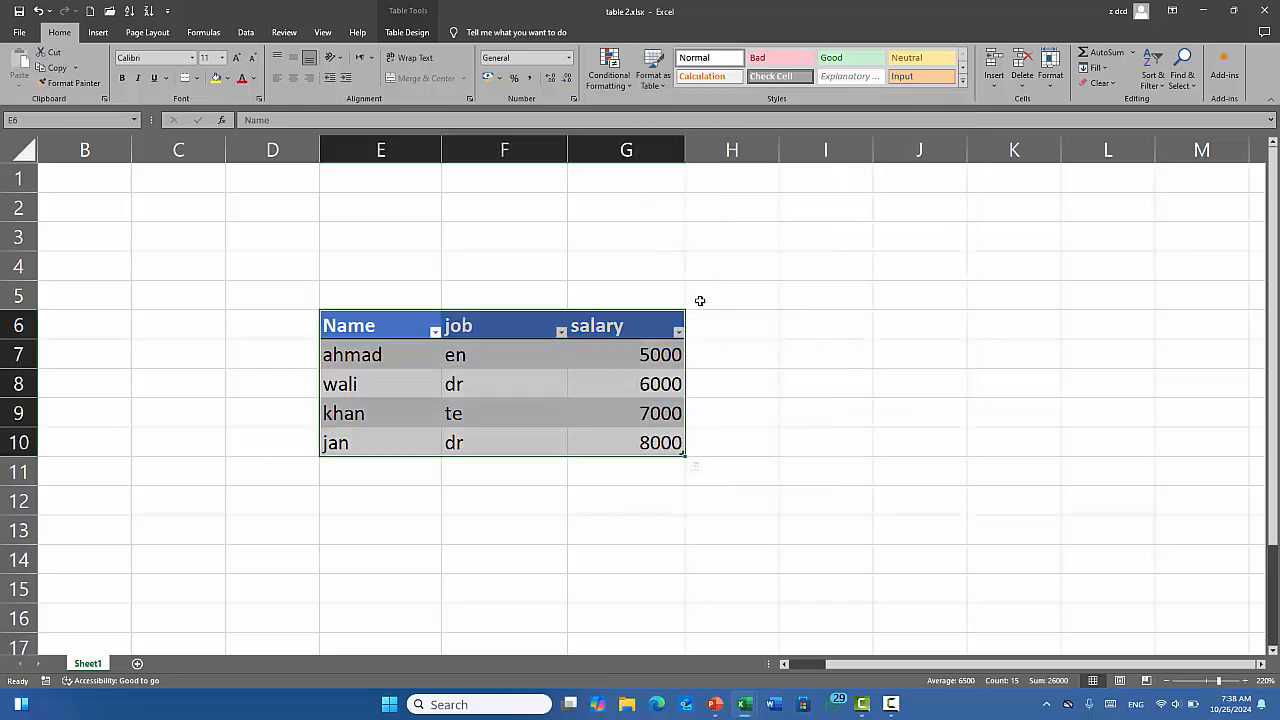
pyautogui.click(648, 86)
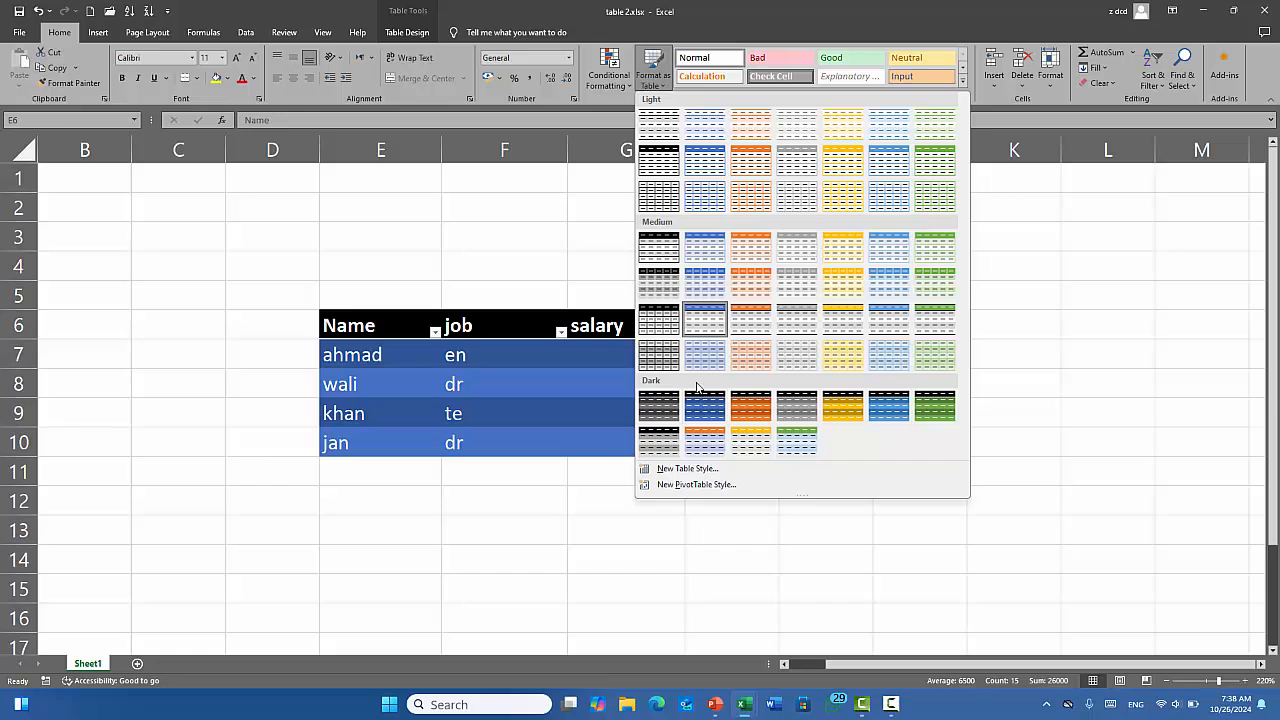
pyautogui.click(686, 468)
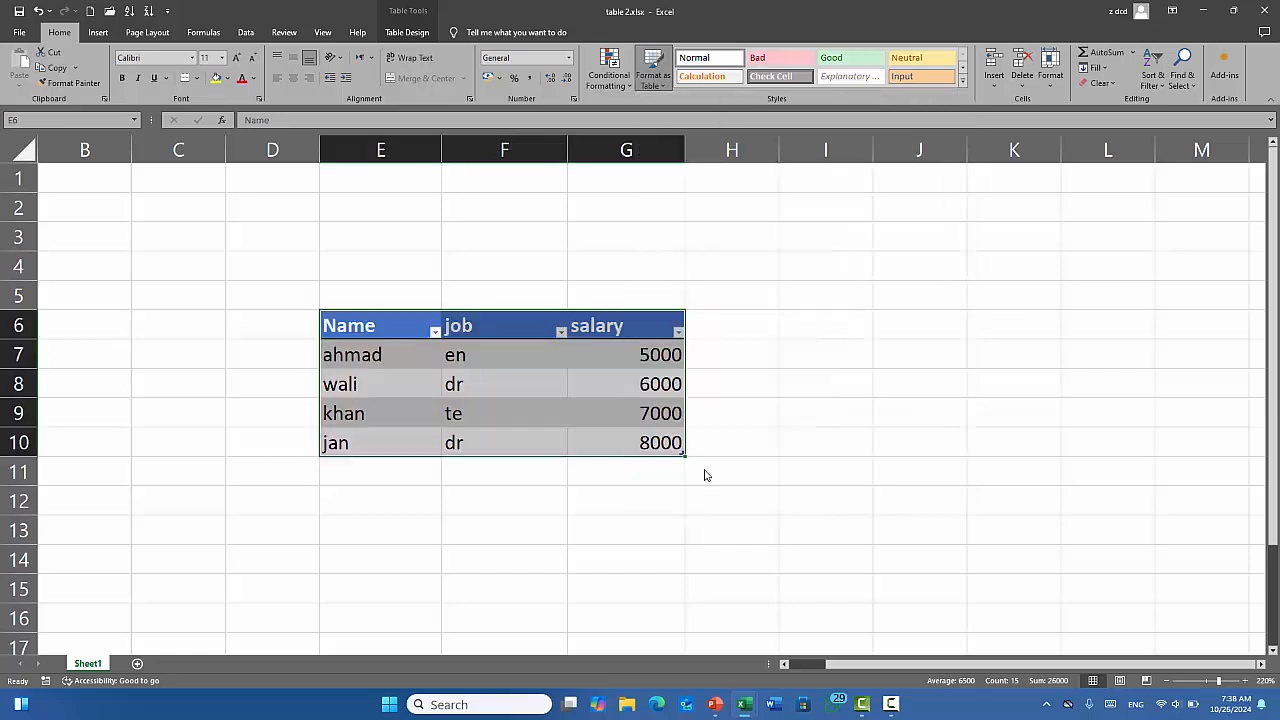
# Name the style 'new style' and make its Whole Table element bold.
pyautogui.moveTo(519, 93); pyautogui.dragTo(834, 94)
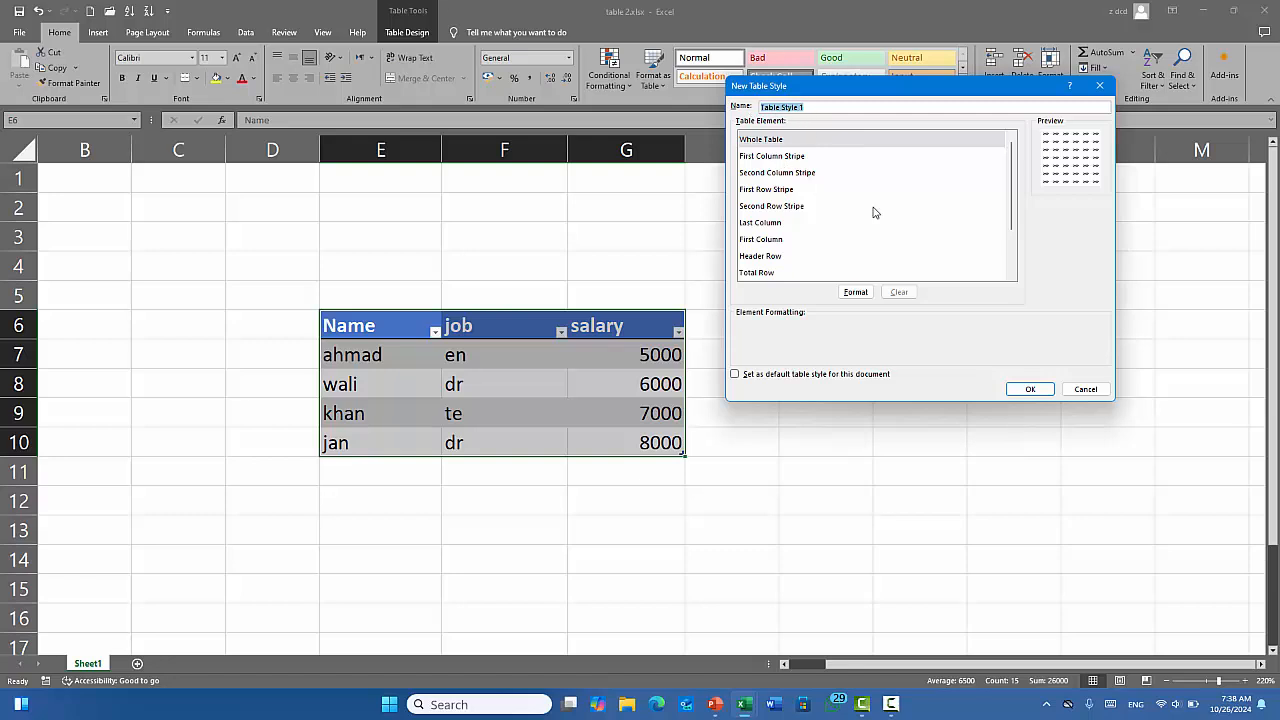
pyautogui.write('new style')
pyautogui.click(770, 140)
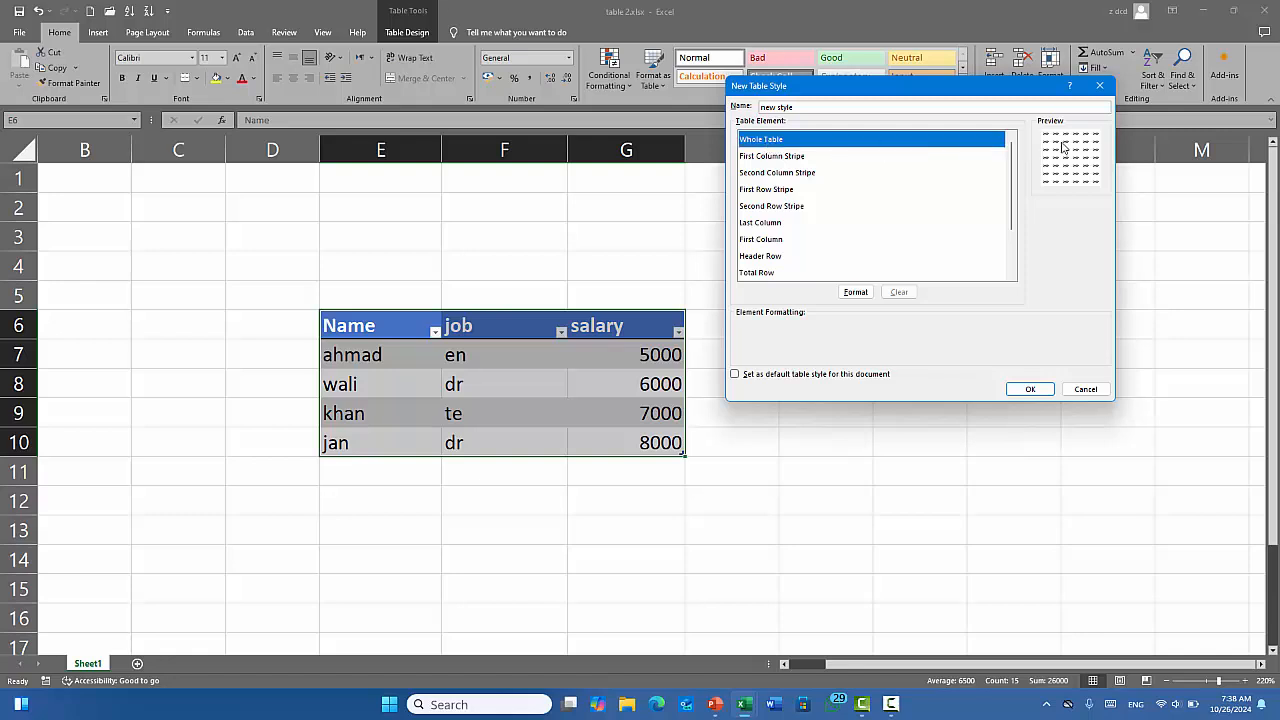
pyautogui.click(862, 291)
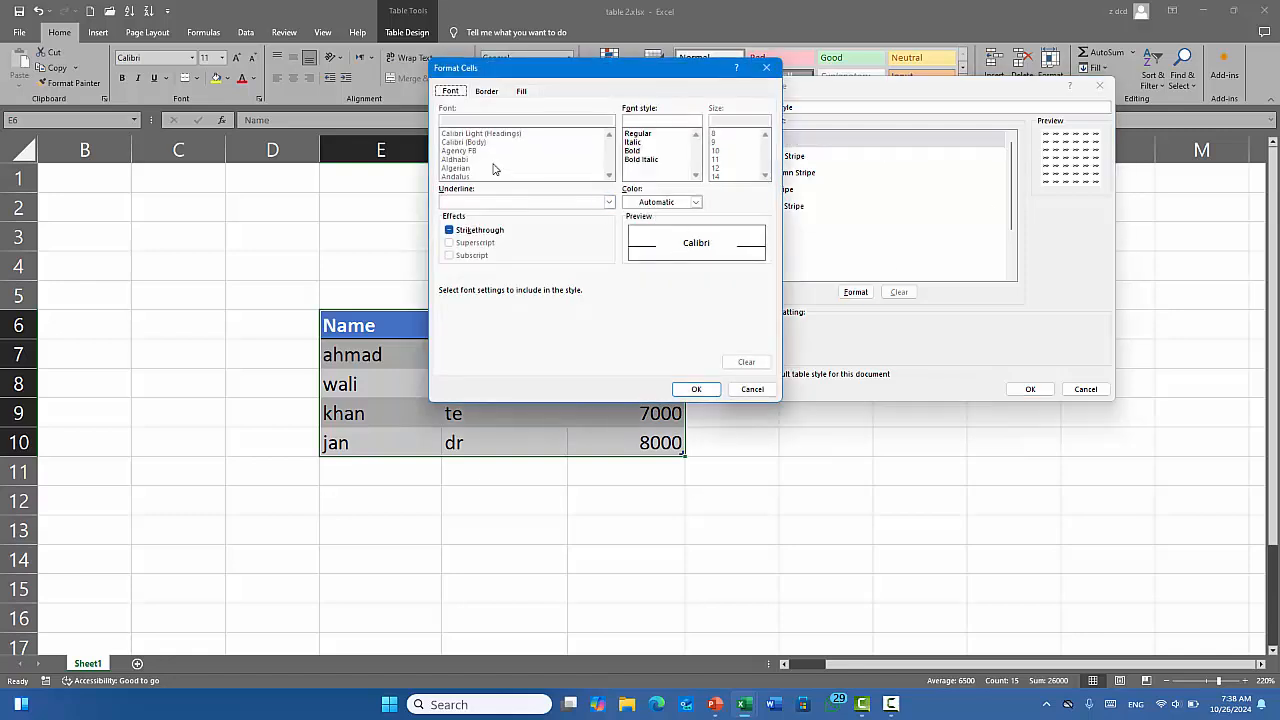
pyautogui.click(634, 142)
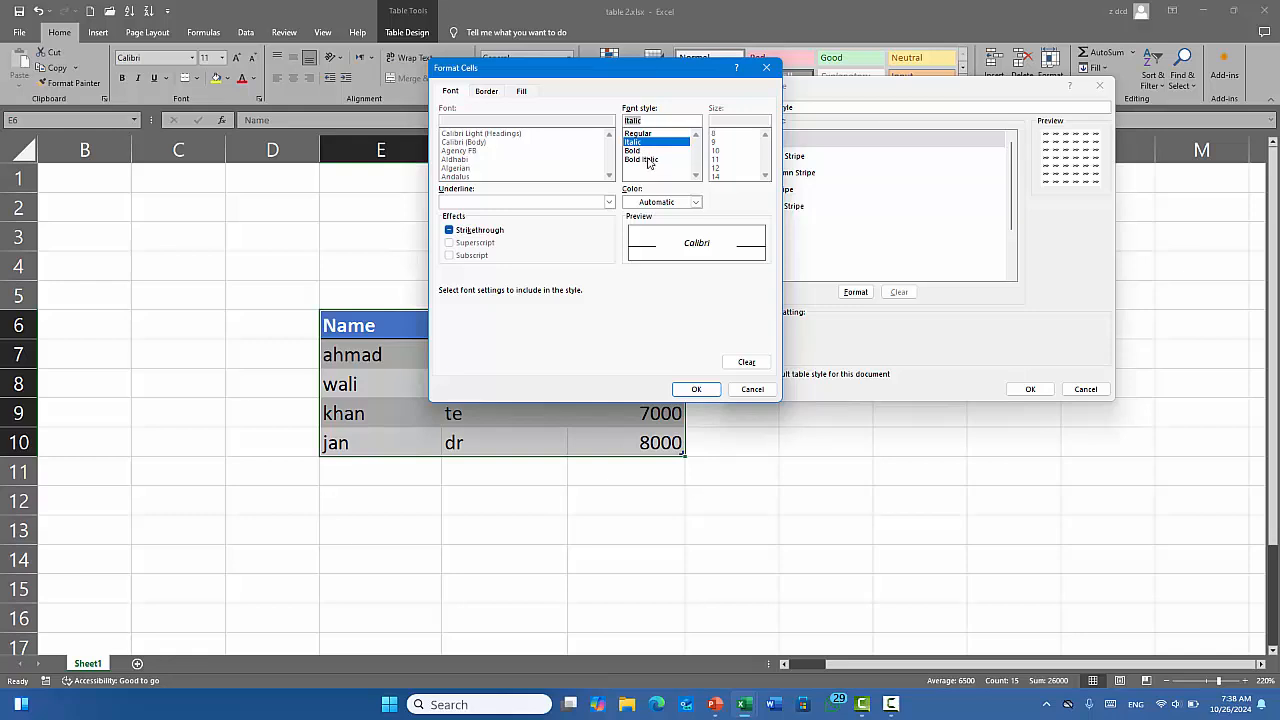
pyautogui.click(634, 151)
pyautogui.click(633, 135)
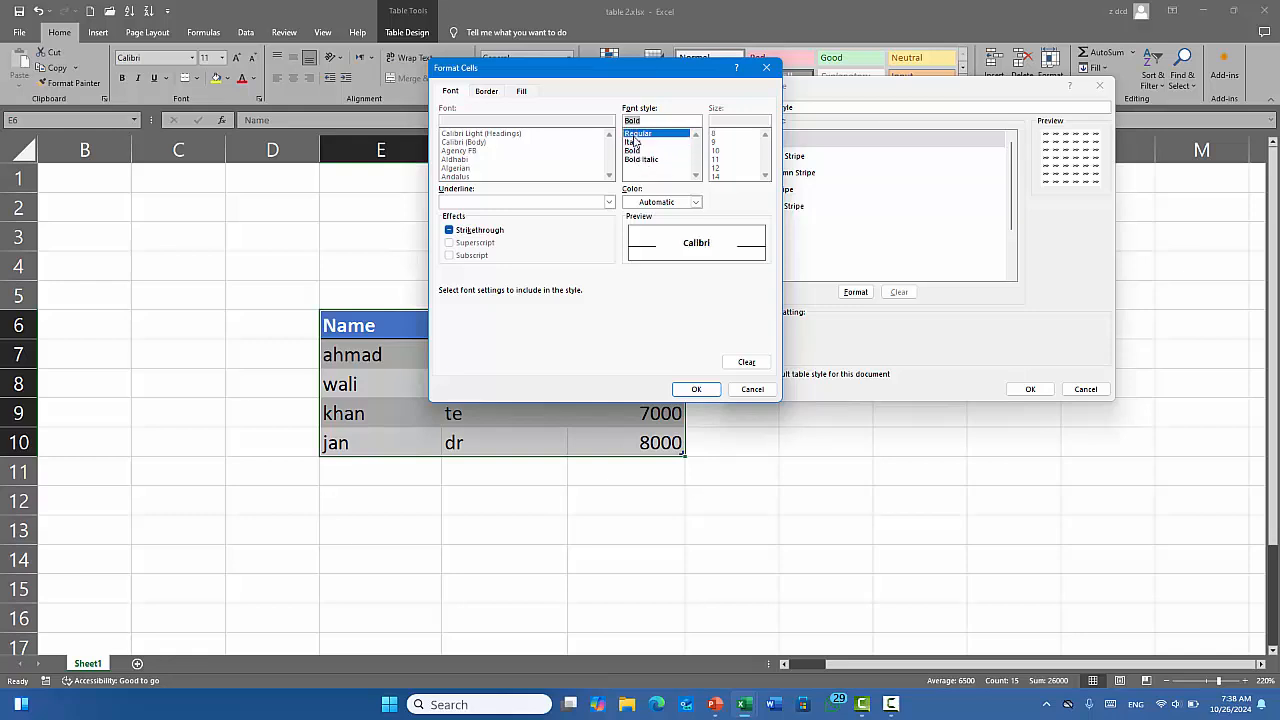
pyautogui.click(638, 151)
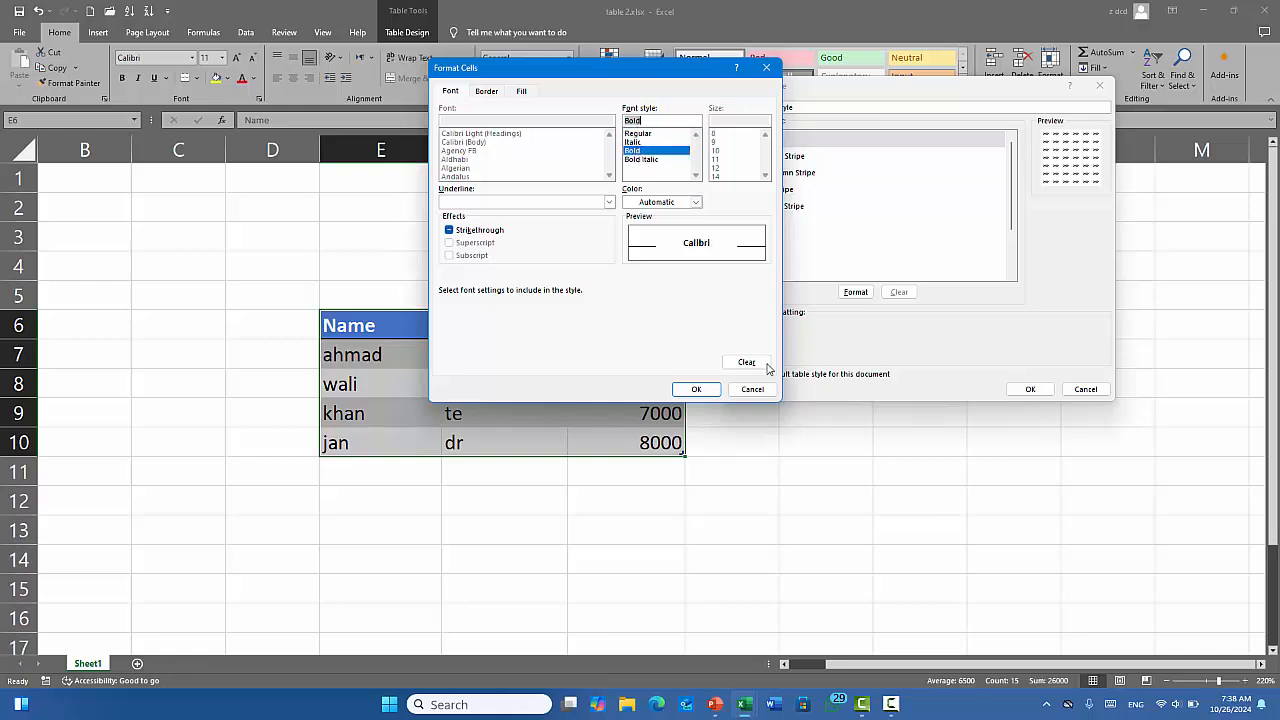
pyautogui.click(696, 389)
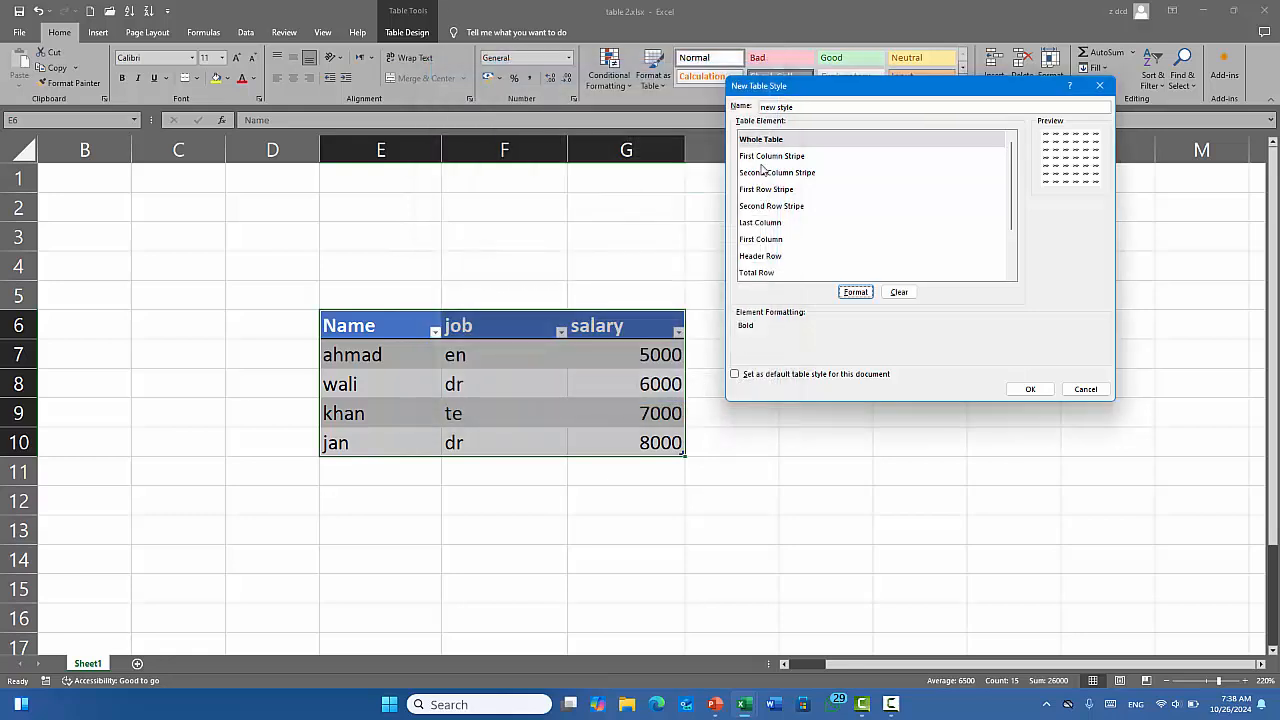
# Give the First Column Stripe a stripe size of 2 and bold text.
pyautogui.click(768, 157)
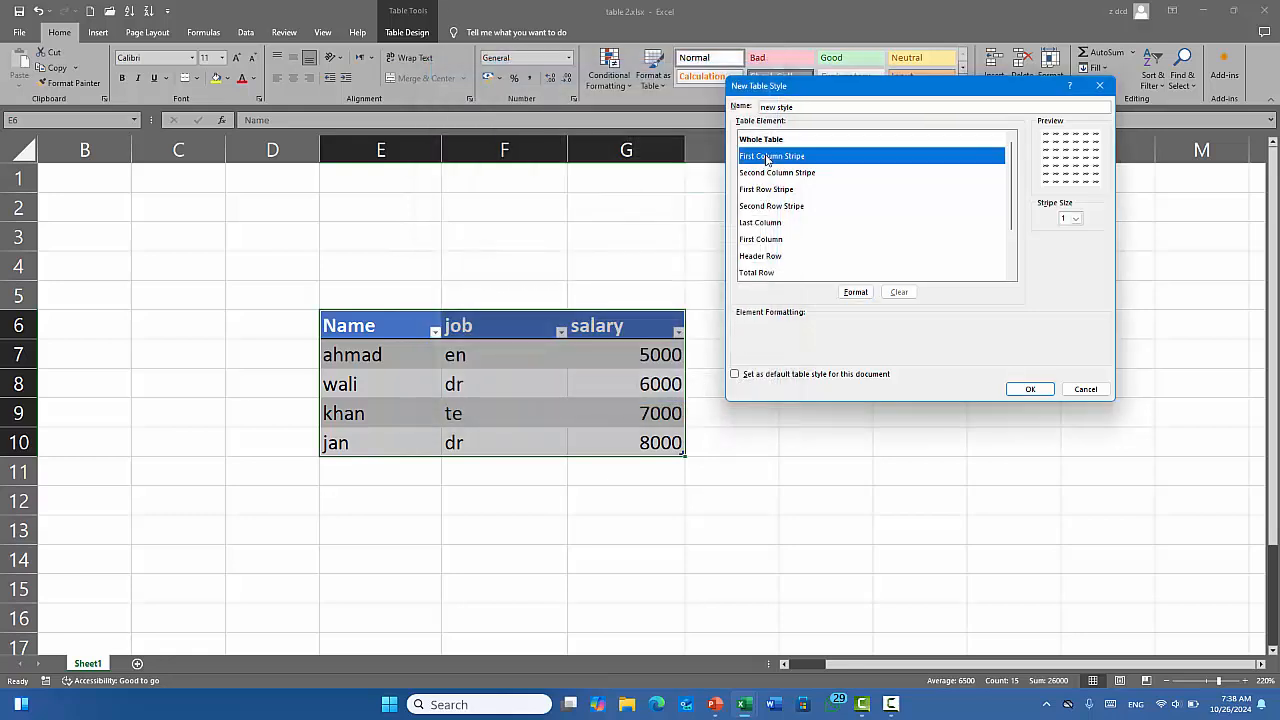
pyautogui.click(1075, 218)
pyautogui.click(1070, 243)
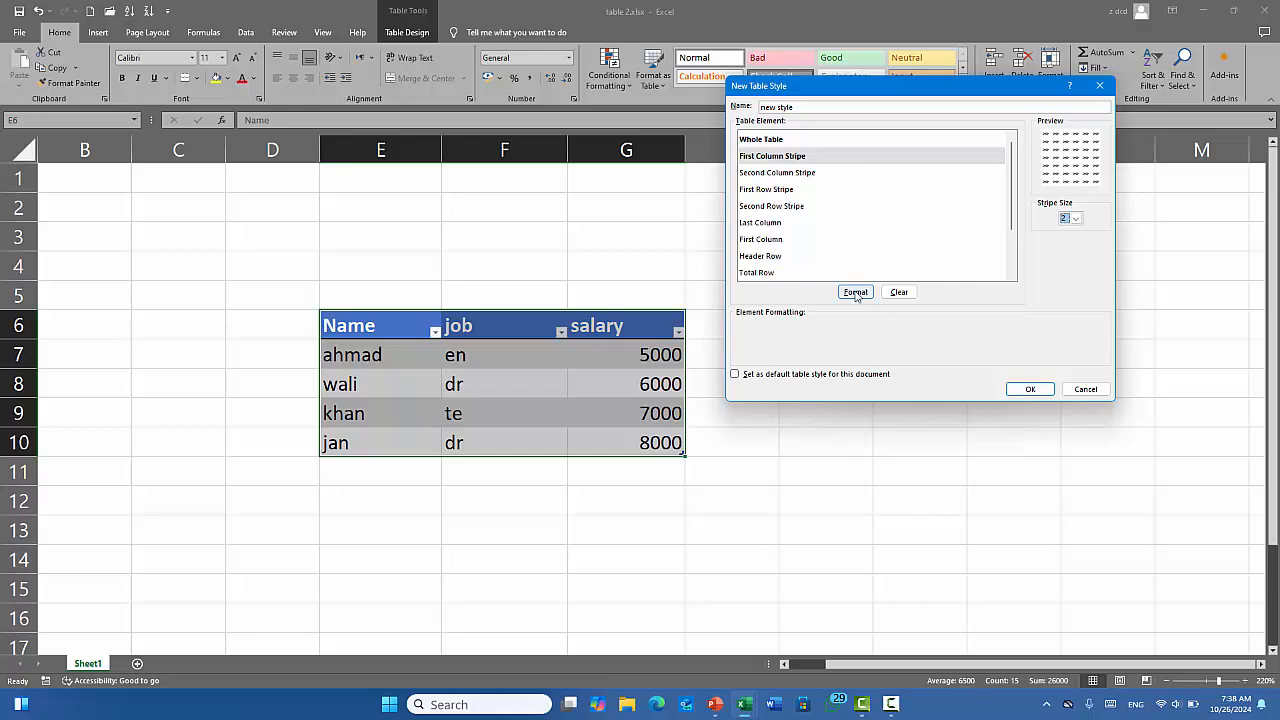
pyautogui.click(855, 292)
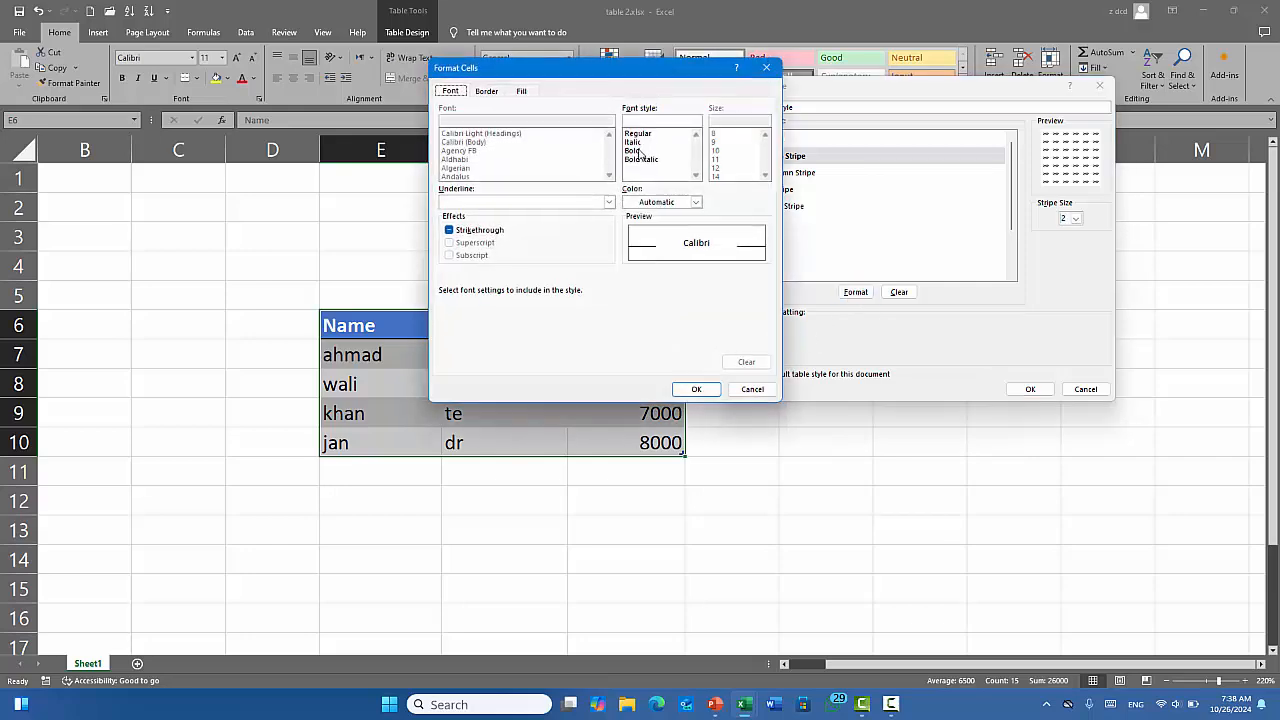
pyautogui.click(640, 152)
pyautogui.click(700, 389)
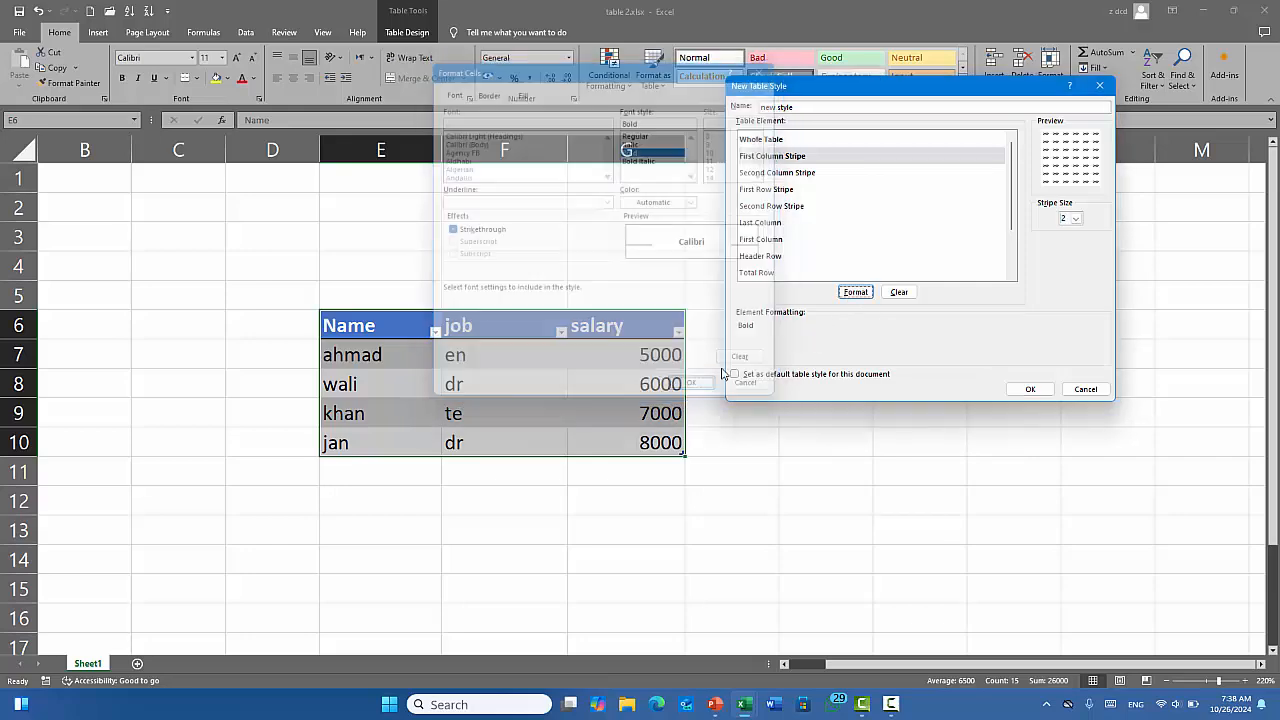
pyautogui.click(771, 206)
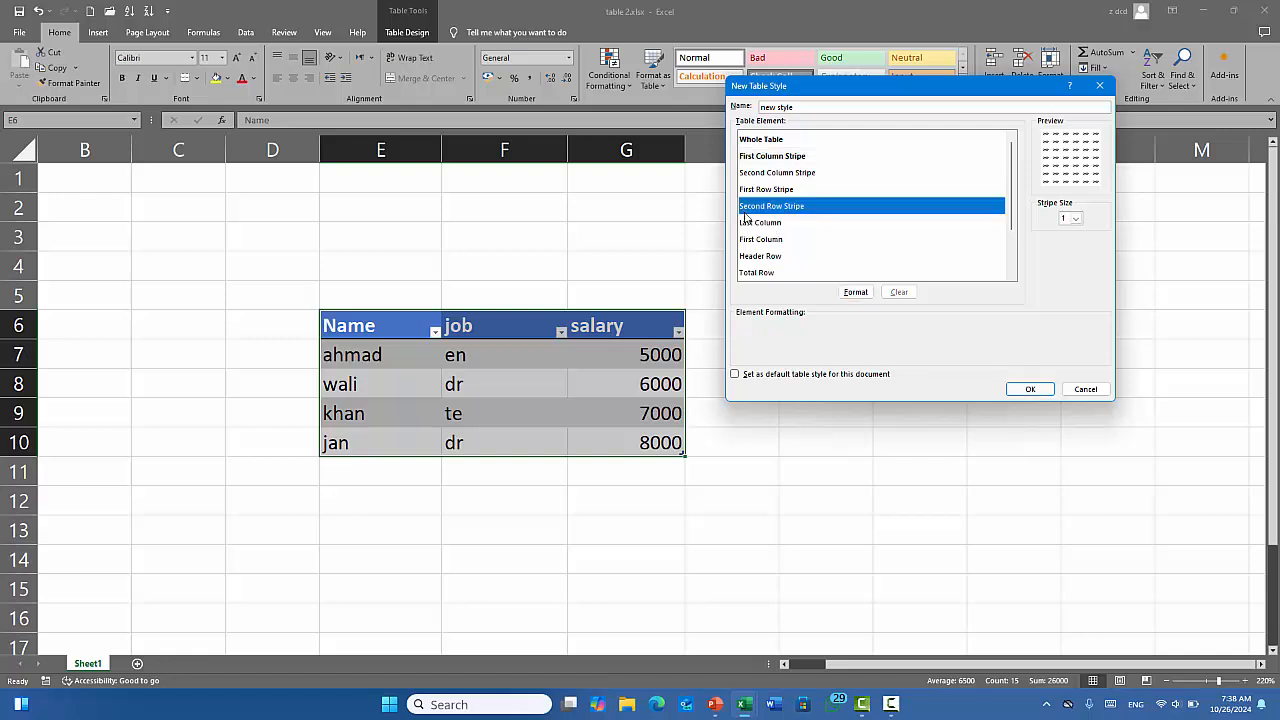
# Look through the table elements and select First Header Cell.
pyautogui.click(775, 190)
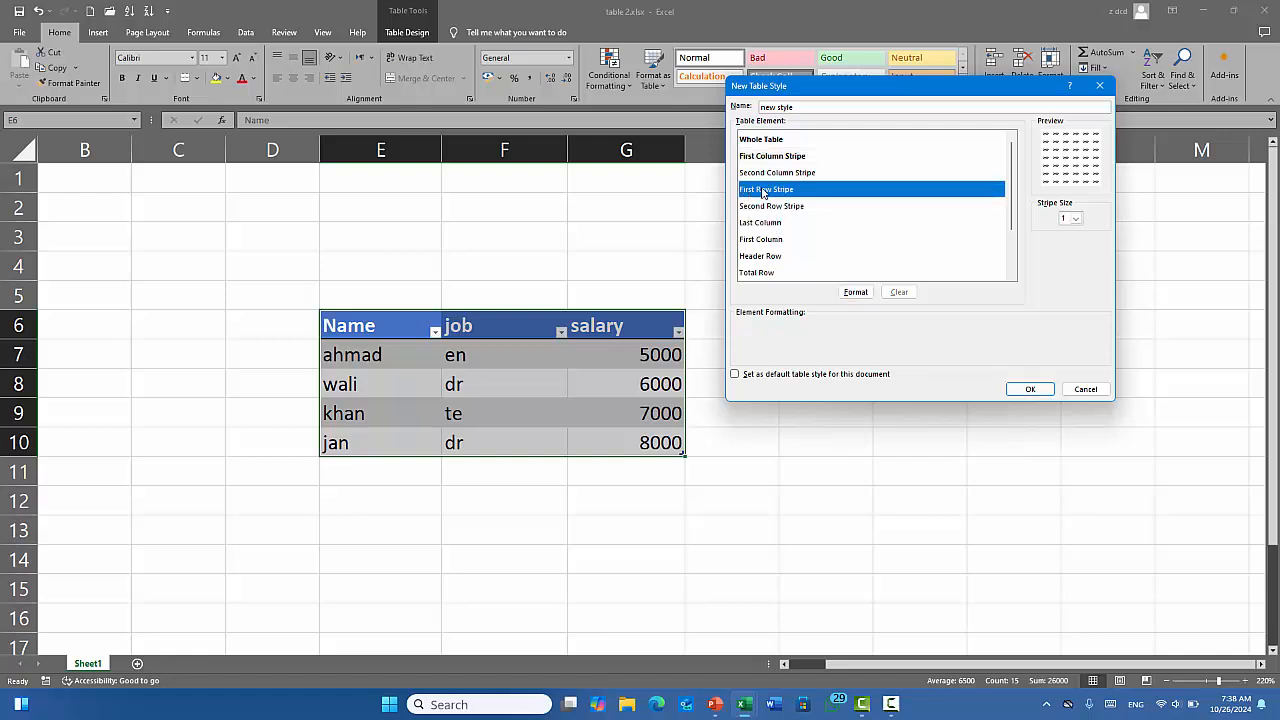
pyautogui.click(760, 224)
pyautogui.click(762, 240)
pyautogui.click(759, 257)
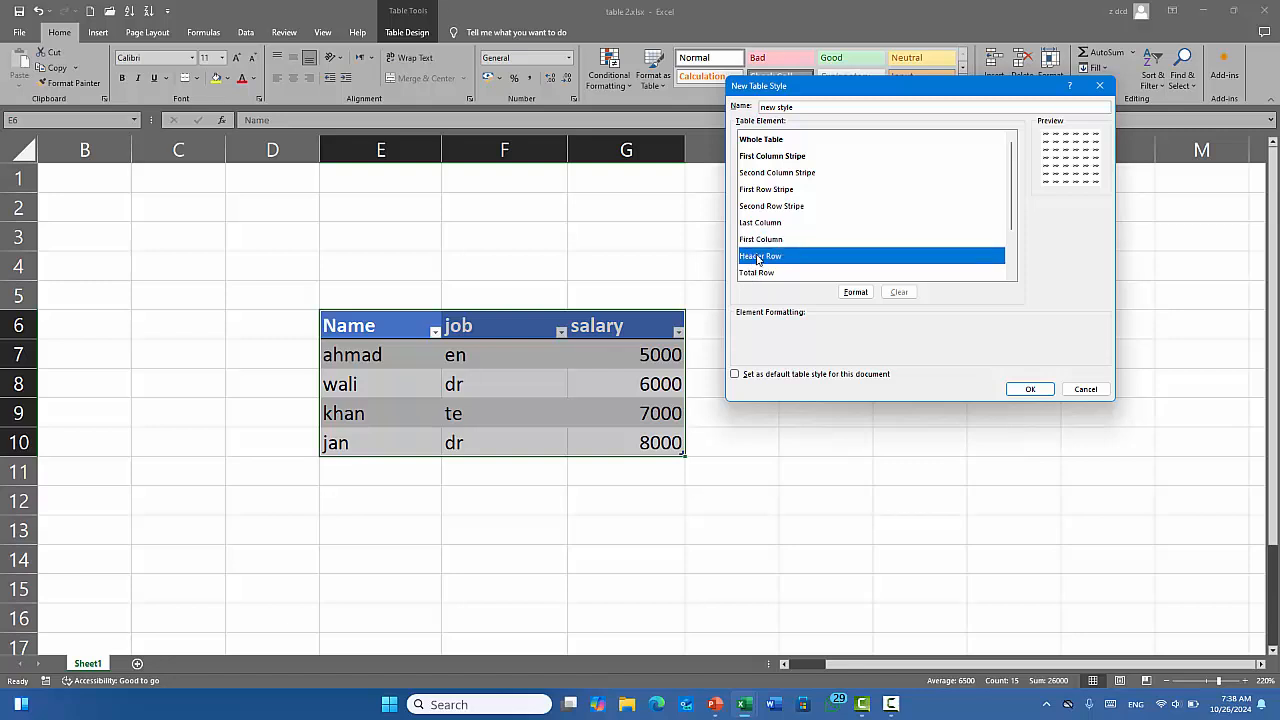
pyautogui.click(764, 274)
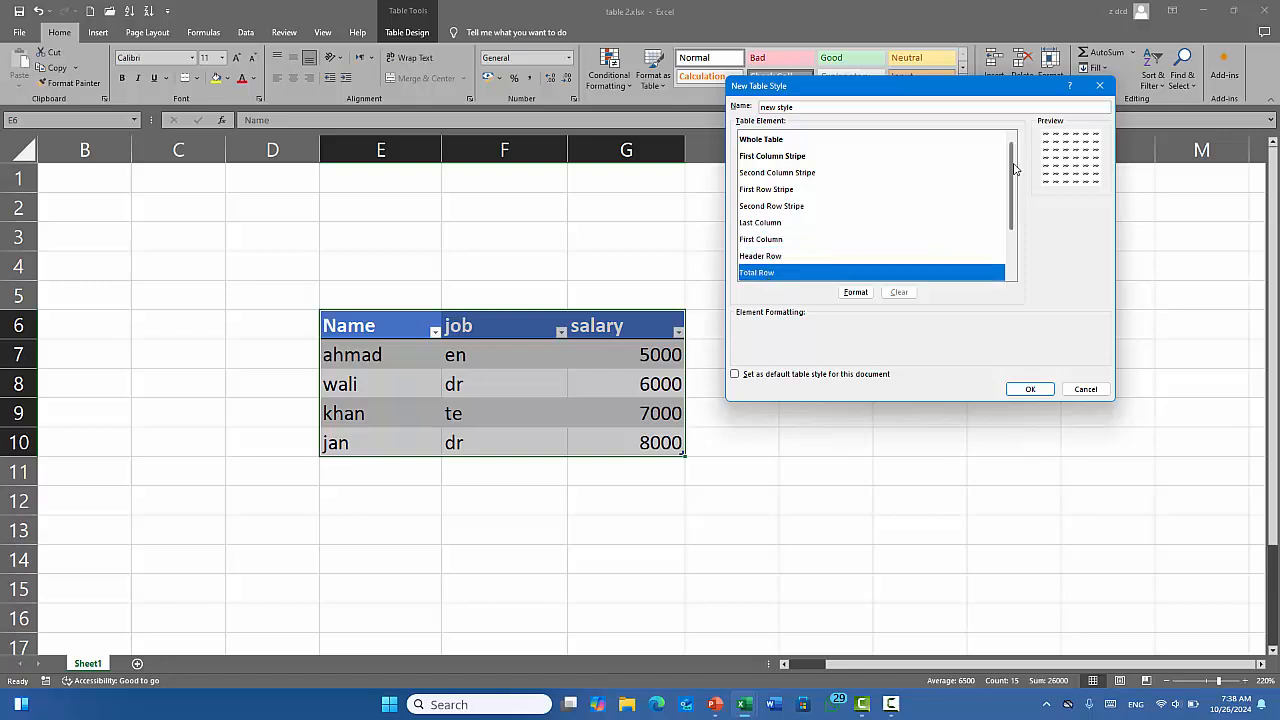
pyautogui.moveTo(1012, 165); pyautogui.dragTo(1013, 216)
pyautogui.click(780, 240)
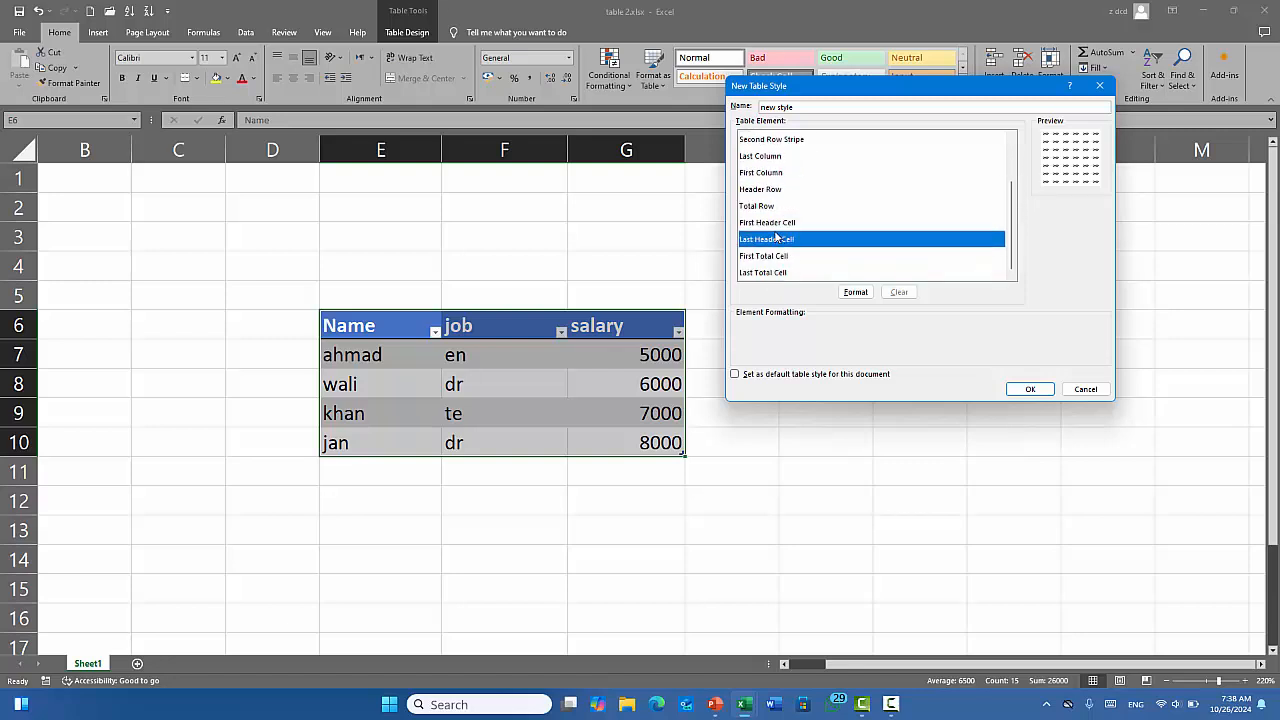
pyautogui.click(776, 224)
# Give the First Header Cell a single-underlined blue font and save the style.
pyautogui.click(856, 292)
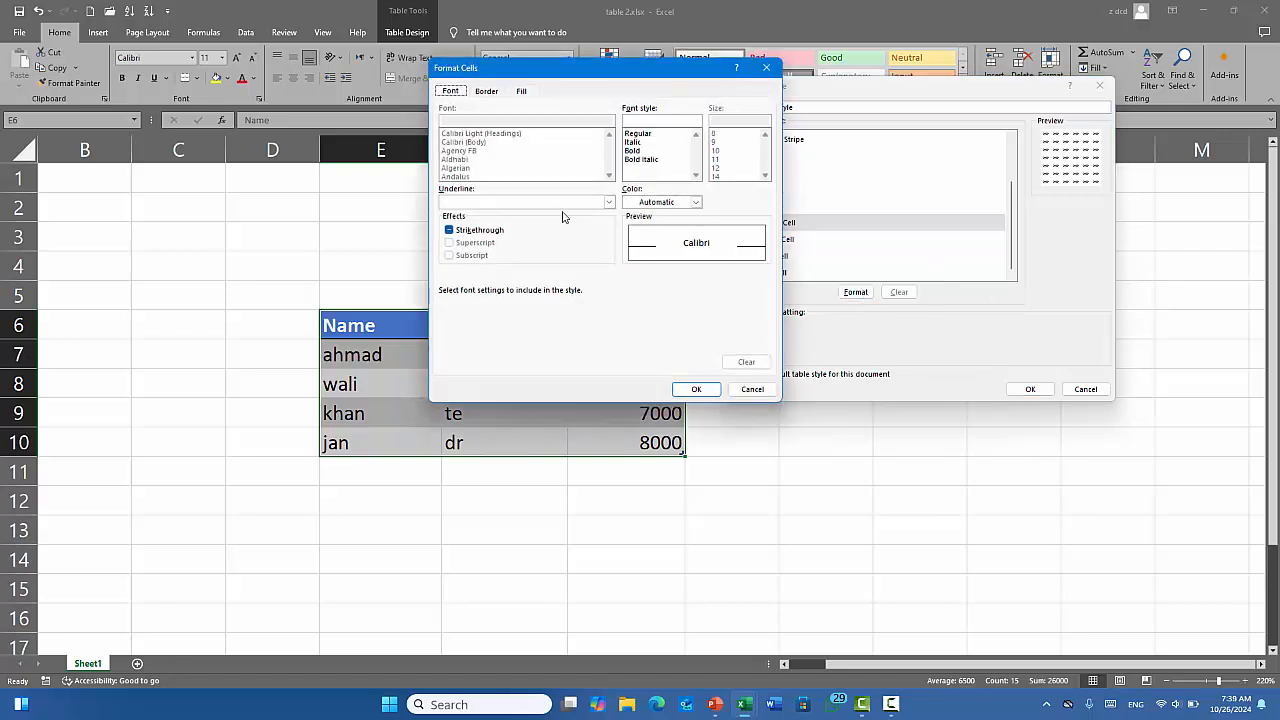
pyautogui.click(609, 202)
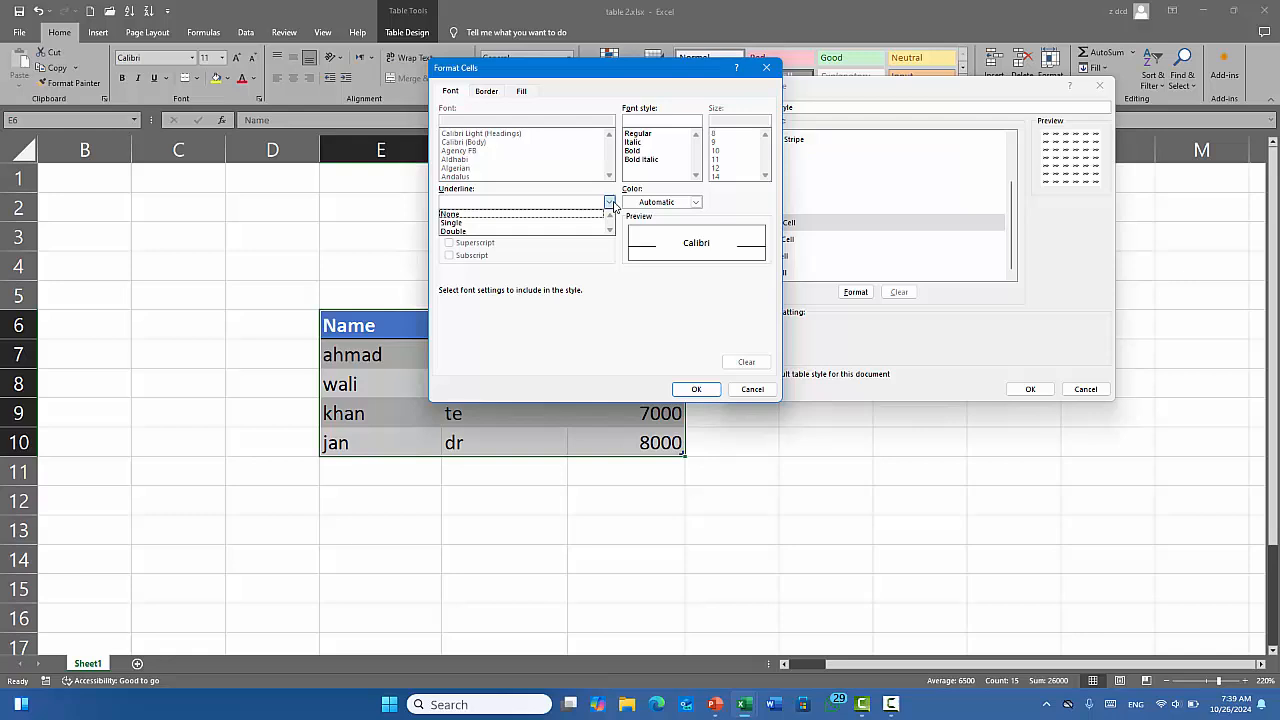
pyautogui.click(515, 223)
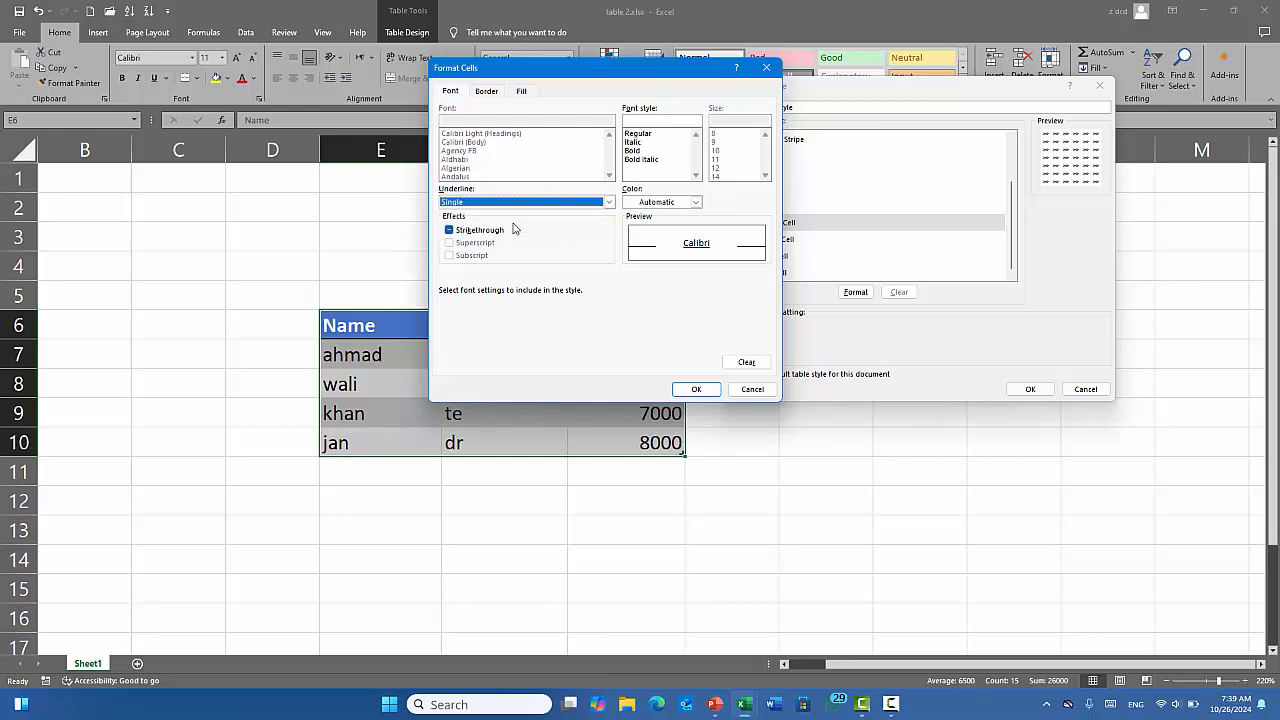
pyautogui.click(697, 203)
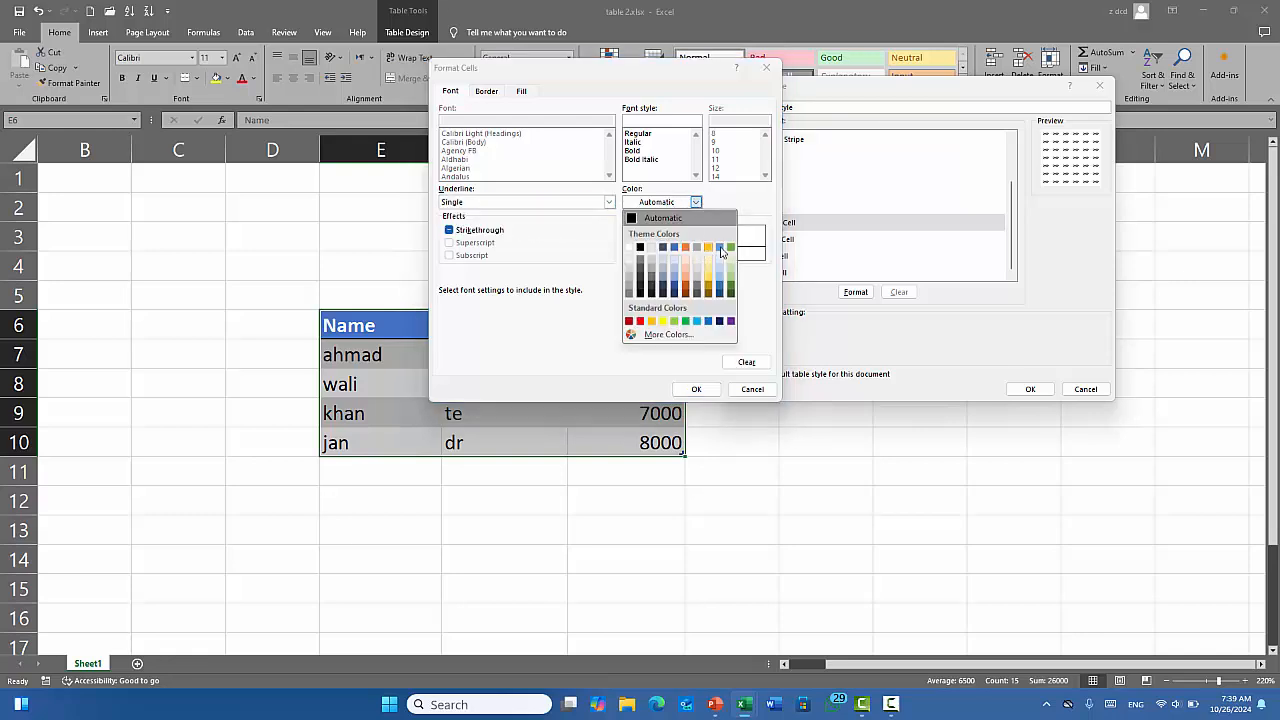
pyautogui.click(721, 248)
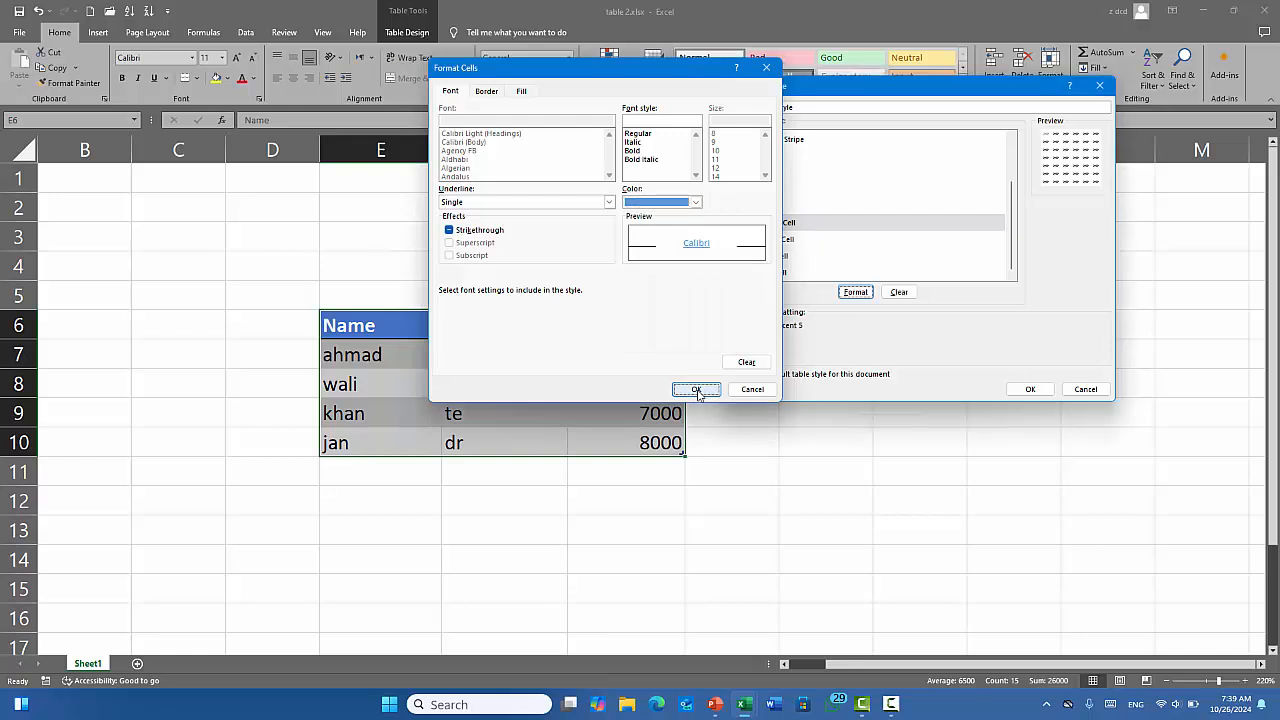
pyautogui.click(696, 390)
pyautogui.click(1030, 389)
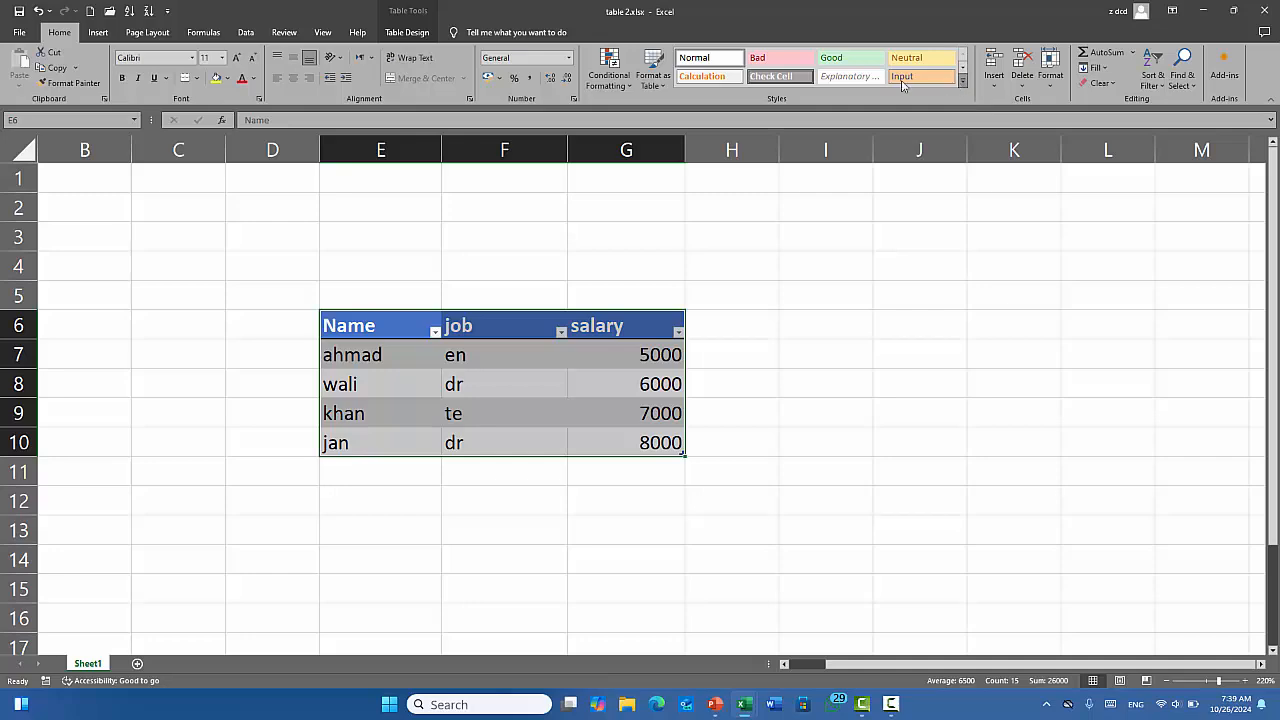
# Delete the custom 'new style' thumbnail from the Format as Table gallery.
pyautogui.click(652, 70)
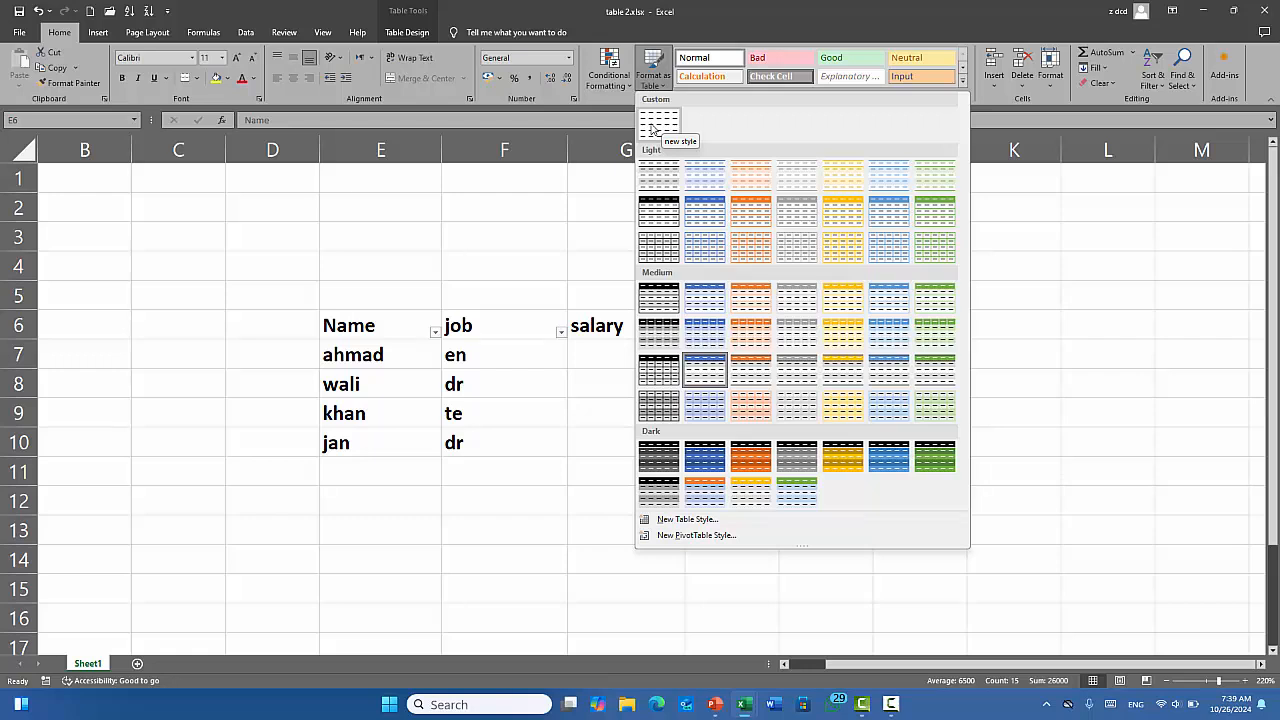
pyautogui.rightClick(652, 128)
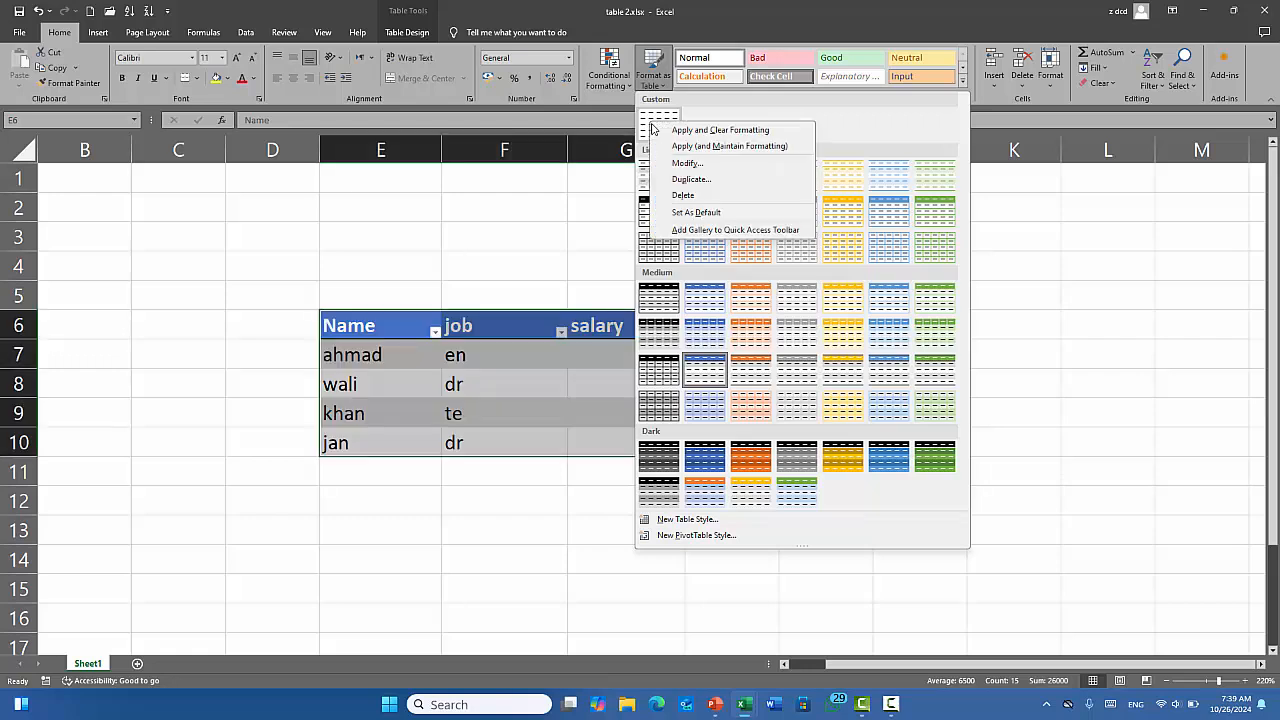
pyautogui.click(680, 196)
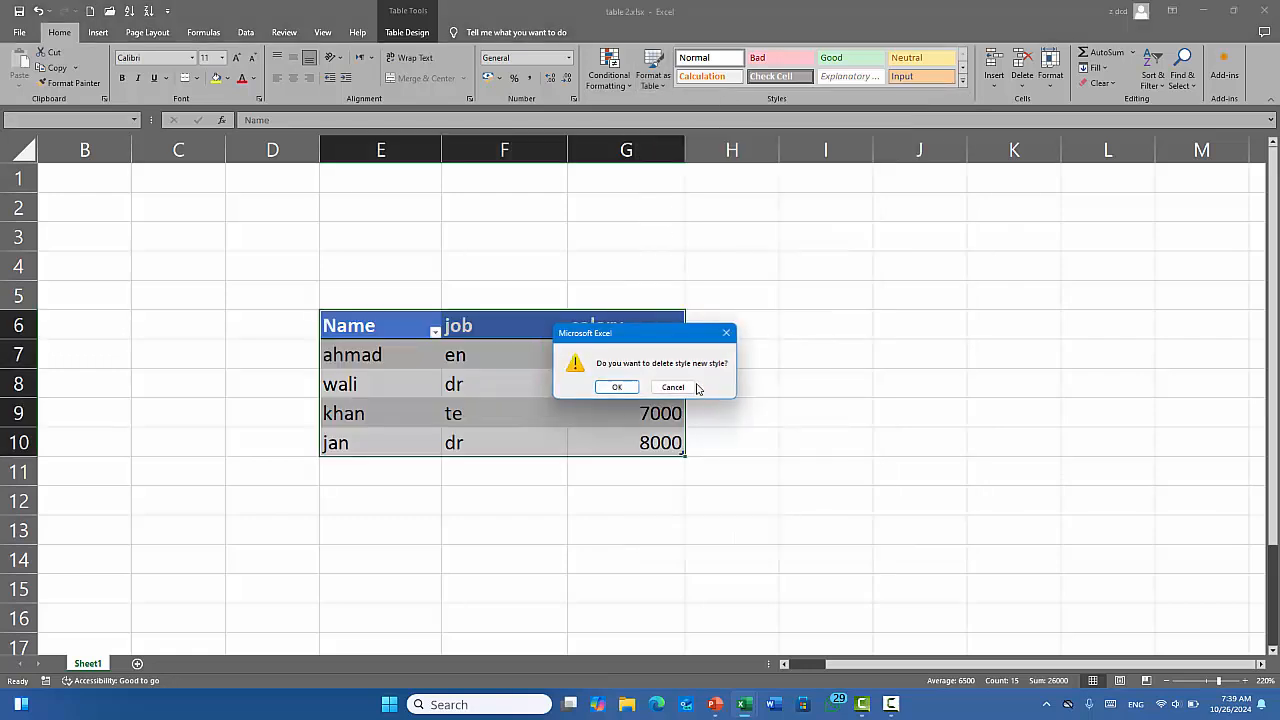
pyautogui.click(617, 388)
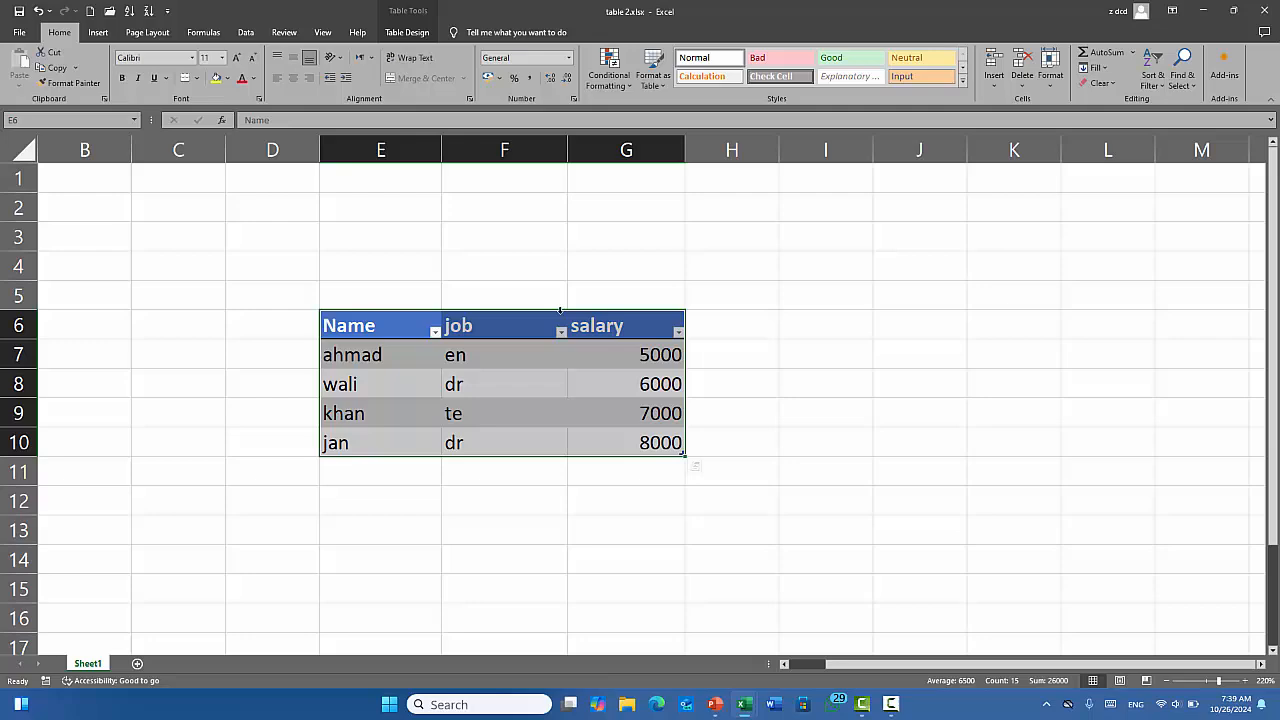
pyautogui.click(652, 80)
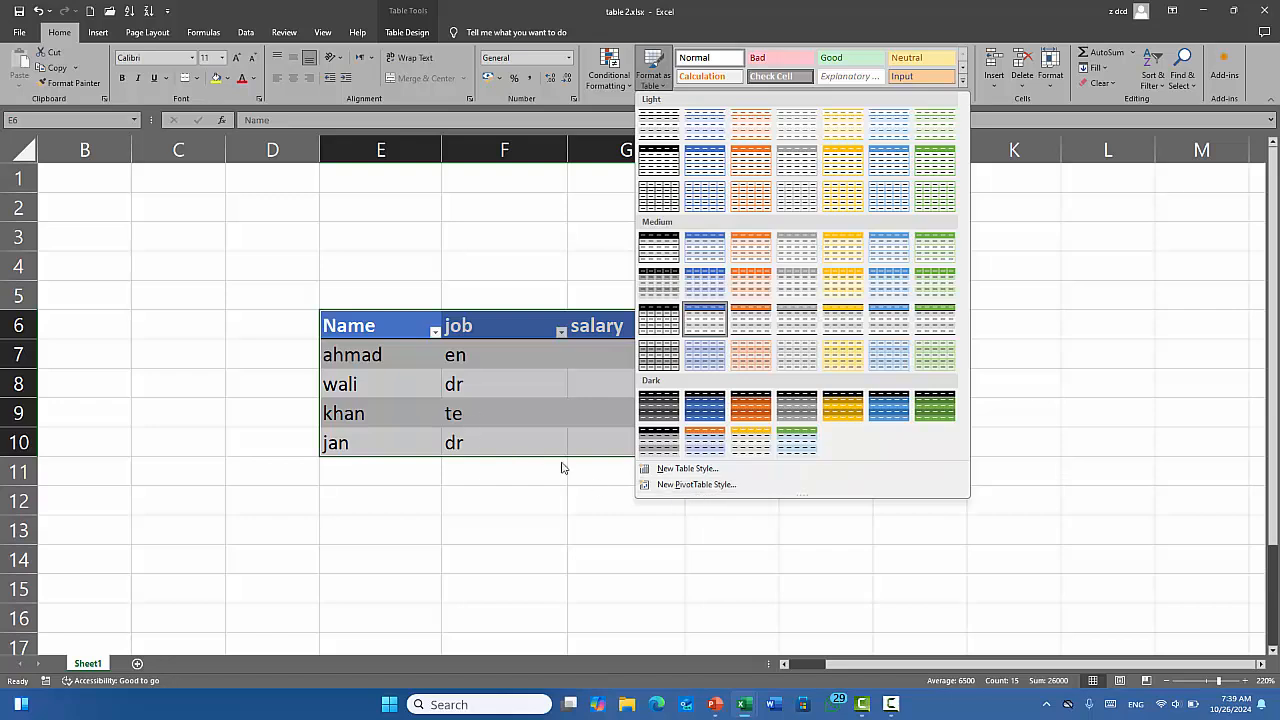
# Select the table E6:G10 and choose New PivotTable Style from Format as Table.
pyautogui.click(540, 505)
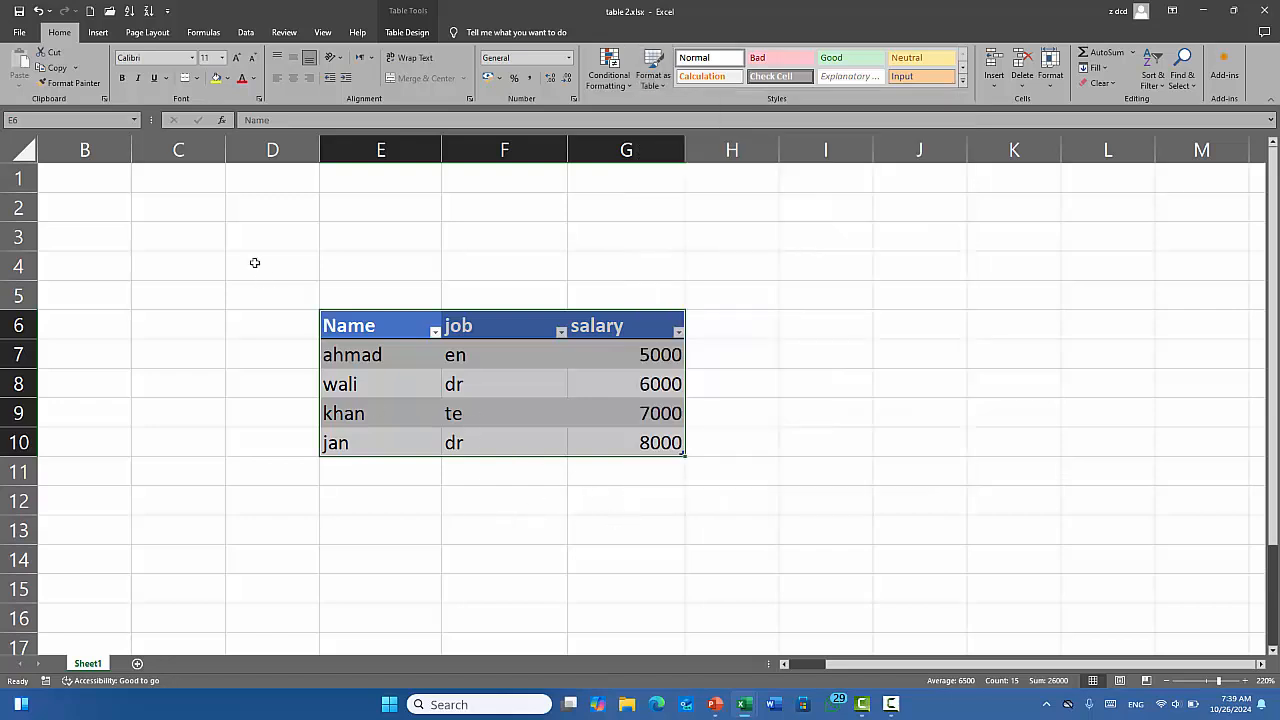
pyautogui.click(97, 32)
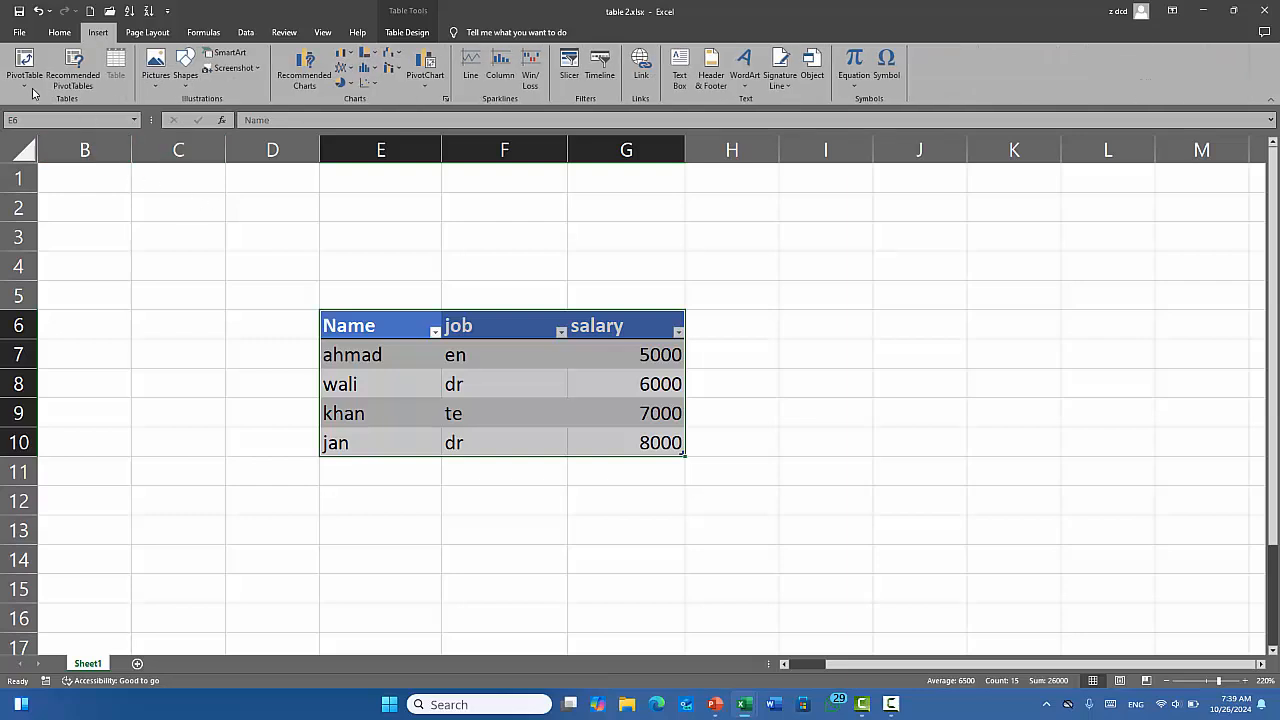
pyautogui.click(718, 410)
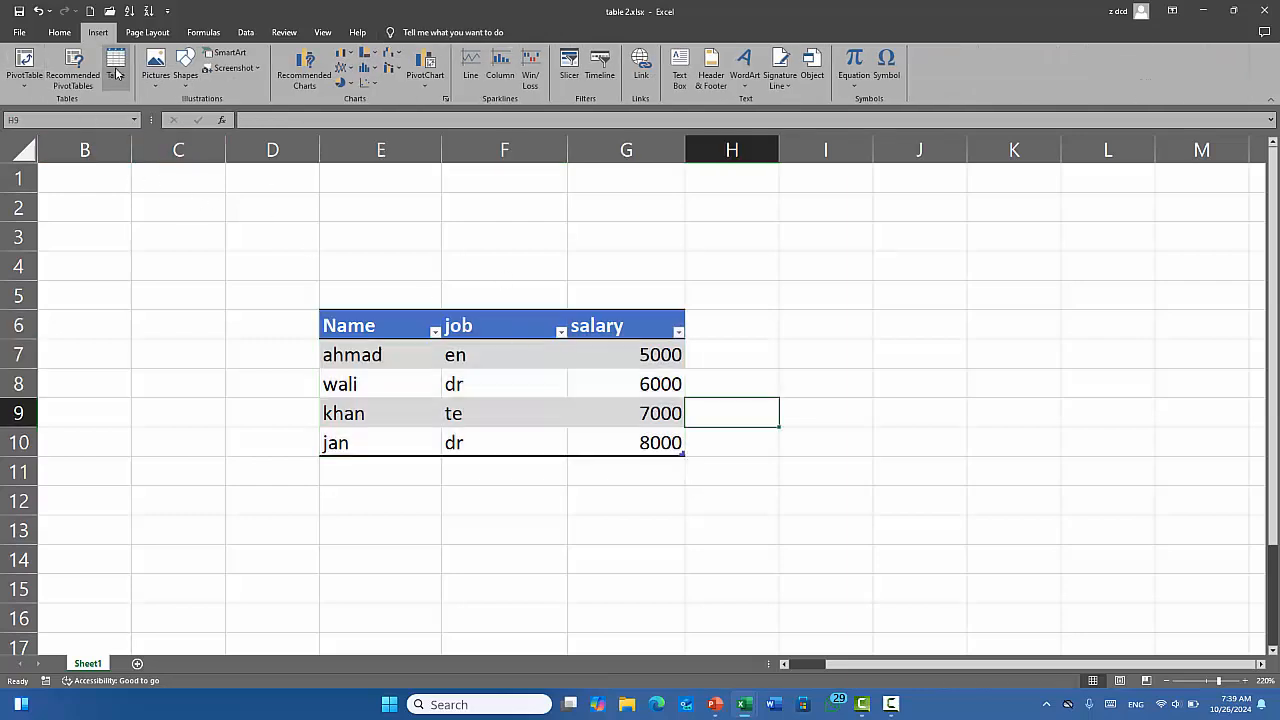
pyautogui.moveTo(352, 324); pyautogui.dragTo(591, 434)
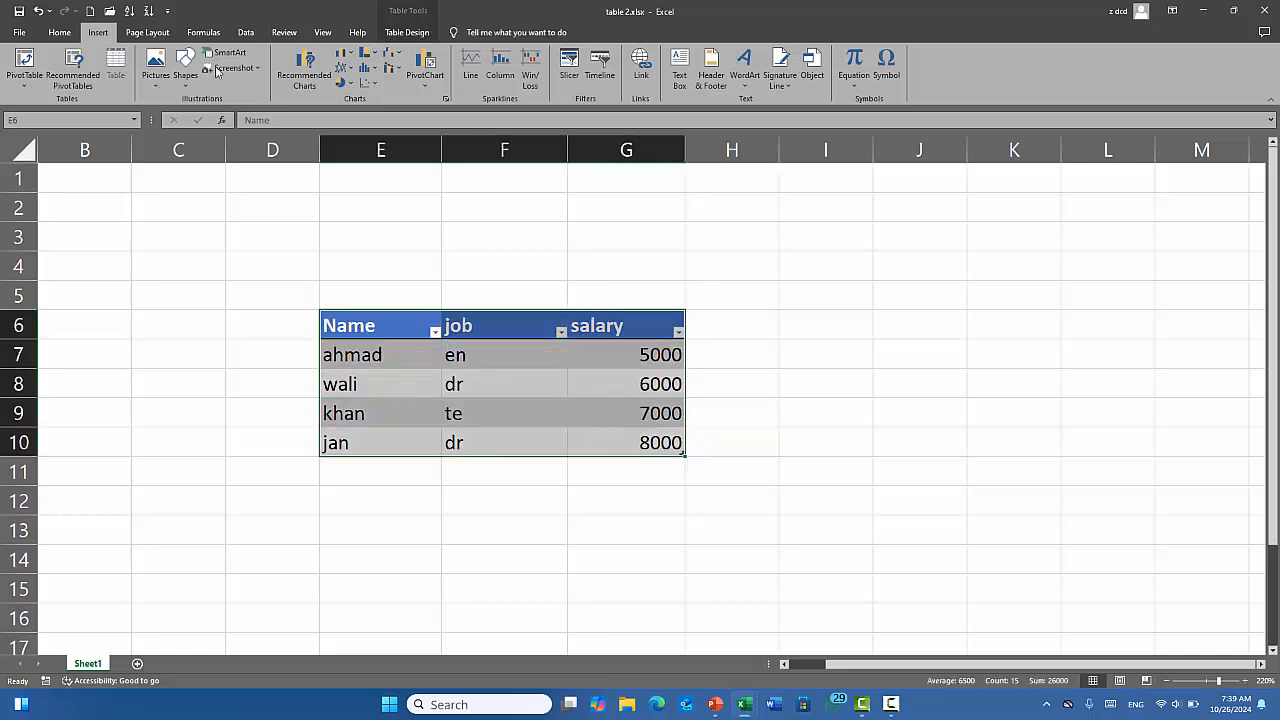
pyautogui.click(62, 36)
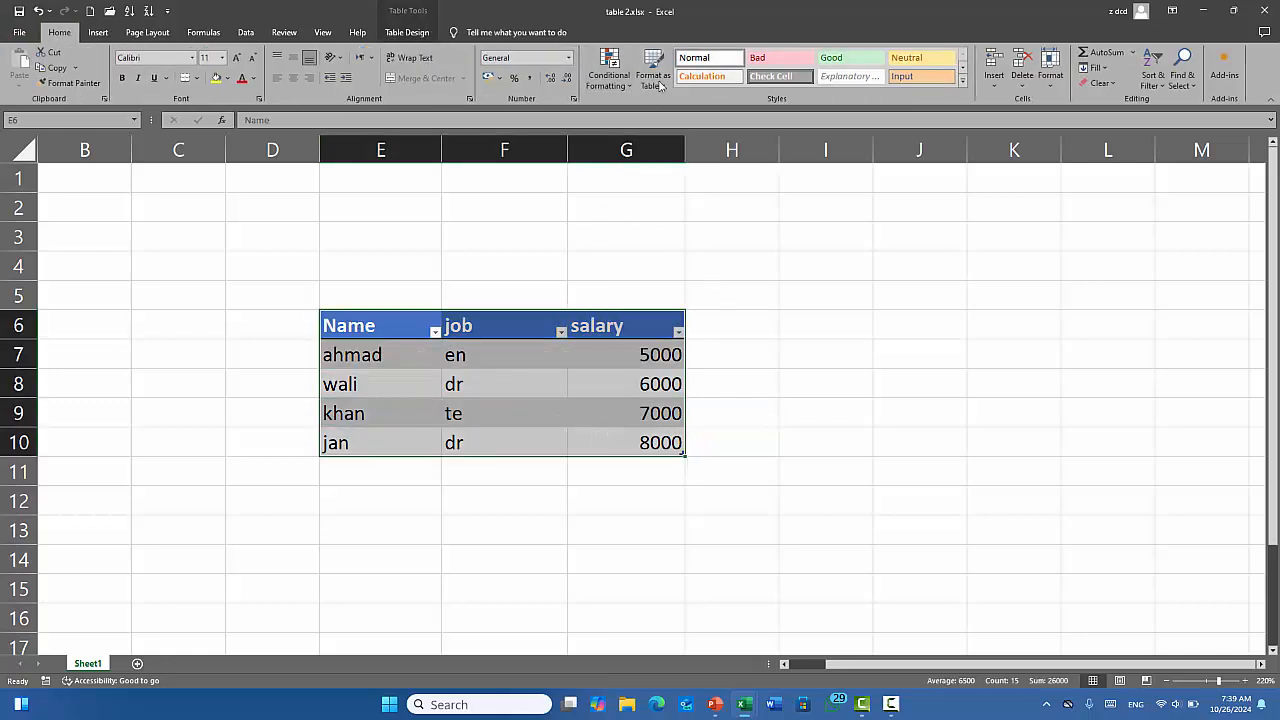
pyautogui.click(654, 76)
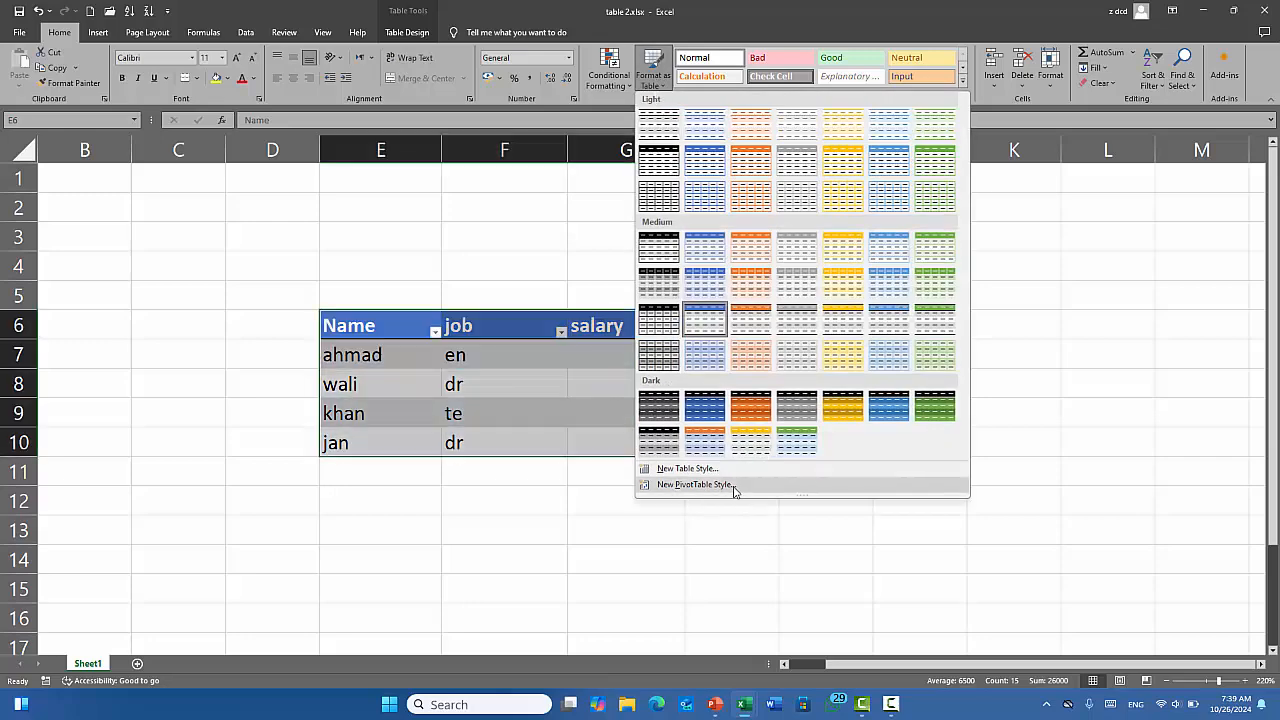
pyautogui.click(698, 485)
# Browse the PivotTable elements, then close Format Cells and the New PivotTable Style dialog unsaved.
pyautogui.click(770, 173)
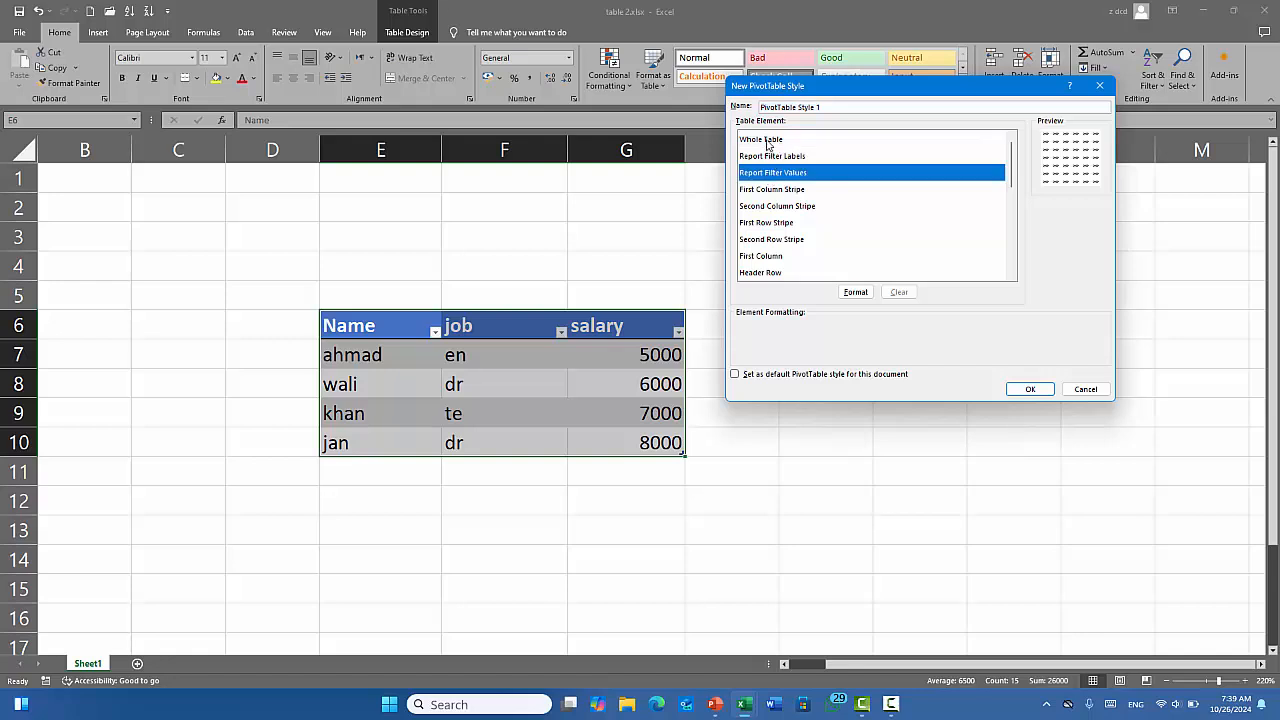
pyautogui.click(767, 140)
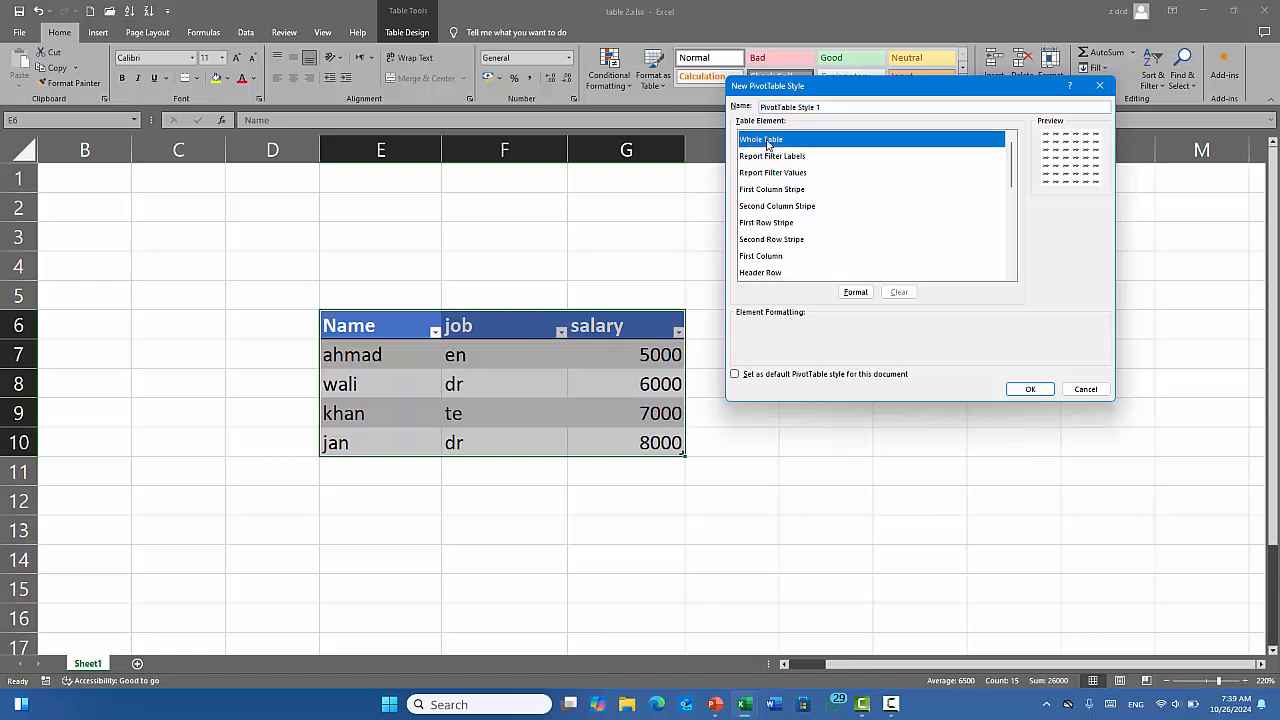
pyautogui.click(777, 192)
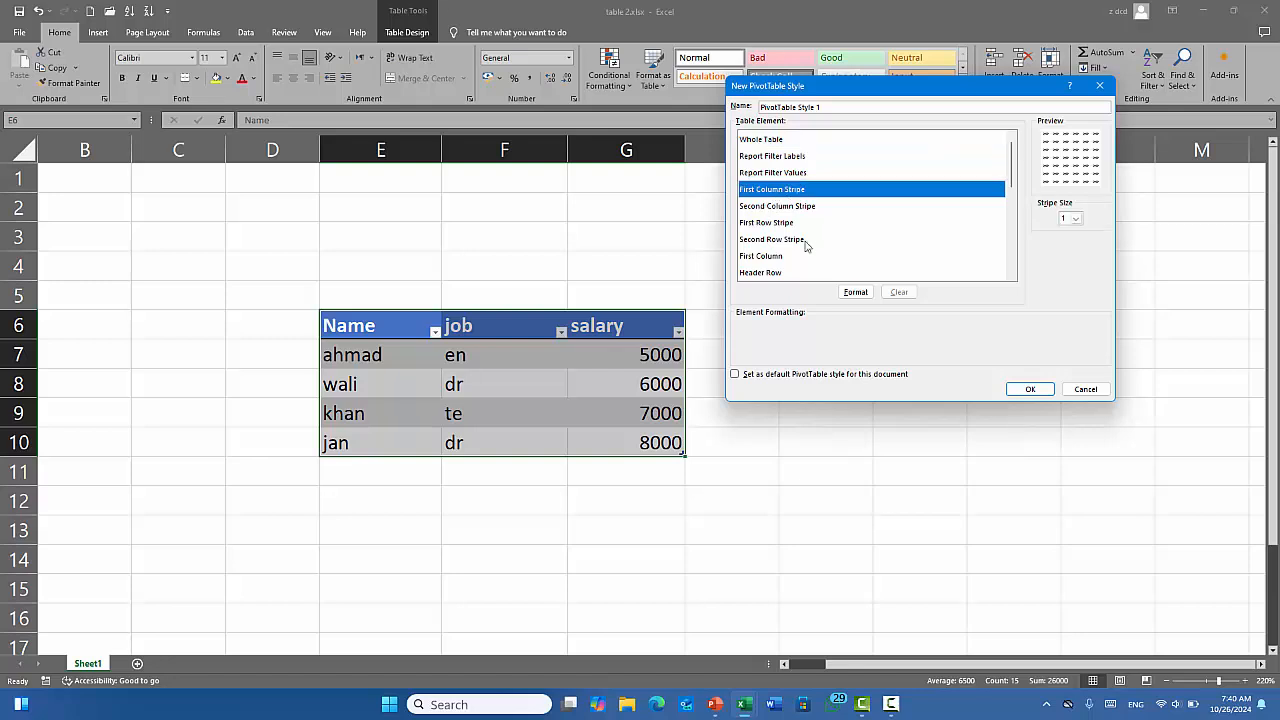
pyautogui.click(768, 207)
pyautogui.click(760, 224)
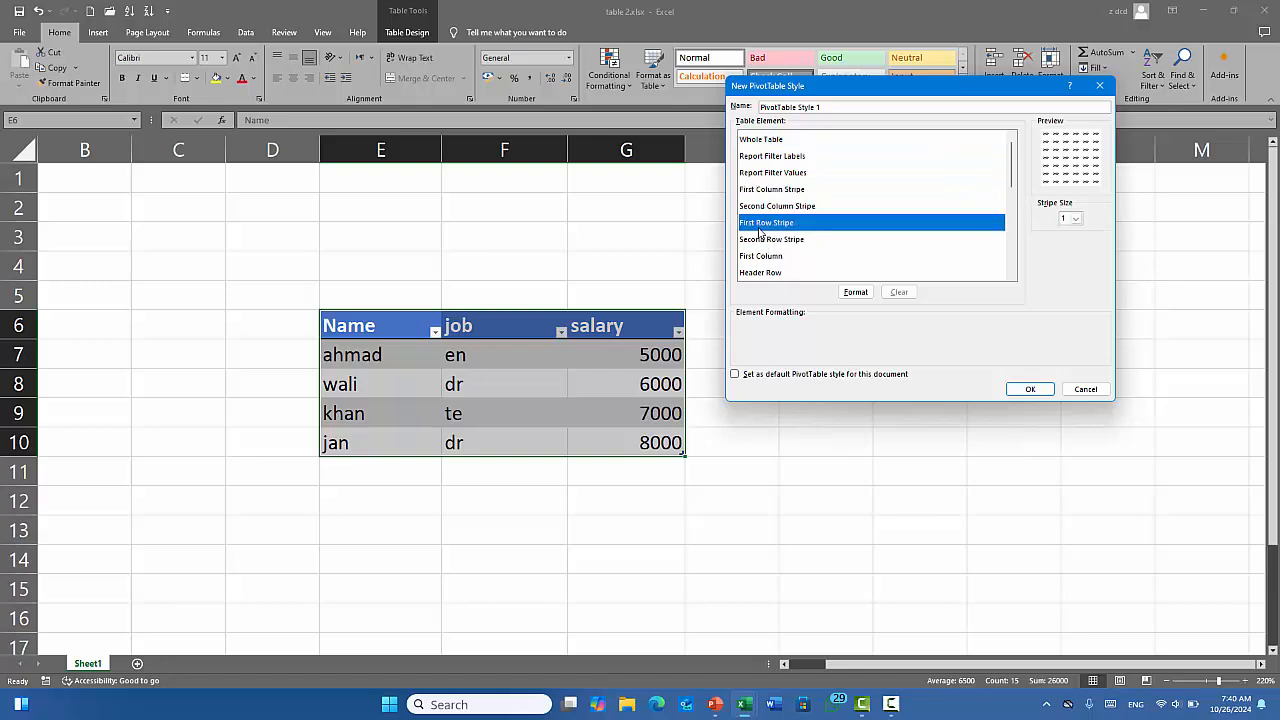
pyautogui.click(766, 240)
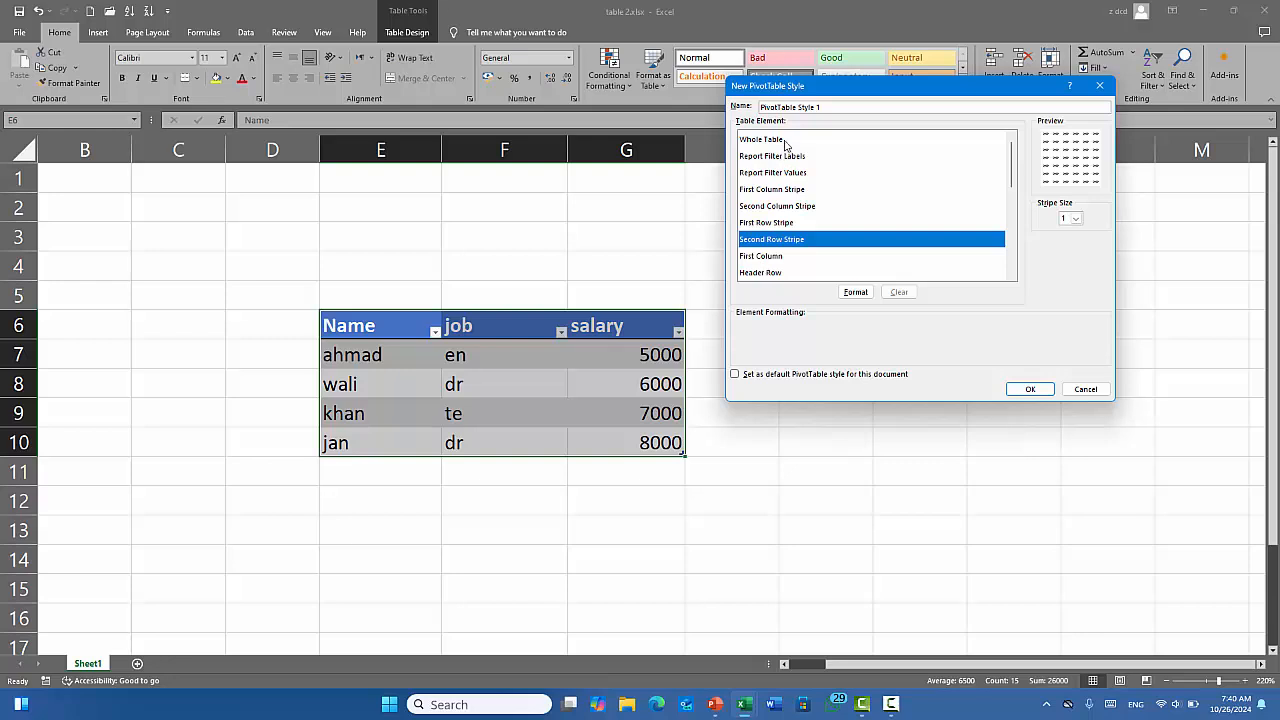
pyautogui.click(759, 194)
pyautogui.click(856, 293)
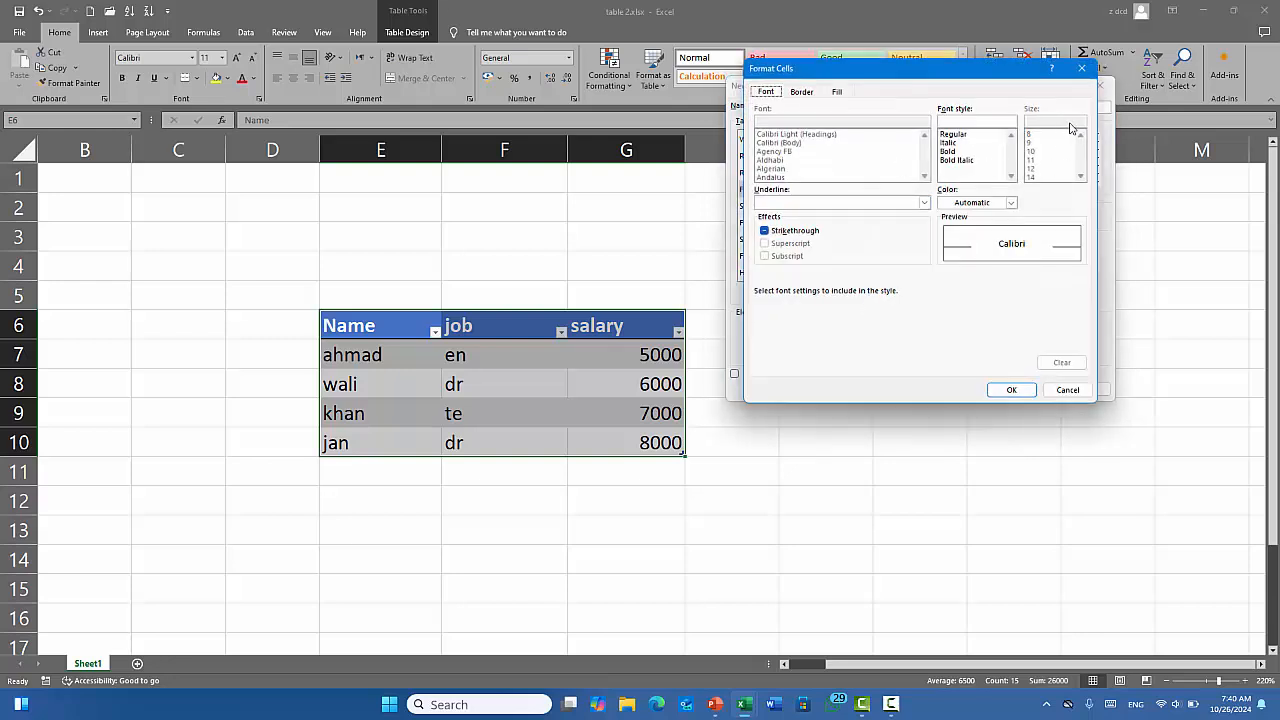
pyautogui.click(1081, 68)
pyautogui.click(1100, 90)
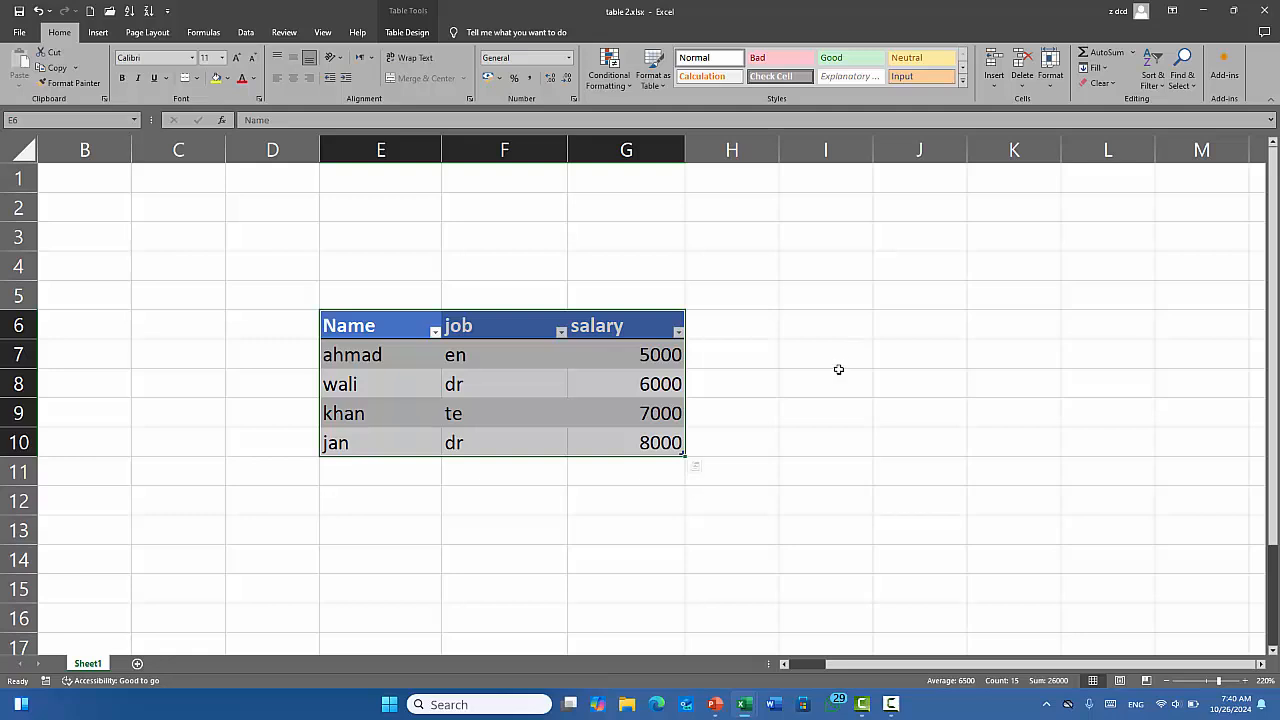
# Select the header row E6:G6 and apply the Input cell style.
pyautogui.click(504, 384)
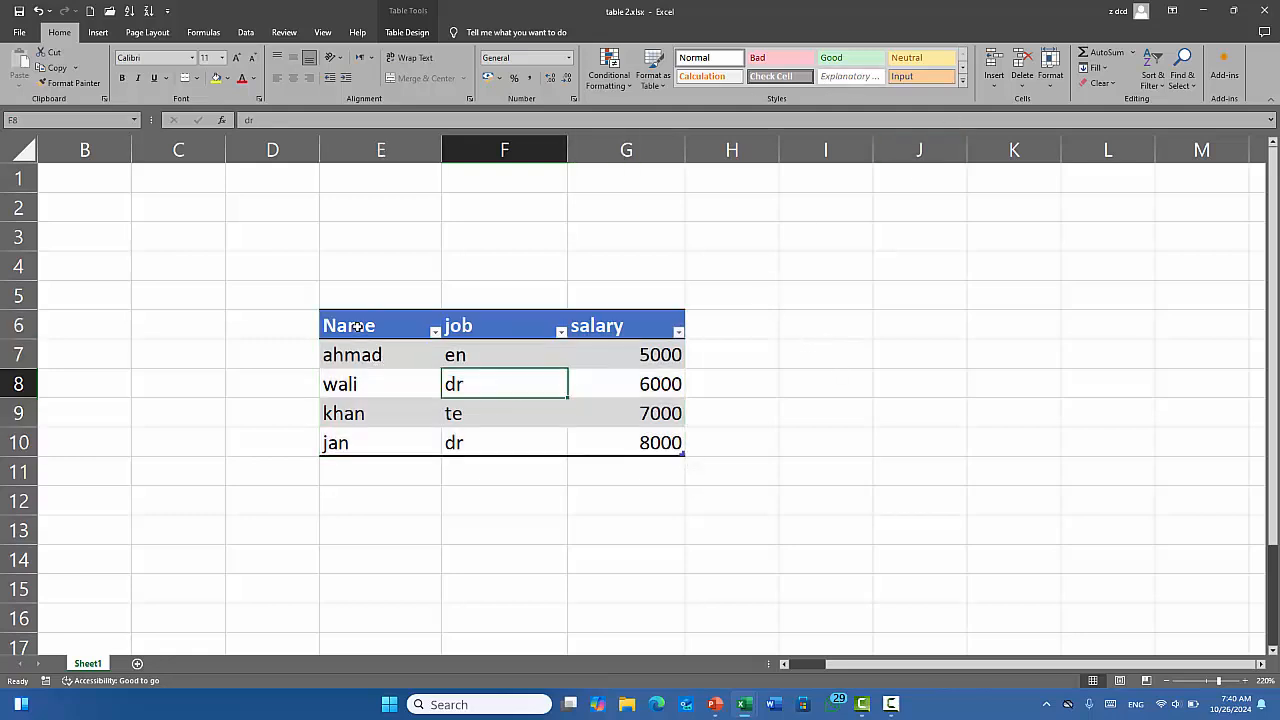
pyautogui.moveTo(356, 326); pyautogui.dragTo(631, 326)
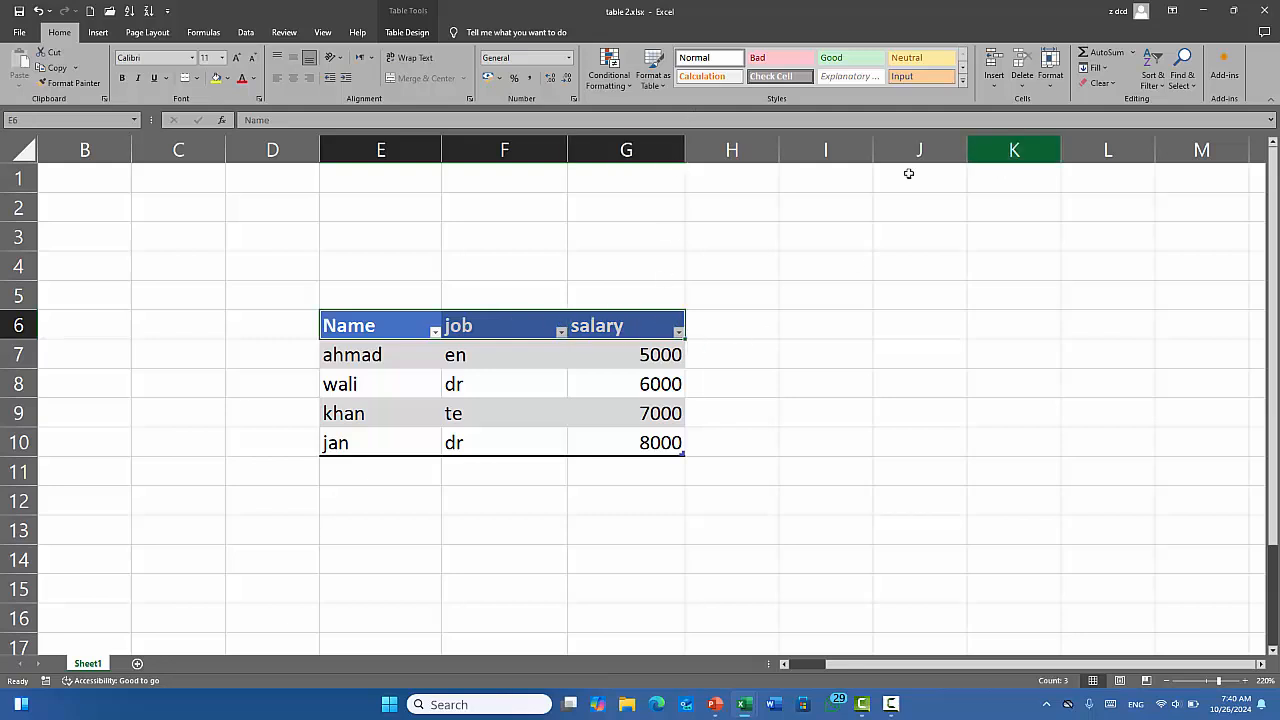
pyautogui.click(413, 413)
pyautogui.moveTo(386, 328); pyautogui.dragTo(629, 331)
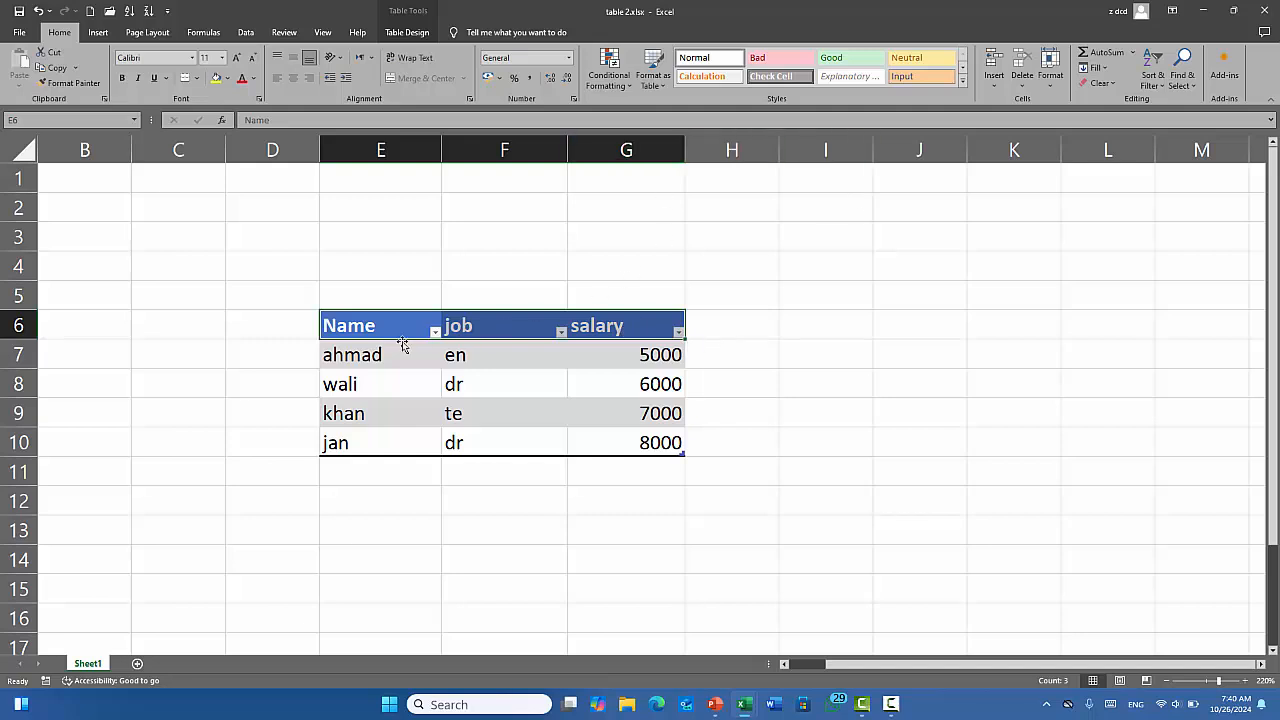
pyautogui.click(372, 324)
pyautogui.moveTo(372, 324); pyautogui.dragTo(614, 331)
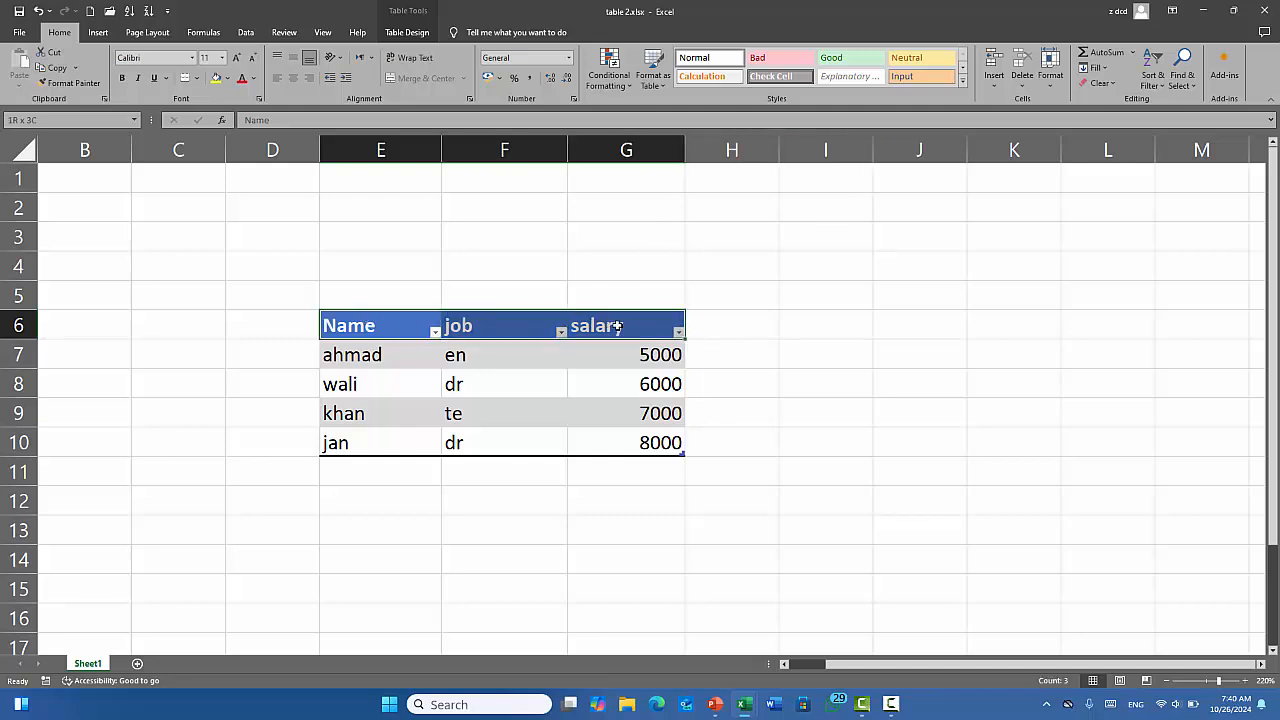
pyautogui.click(965, 82)
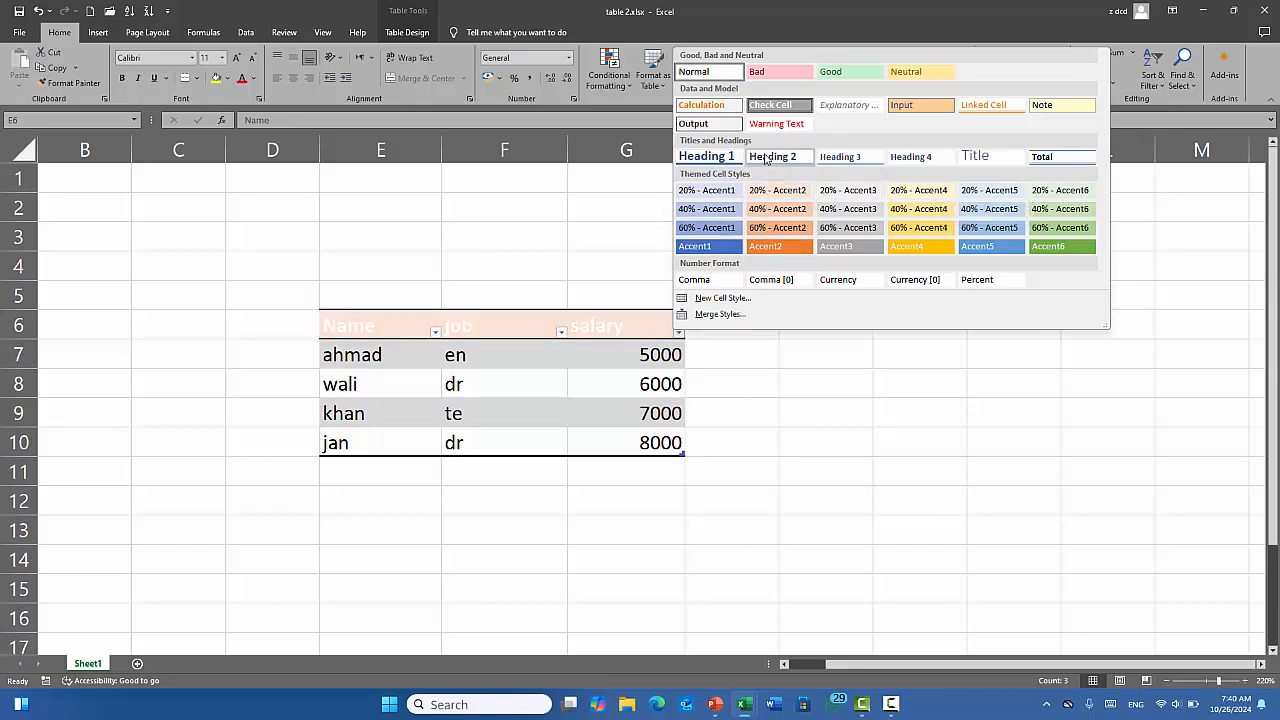
pyautogui.click(927, 108)
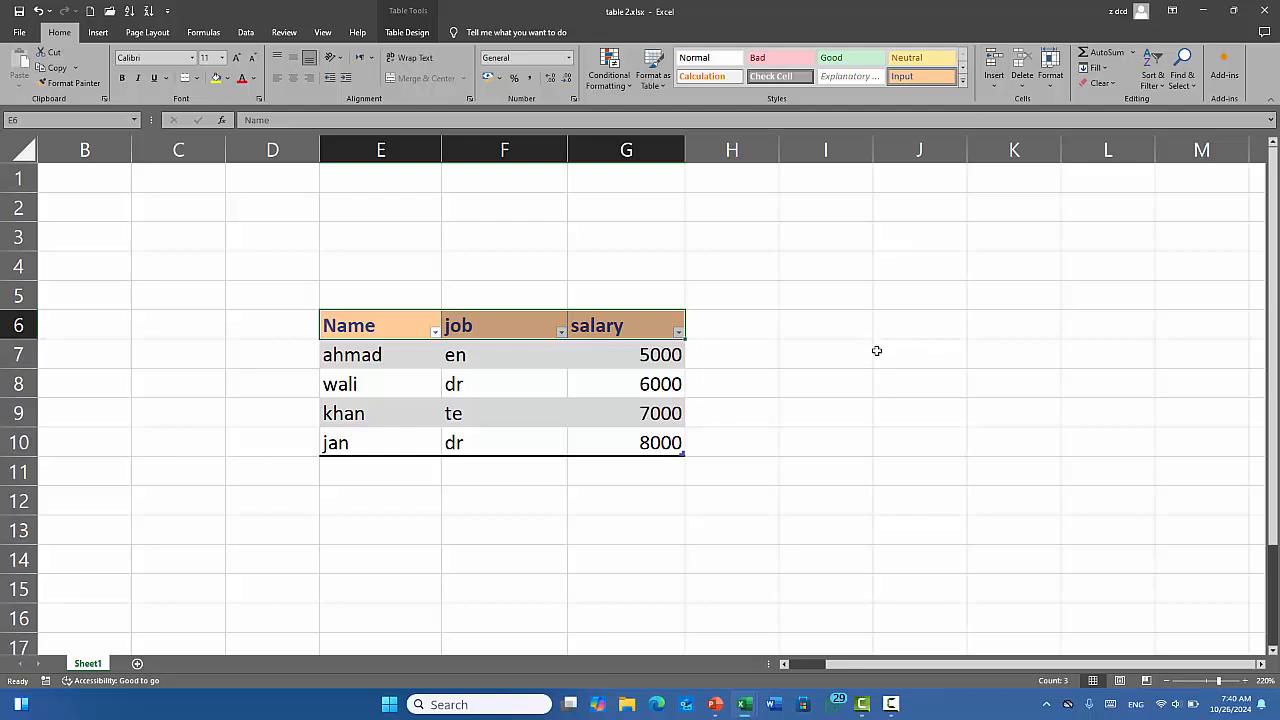
pyautogui.click(995, 80)
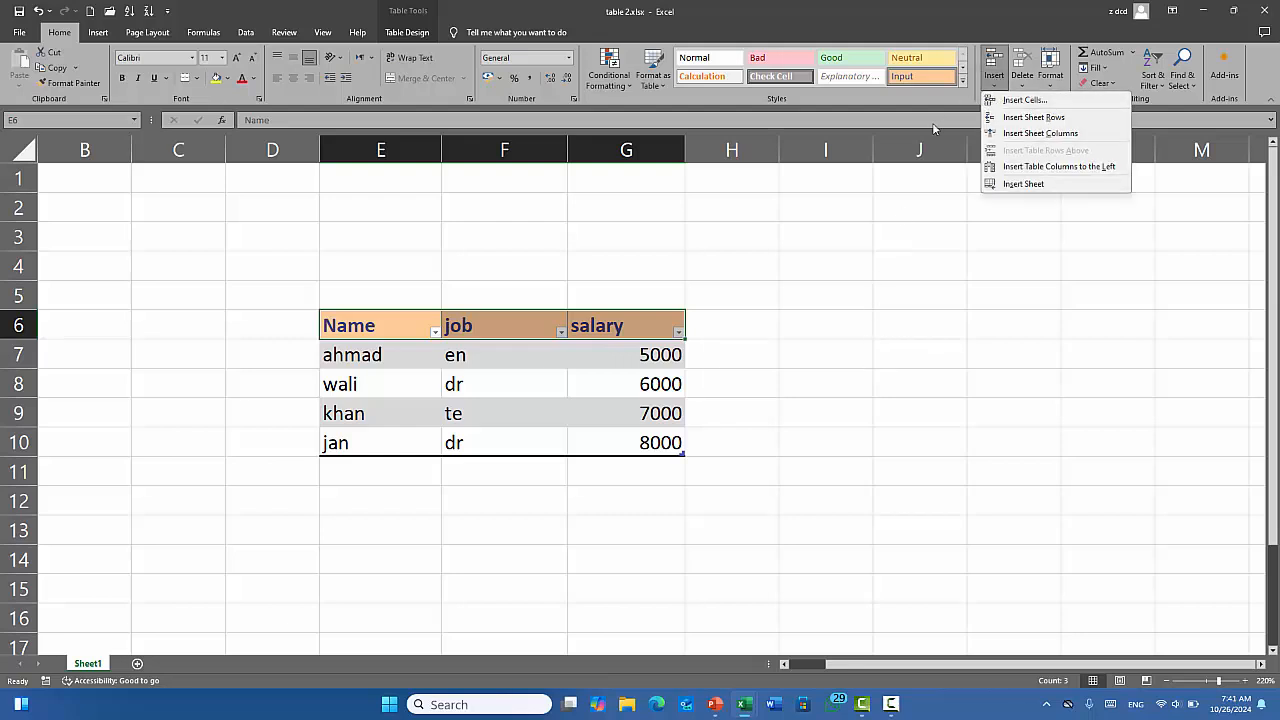
# Dismiss the Insert and Delete menus and select the Name and job cells at the table's top.
pyautogui.click(893, 292)
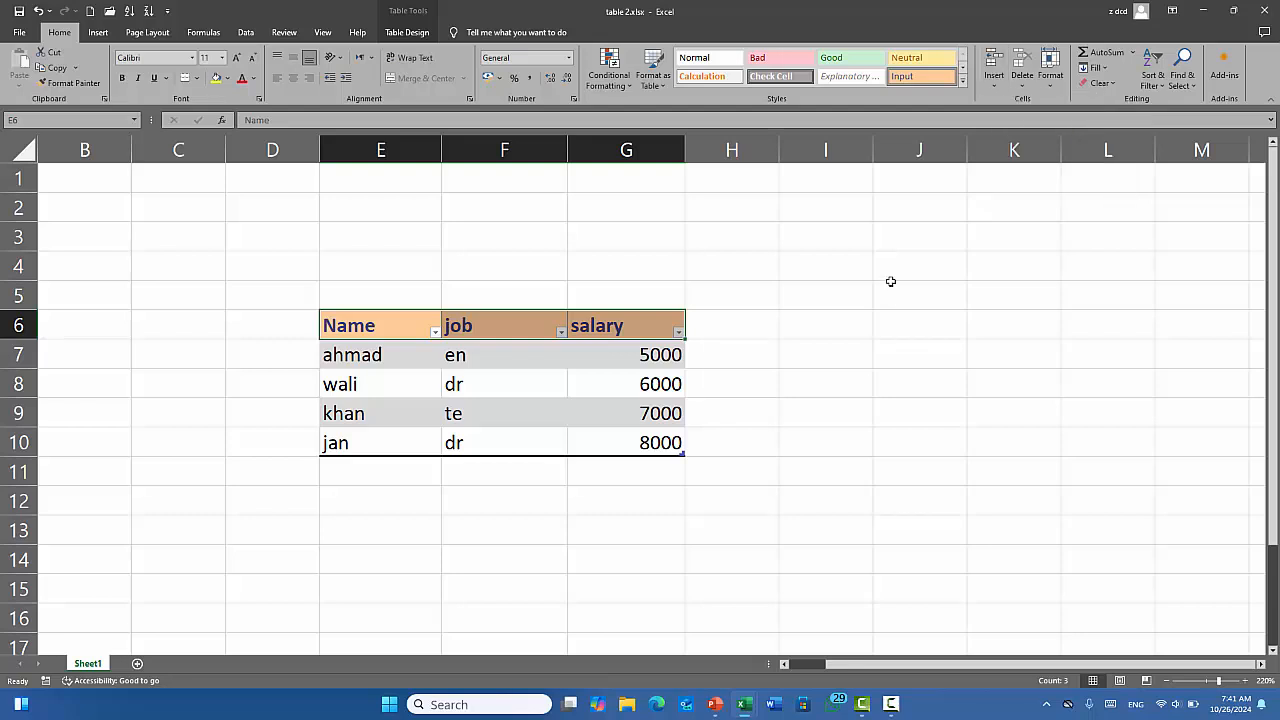
pyautogui.click(1023, 85)
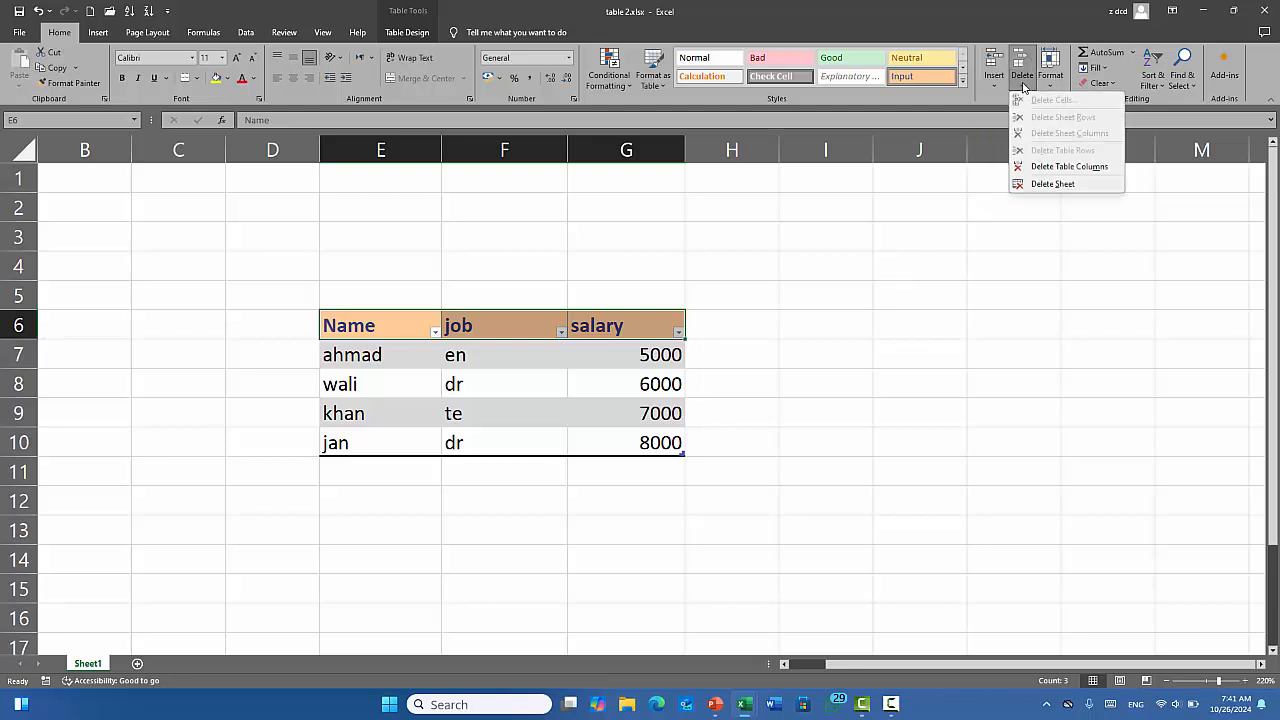
pyautogui.press('Escape')
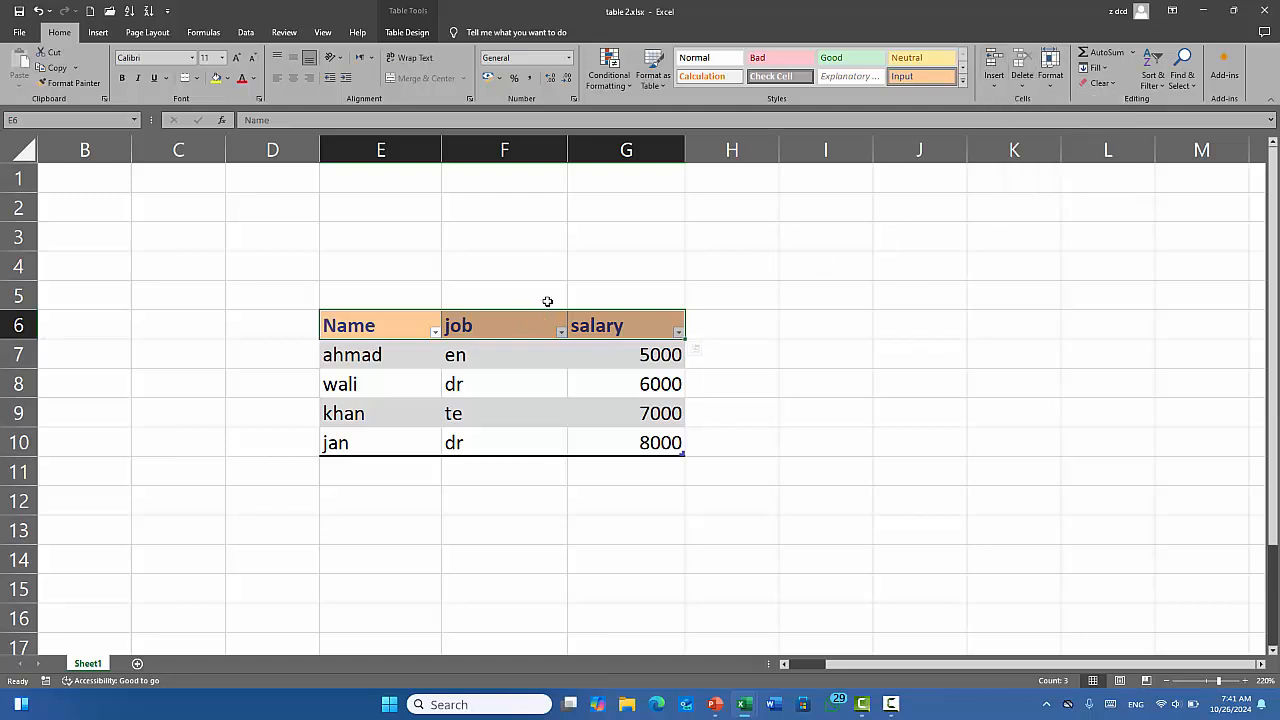
pyautogui.click(437, 384)
pyautogui.moveTo(370, 330); pyautogui.dragTo(506, 357)
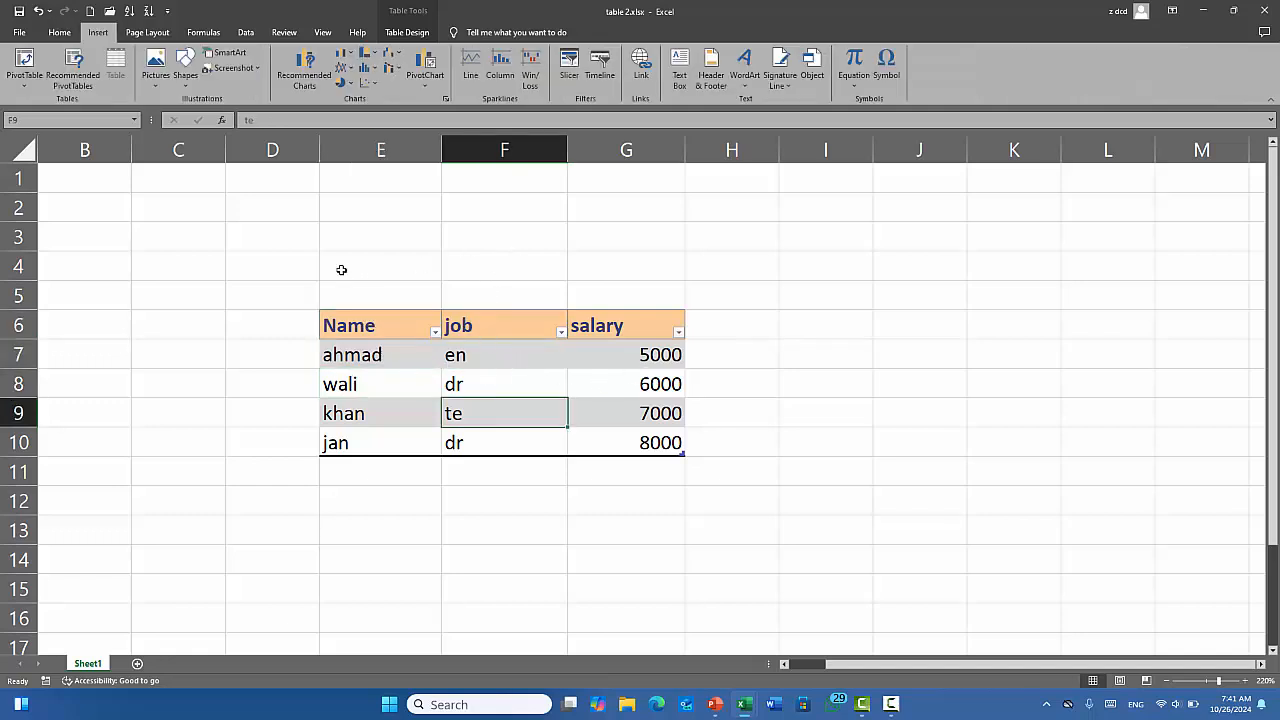
# Enter 45 in cell E4 and 65 in cell G4.
pyautogui.click(394, 263)
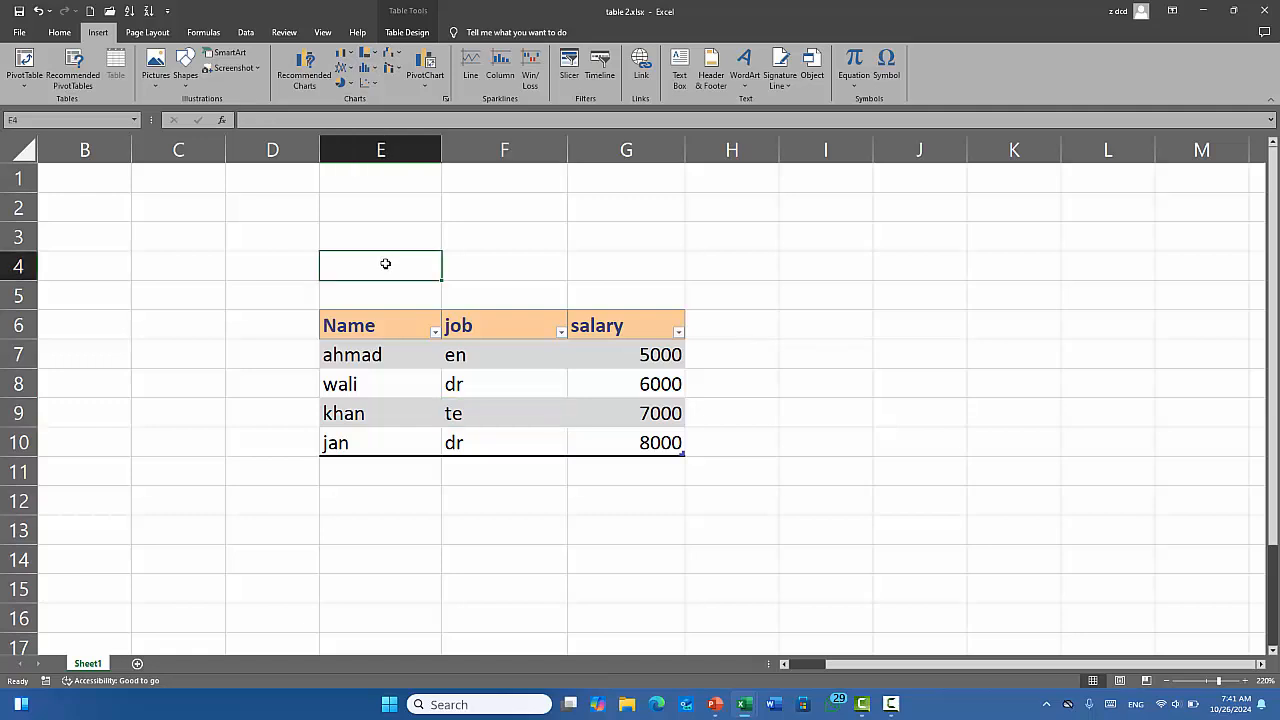
pyautogui.write('45')
pyautogui.click(601, 268)
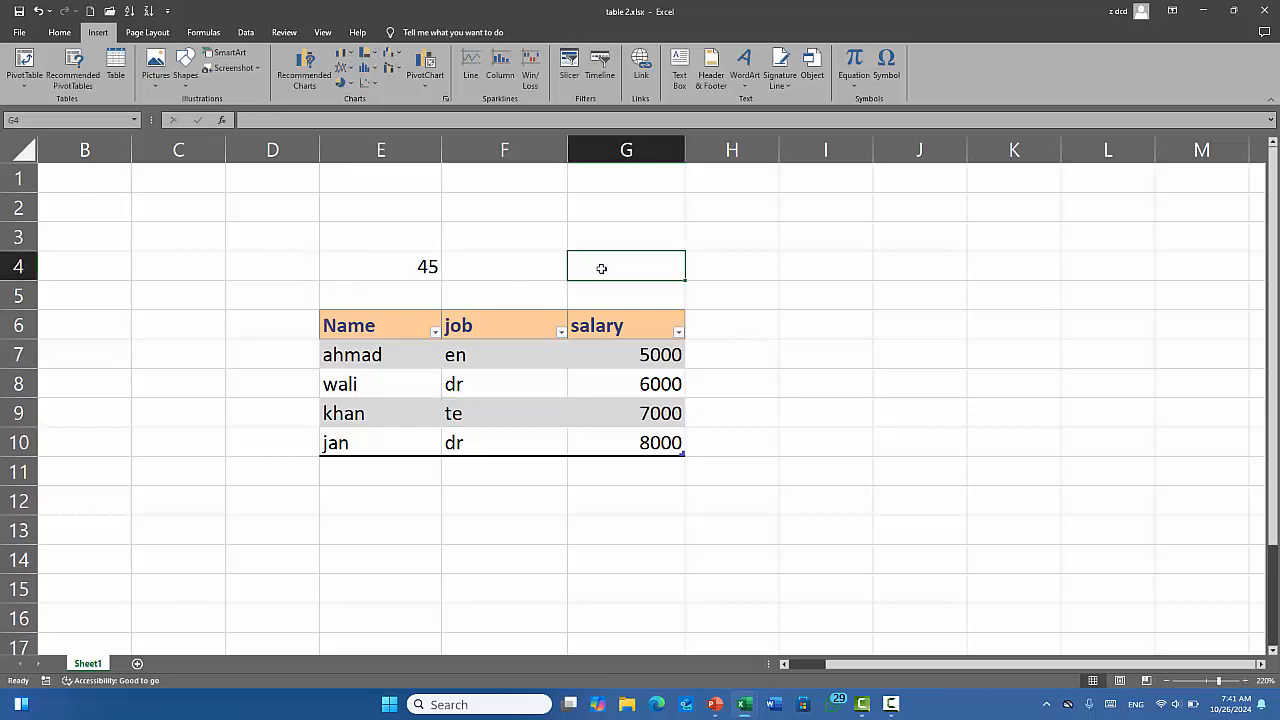
pyautogui.write('65')
pyautogui.click(617, 380)
# Select cells in column F, ending on the dr job entry for wali.
pyautogui.click(537, 274)
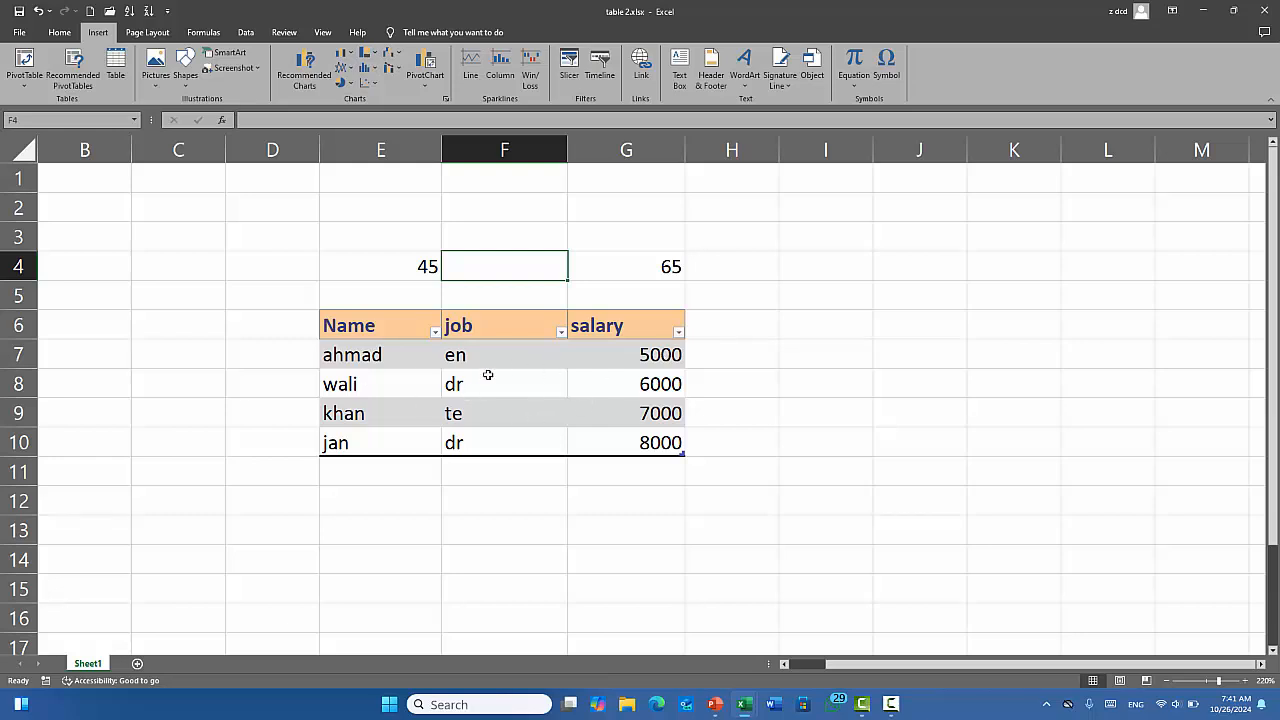
pyautogui.click(529, 375)
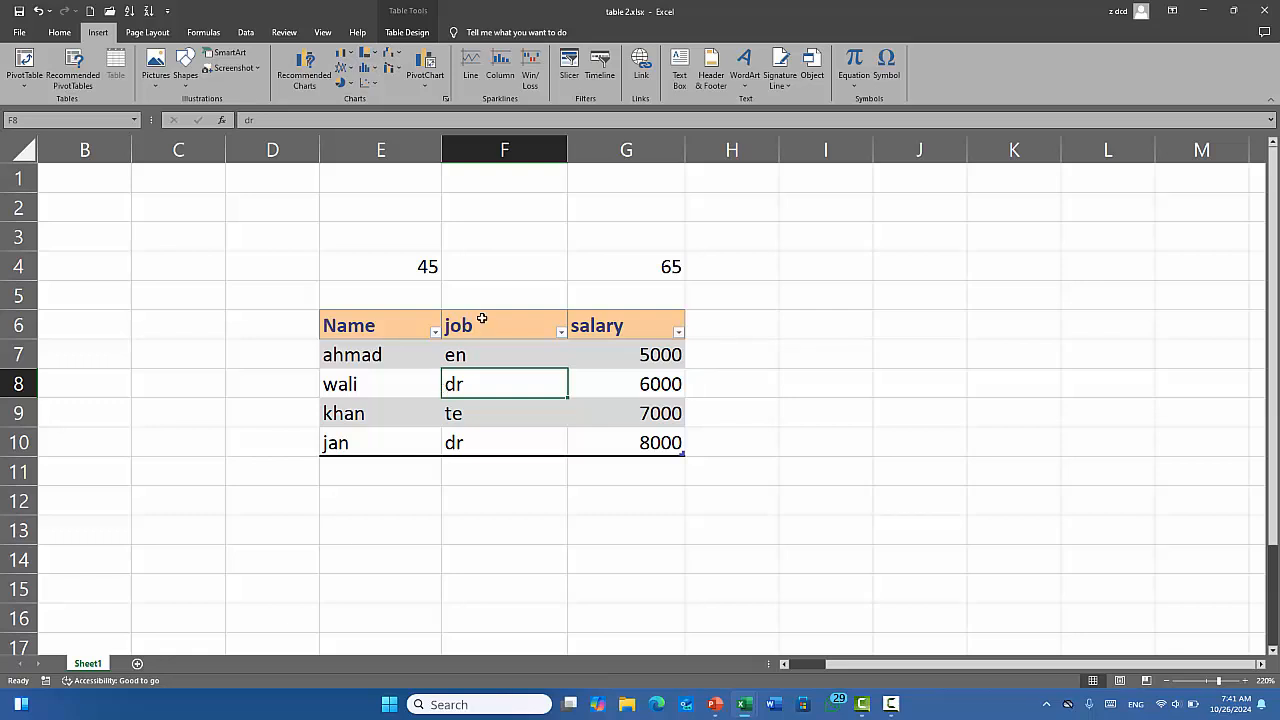
pyautogui.moveTo(500, 209); pyautogui.dragTo(503, 502)
pyautogui.click(508, 213)
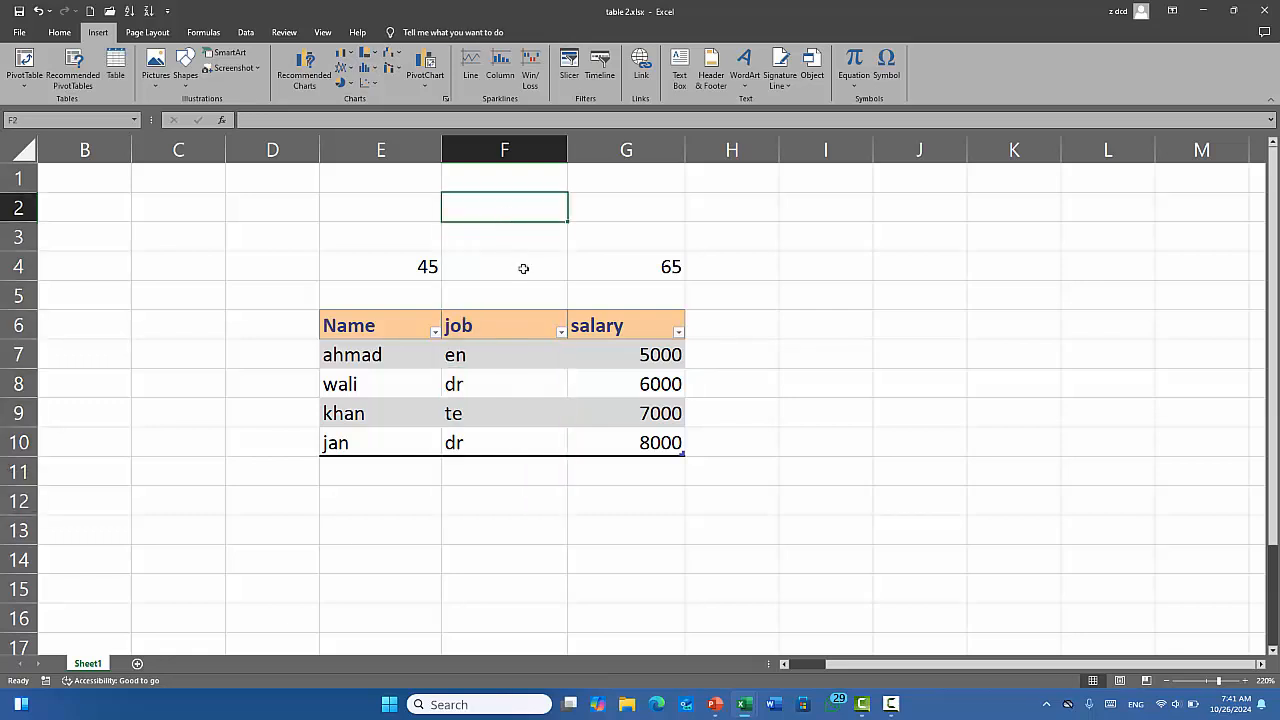
pyautogui.click(491, 369)
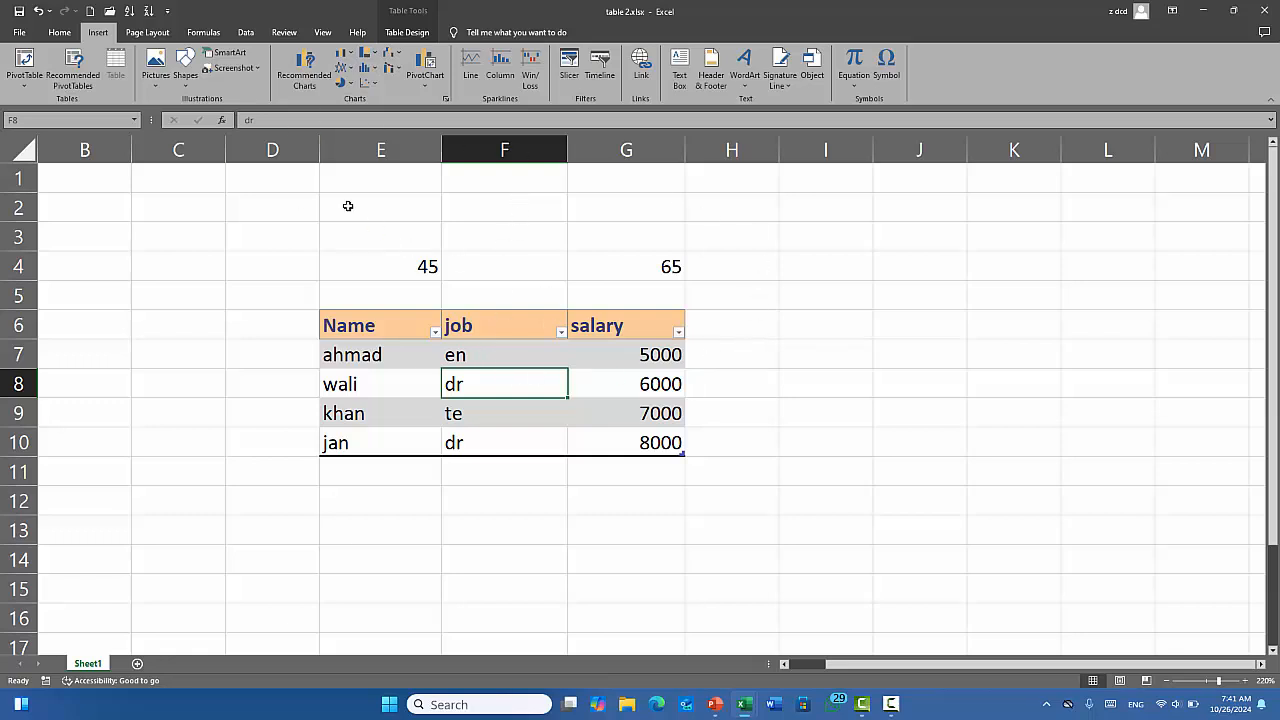
pyautogui.click(59, 32)
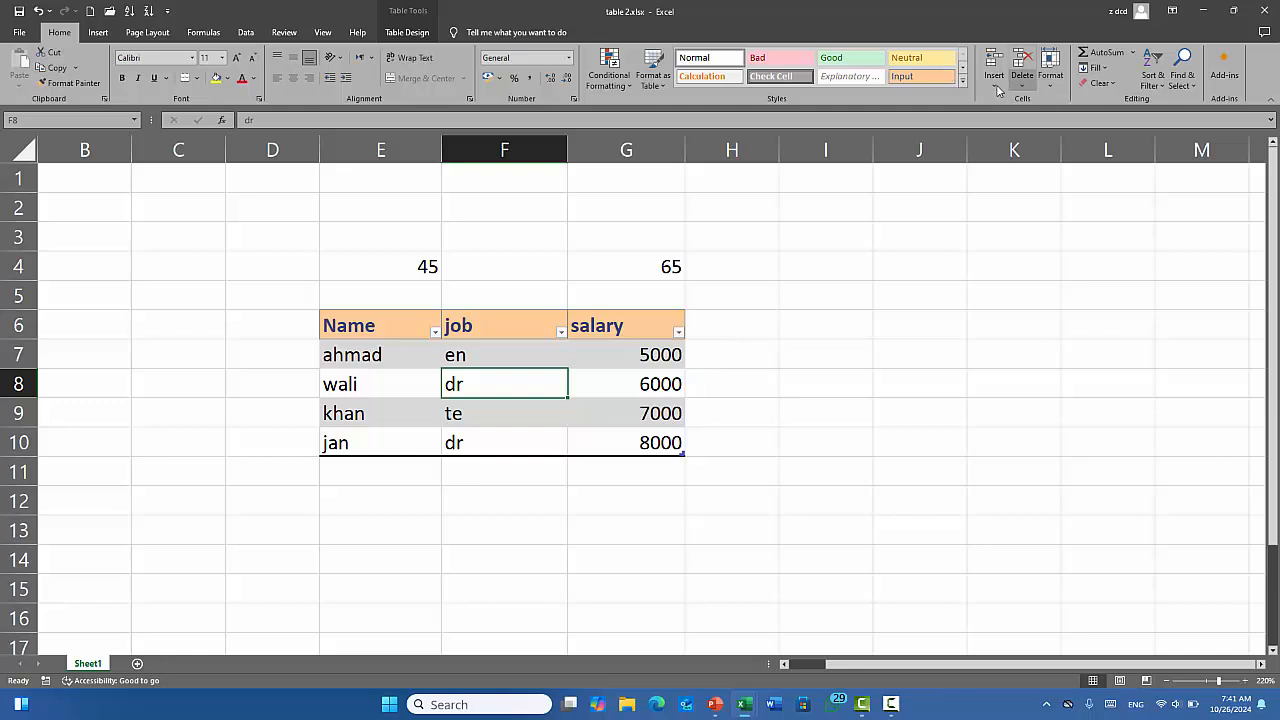
# Insert a blank sheet row above wali, then undo it with Ctrl+Z.
pyautogui.click(995, 80)
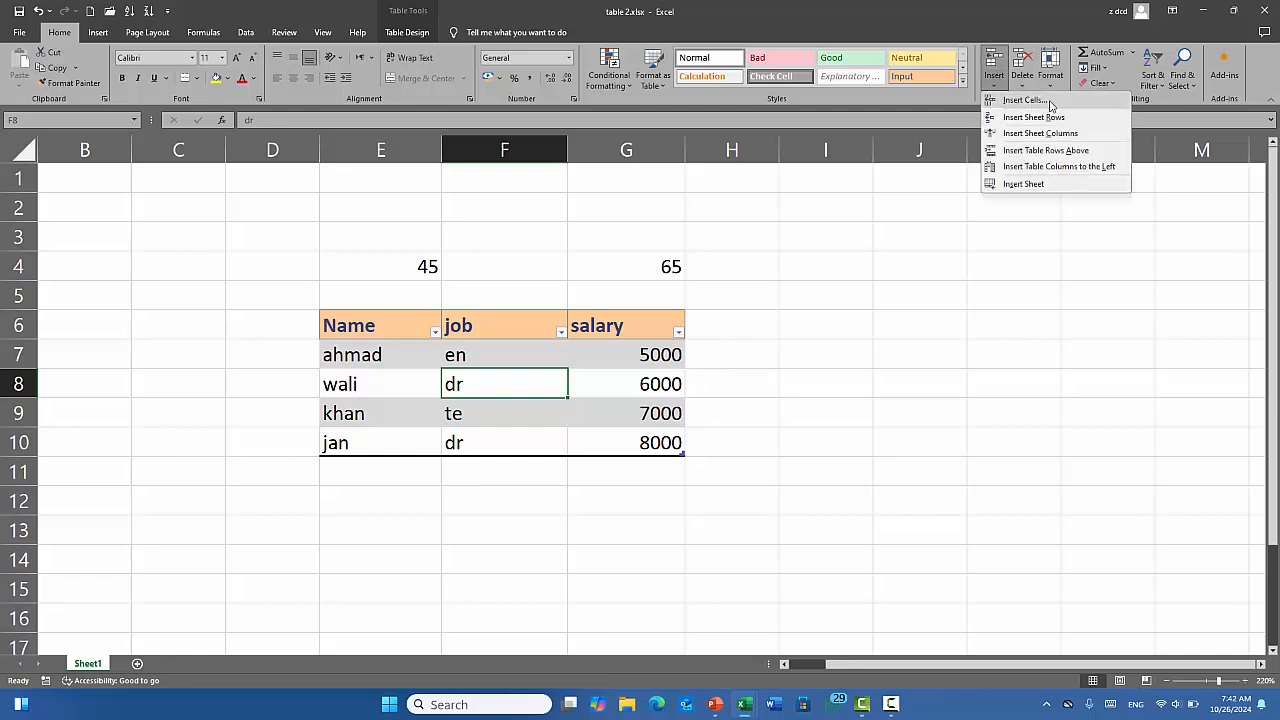
pyautogui.click(534, 358)
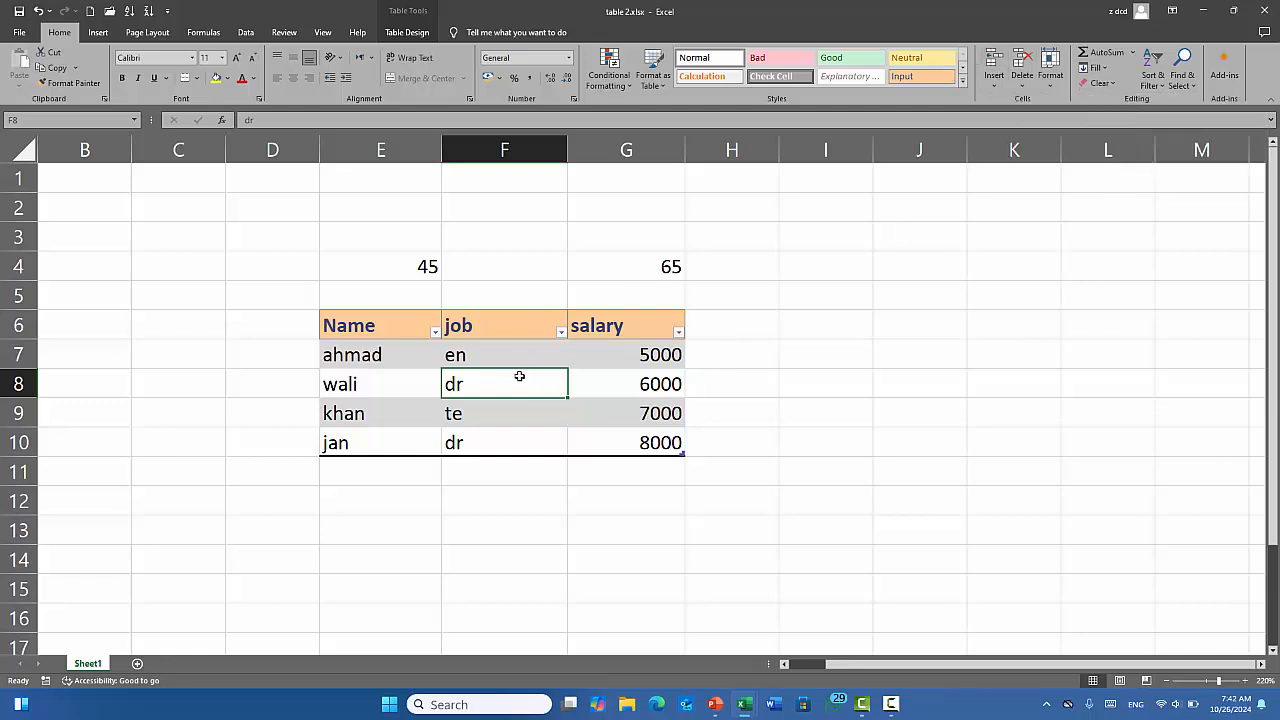
pyautogui.click(995, 80)
pyautogui.click(1014, 116)
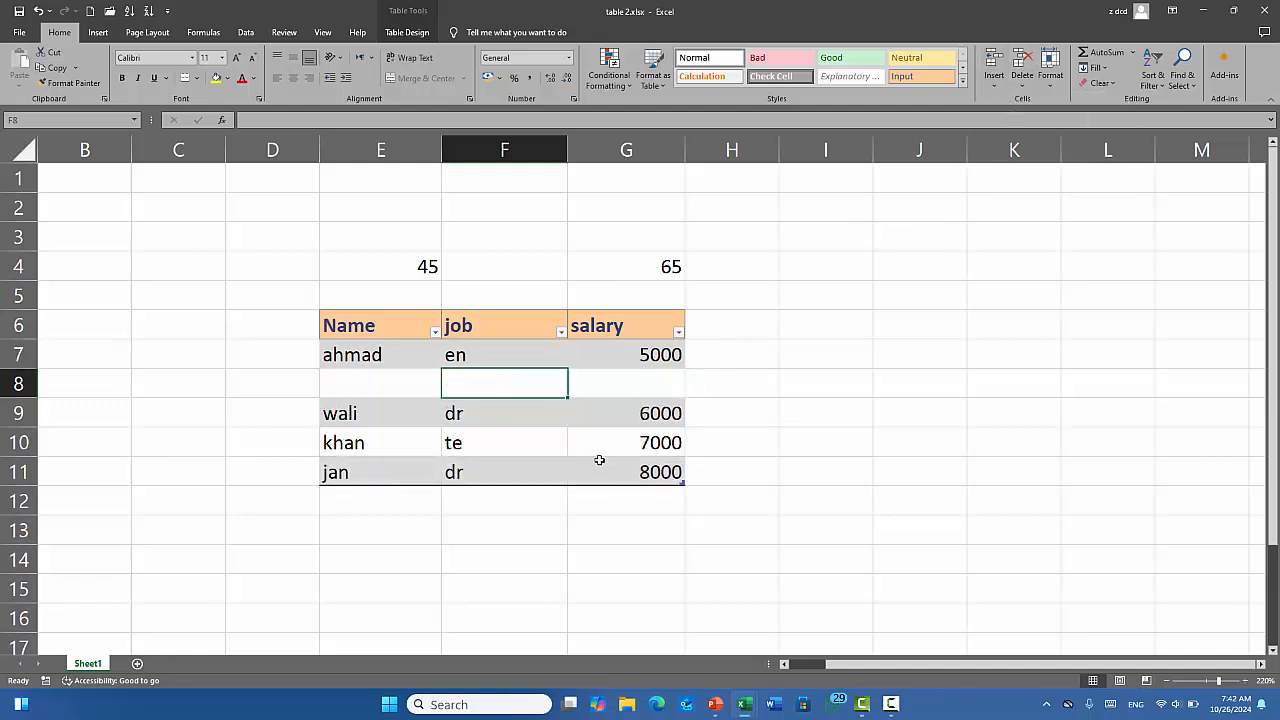
pyautogui.hotkey('ctrl', 'z')
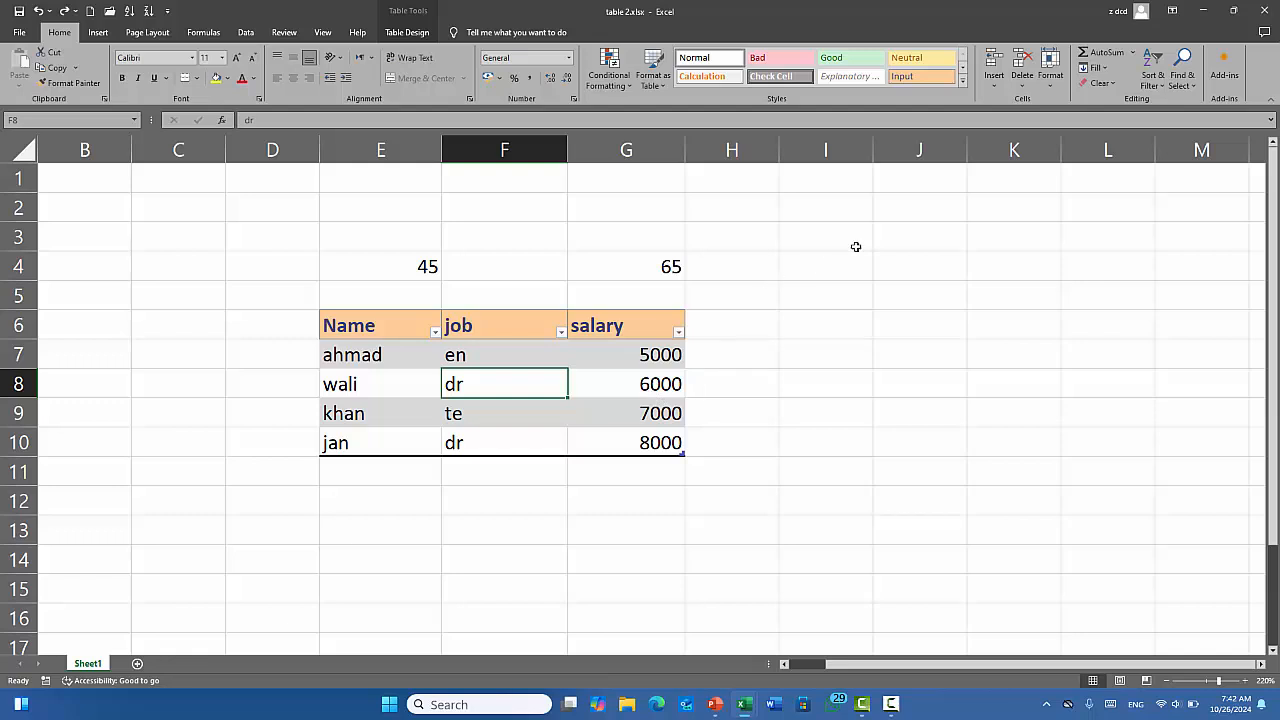
# Enter 78 in cell D5.
pyautogui.click(415, 292)
pyautogui.click(290, 289)
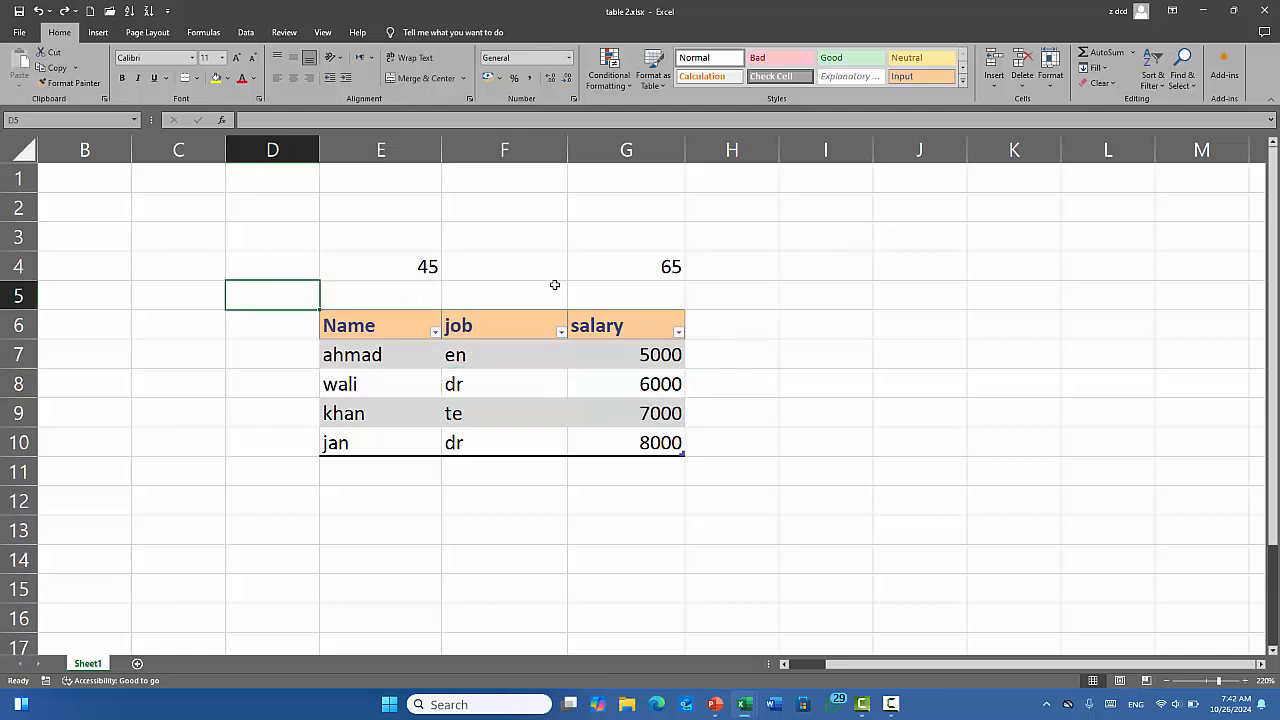
pyautogui.write('78')
pyautogui.click(468, 302)
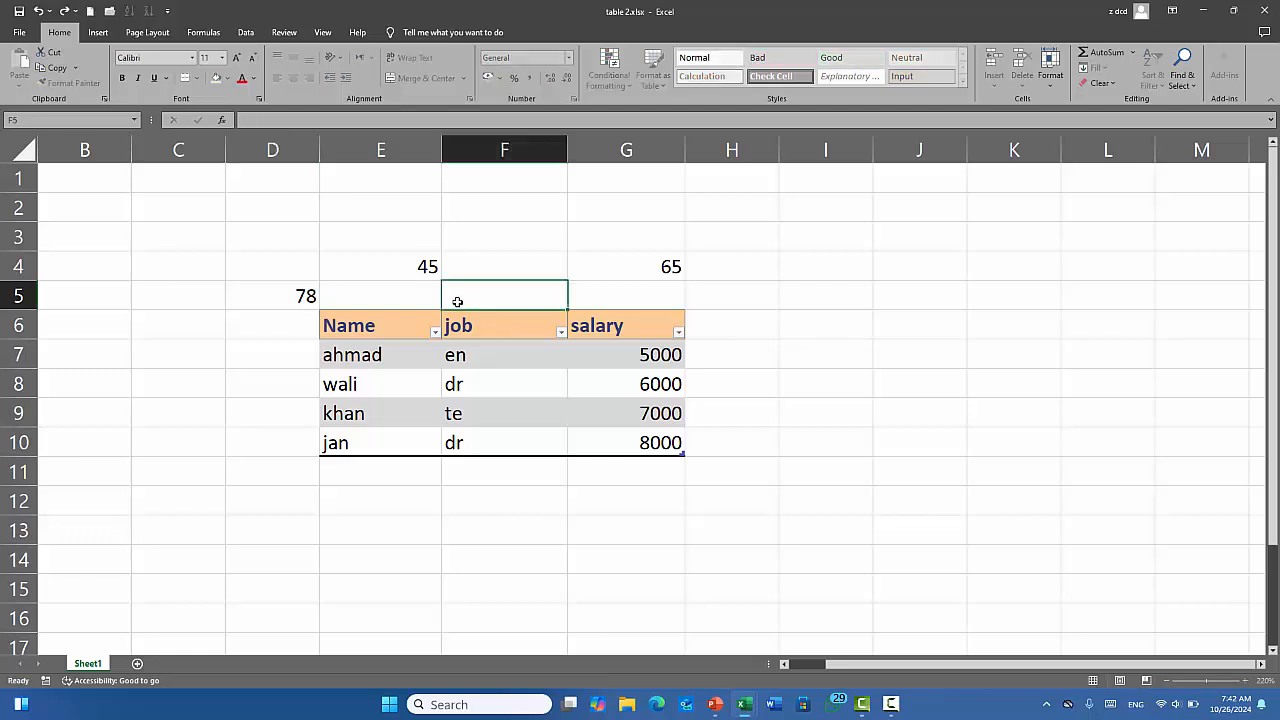
# Open the Insert Cells dialog from cell E5 and cancel it.
pyautogui.click(430, 298)
pyautogui.click(1000, 82)
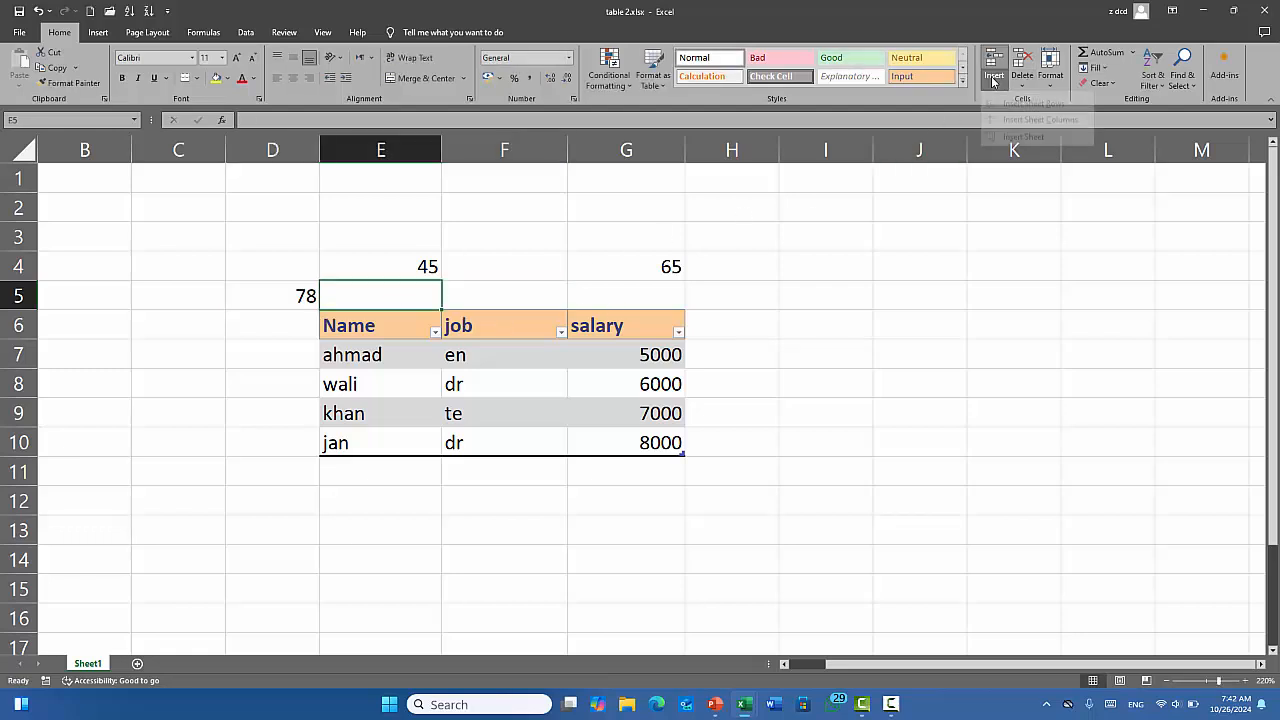
pyautogui.click(1018, 101)
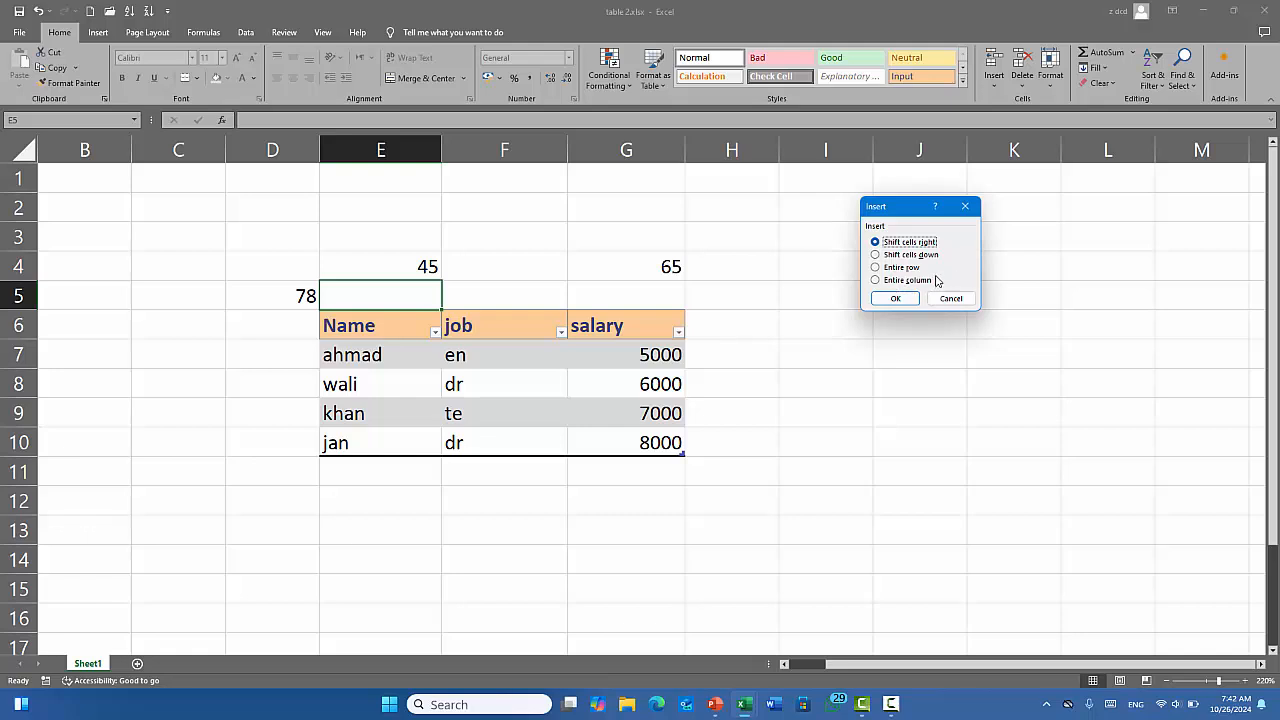
pyautogui.press('Escape')
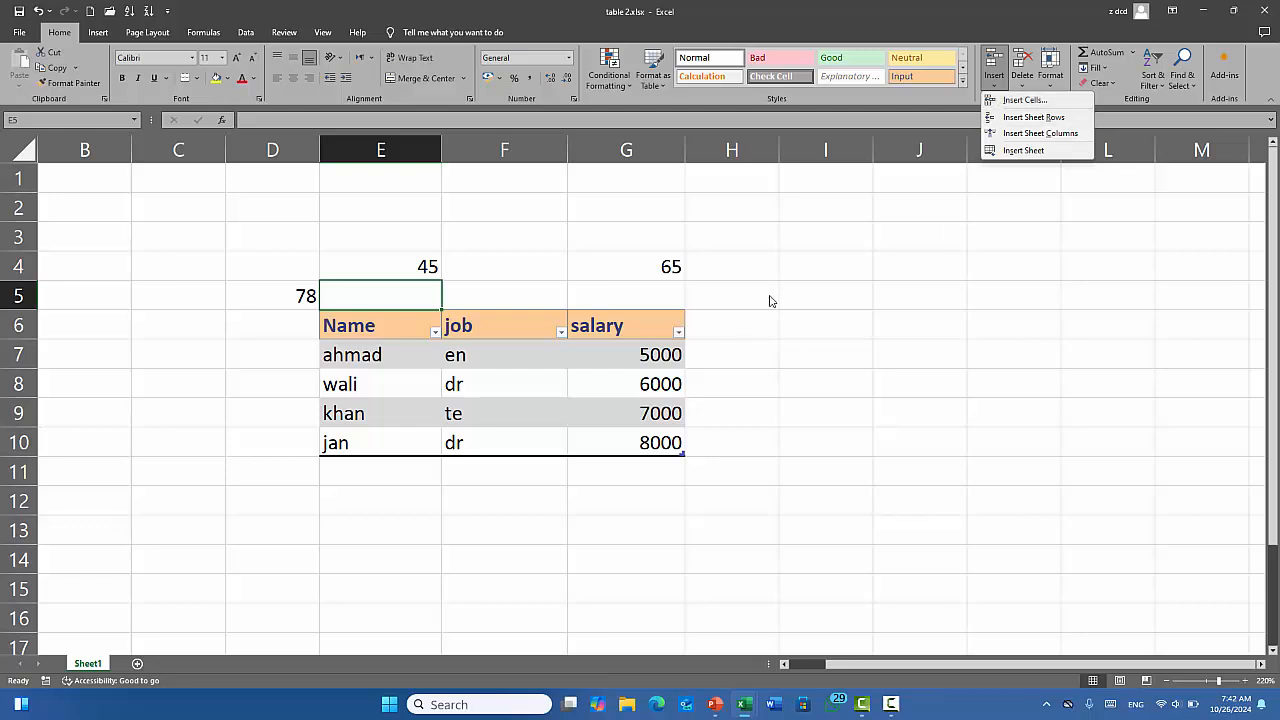
pyautogui.click(465, 237)
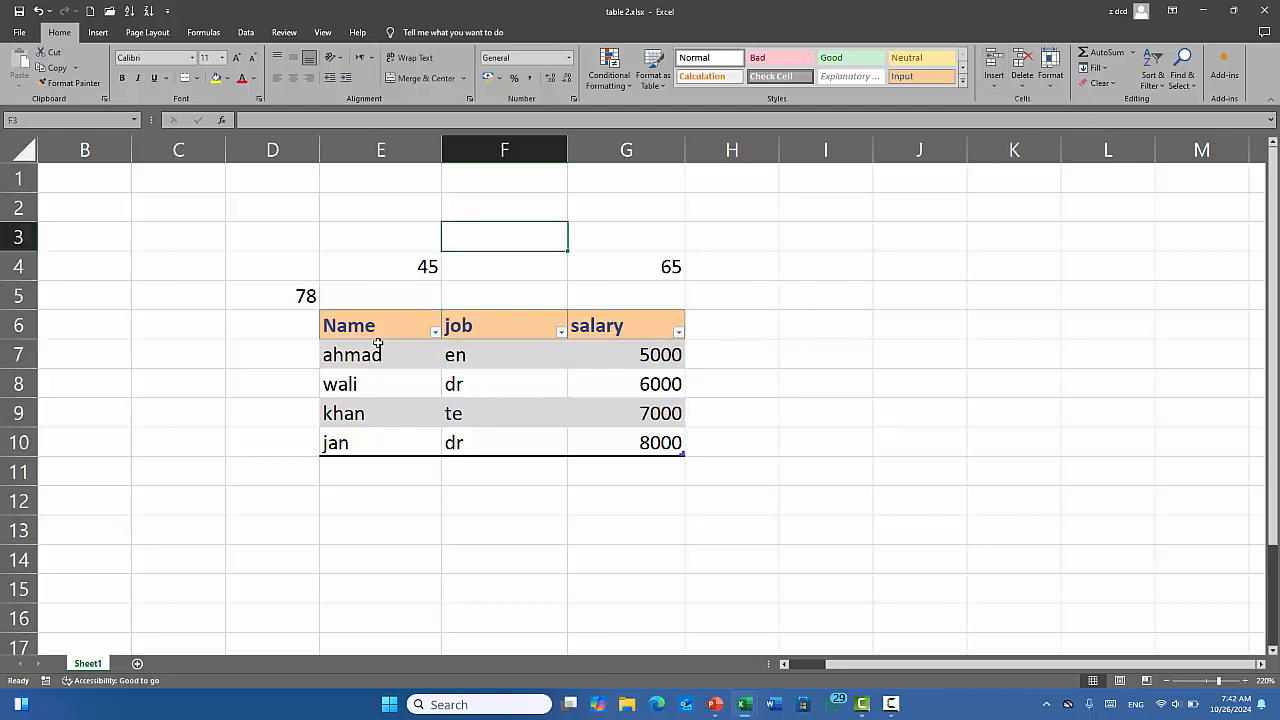
pyautogui.moveTo(360, 326); pyautogui.dragTo(651, 455)
pyautogui.click(586, 520)
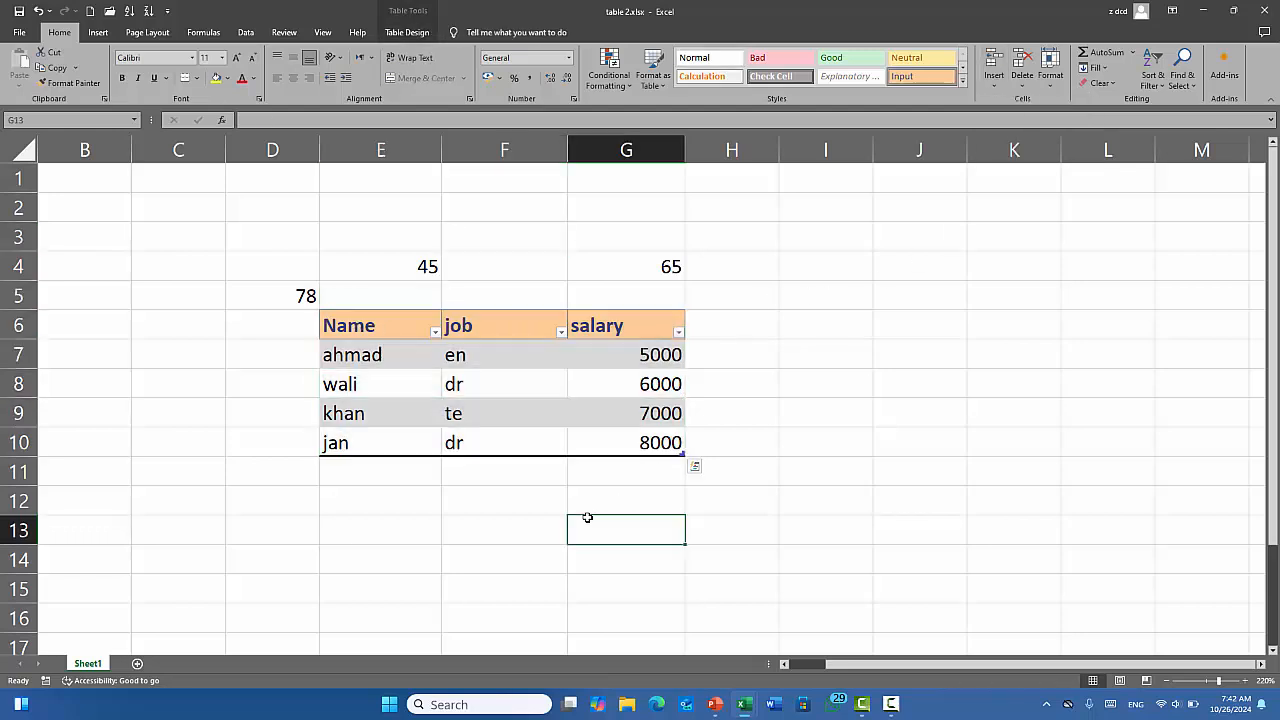
pyautogui.click(477, 378)
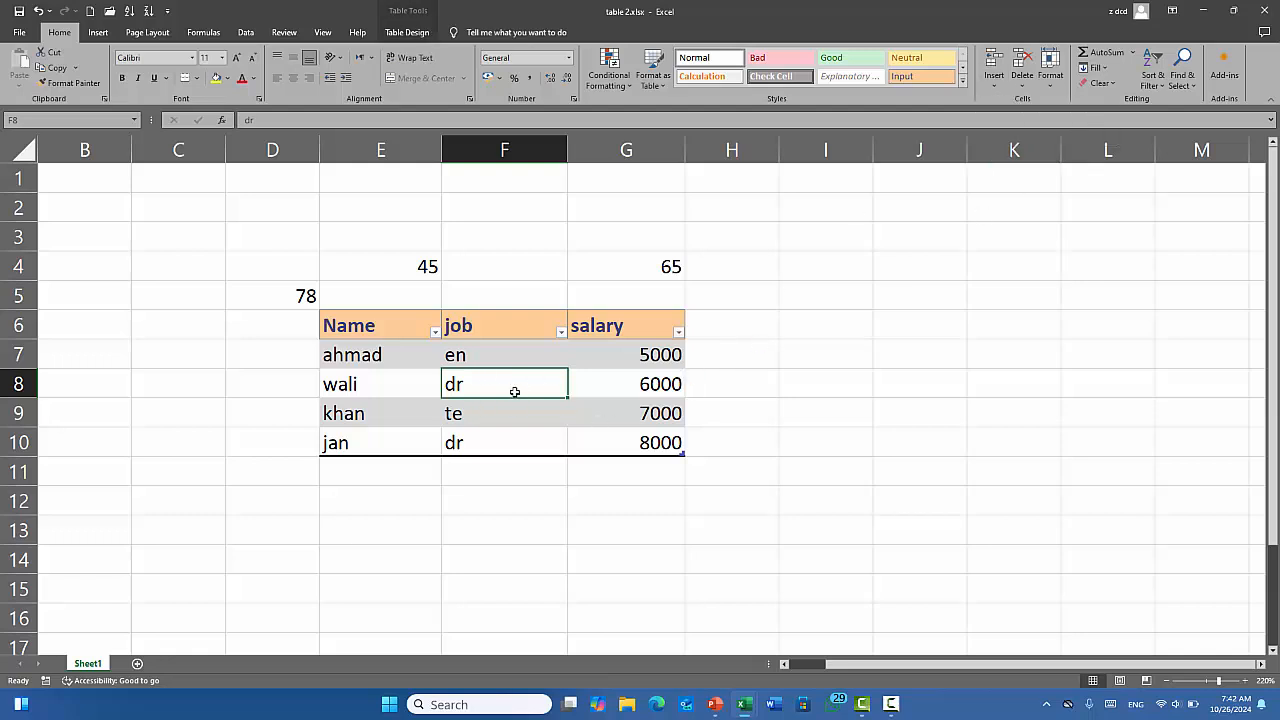
pyautogui.click(997, 84)
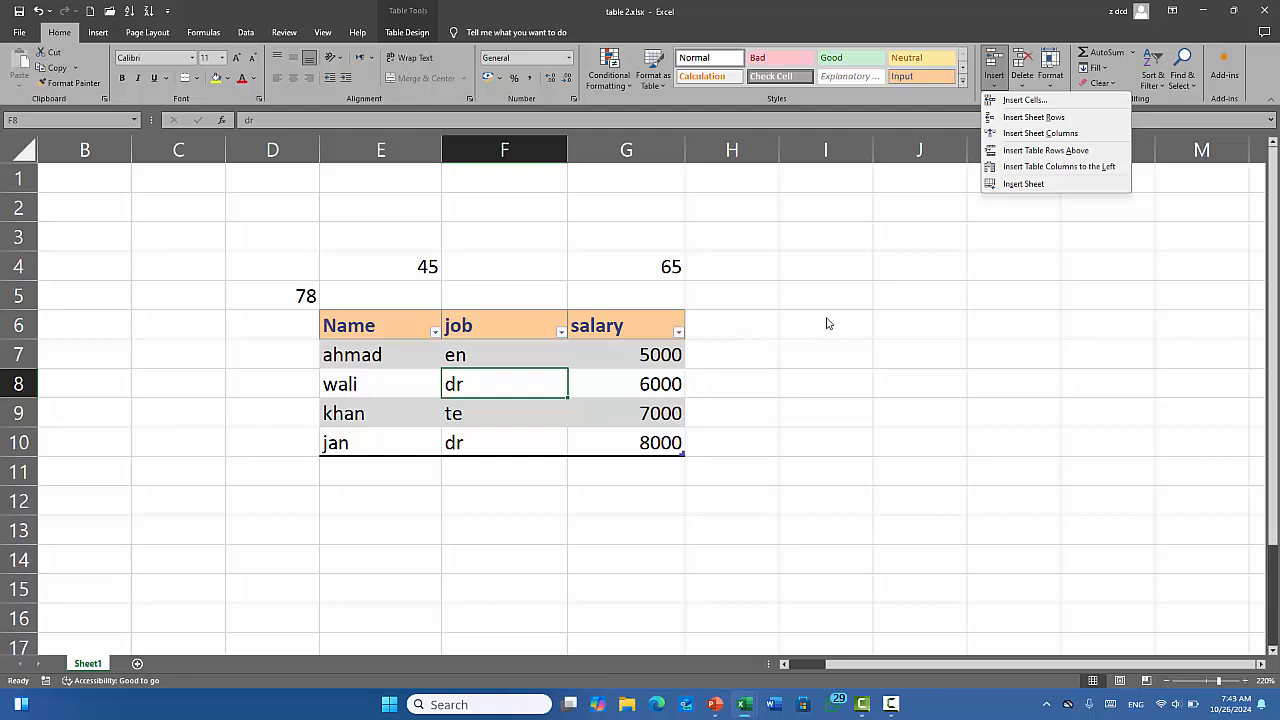
pyautogui.click(502, 286)
pyautogui.click(503, 291)
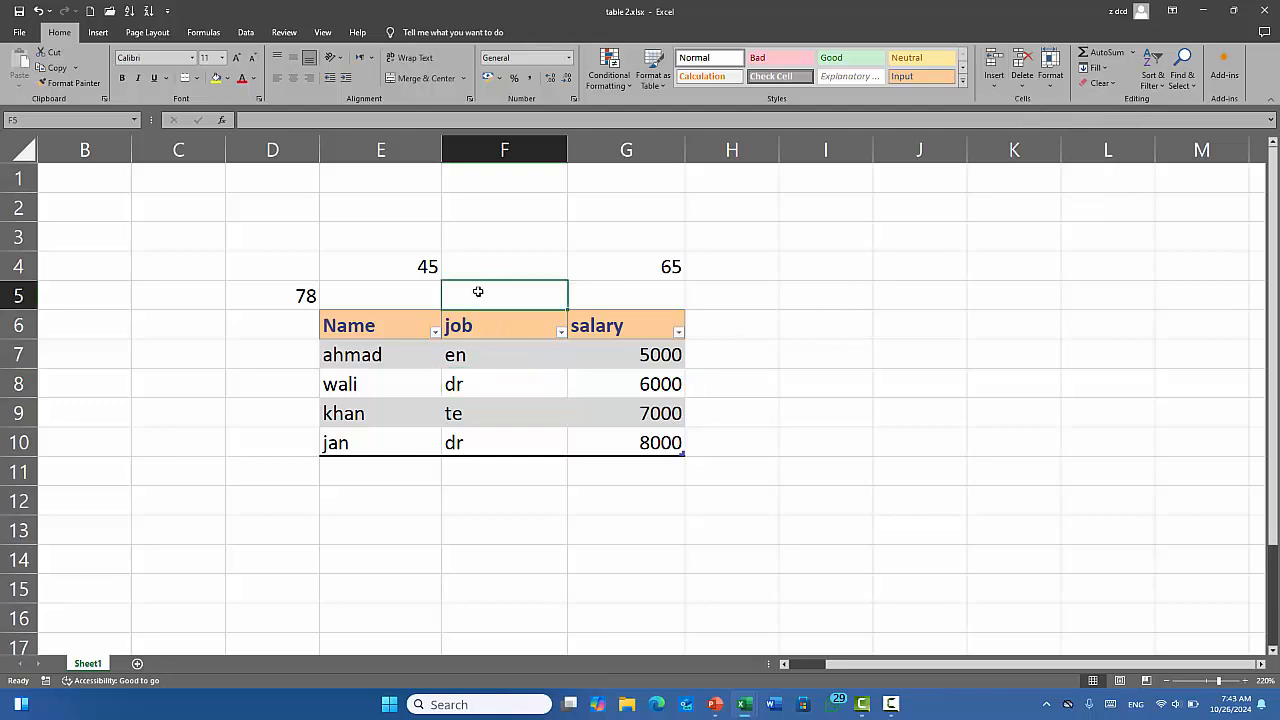
pyautogui.click(995, 82)
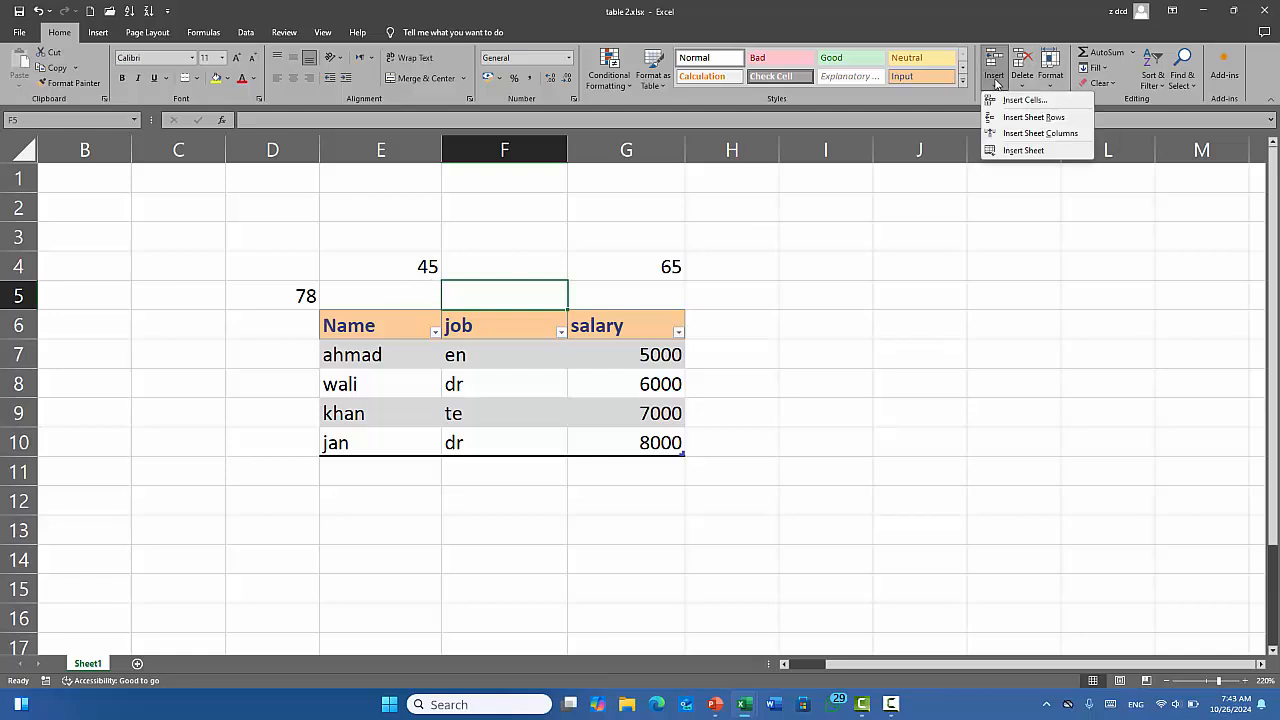
pyautogui.click(1040, 118)
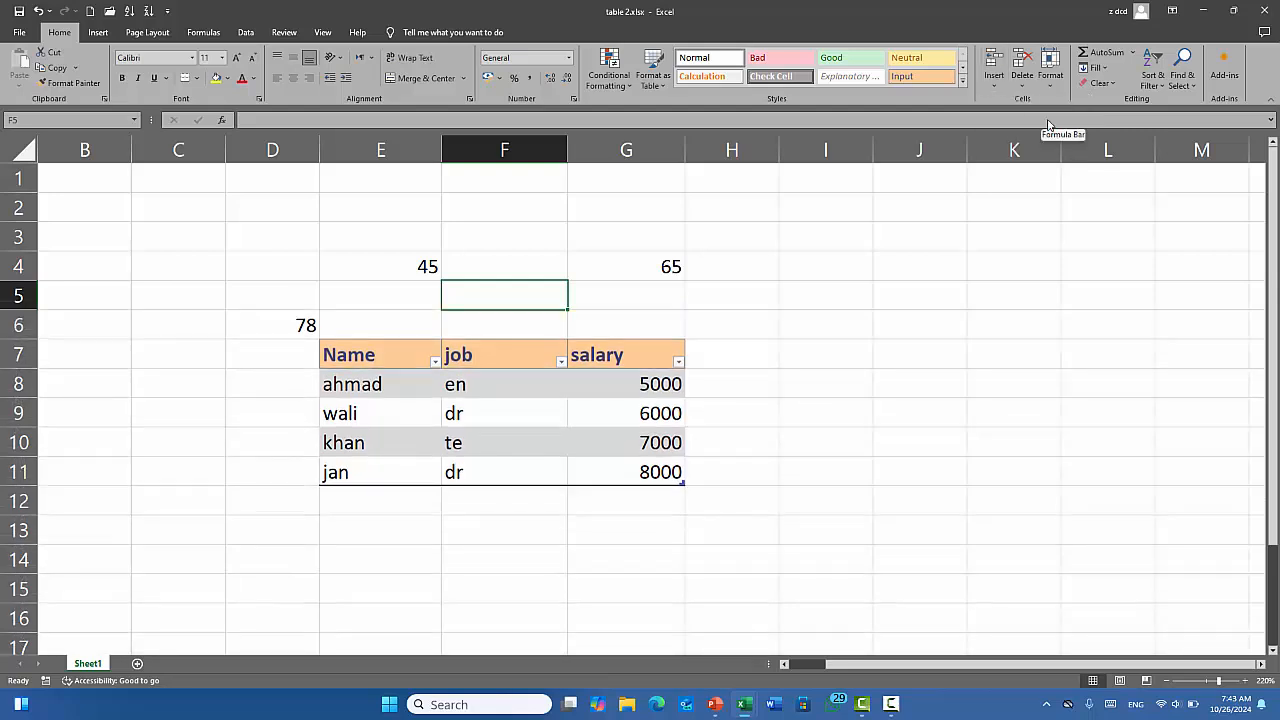
pyautogui.hotkey('ctrl', 'z')
pyautogui.click(998, 81)
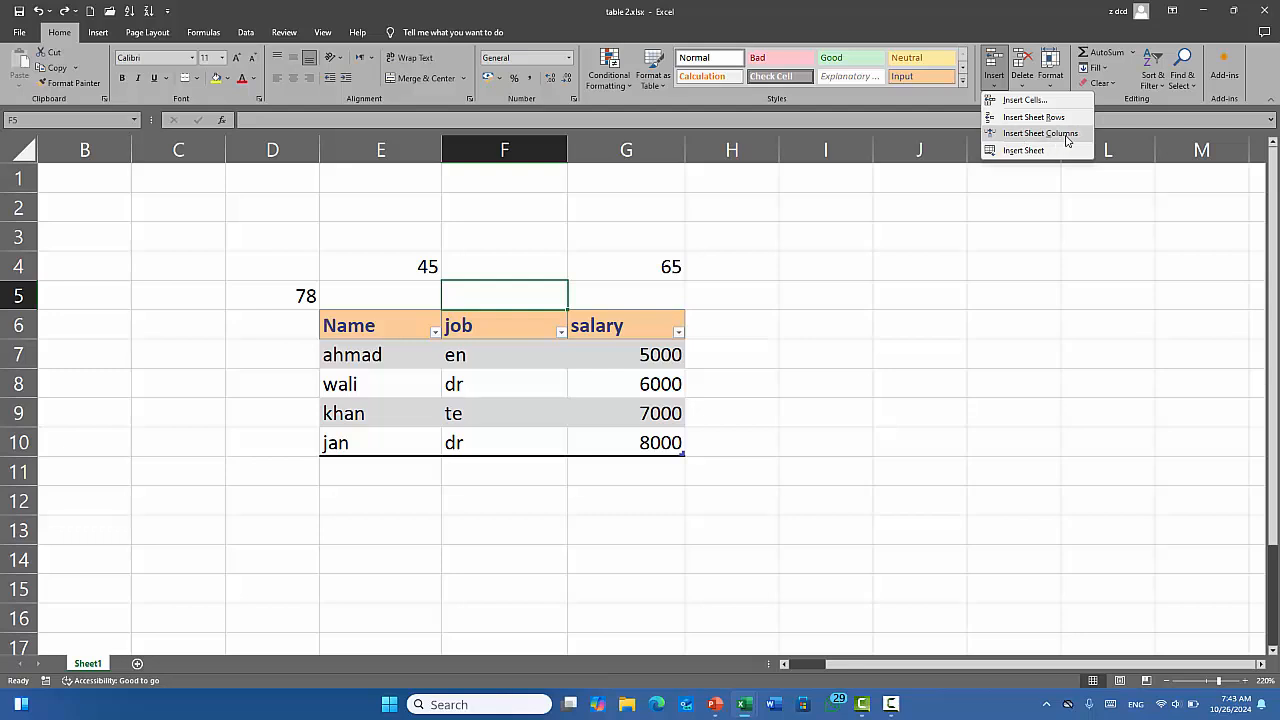
pyautogui.click(1040, 133)
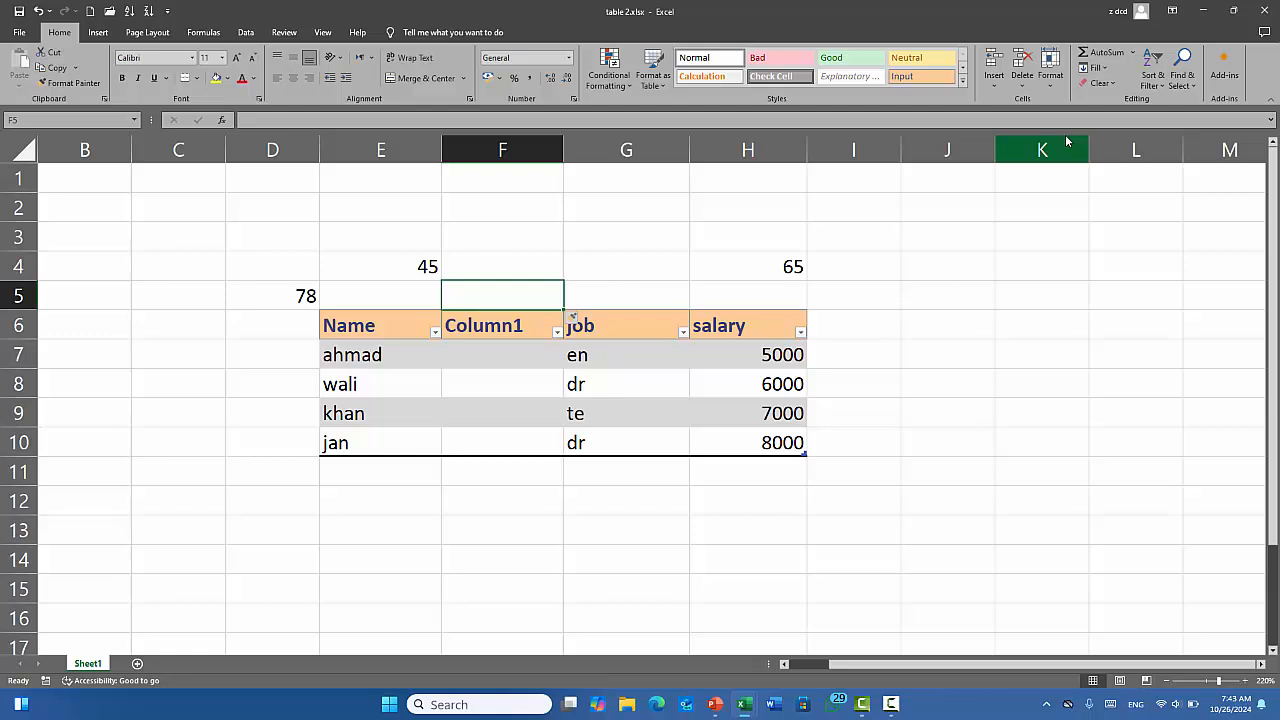
pyautogui.hotkey('ctrl', 'z')
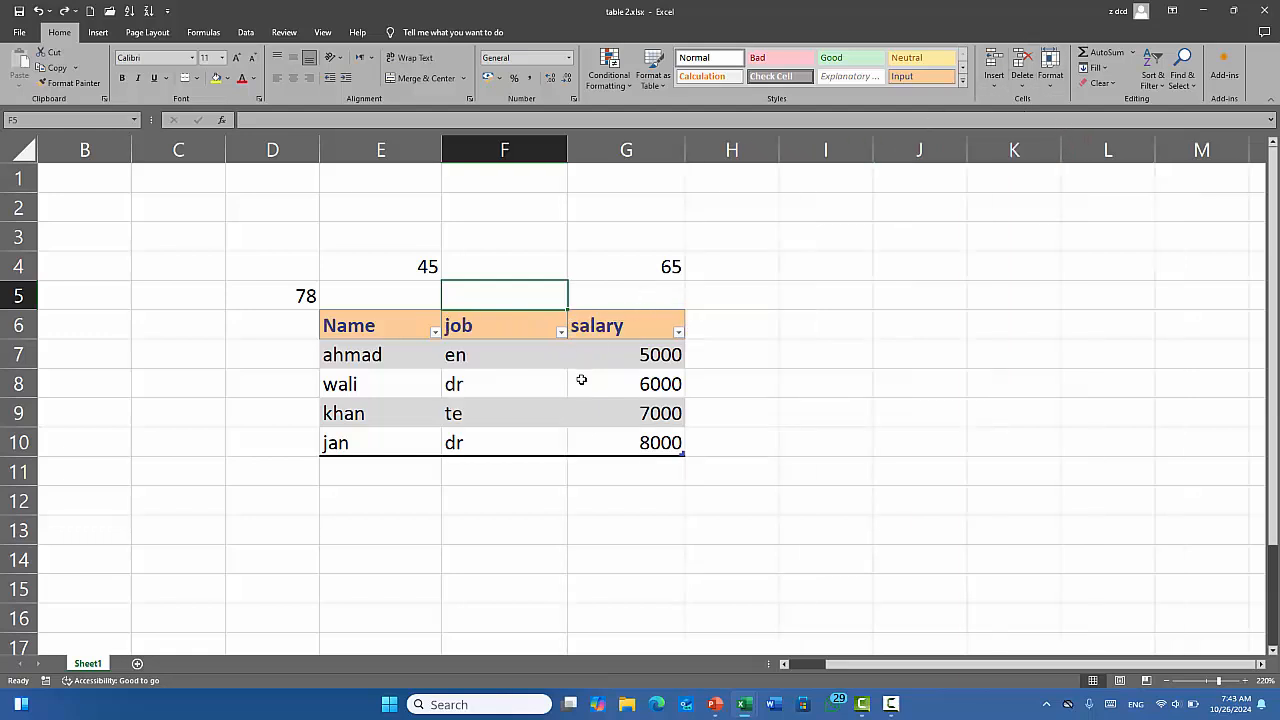
pyautogui.click(993, 84)
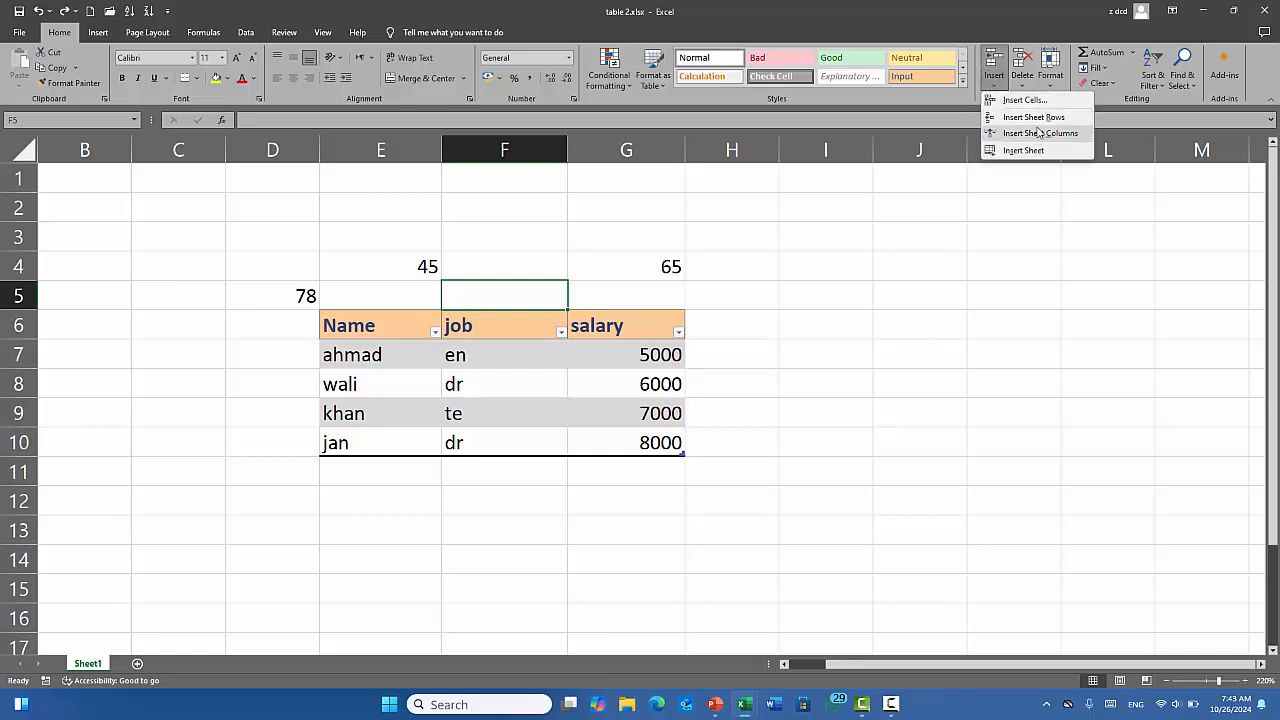
pyautogui.click(530, 392)
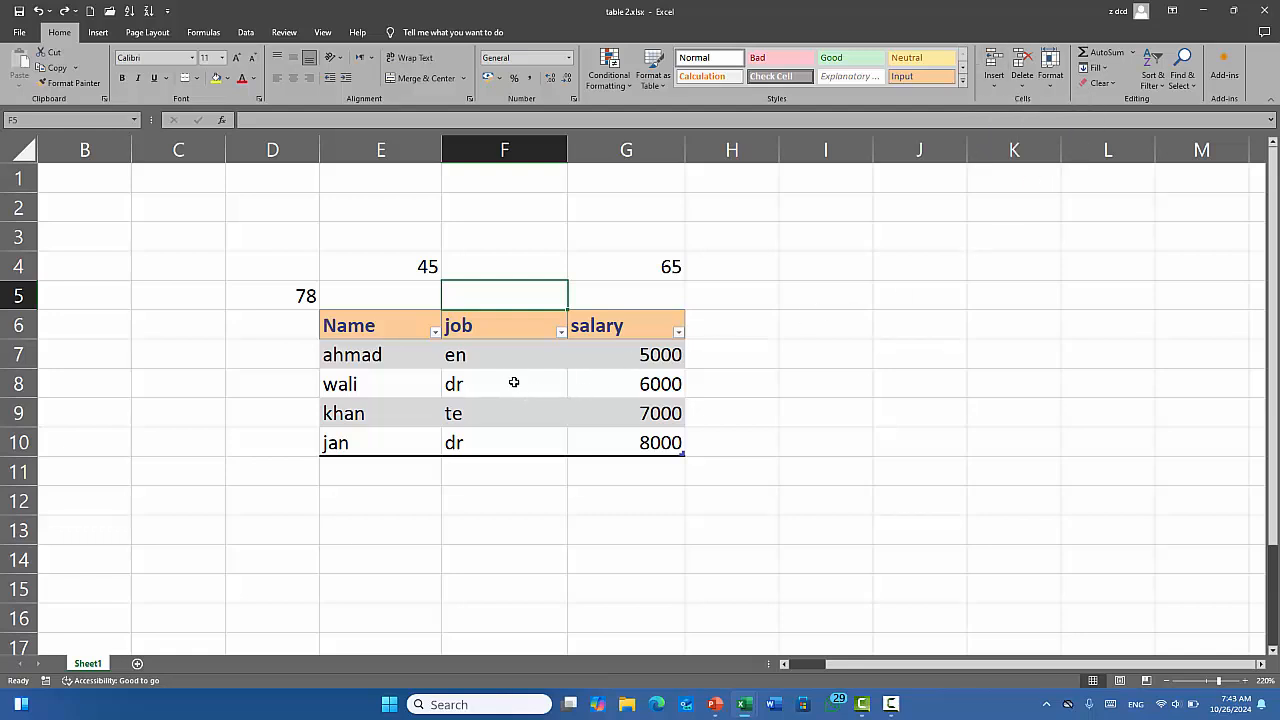
pyautogui.click(514, 382)
pyautogui.click(992, 88)
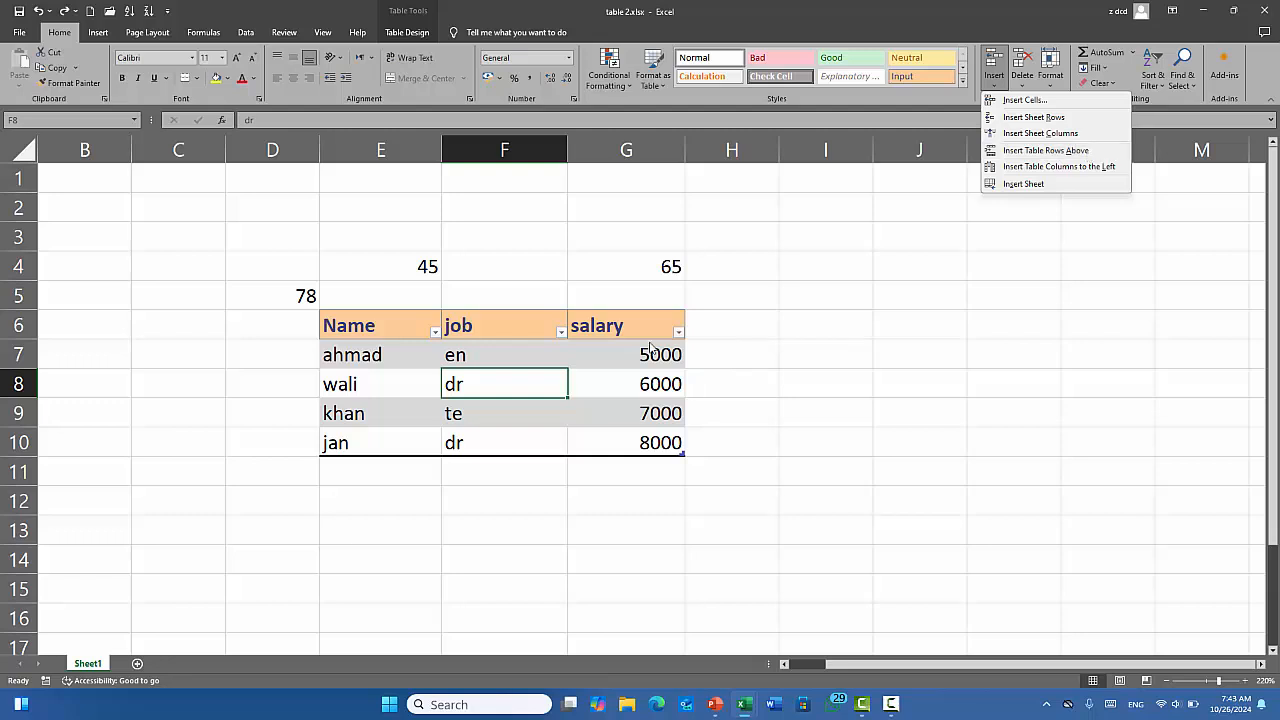
pyautogui.click(282, 364)
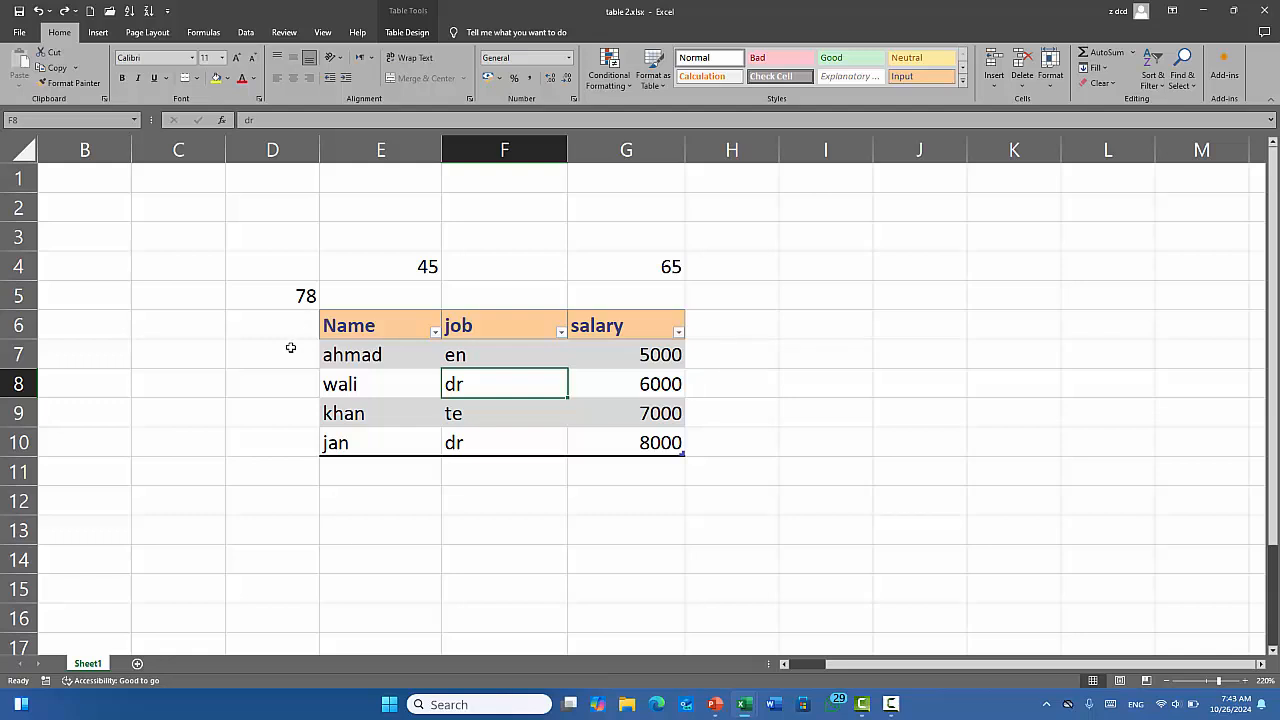
# Select D6:D10, type hgh, then erase the entry.
pyautogui.moveTo(283, 334); pyautogui.dragTo(289, 440)
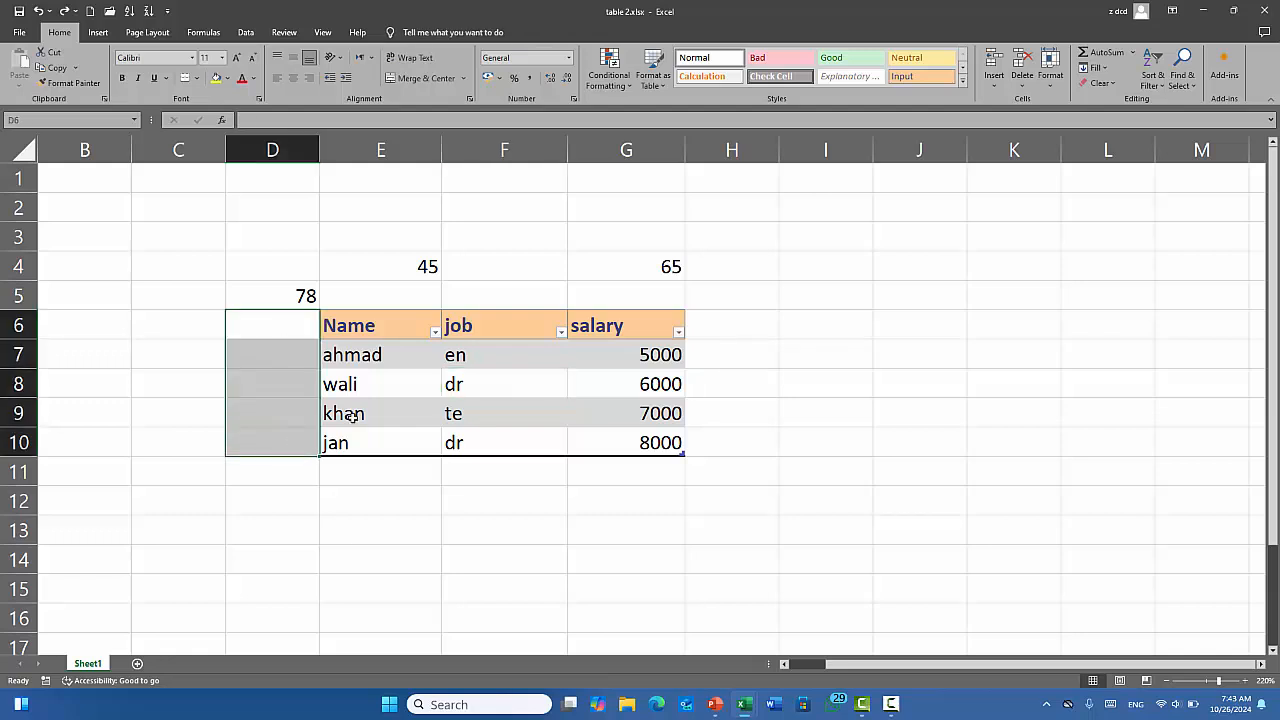
pyautogui.write('hgh')
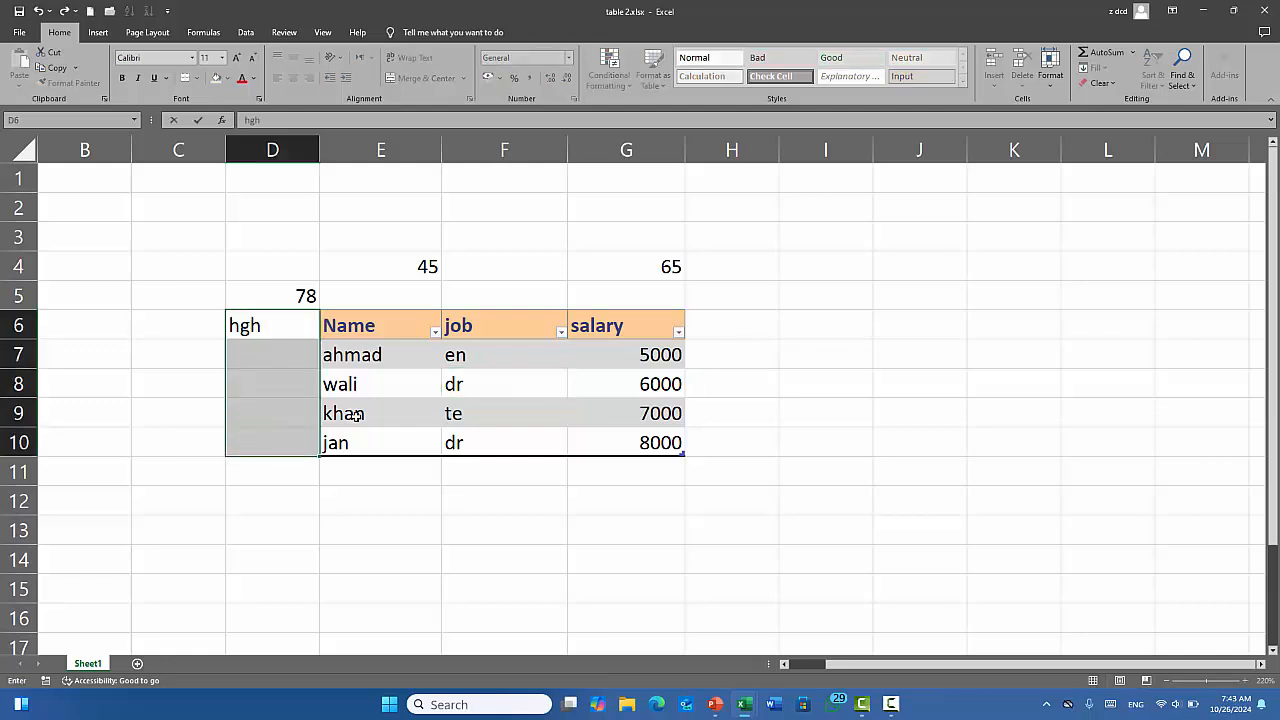
pyautogui.press('BackSpace')
pyautogui.press('BackSpace')
pyautogui.press('BackSpace')
pyautogui.click(345, 497)
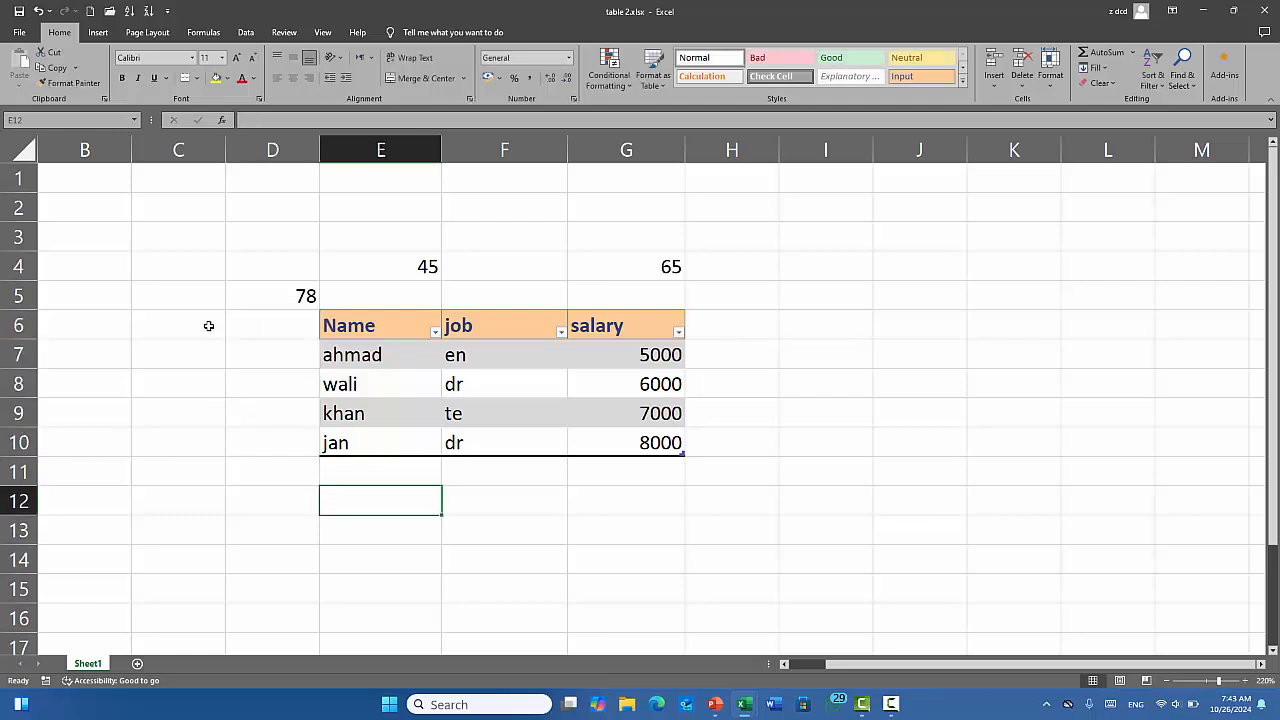
# Fill C6:C10 with ytuy in one entry using Ctrl+Enter.
pyautogui.moveTo(207, 325); pyautogui.dragTo(214, 437)
pyautogui.write('ytuy')
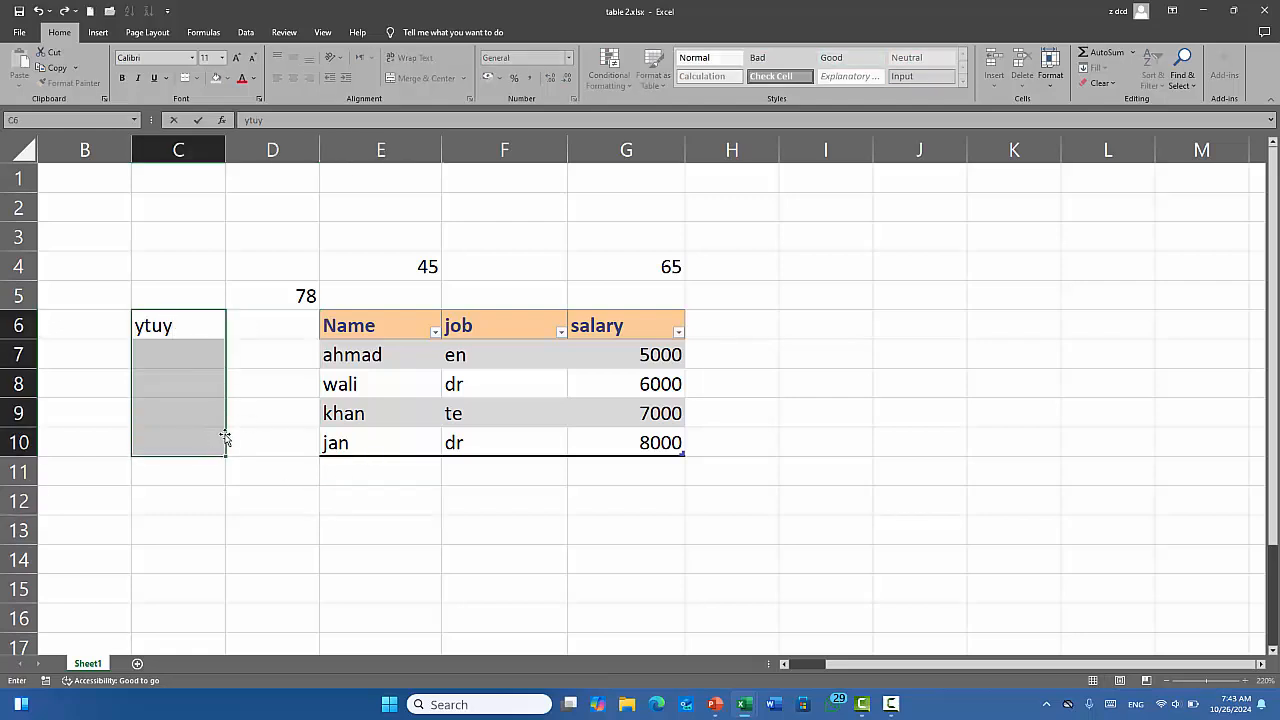
pyautogui.hotkey('ctrl', 'Return')
pyautogui.click(491, 395)
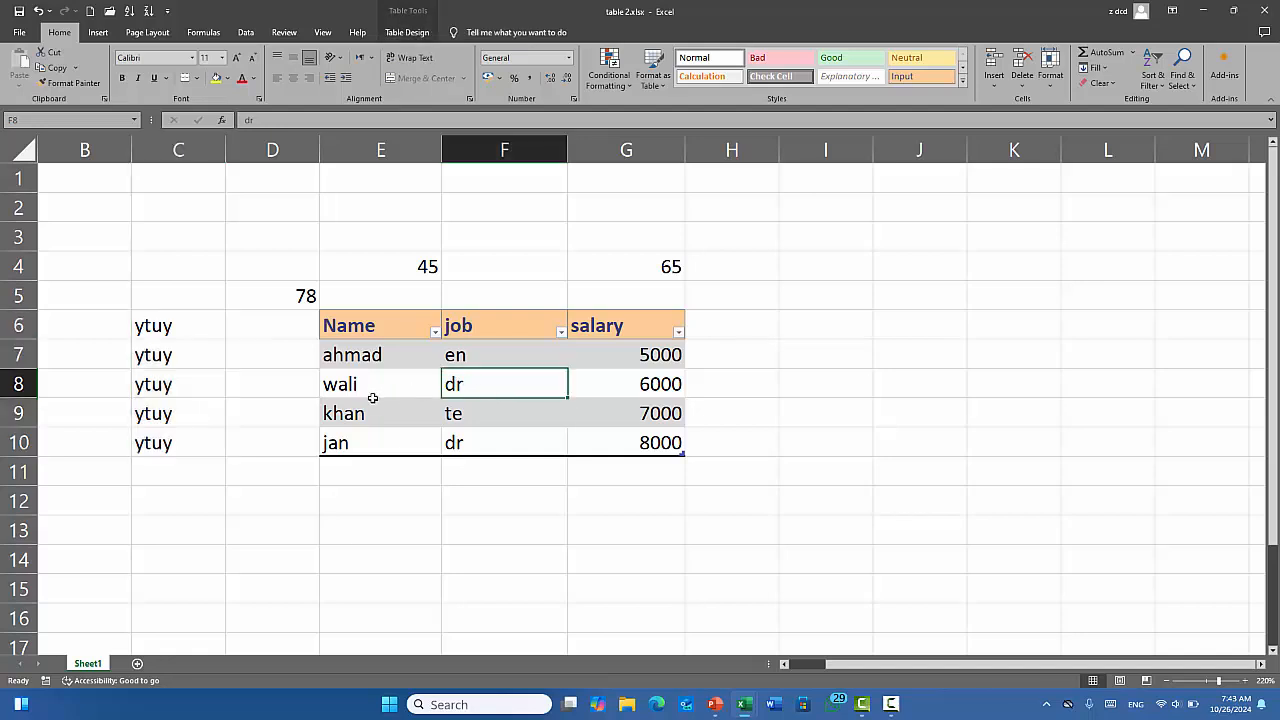
pyautogui.click(996, 83)
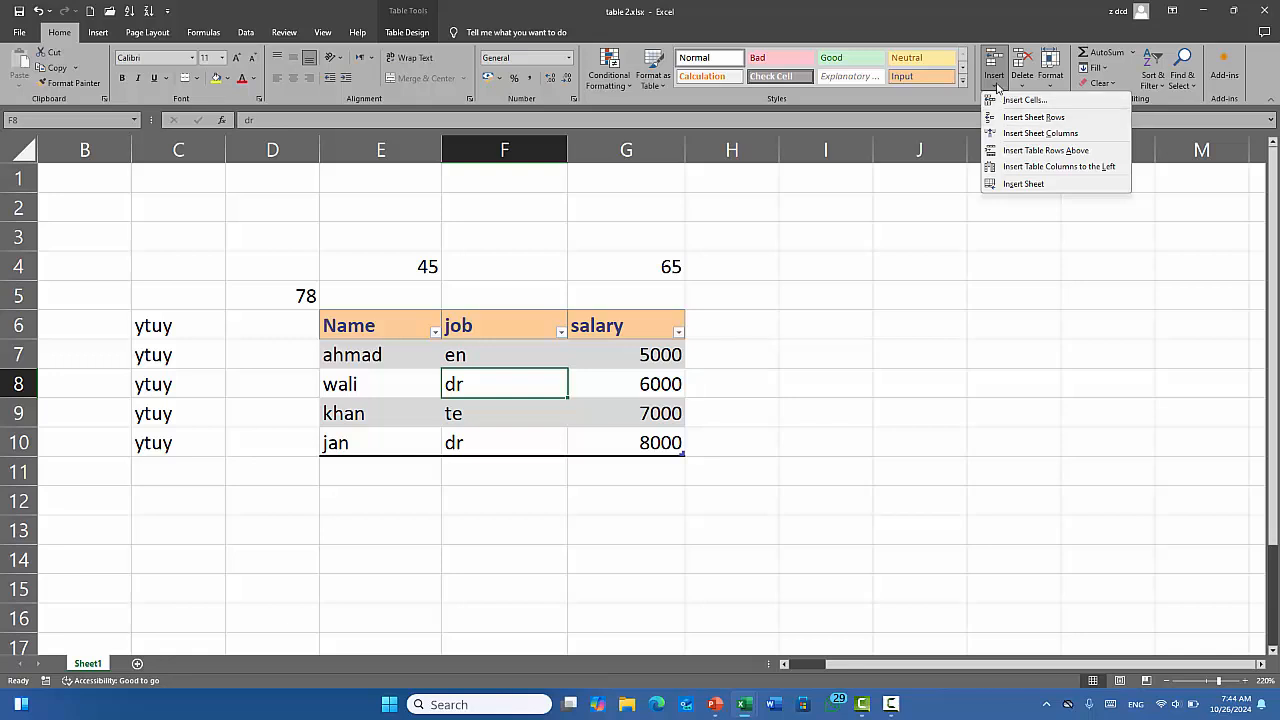
pyautogui.click(1045, 150)
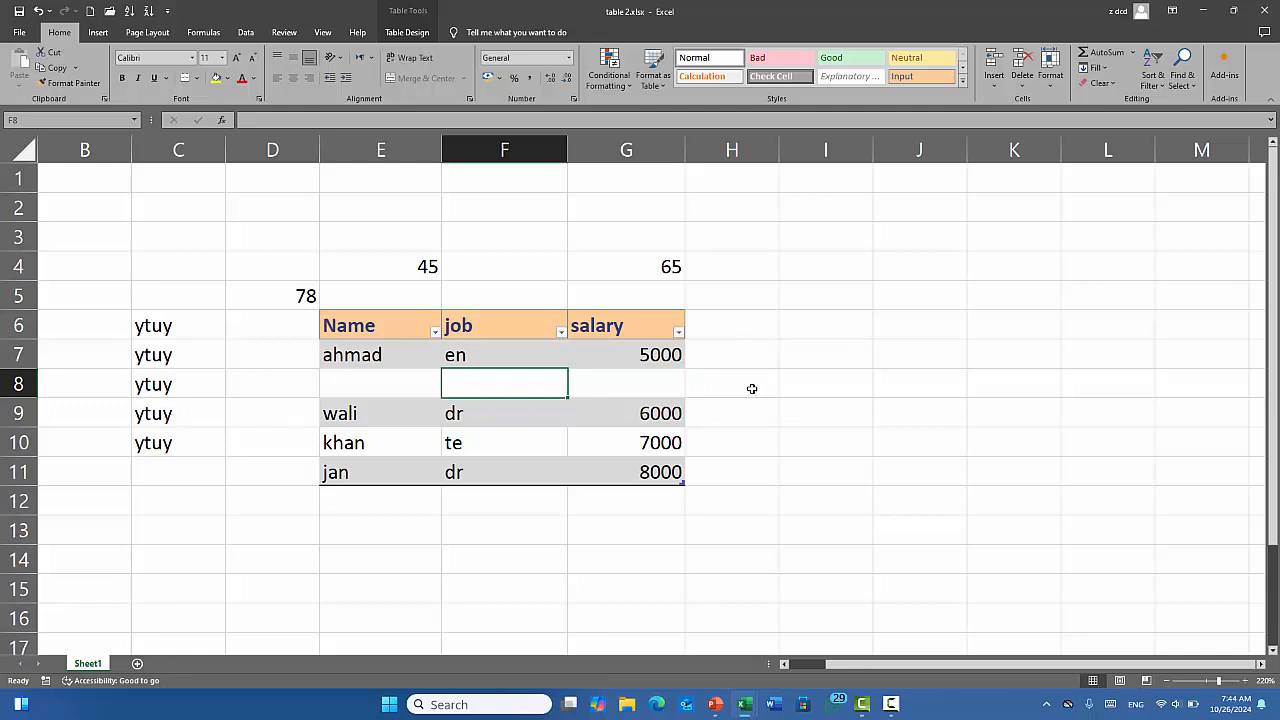
pyautogui.hotkey('ctrl', 'z')
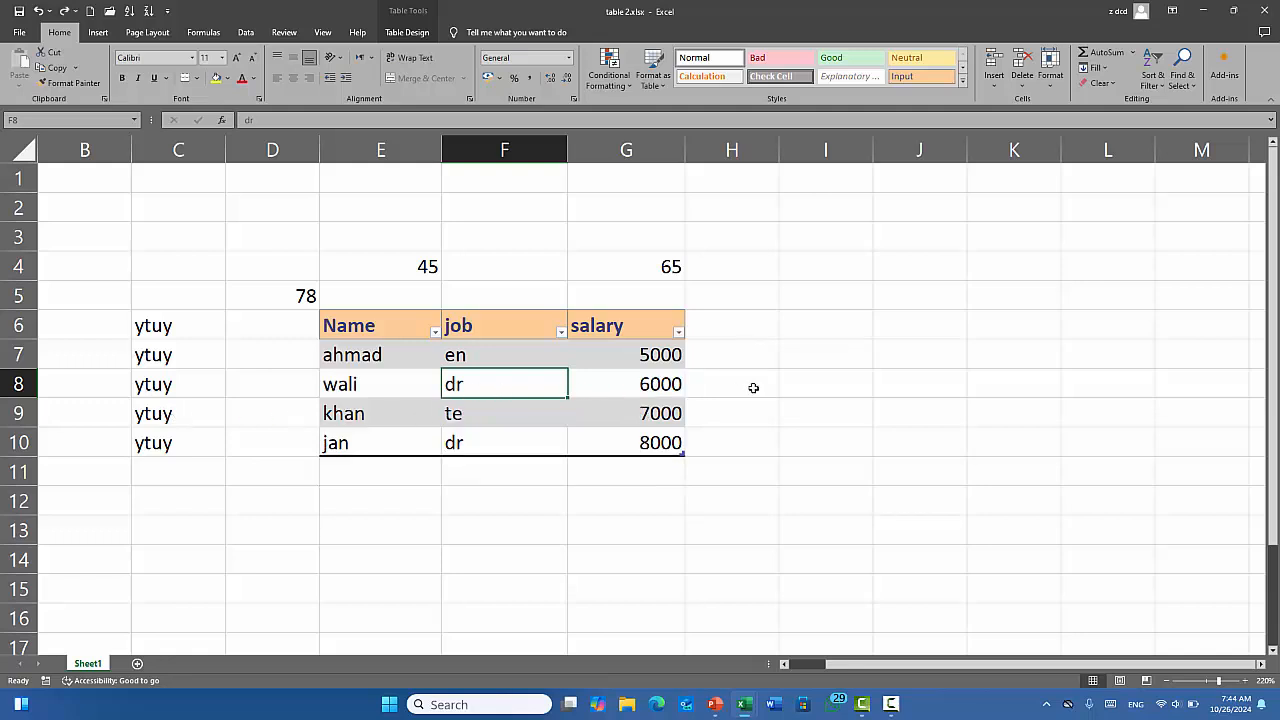
pyautogui.click(996, 85)
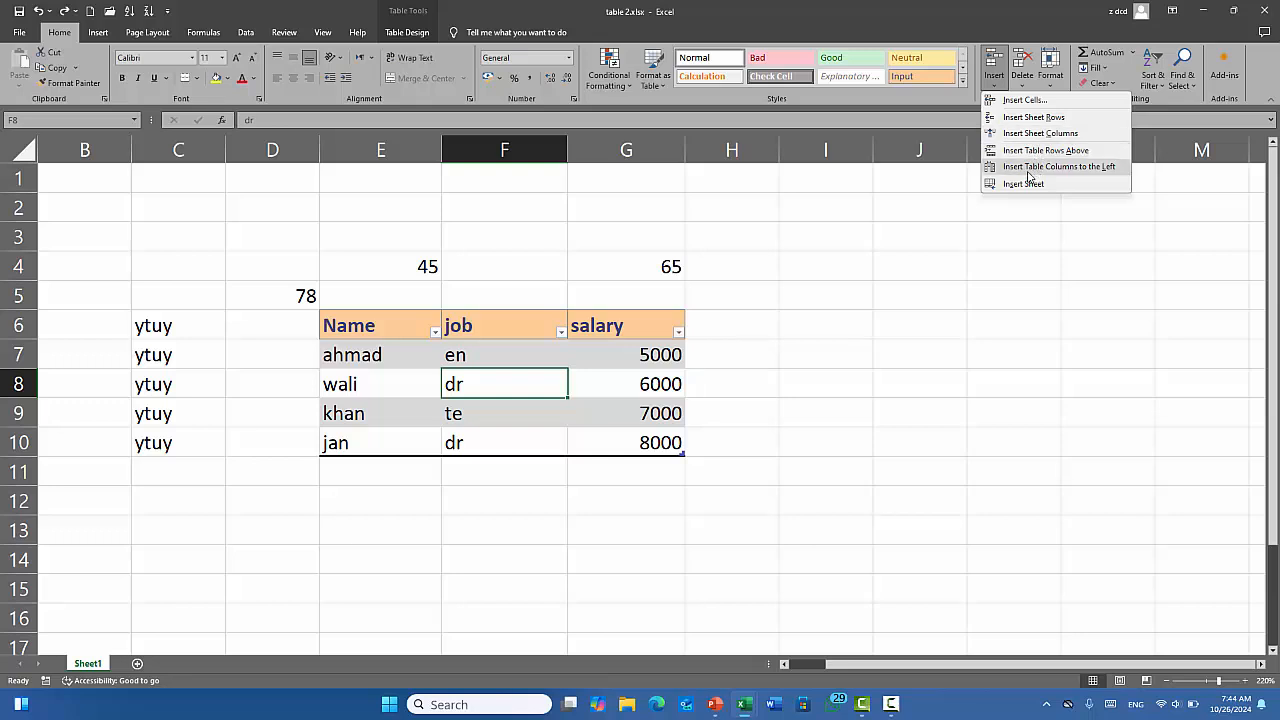
pyautogui.click(1106, 176)
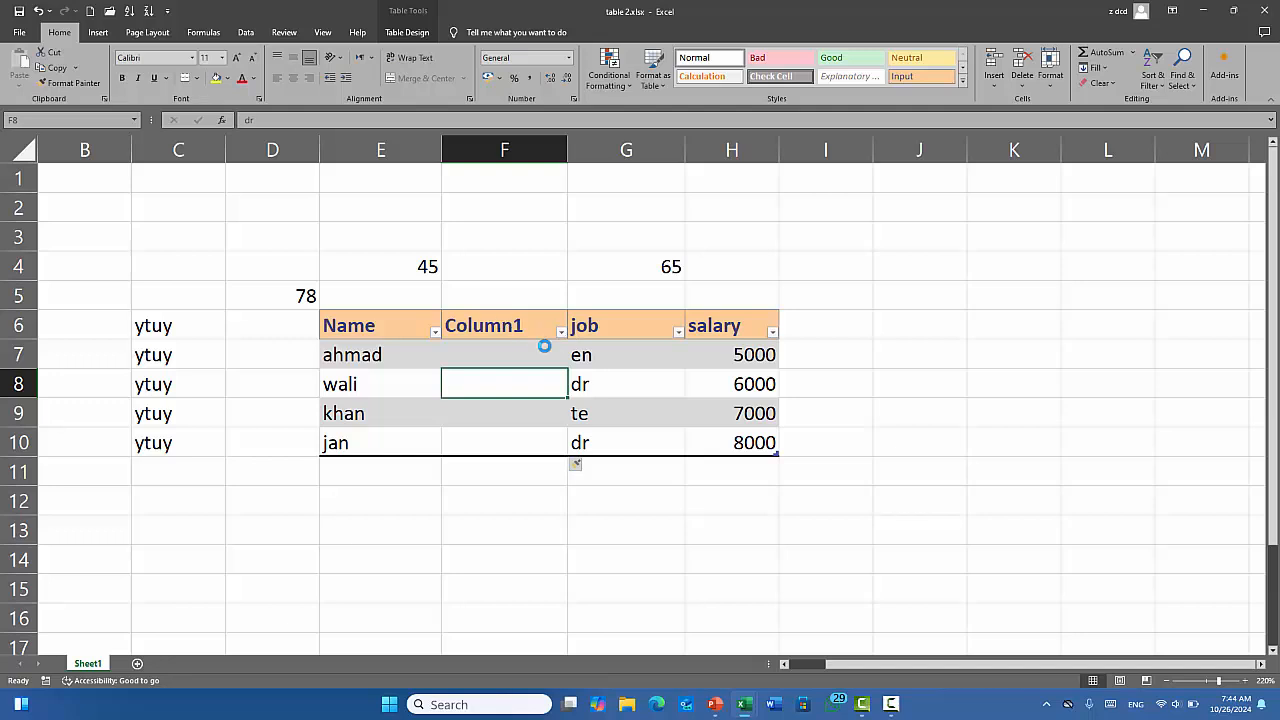
pyautogui.hotkey('ctrl', 'z')
pyautogui.click(517, 262)
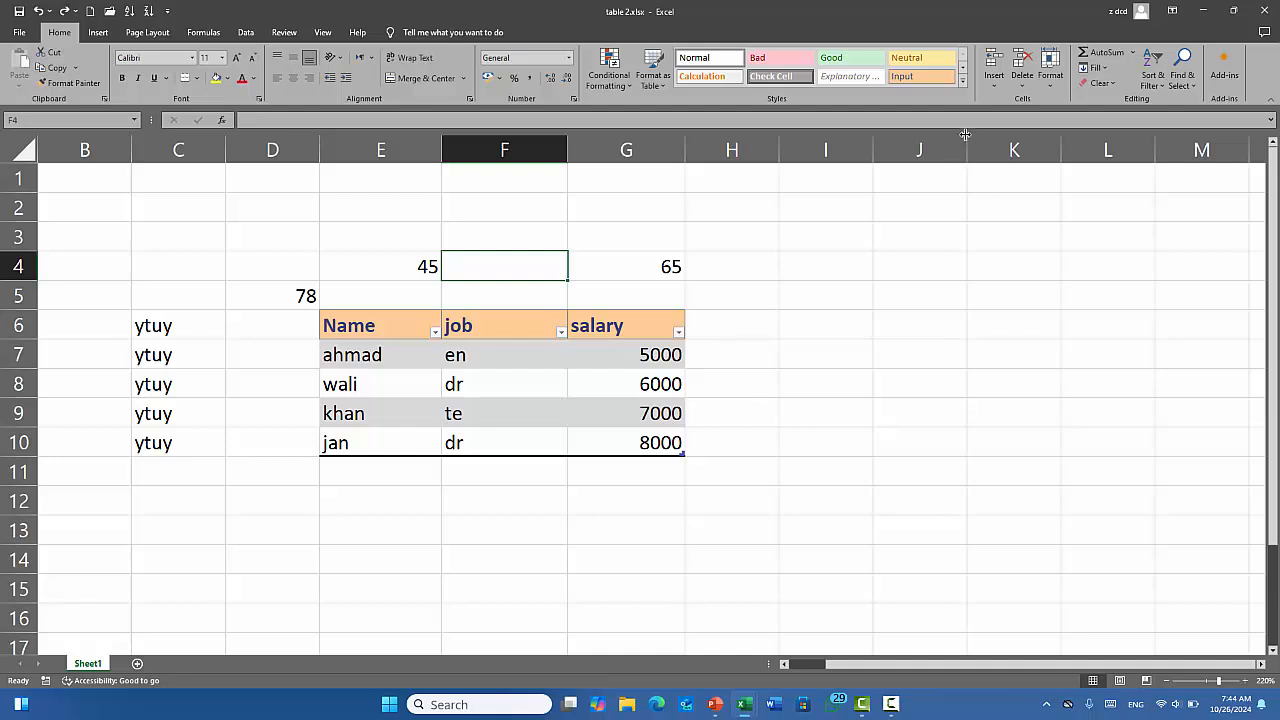
# Add three new blank worksheets via Insert Sheet and the + button.
pyautogui.click(996, 80)
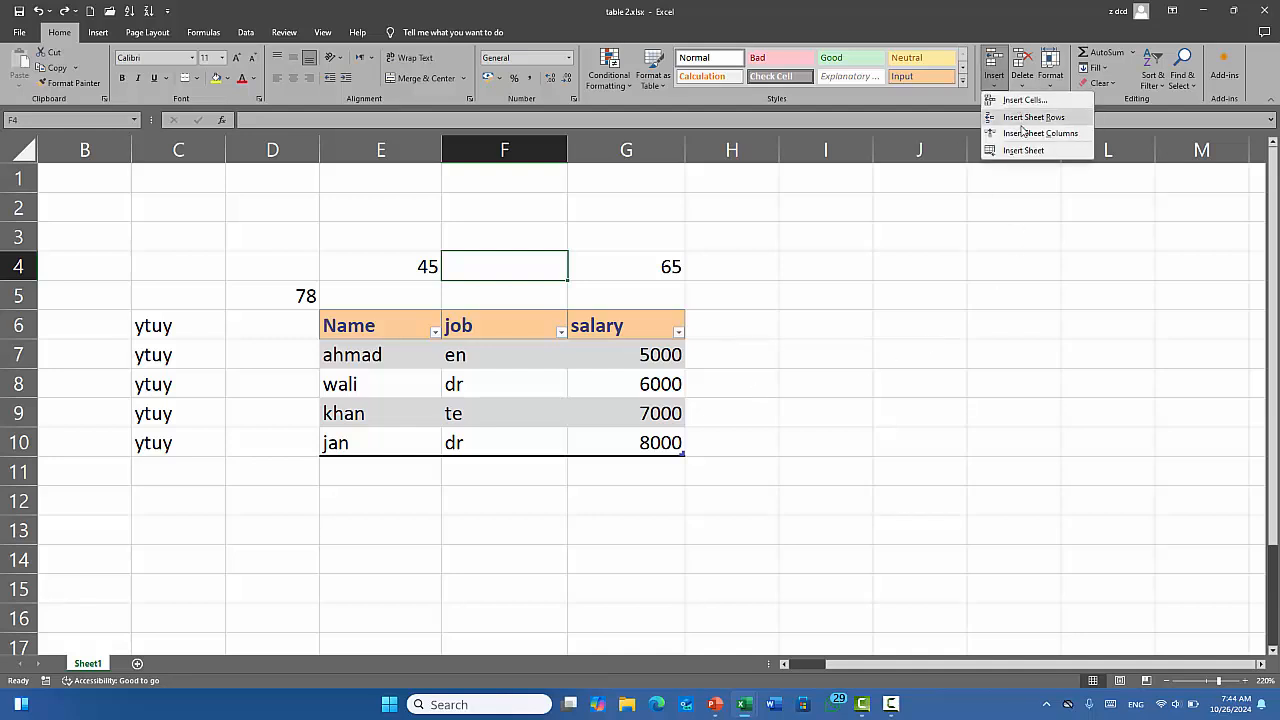
pyautogui.click(533, 374)
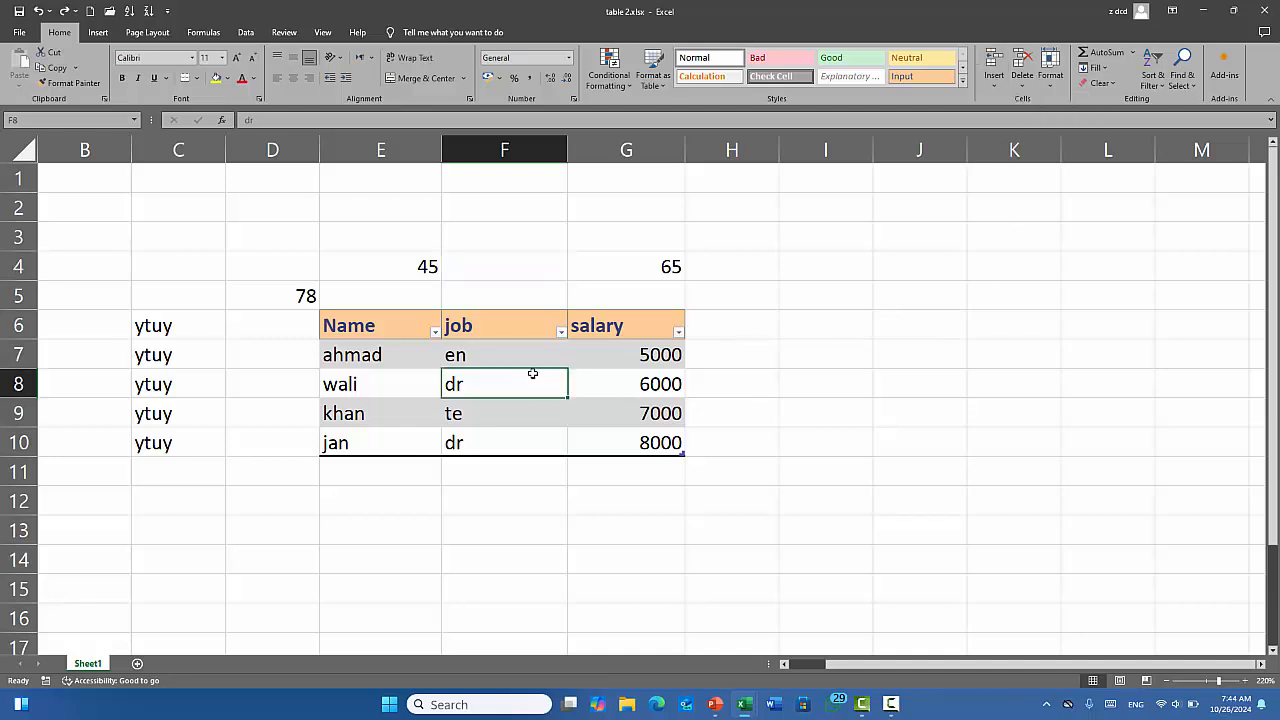
pyautogui.click(997, 90)
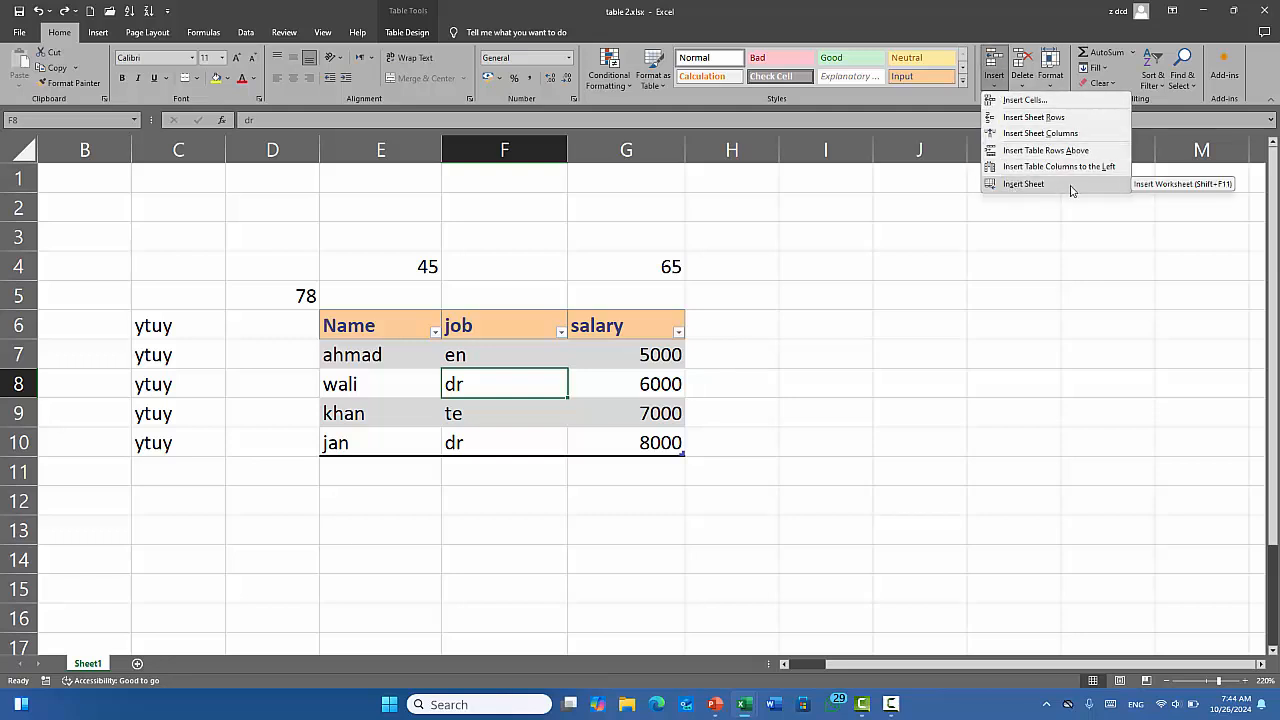
pyautogui.click(1023, 184)
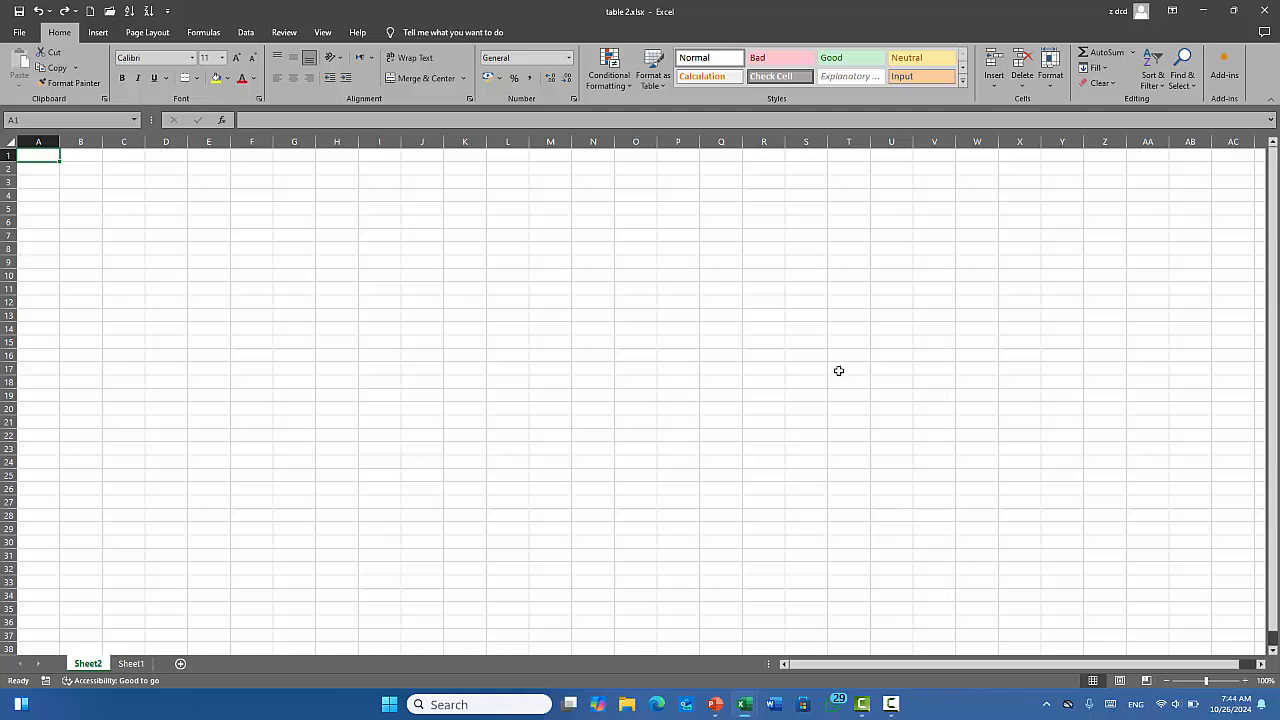
pyautogui.click(183, 664)
pyautogui.click(225, 664)
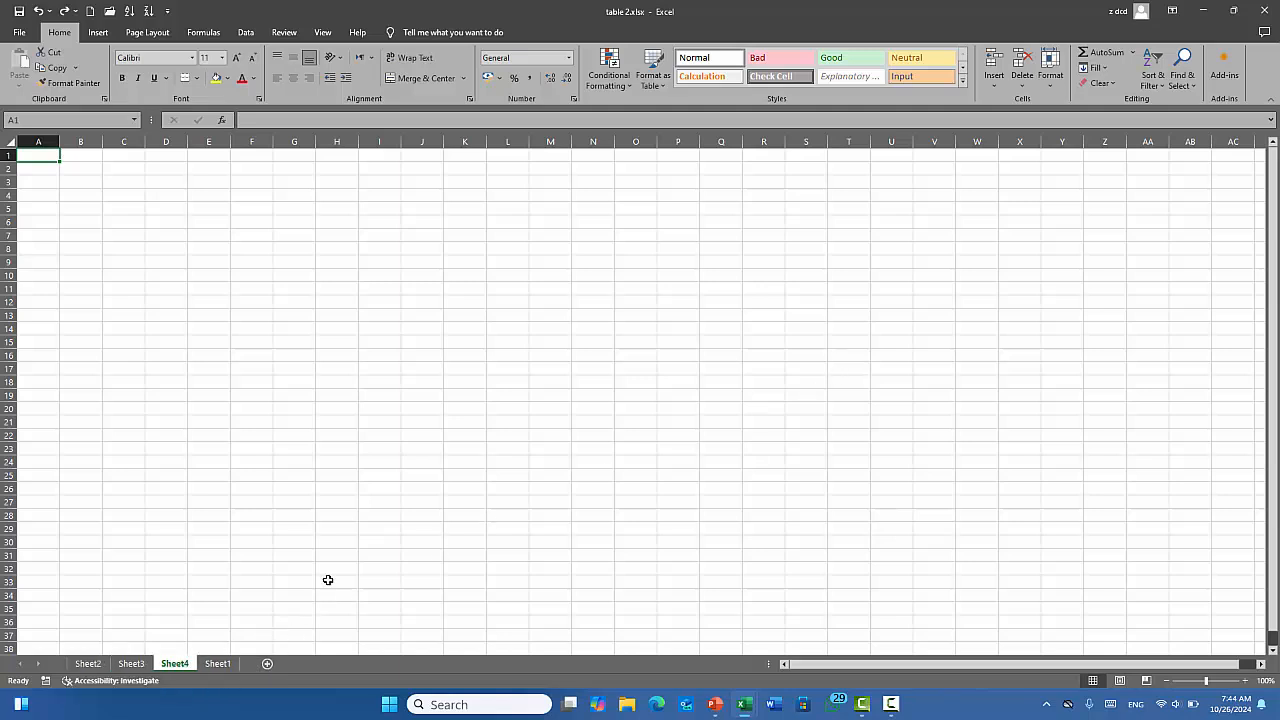
# Switch between the new sheet tabs and delete Sheet4.
pyautogui.click(140, 664)
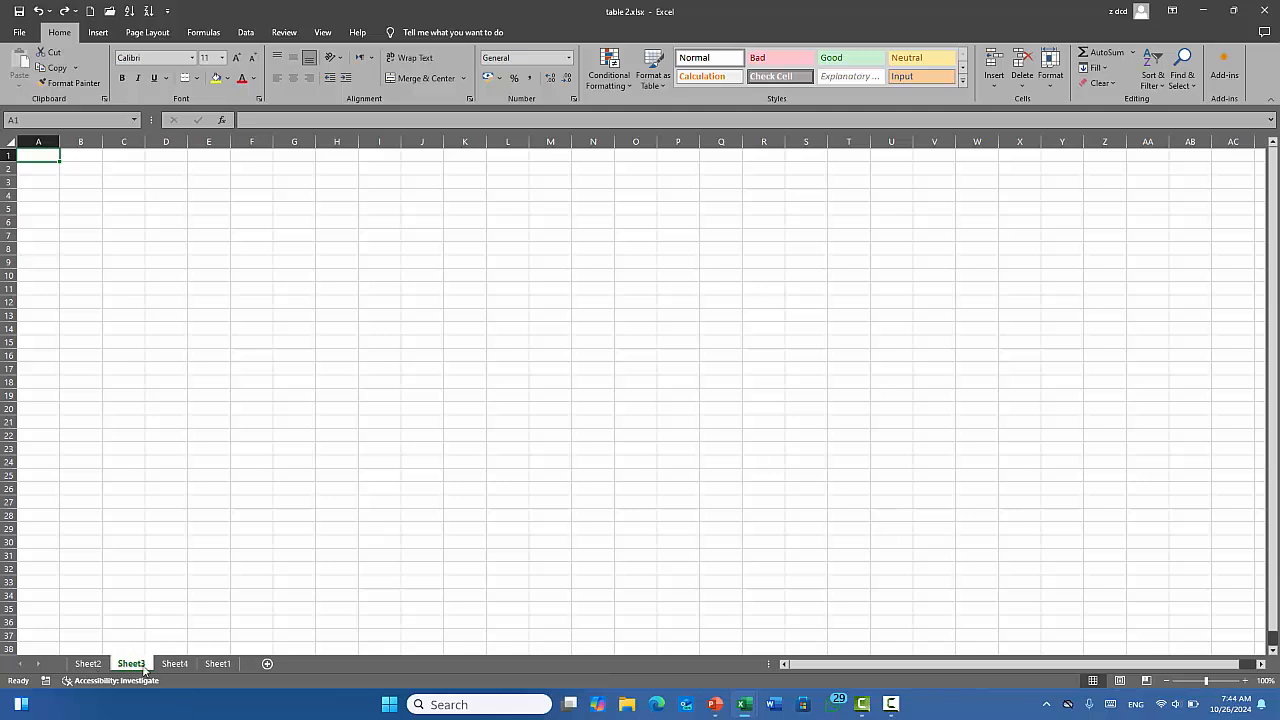
pyautogui.click(175, 664)
pyautogui.click(218, 664)
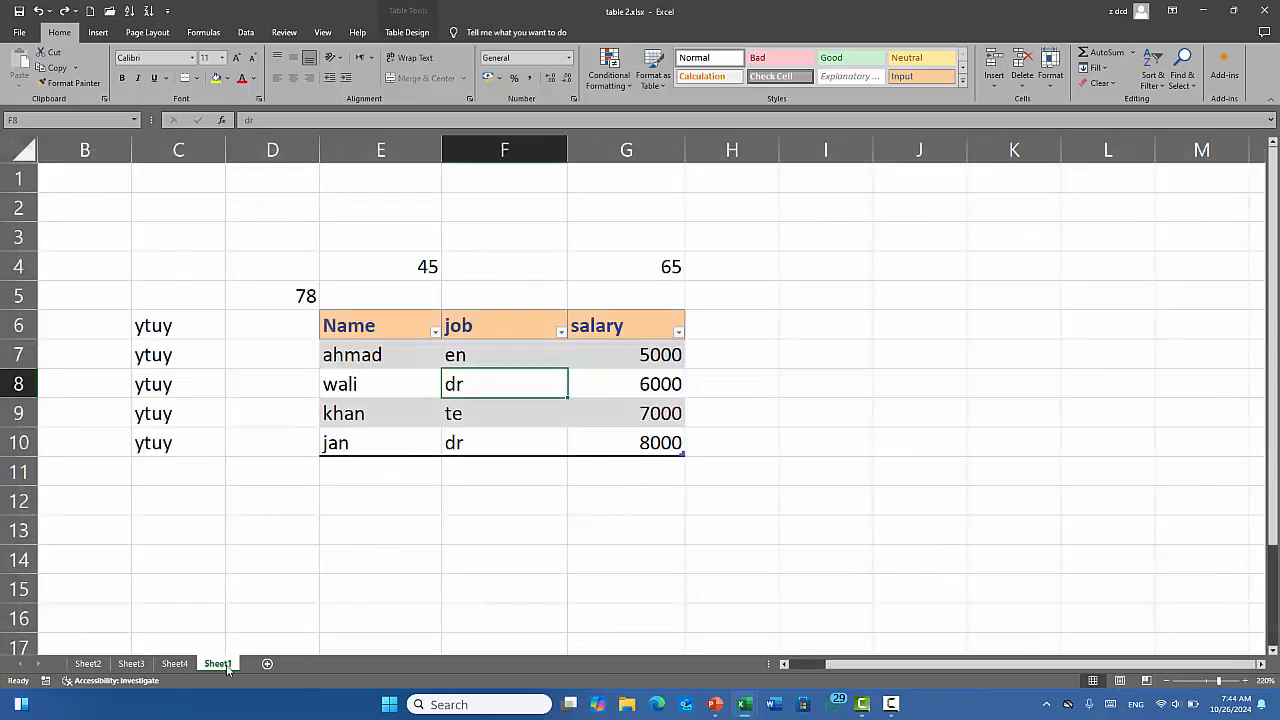
pyautogui.rightClick(174, 668)
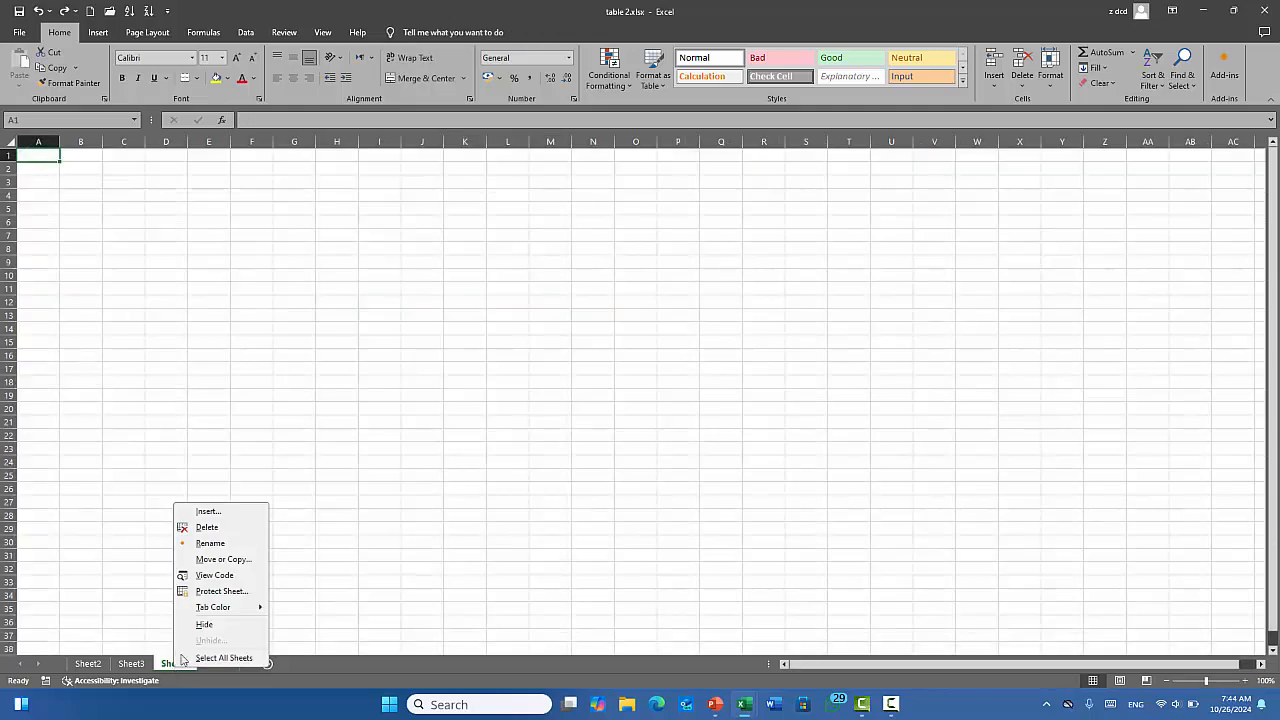
pyautogui.click(207, 528)
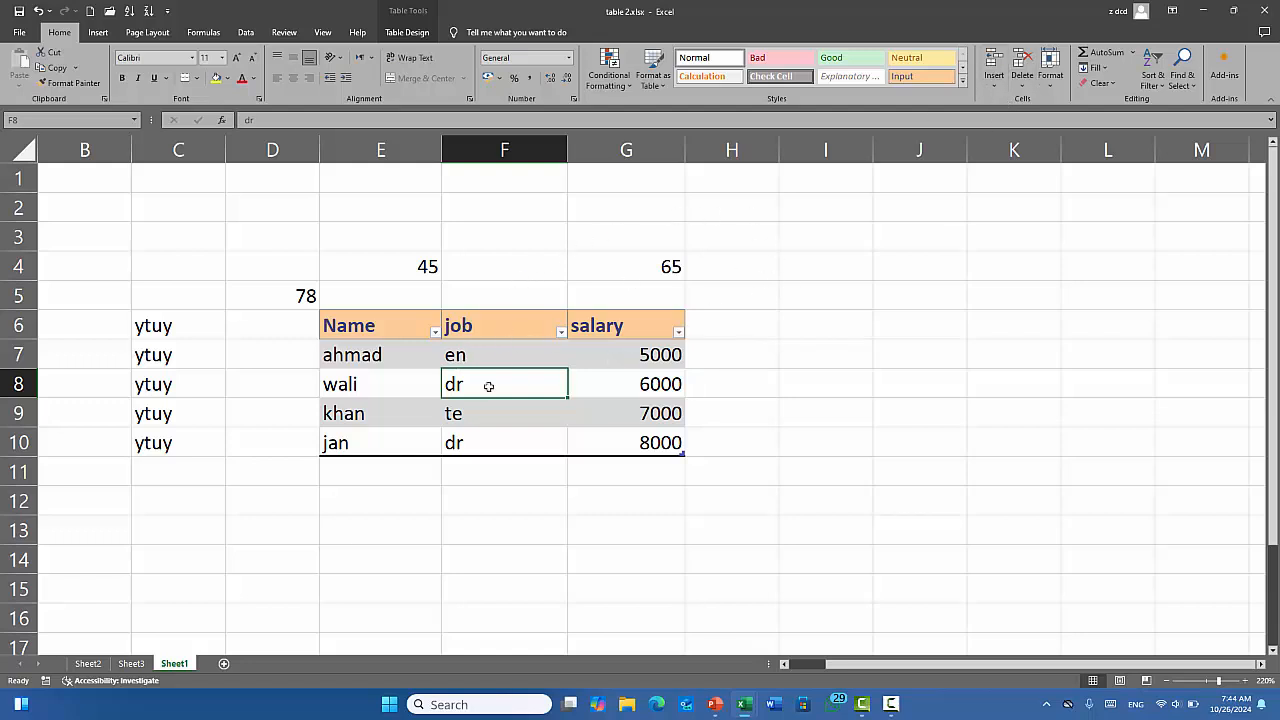
pyautogui.click(530, 272)
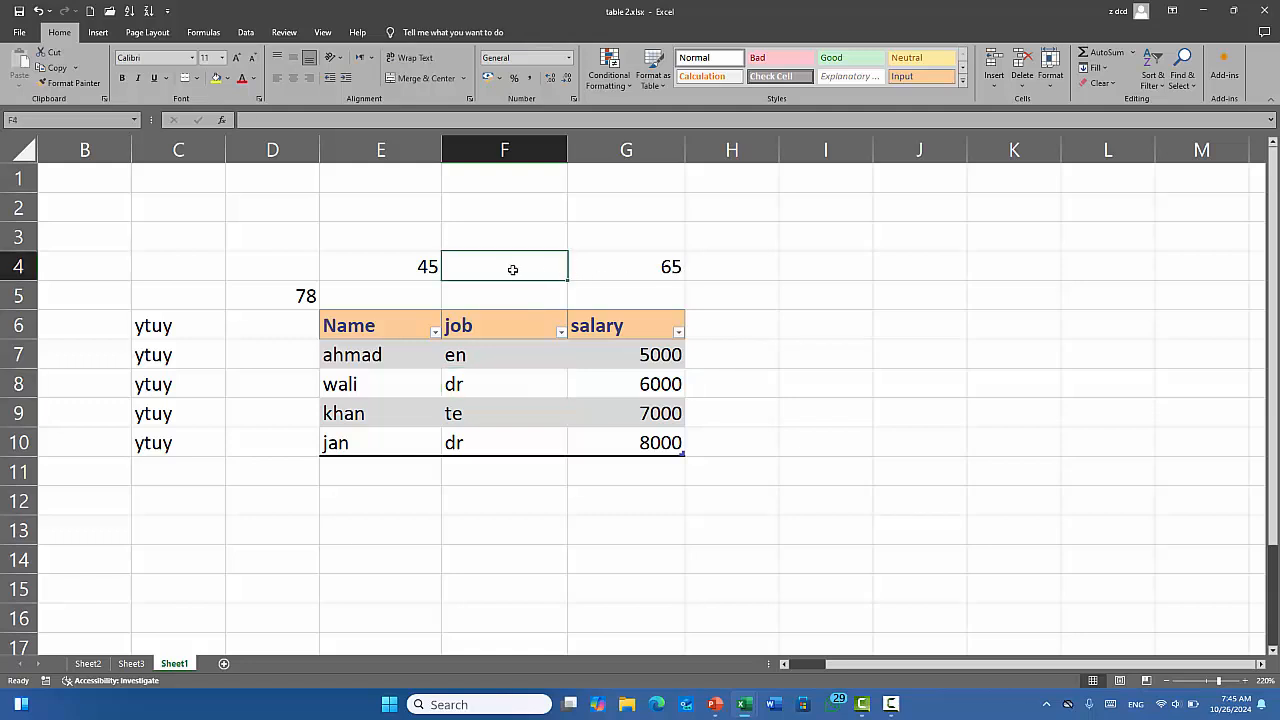
pyautogui.click(556, 297)
pyautogui.click(552, 273)
pyautogui.click(1024, 84)
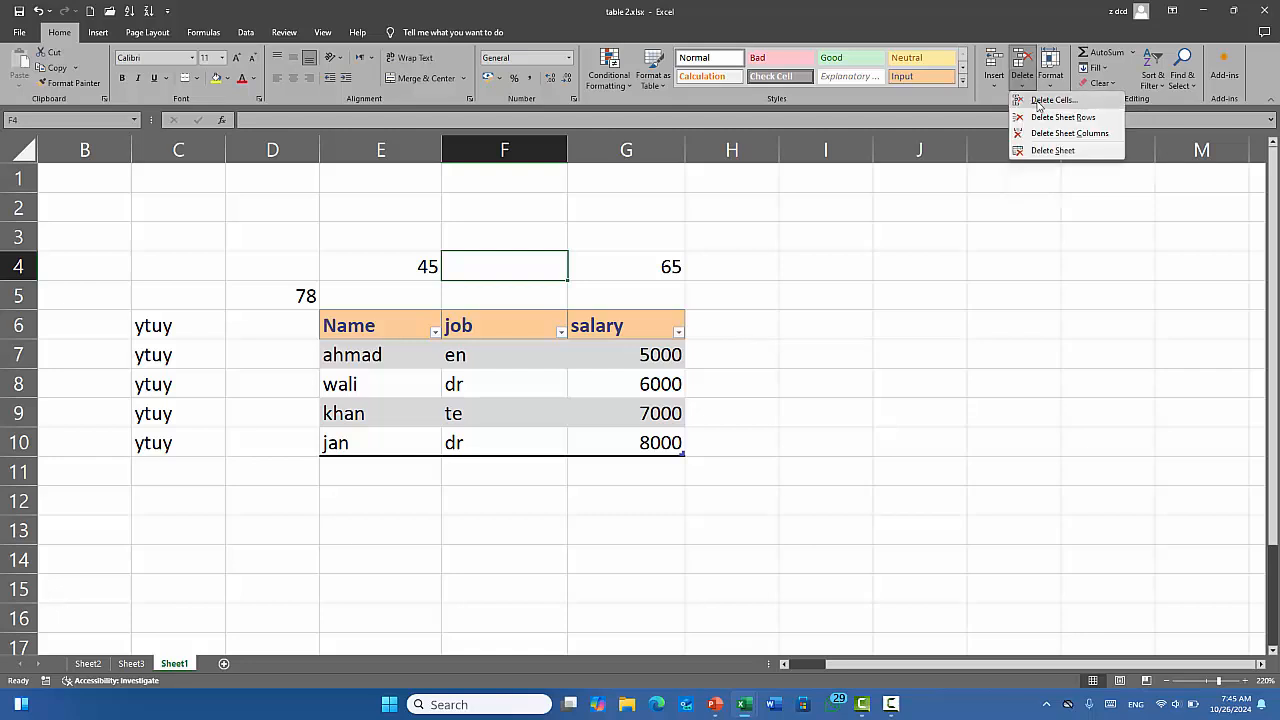
pyautogui.click(1038, 101)
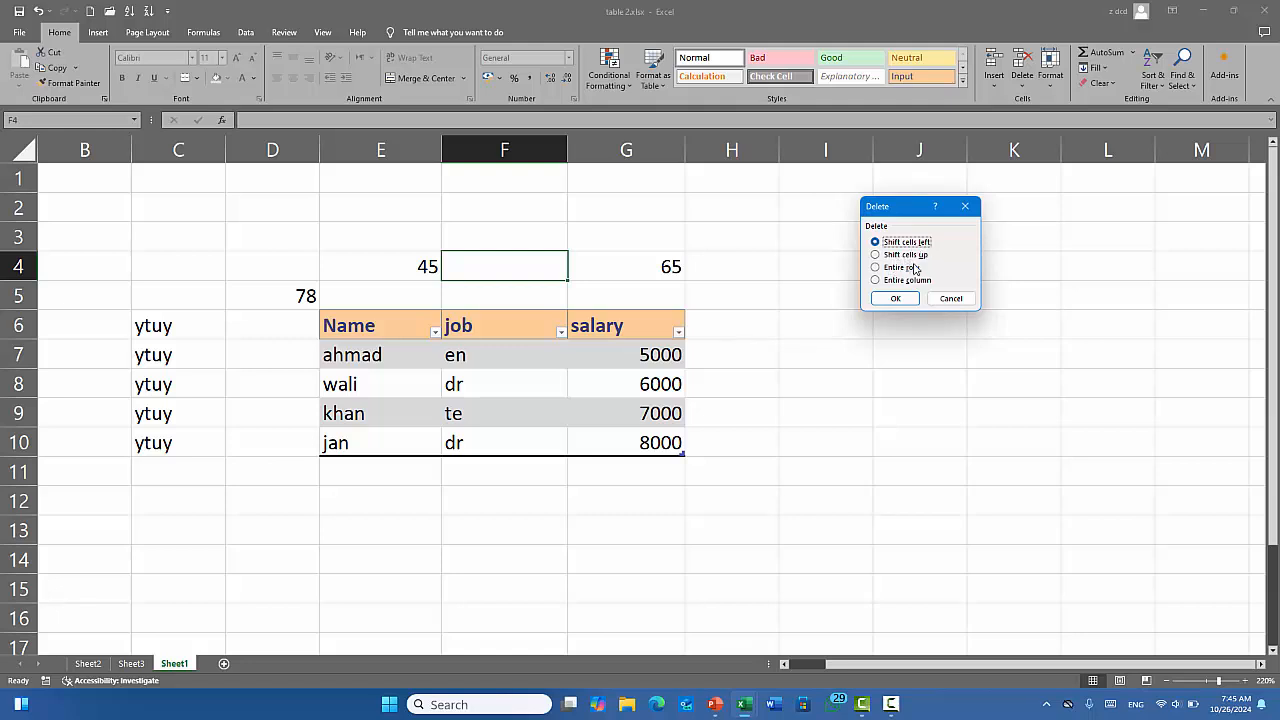
pyautogui.click(922, 256)
pyautogui.click(906, 269)
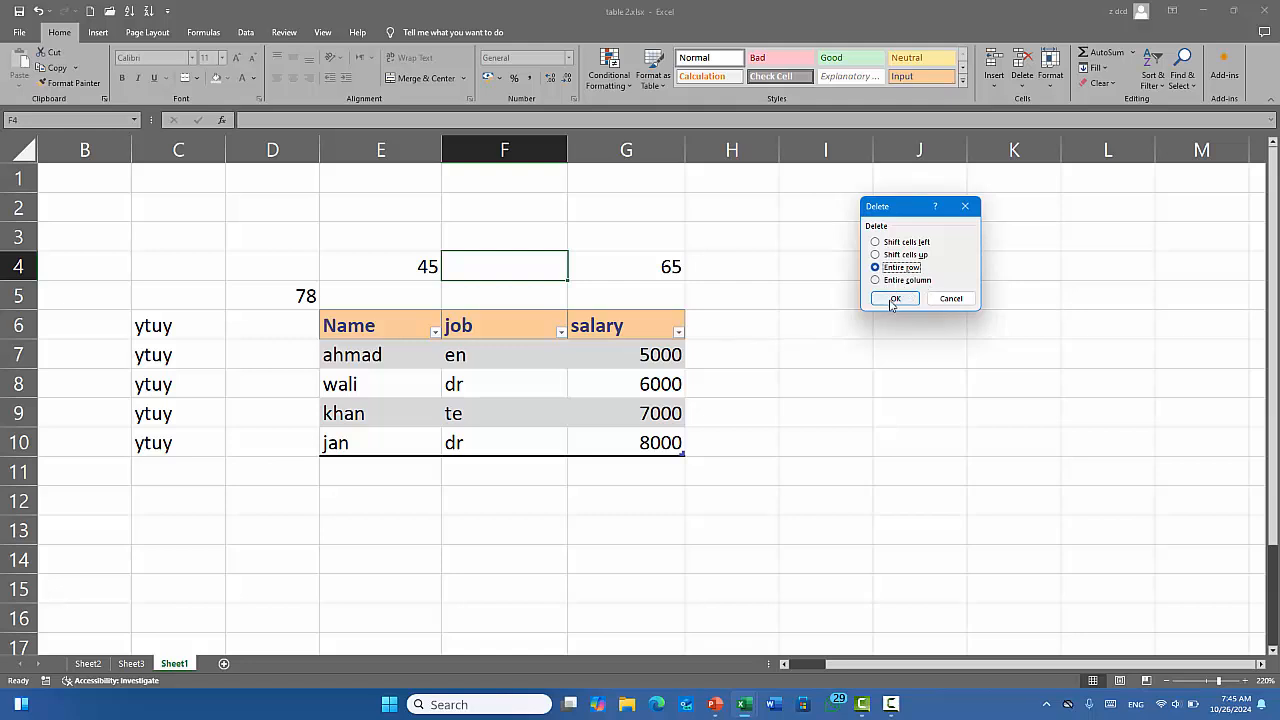
pyautogui.click(894, 300)
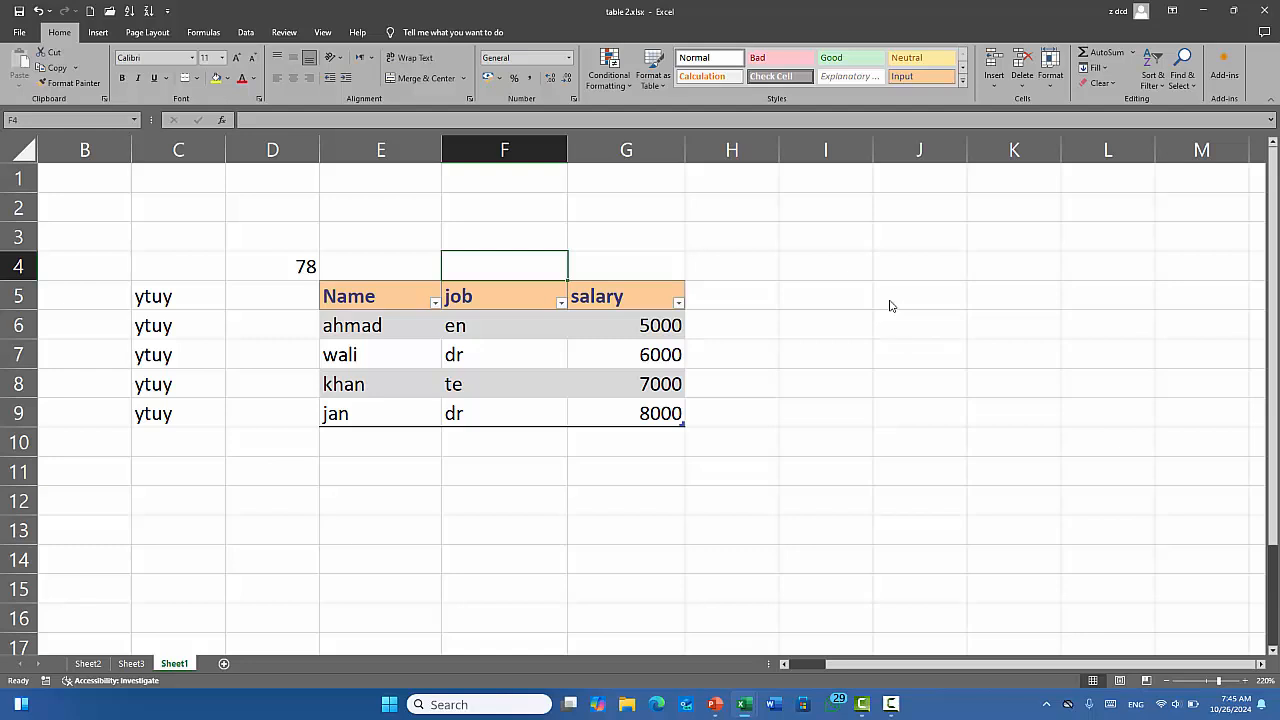
pyautogui.hotkey('ctrl', 'z')
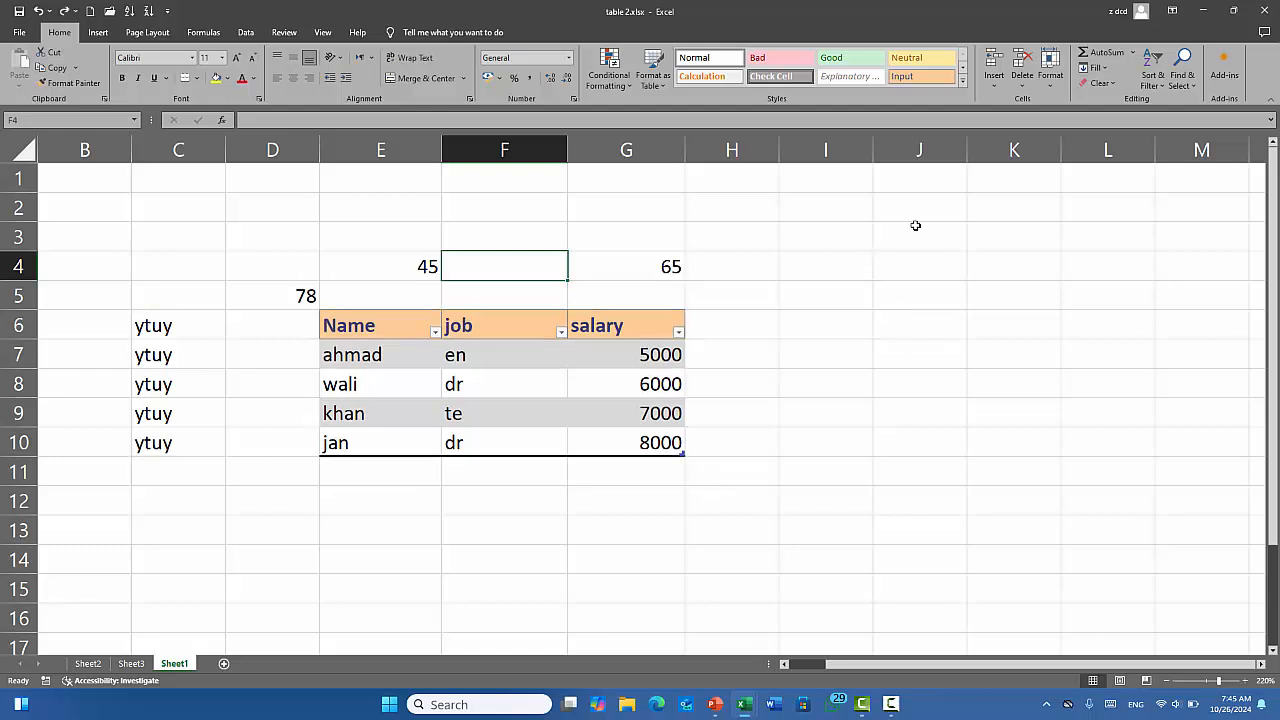
pyautogui.click(1021, 87)
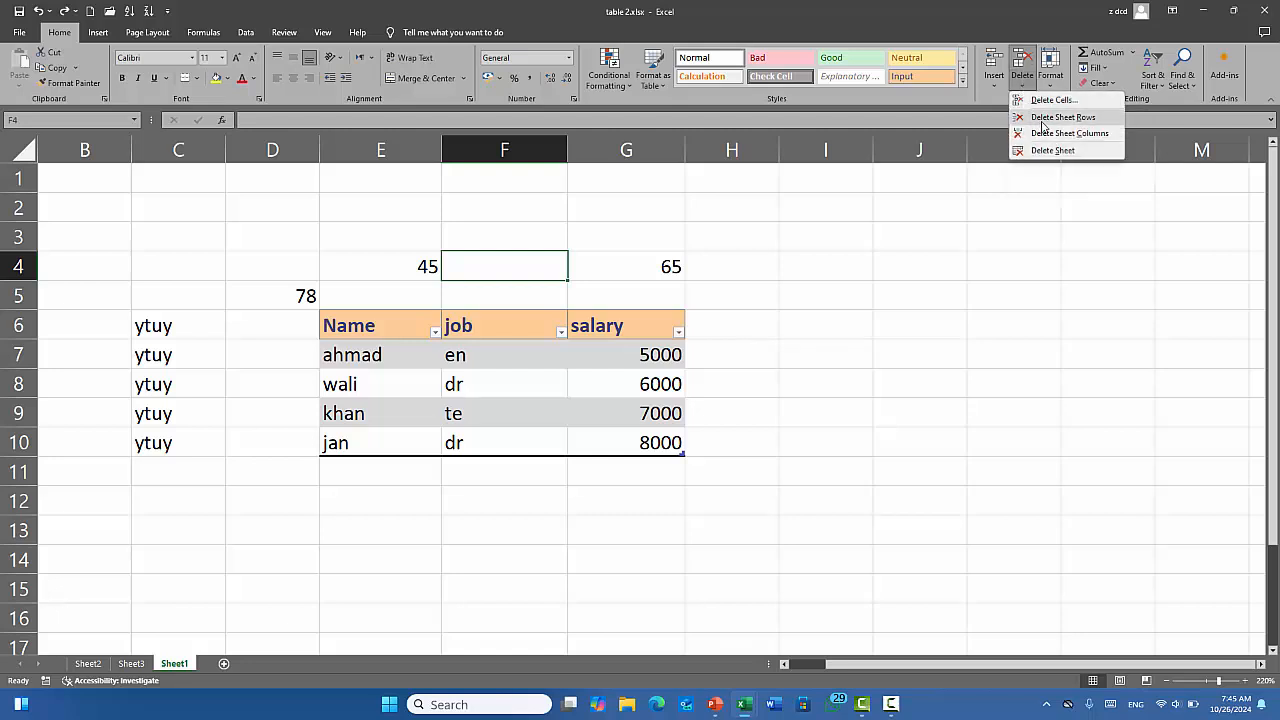
pyautogui.click(1092, 119)
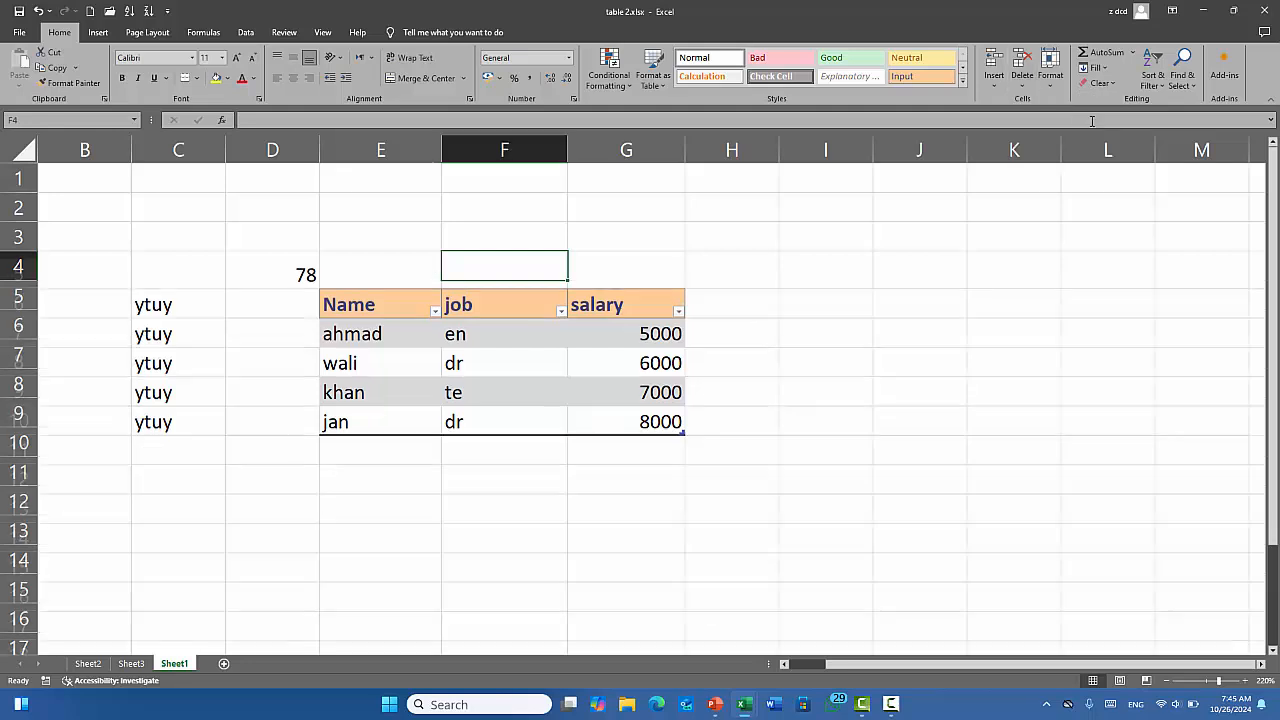
pyautogui.hotkey('ctrl', 'z')
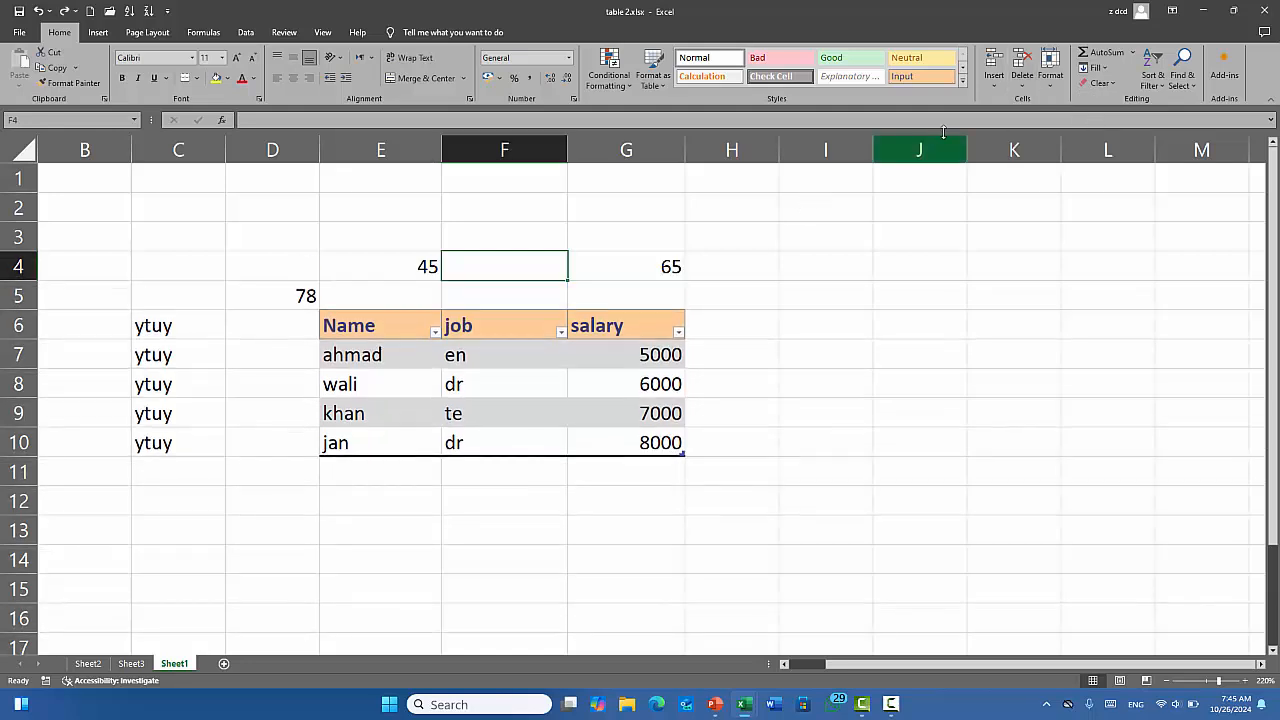
pyautogui.click(1021, 85)
pyautogui.click(1065, 133)
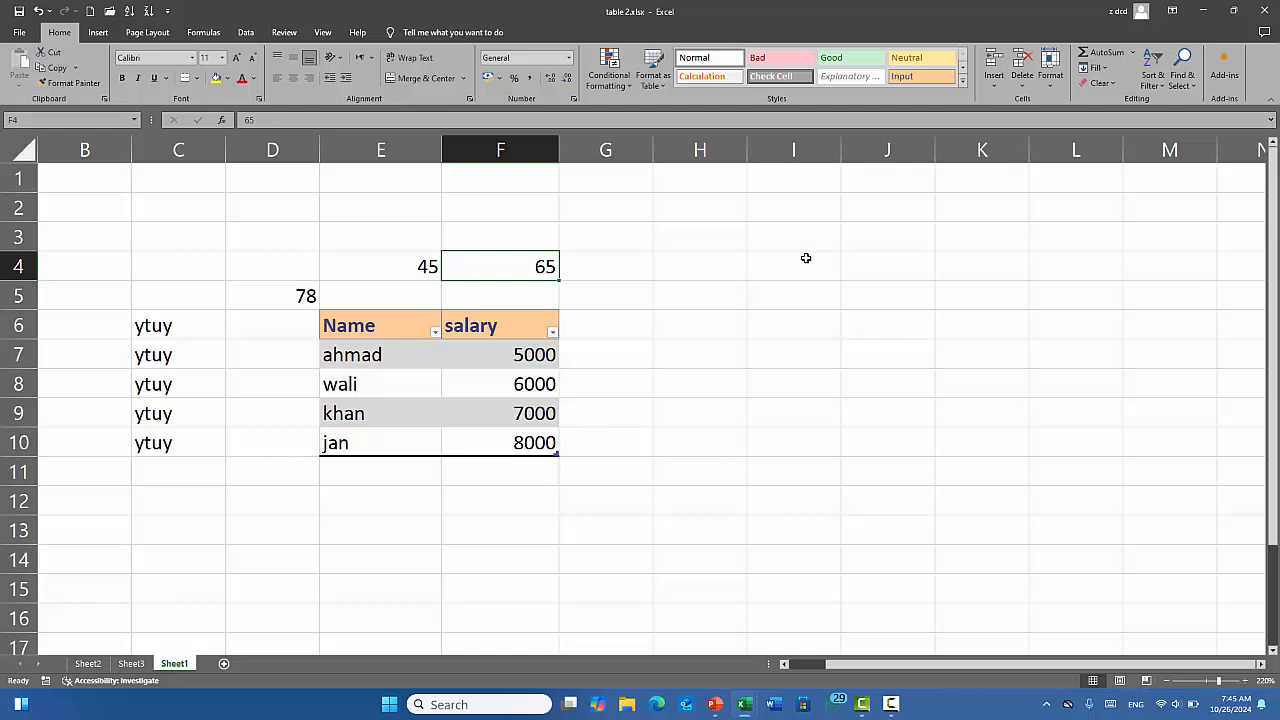
pyautogui.hotkey('ctrl', 'z')
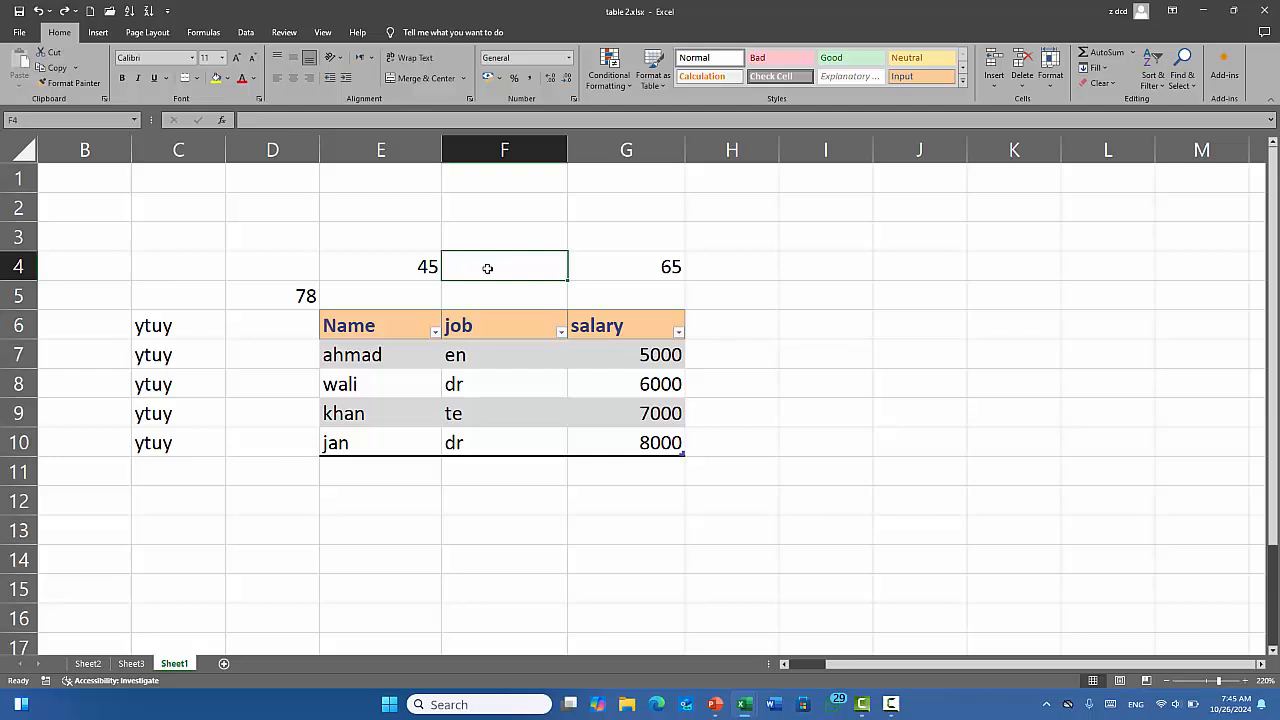
pyautogui.click(508, 384)
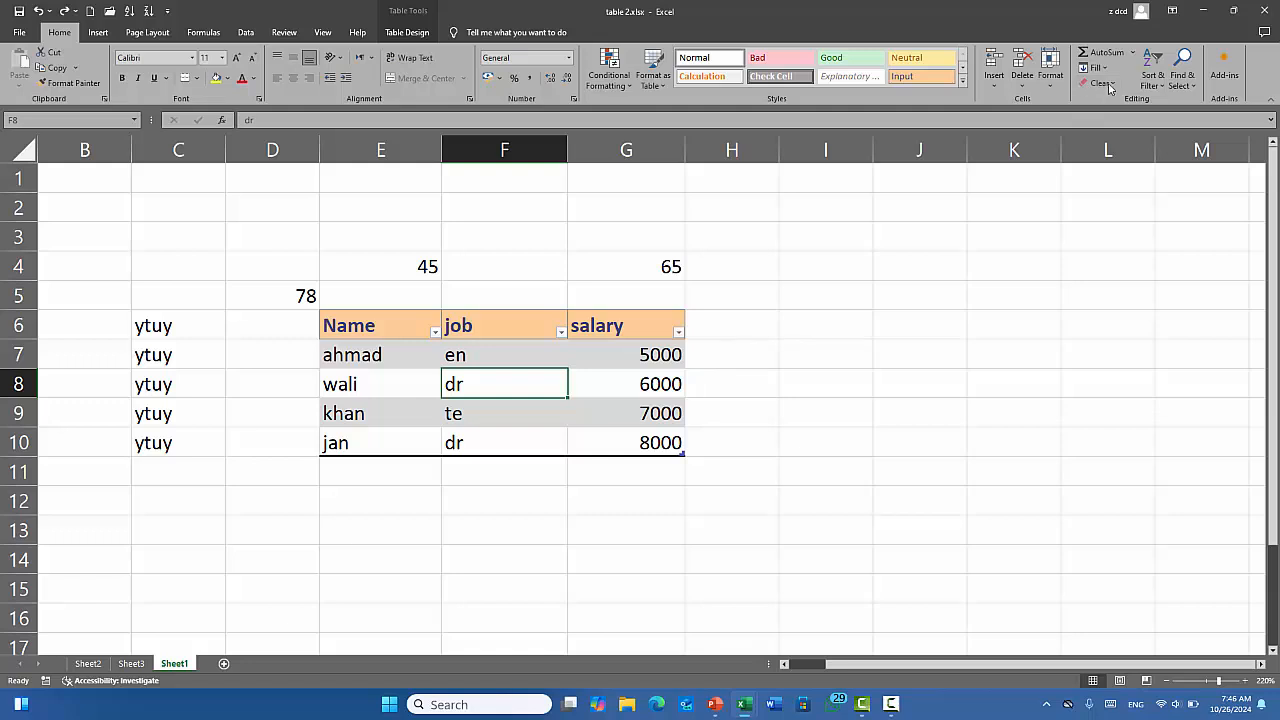
pyautogui.click(1022, 76)
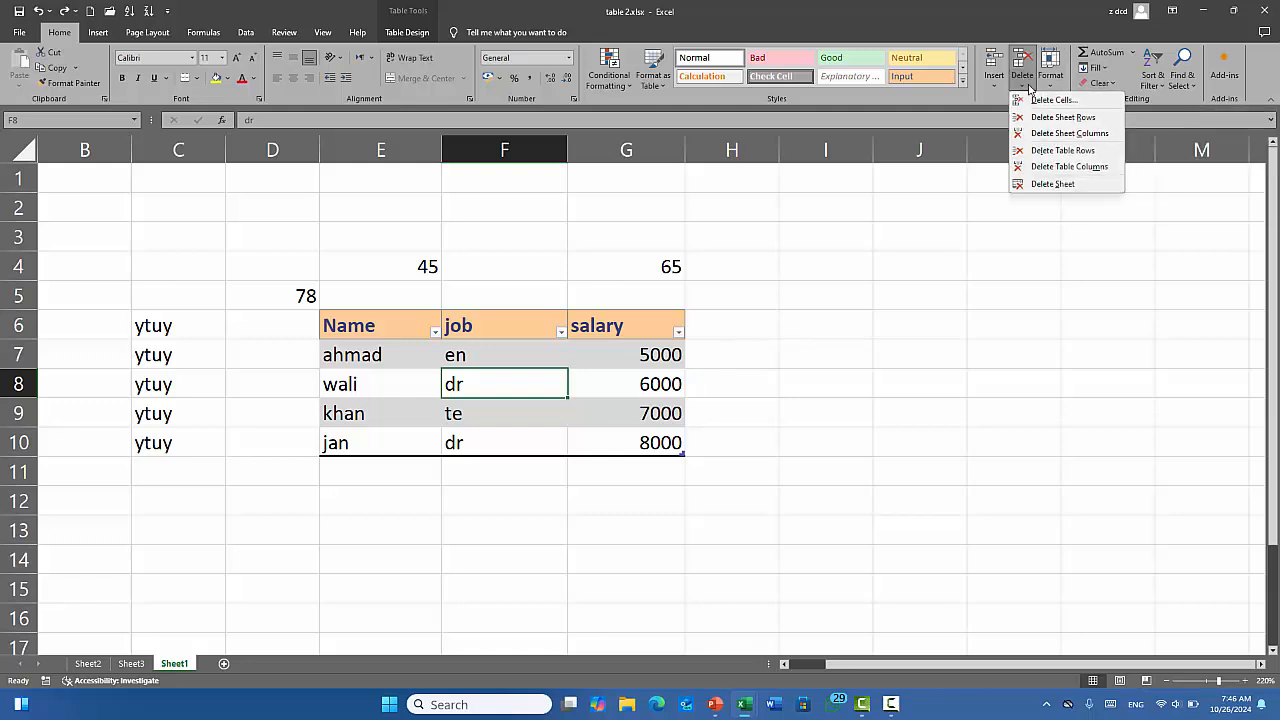
pyautogui.click(1074, 152)
pyautogui.hotkey('ctrl', 'z')
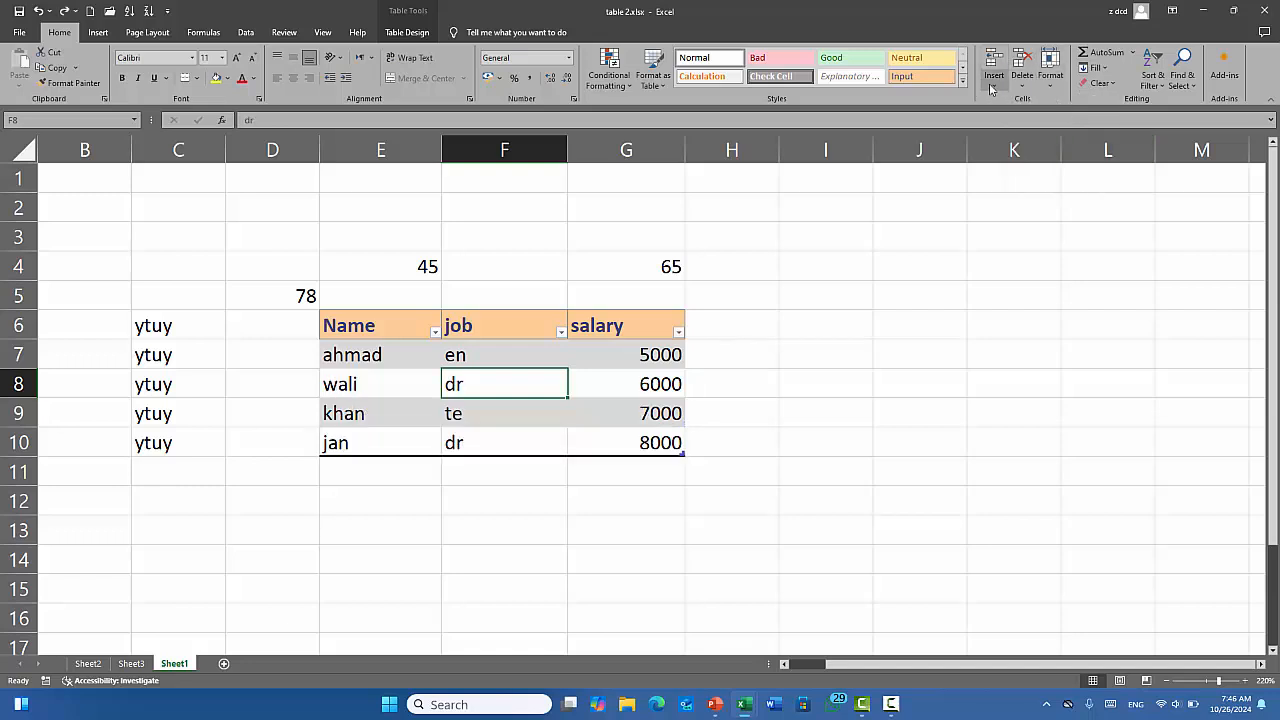
pyautogui.click(1022, 88)
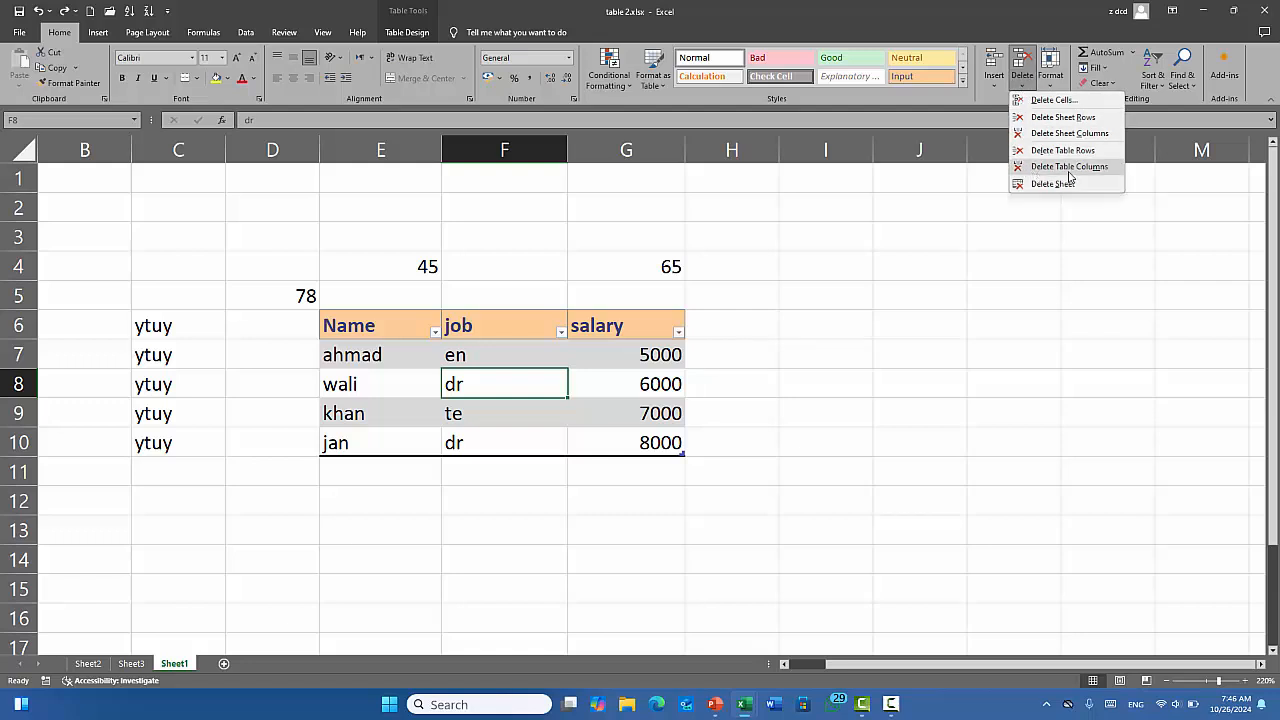
pyautogui.click(1069, 170)
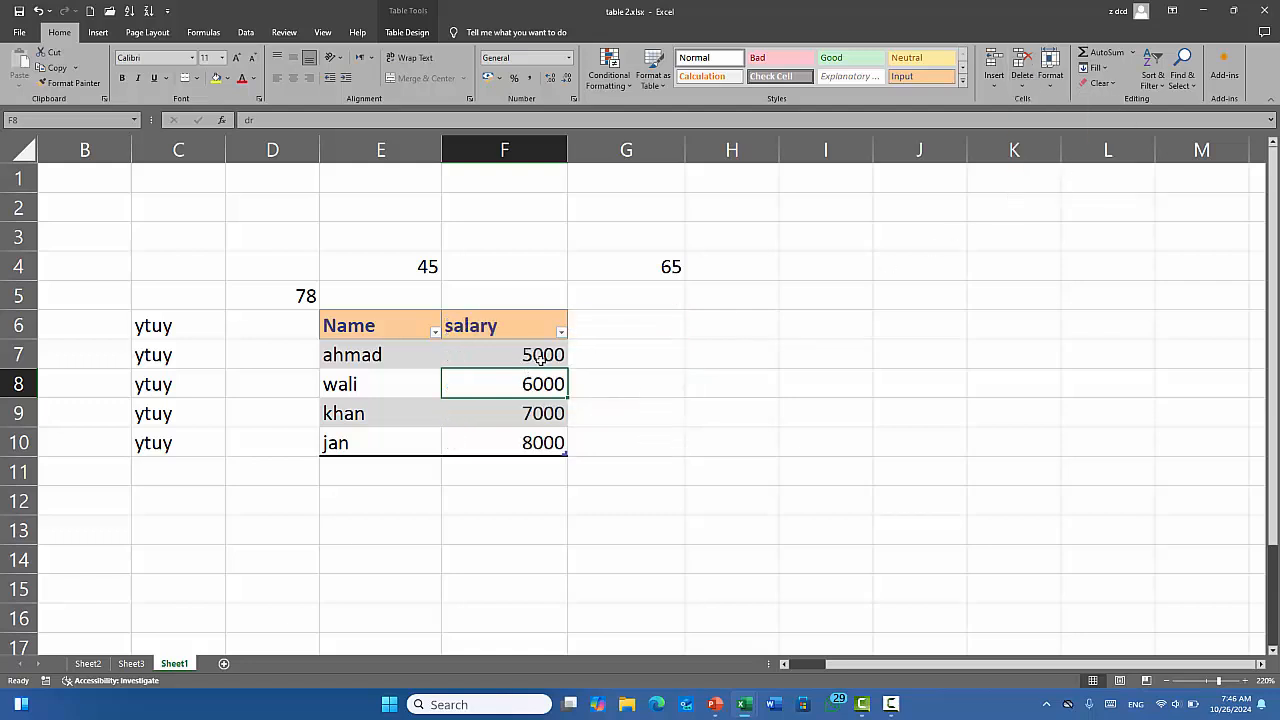
pyautogui.hotkey('ctrl', 'z')
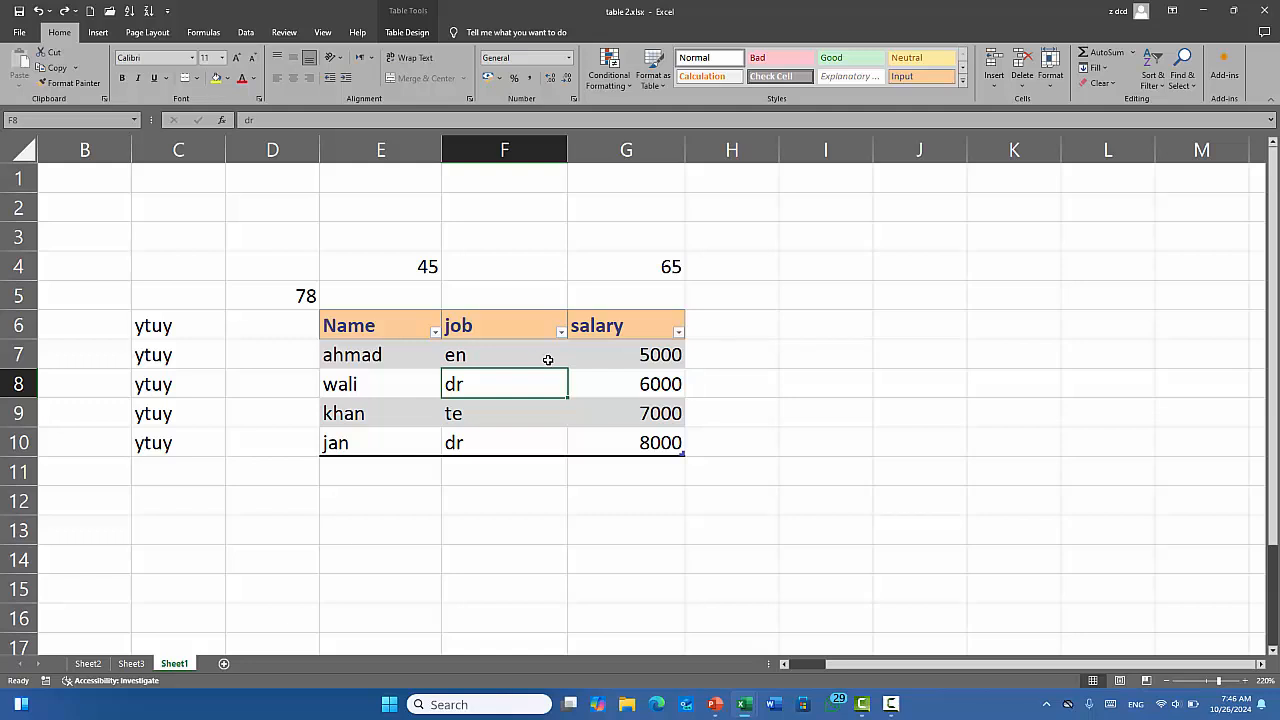
pyautogui.click(1021, 88)
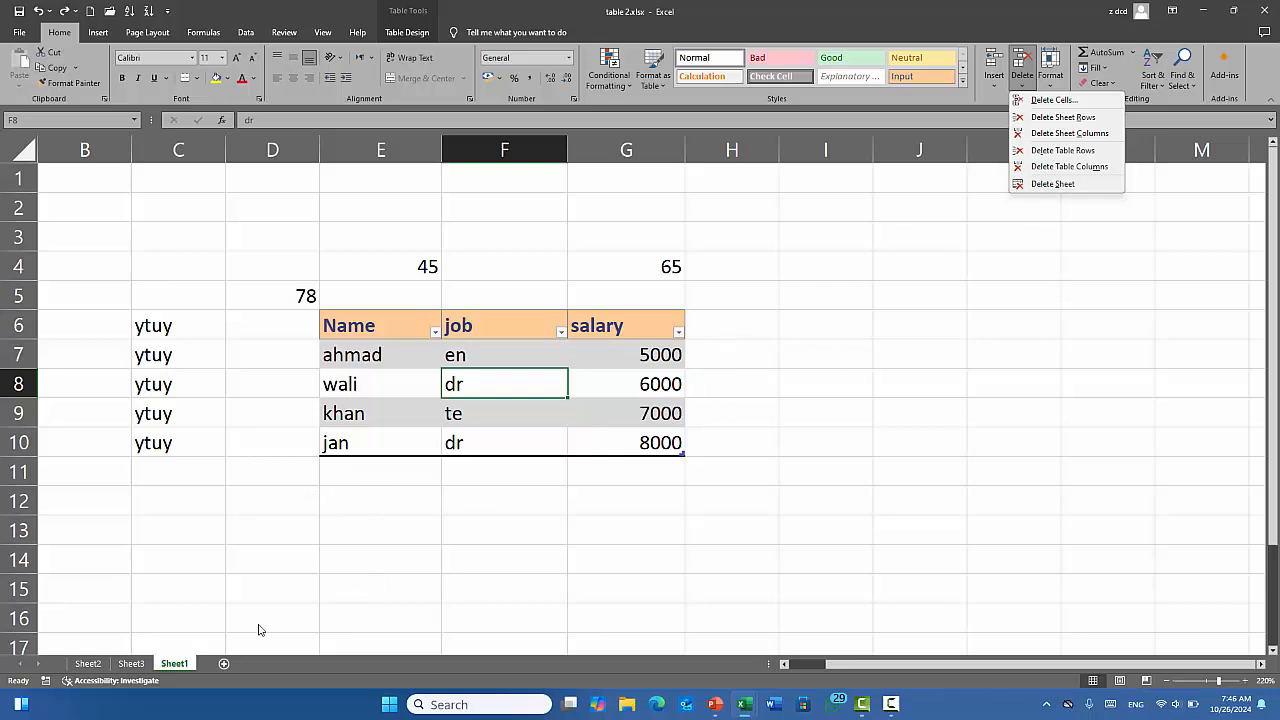
pyautogui.click(144, 664)
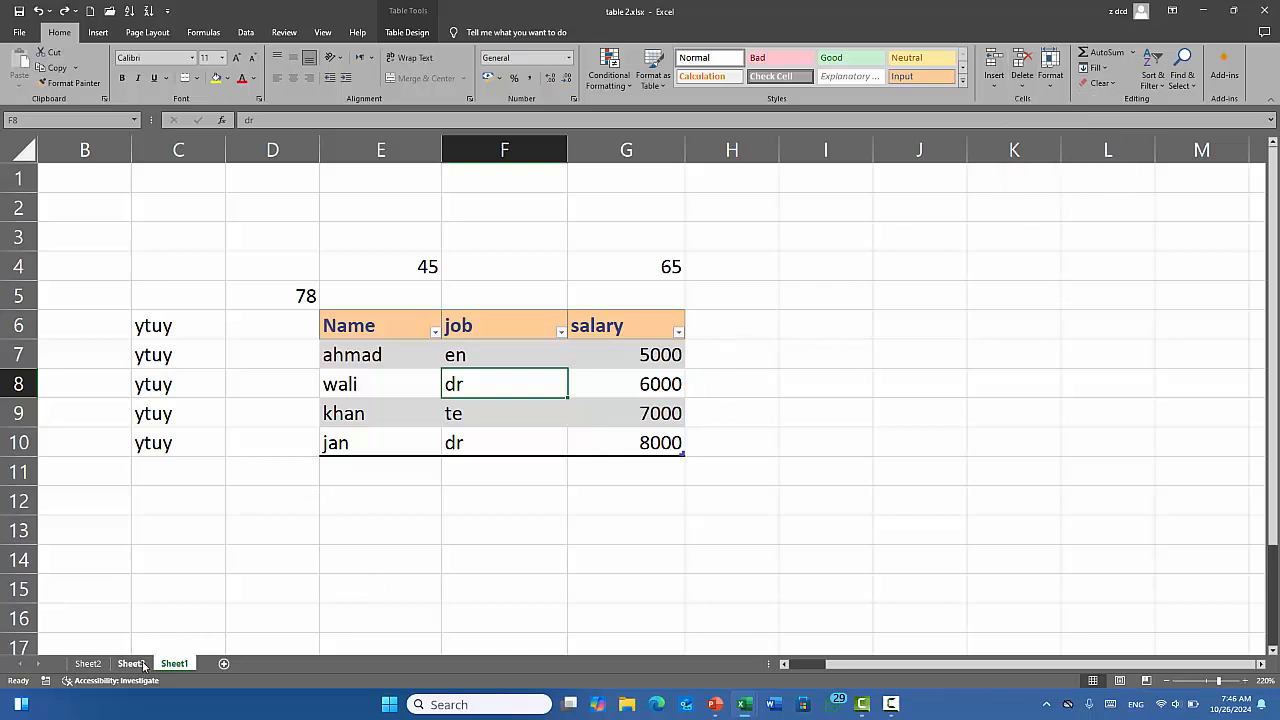
# Delete Sheet3 using Home > Delete > Delete Sheet.
pyautogui.click(131, 664)
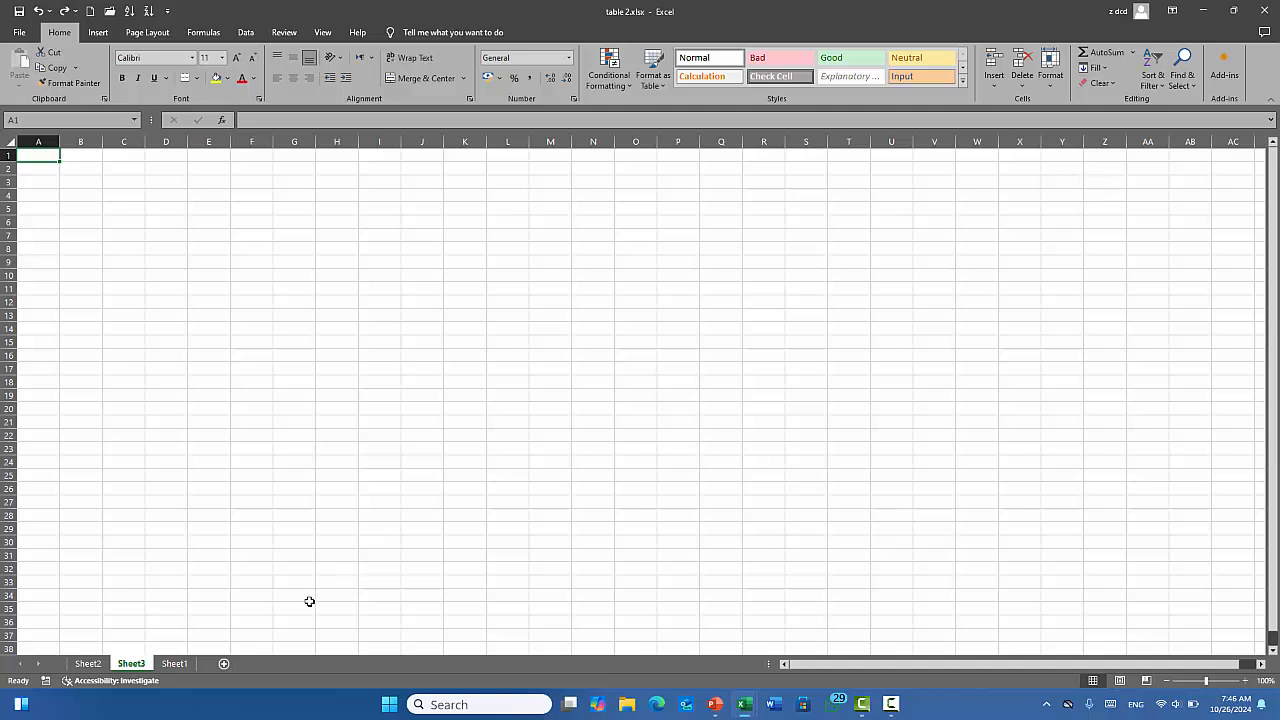
pyautogui.click(1025, 93)
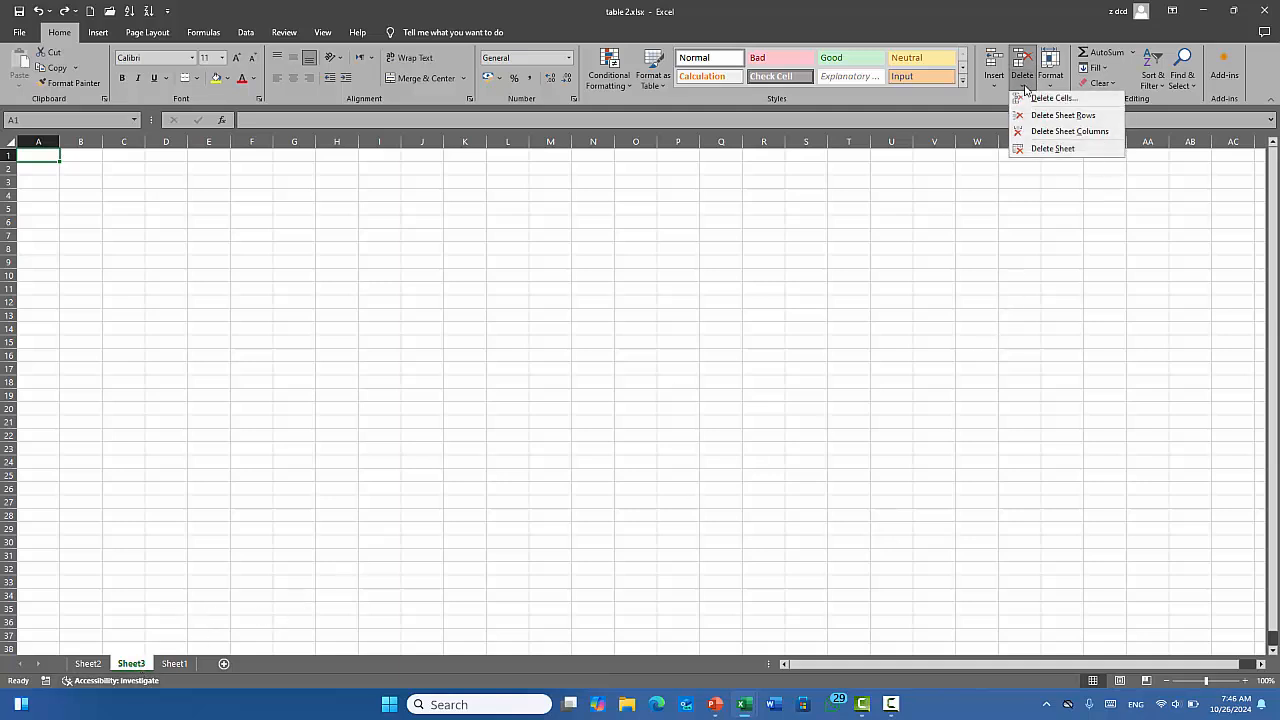
pyautogui.click(1058, 154)
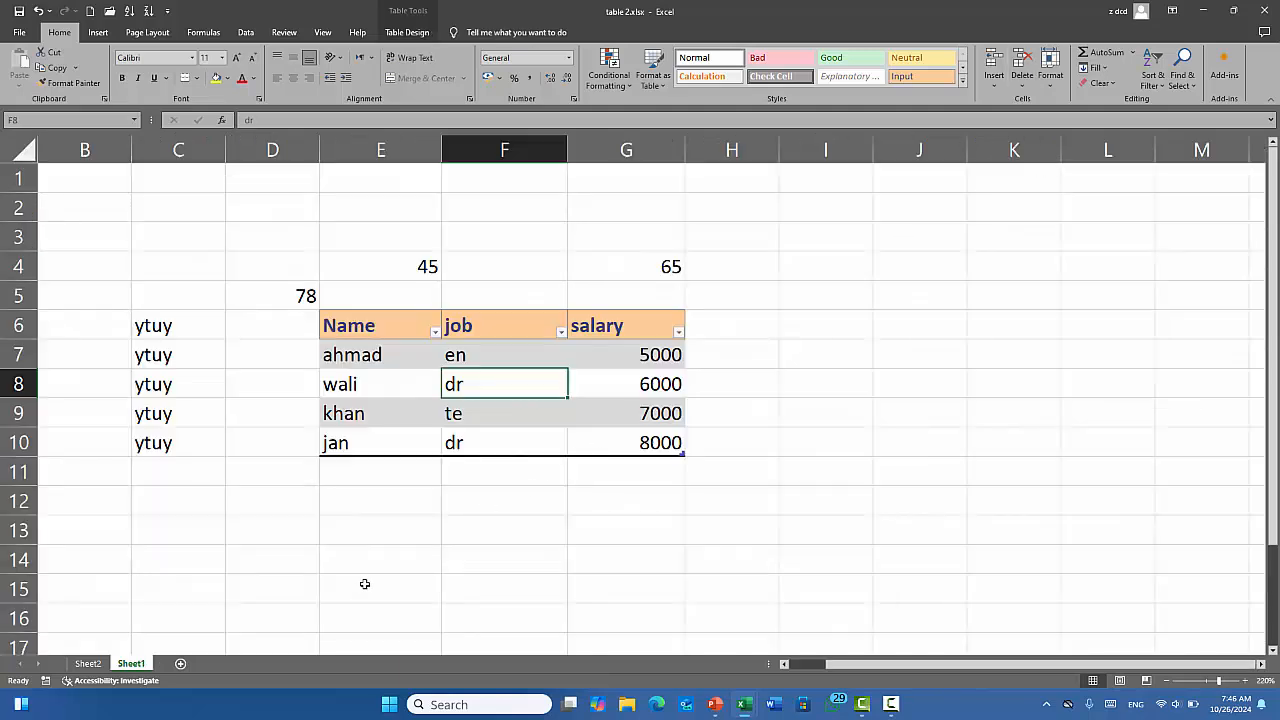
pyautogui.rightClick(133, 662)
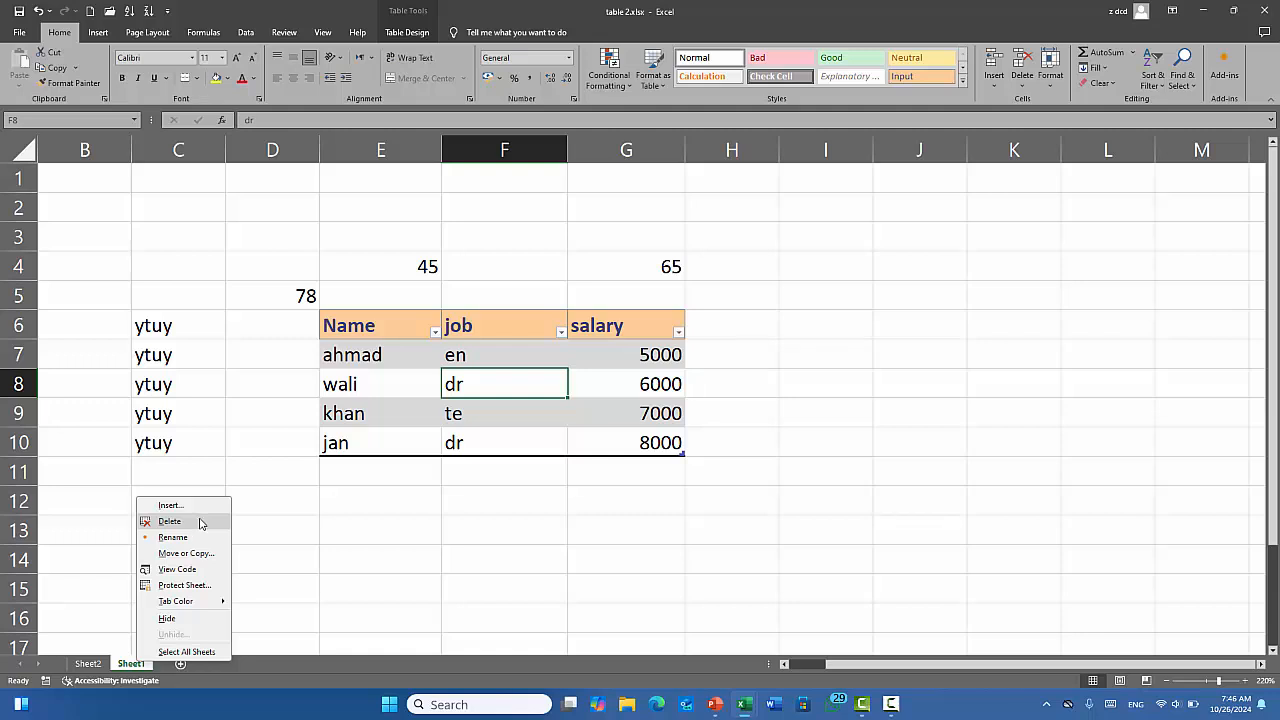
pyautogui.click(338, 529)
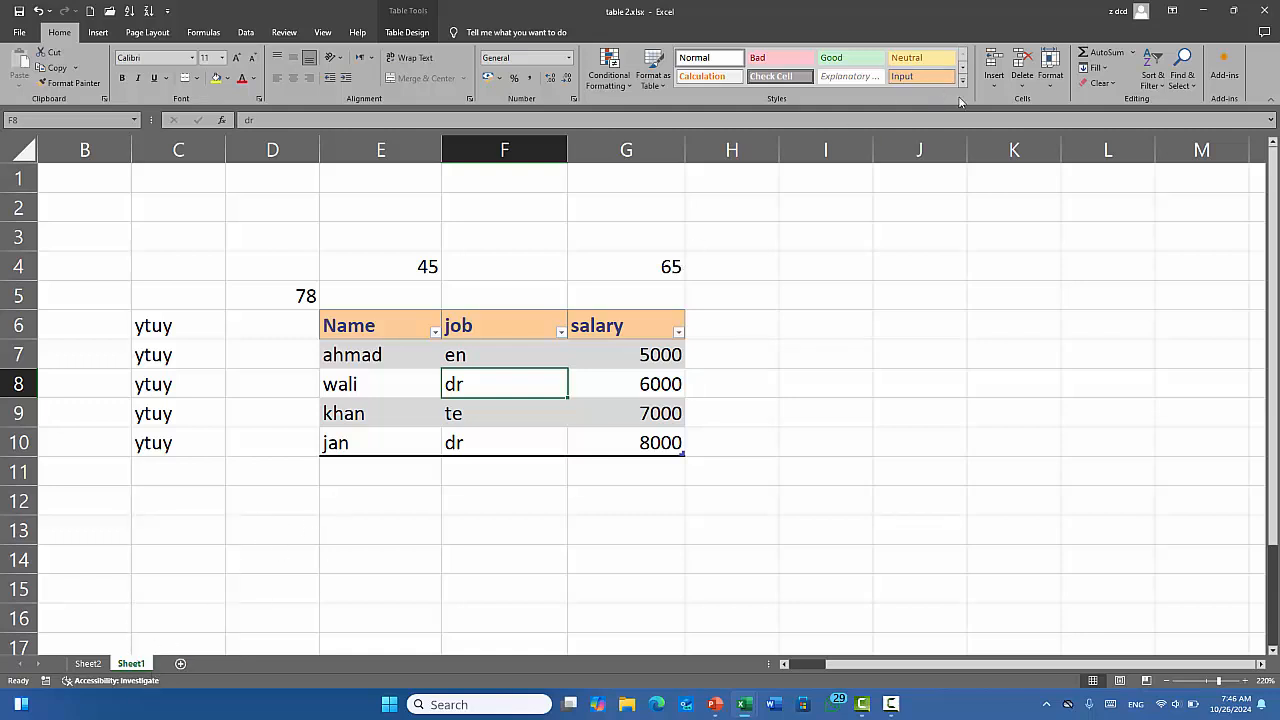
pyautogui.click(816, 311)
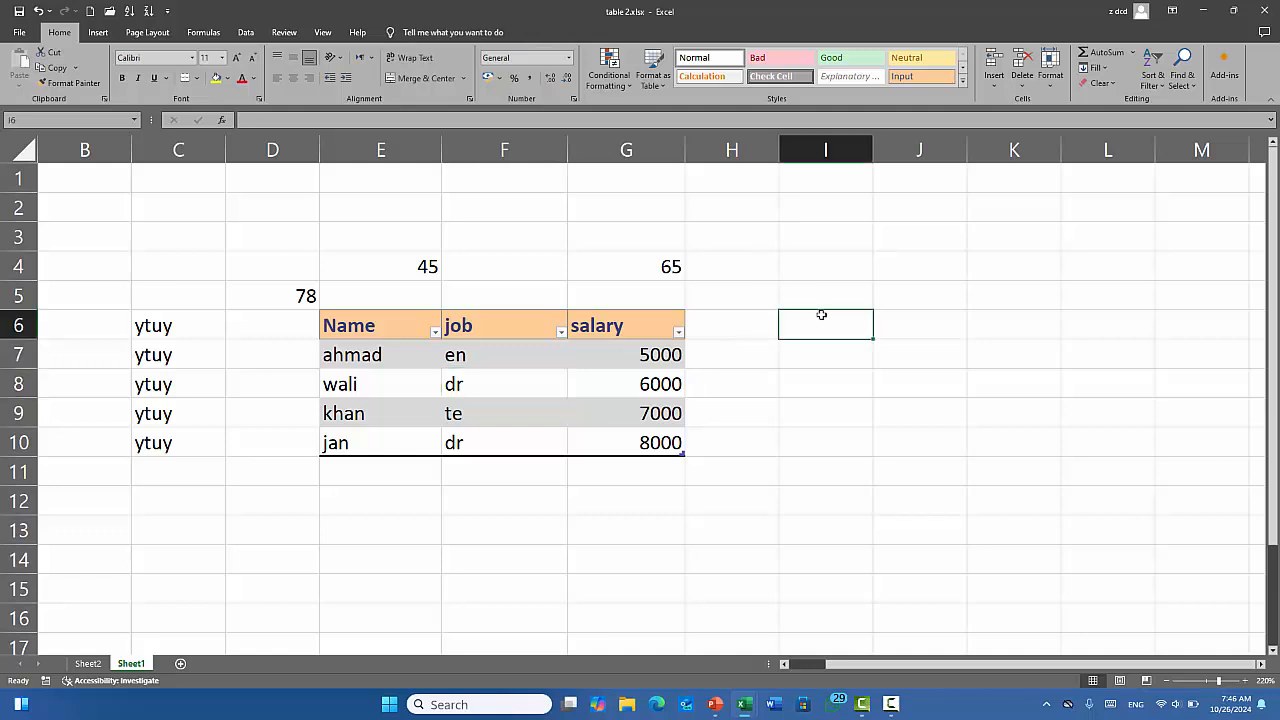
# Select the stray numbers above the table and clear the value 65.
pyautogui.click(1052, 80)
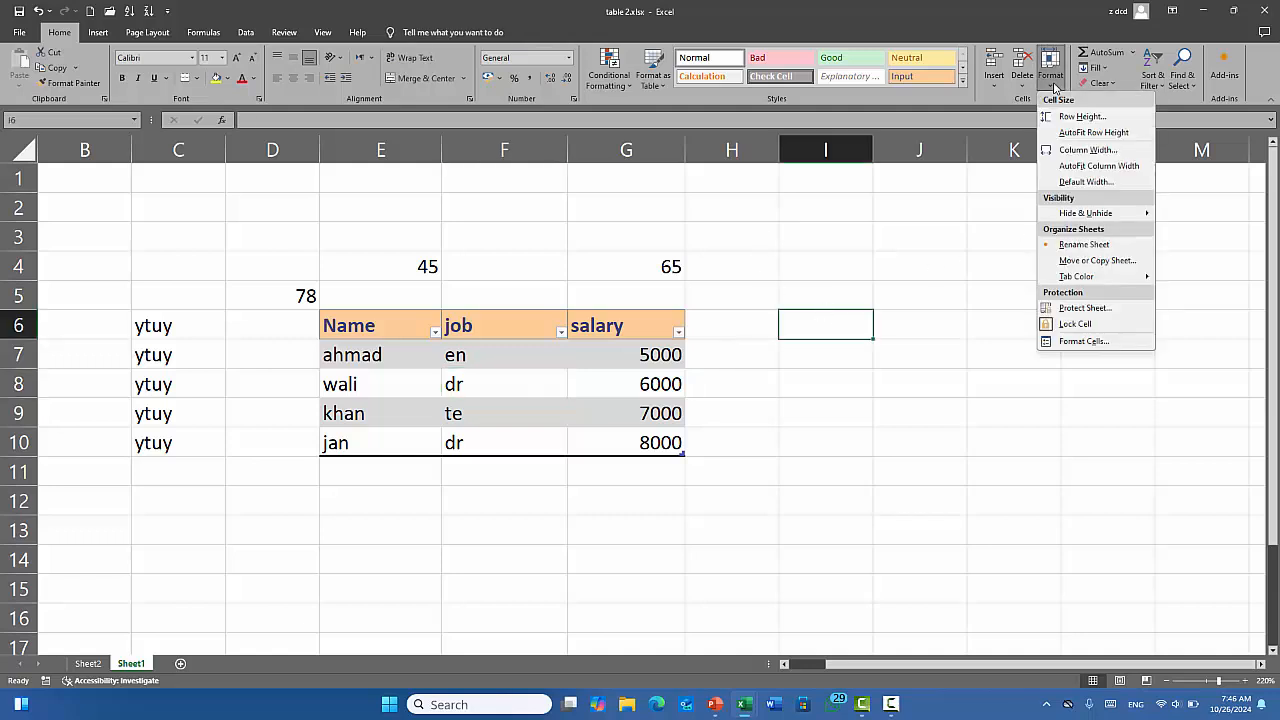
pyautogui.click(784, 298)
pyautogui.click(840, 297)
pyautogui.click(766, 384)
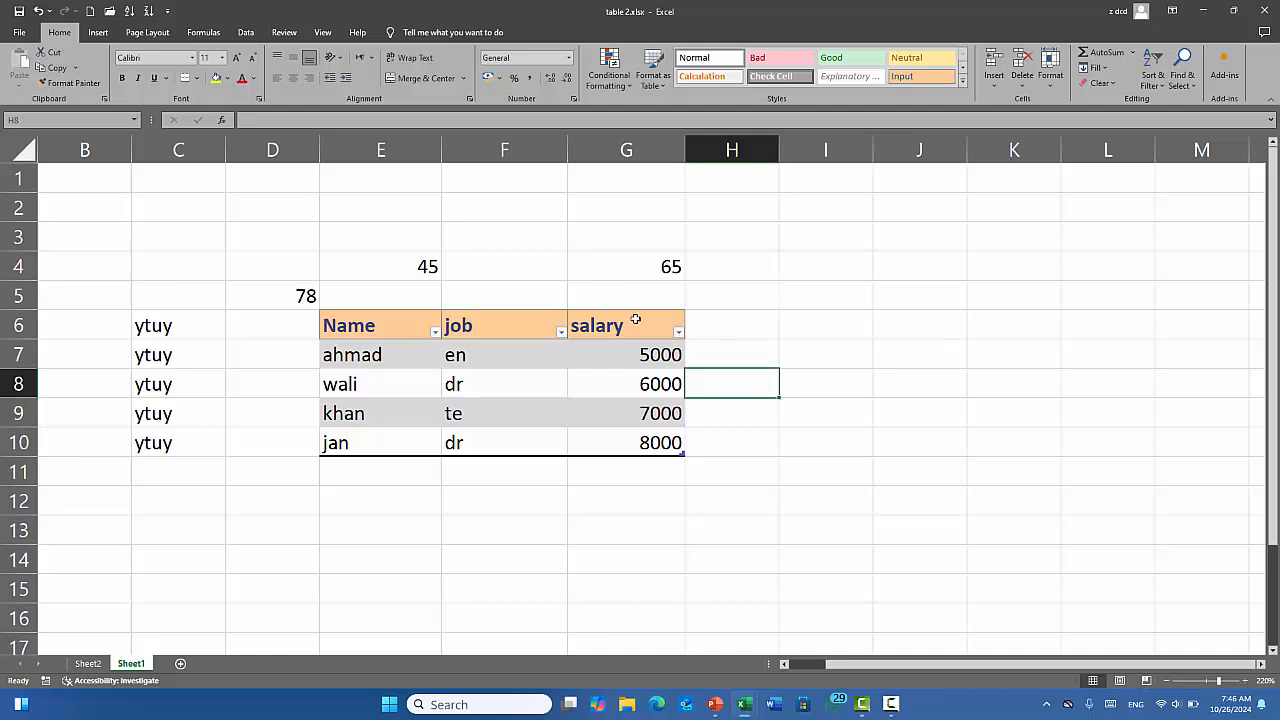
pyautogui.moveTo(652, 255); pyautogui.dragTo(320, 290)
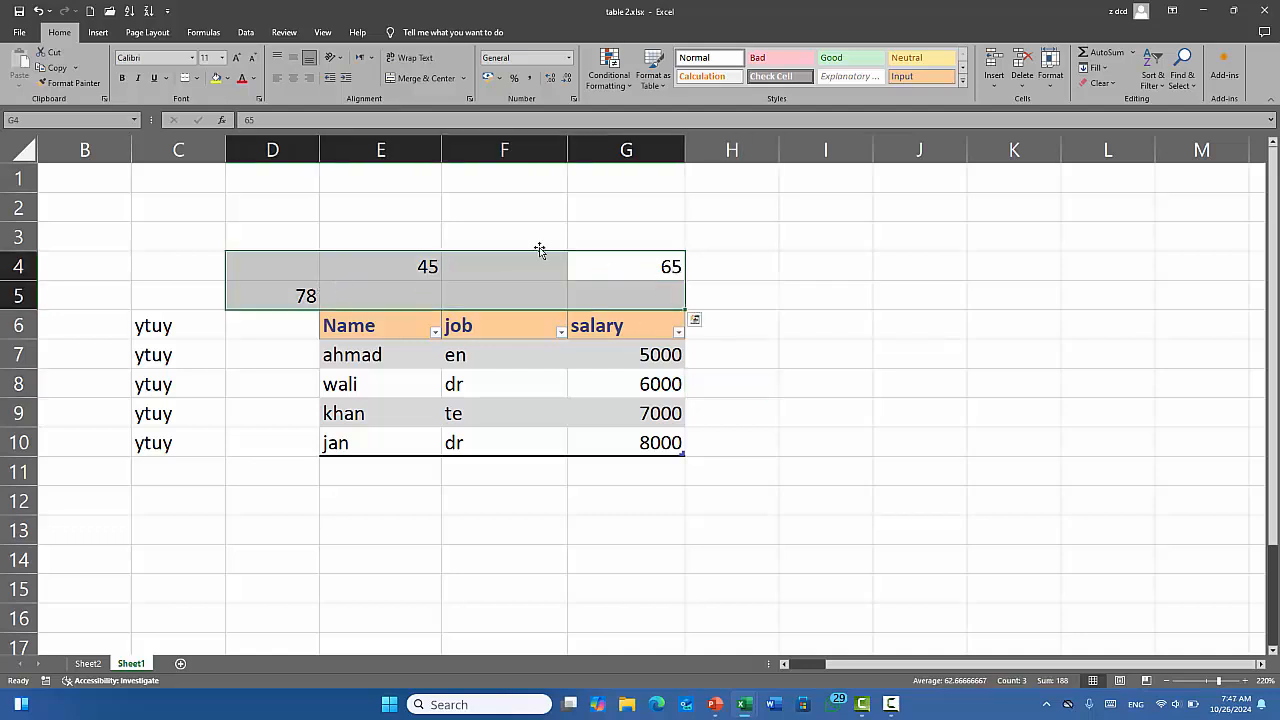
pyautogui.press('BackSpace')
pyautogui.click(362, 463)
# Delete the 45 and 78 values and the ytuy entries in C6:C10.
pyautogui.click(428, 264)
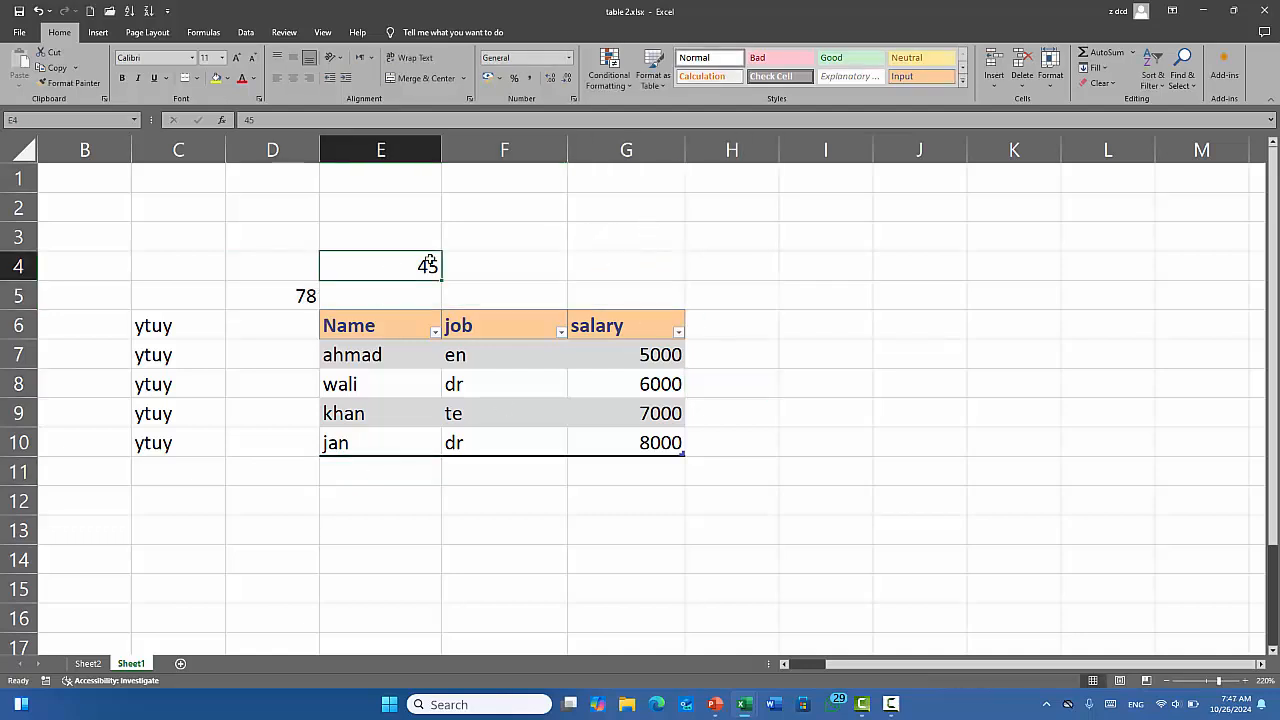
pyautogui.moveTo(428, 264); pyautogui.dragTo(300, 289)
pyautogui.press('Delete')
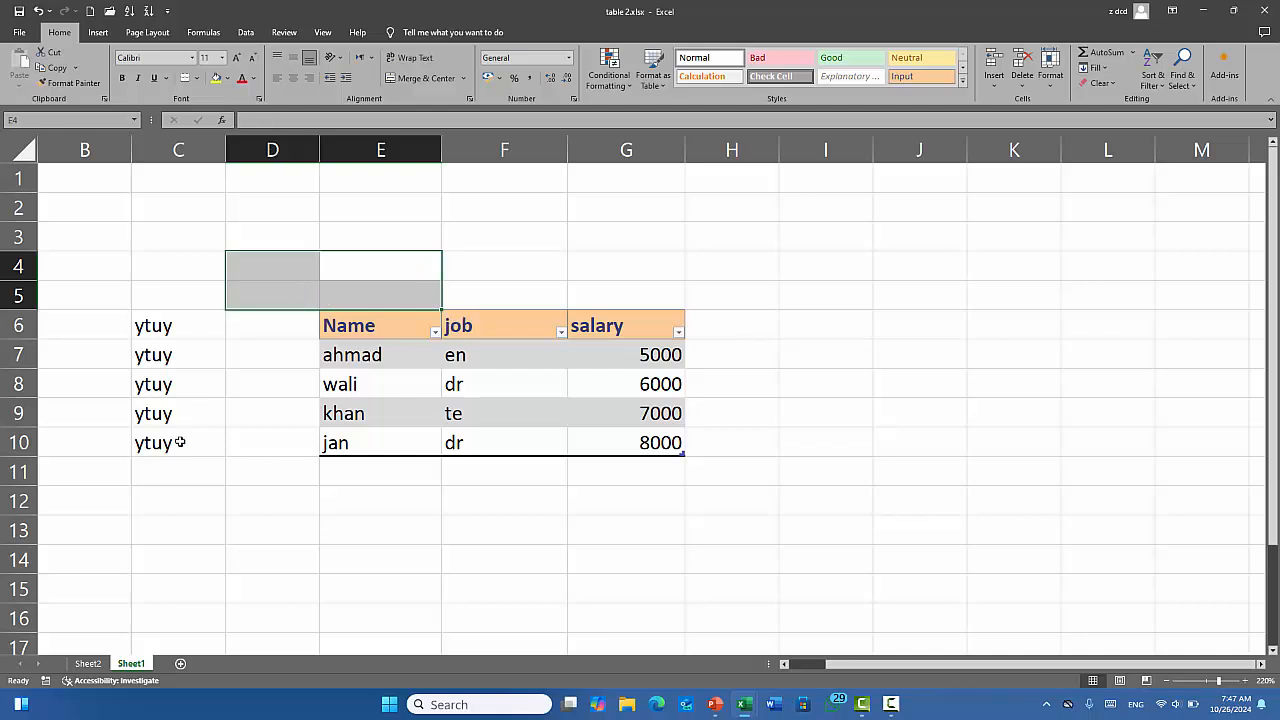
pyautogui.click(180, 442)
pyautogui.moveTo(155, 325); pyautogui.dragTo(177, 434)
pyautogui.press('Delete')
pyautogui.click(261, 503)
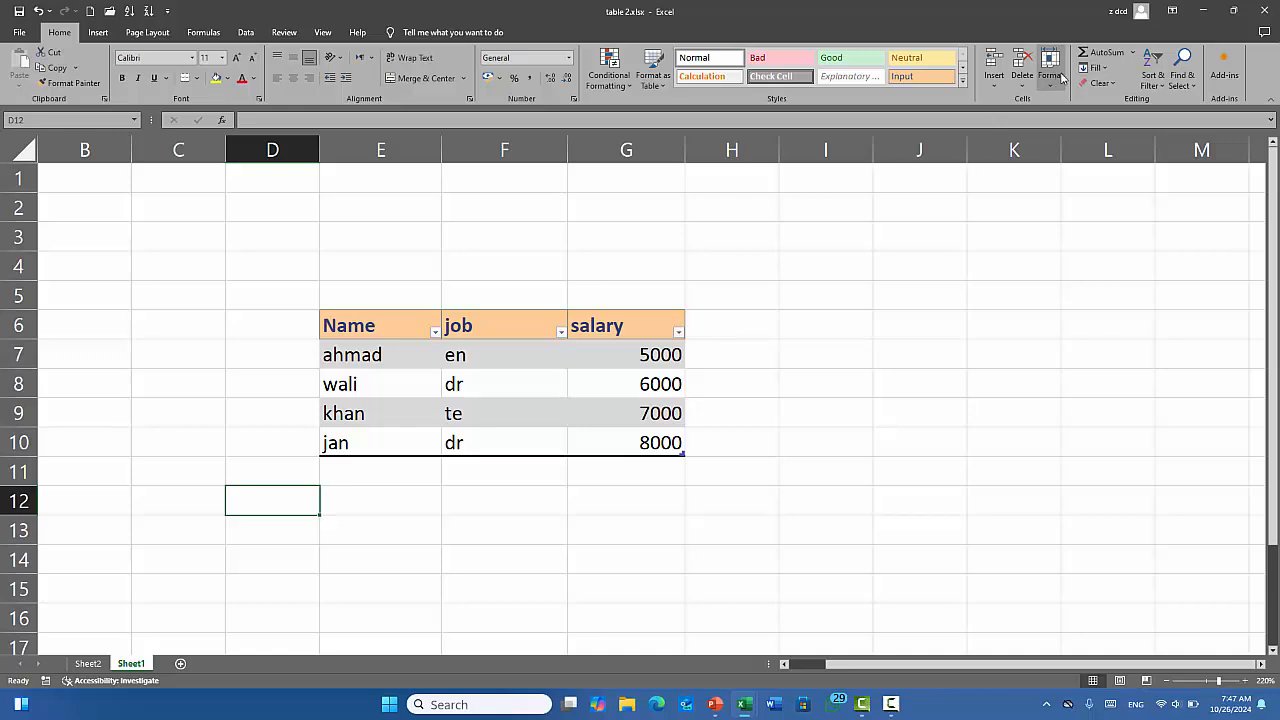
# Drag row 7 taller, then view the Row Height dialog without changes.
pyautogui.click(514, 384)
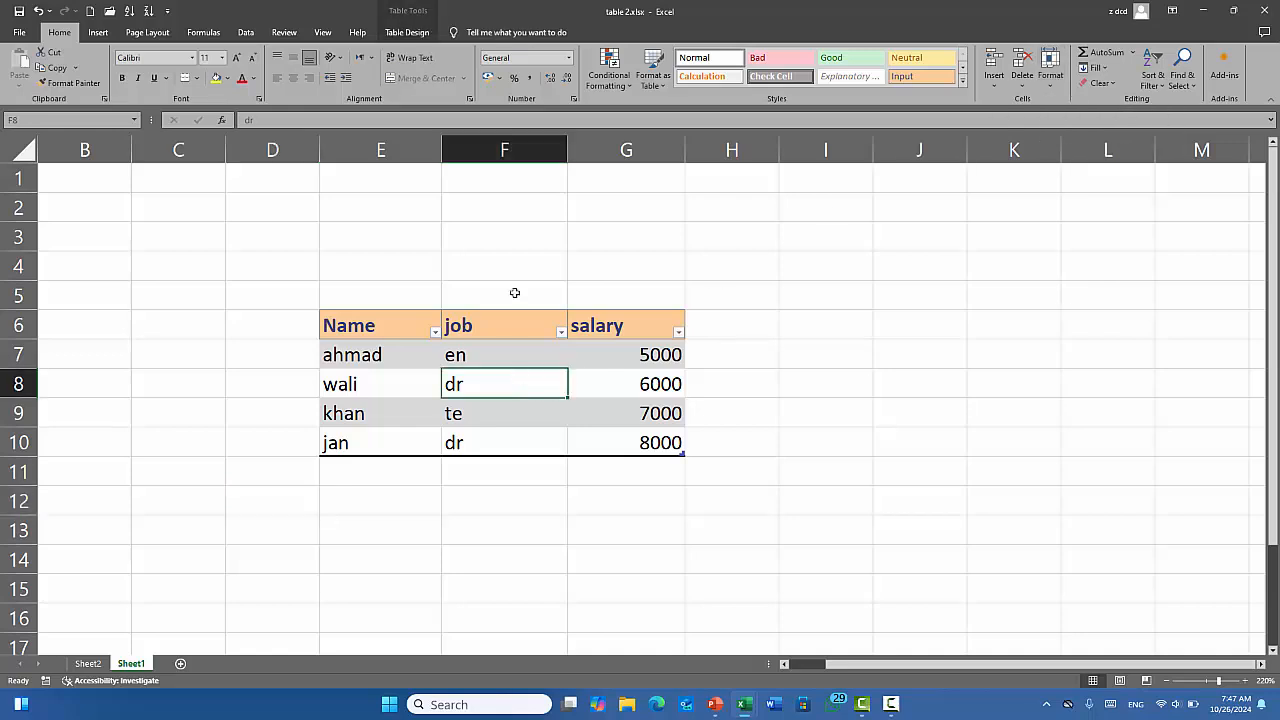
pyautogui.moveTo(32, 369); pyautogui.dragTo(32, 397)
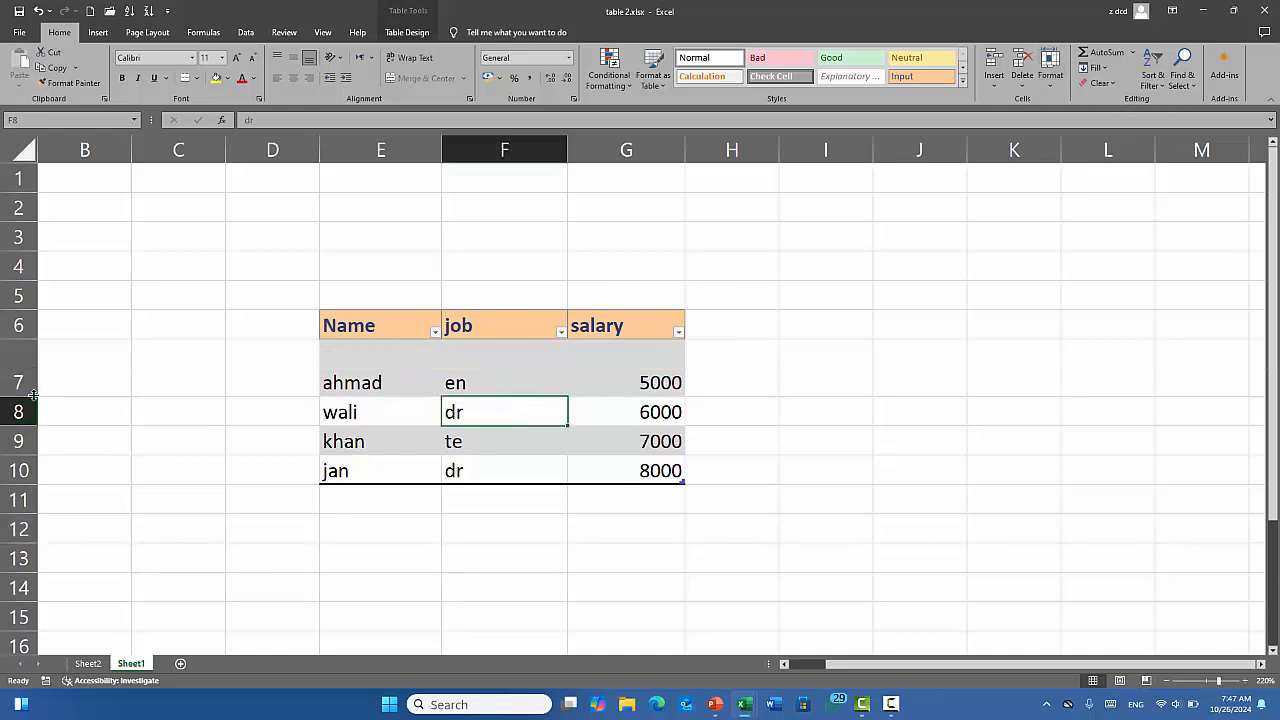
pyautogui.click(515, 363)
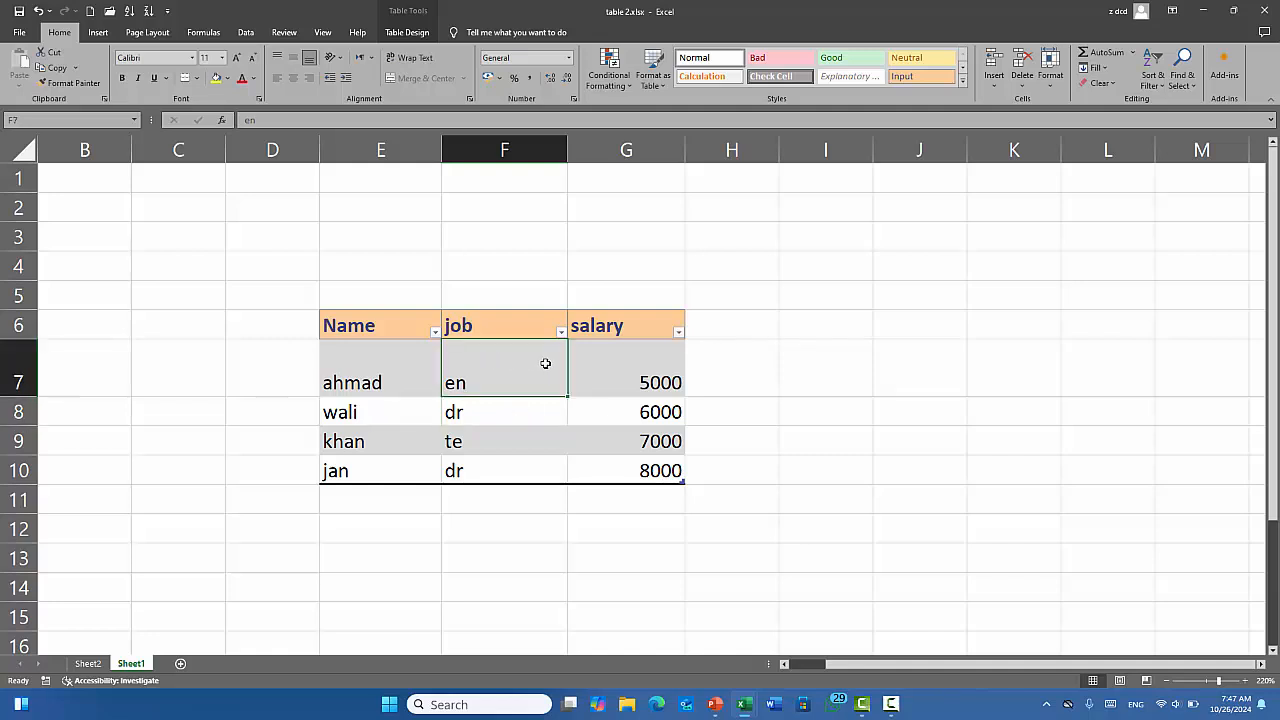
pyautogui.click(1045, 92)
pyautogui.click(1069, 118)
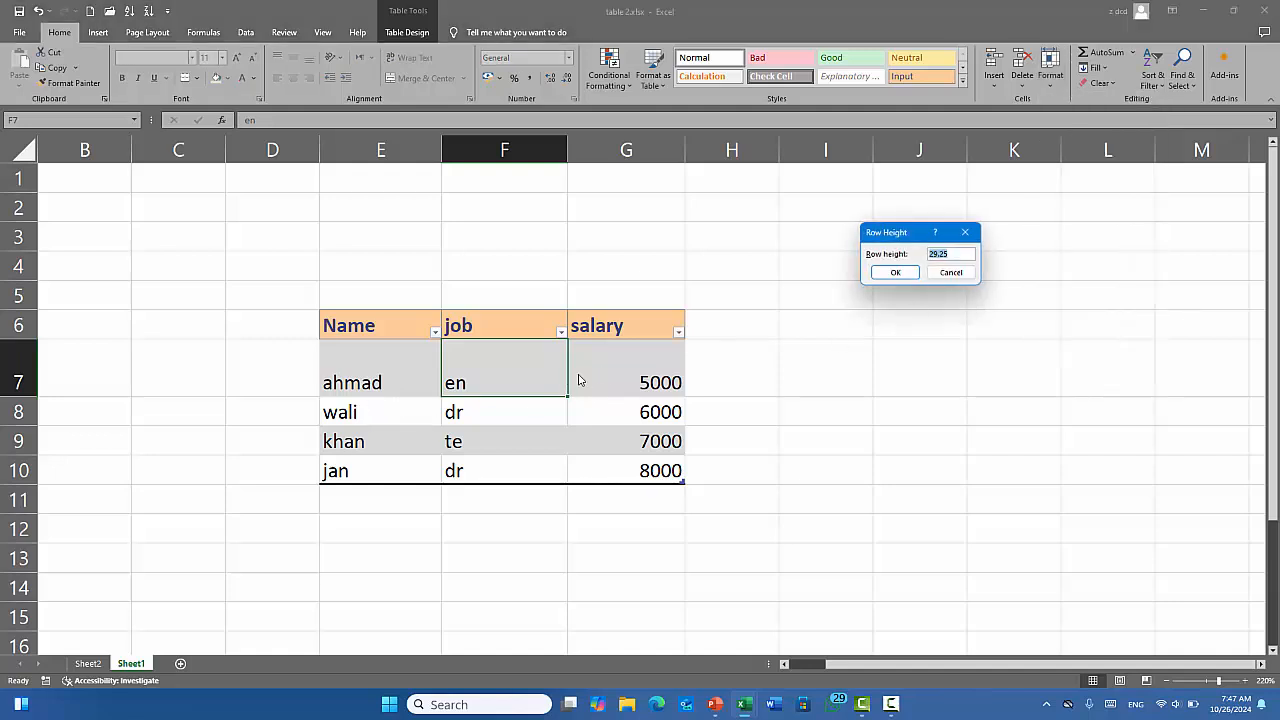
pyautogui.click(951, 271)
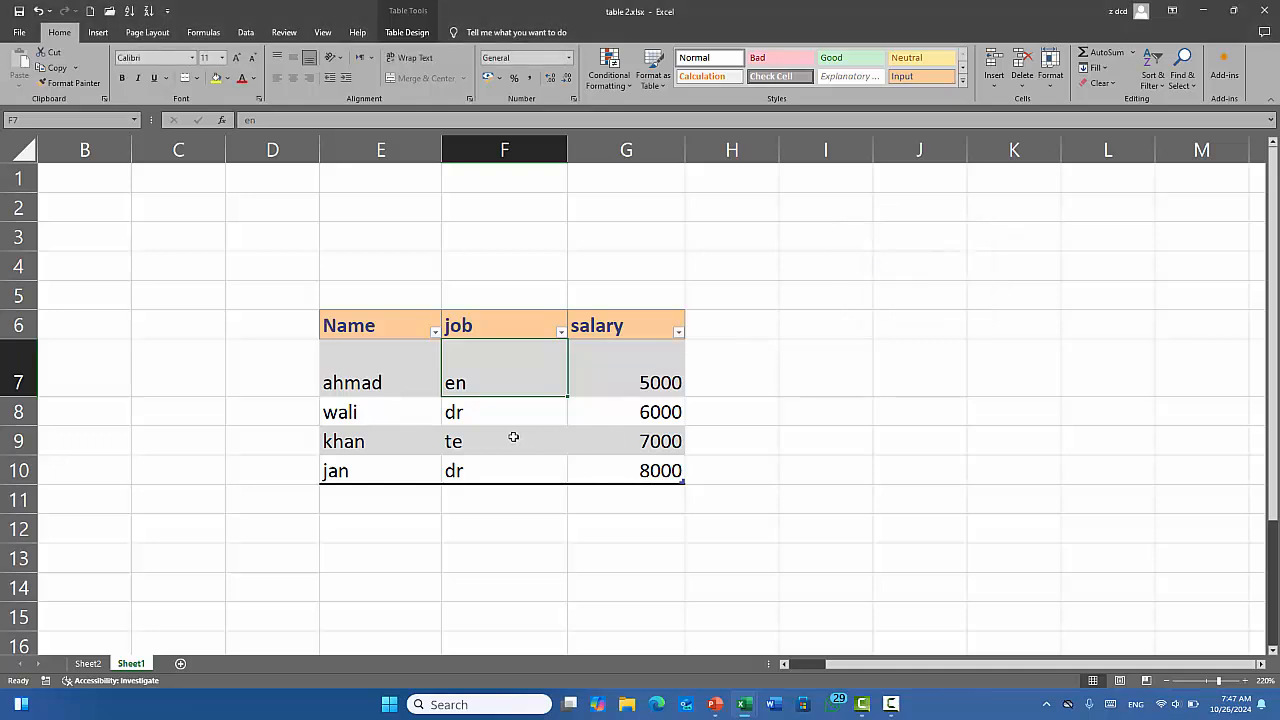
pyautogui.click(510, 406)
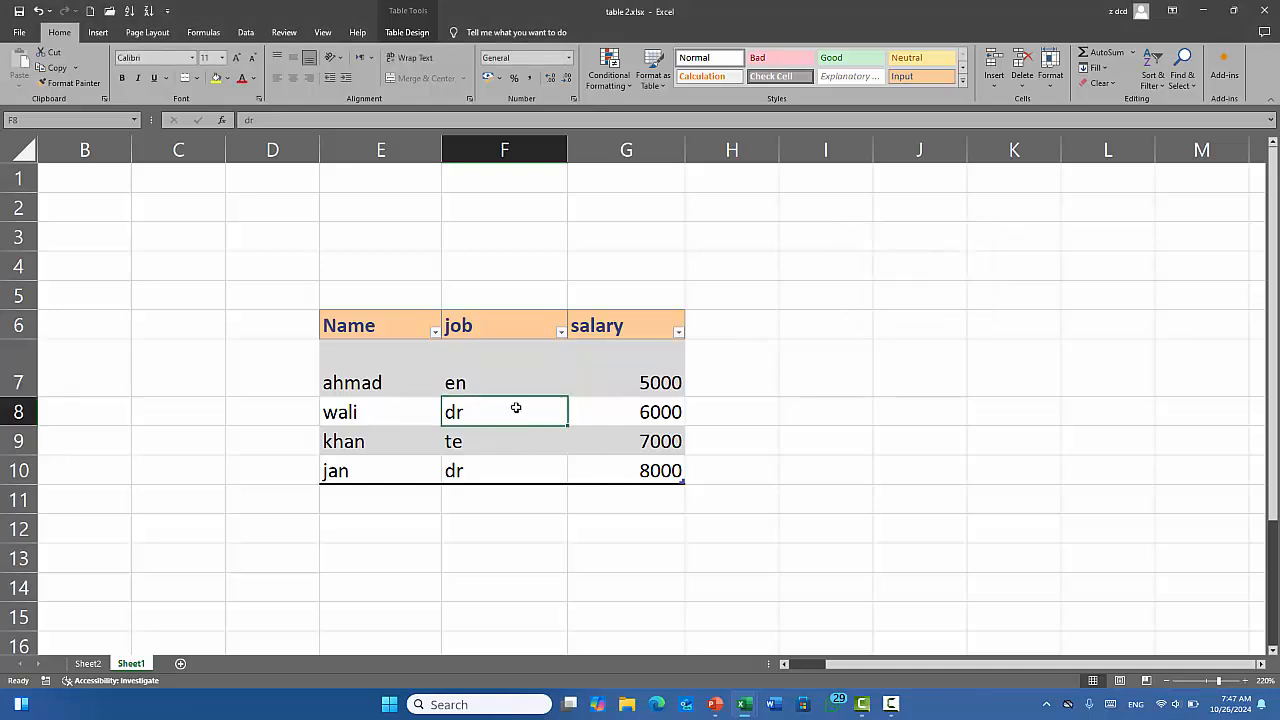
pyautogui.click(1051, 75)
pyautogui.click(1080, 116)
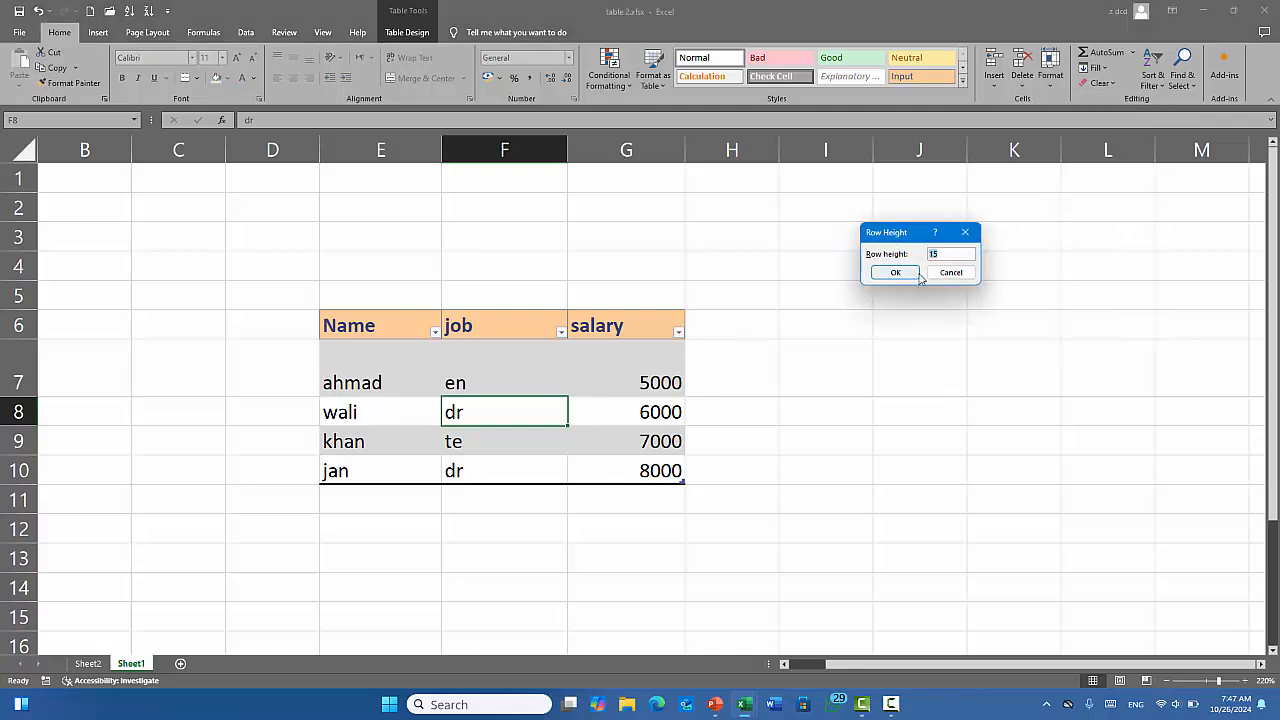
pyautogui.click(952, 272)
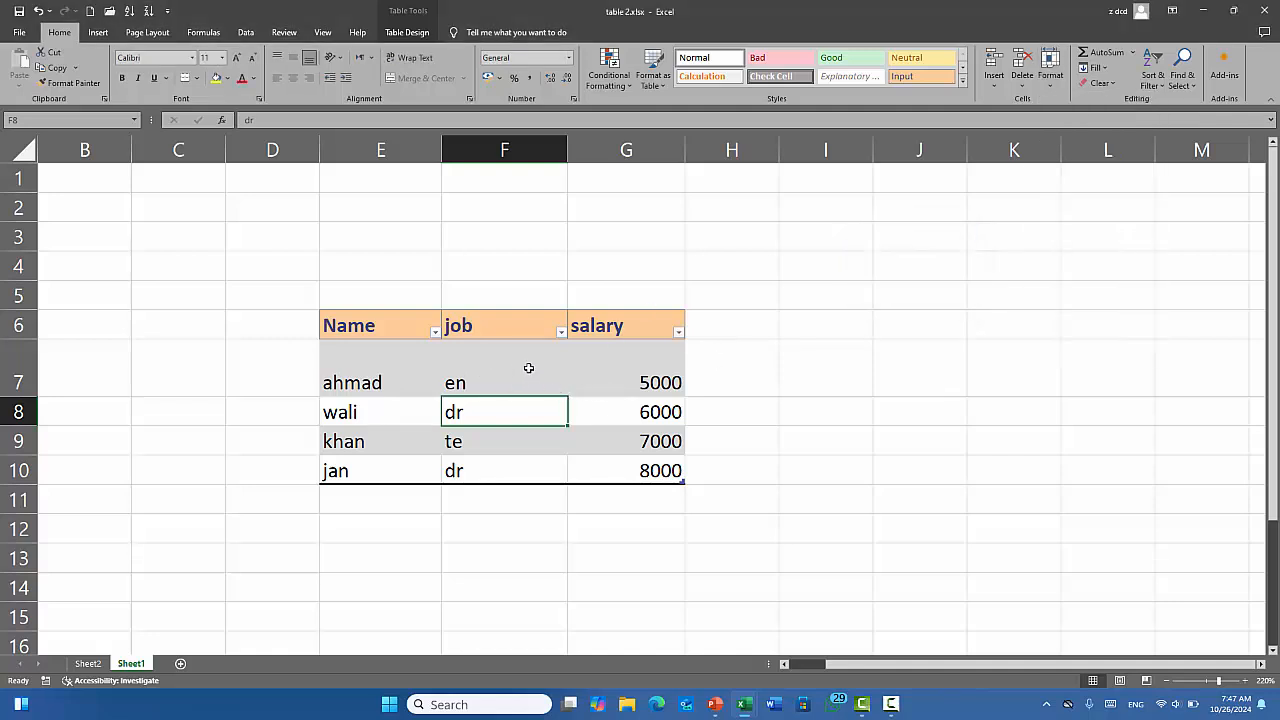
# Set row 7's height back to 15 through Format > Row Height.
pyautogui.click(510, 364)
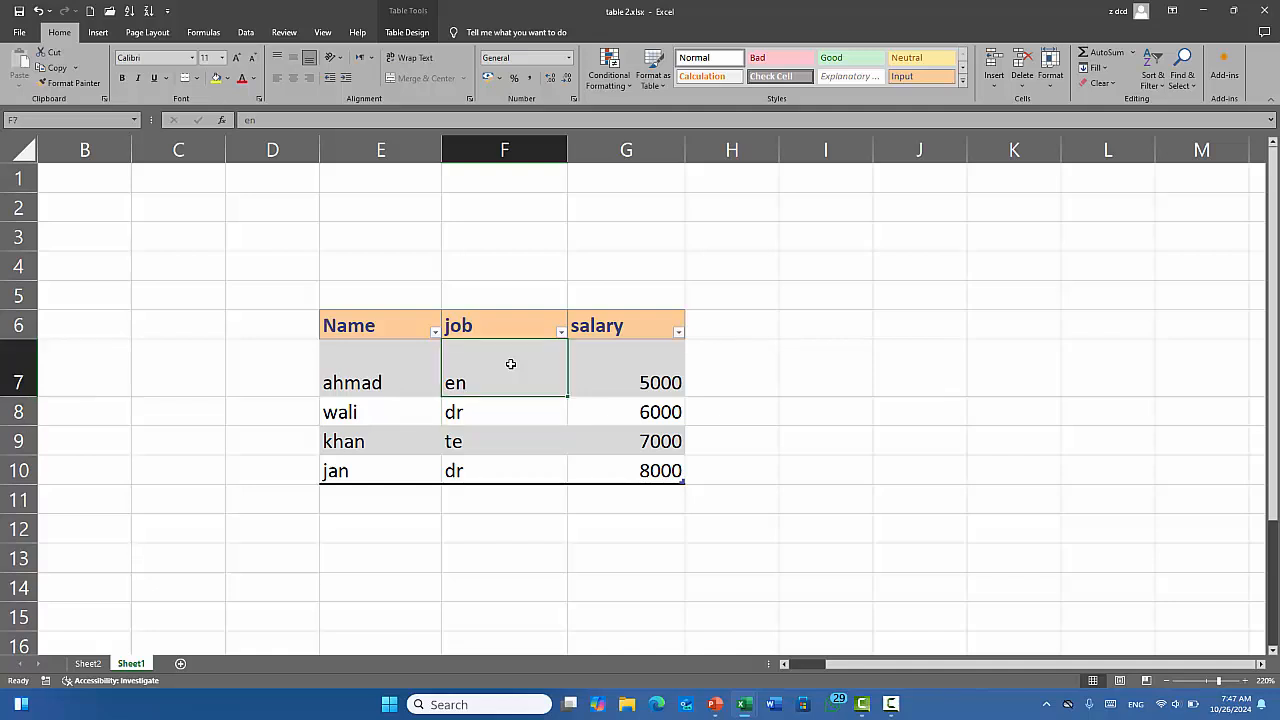
pyautogui.click(1052, 85)
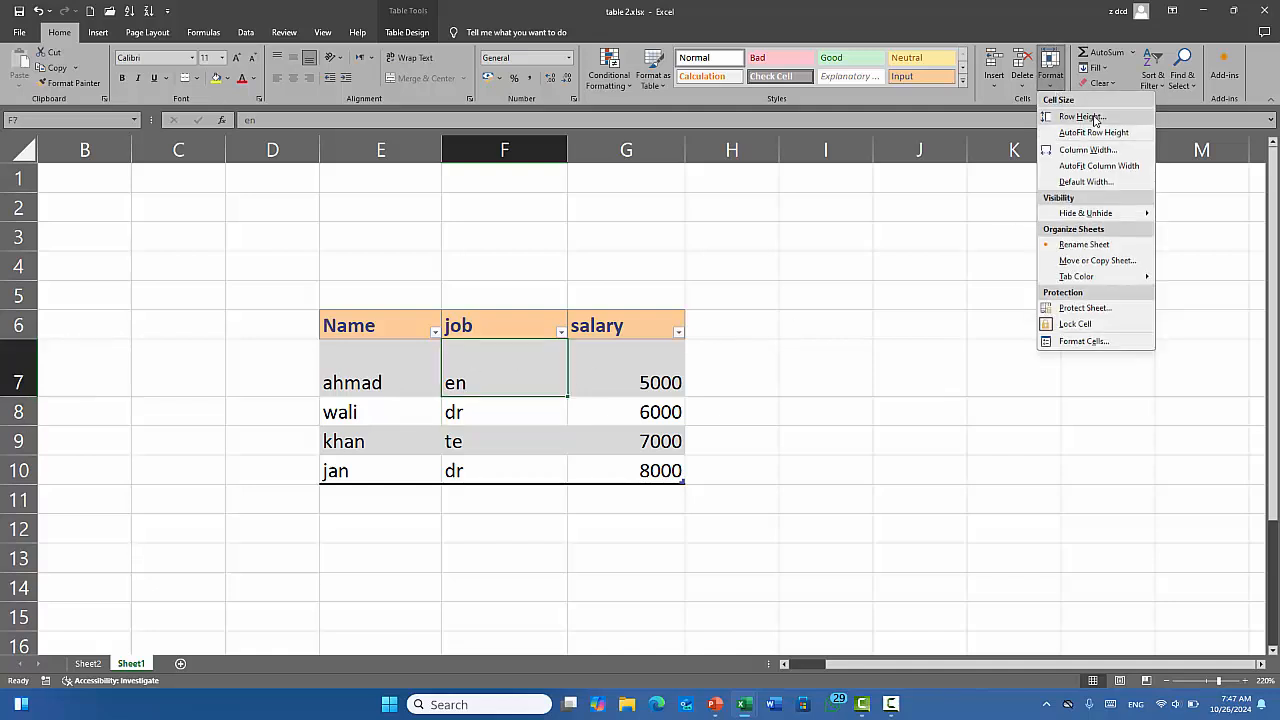
pyautogui.click(1082, 117)
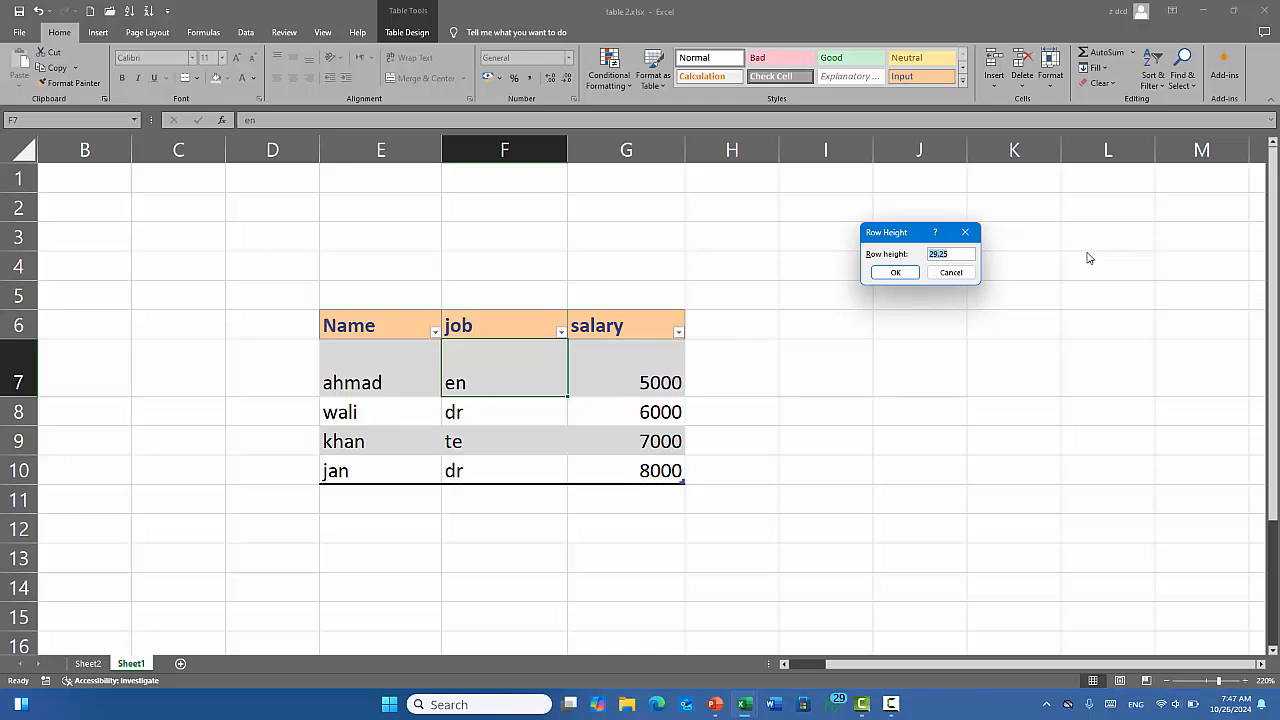
pyautogui.press('Return')
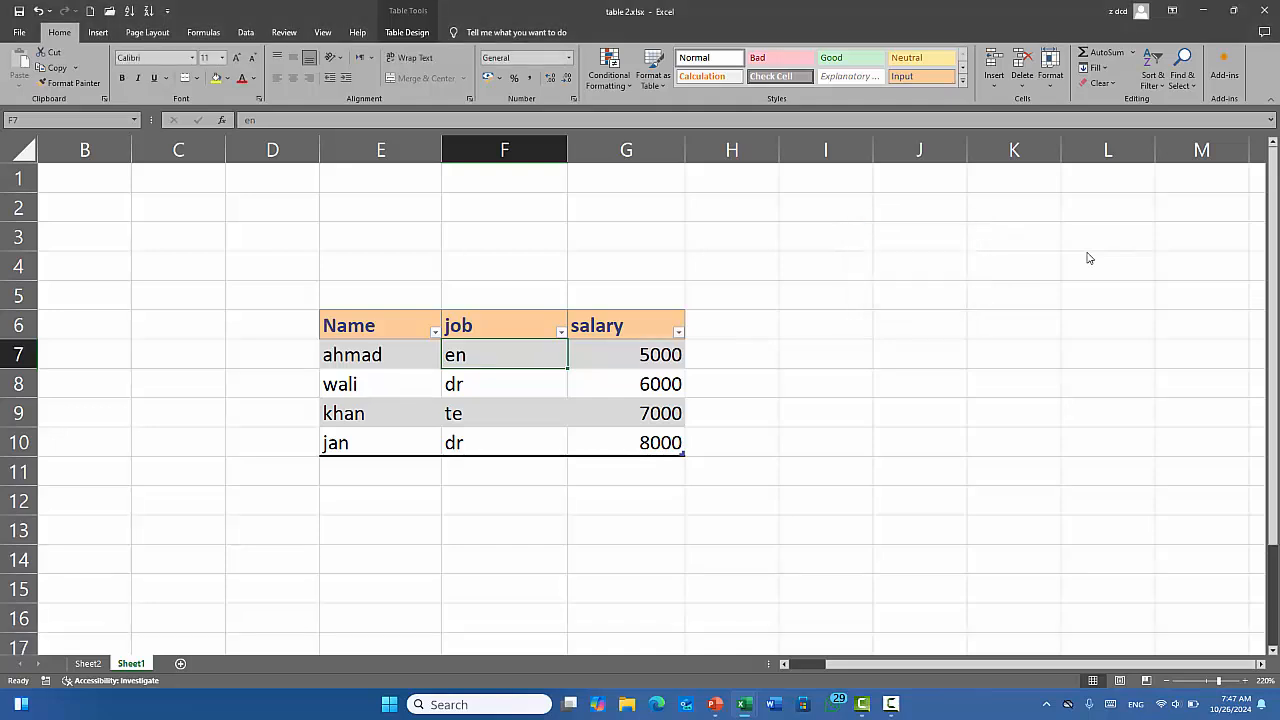
# Drag row 7 and the lower table rows to uneven heights.
pyautogui.click(1047, 75)
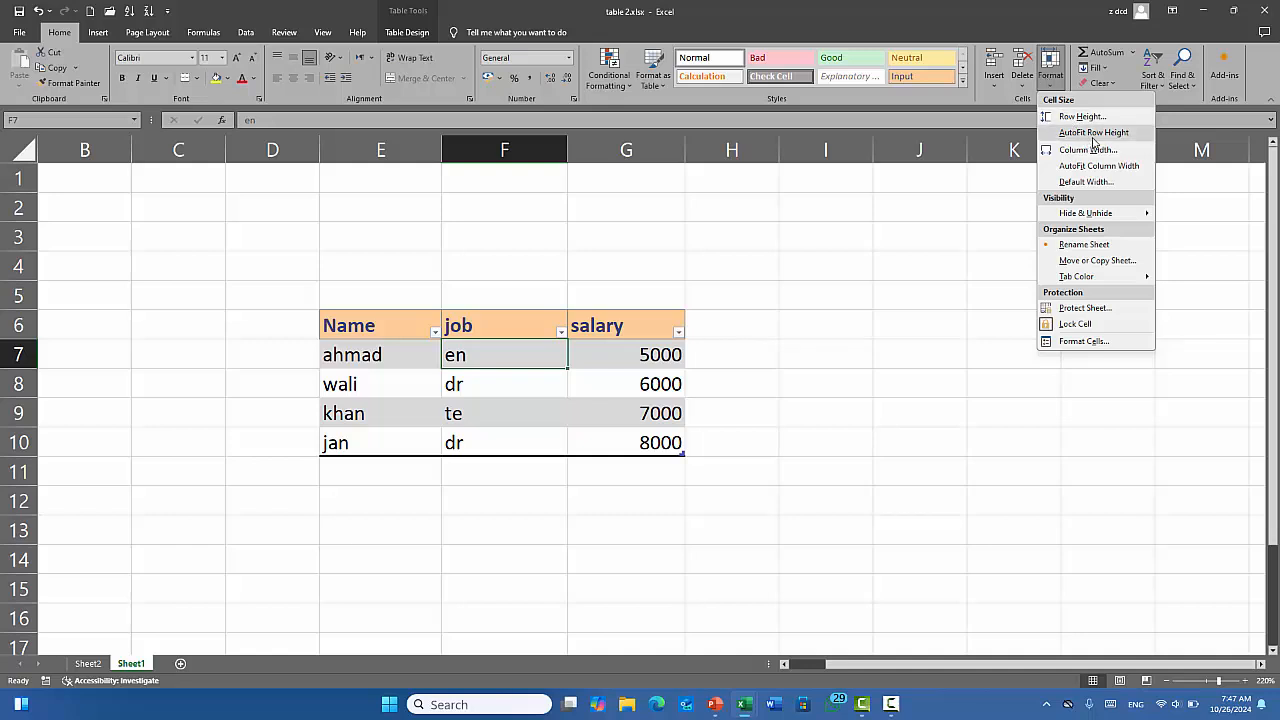
pyautogui.click(989, 346)
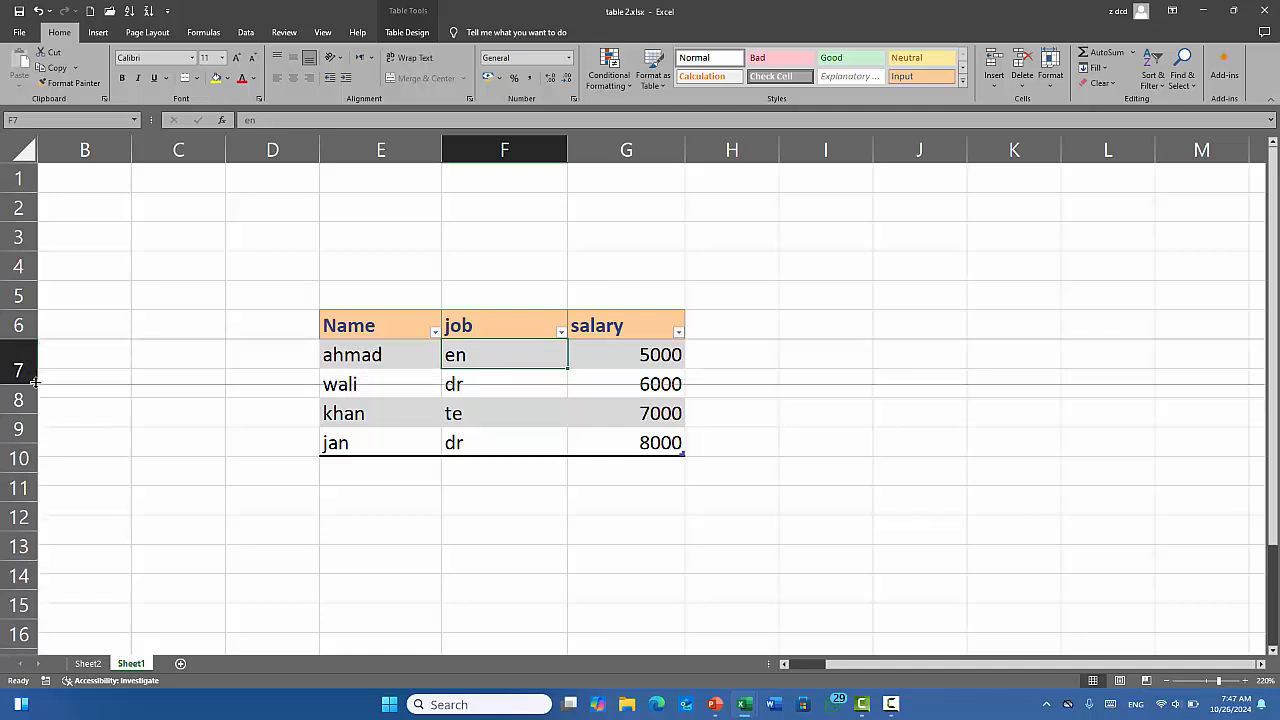
pyautogui.moveTo(36, 366); pyautogui.dragTo(32, 394)
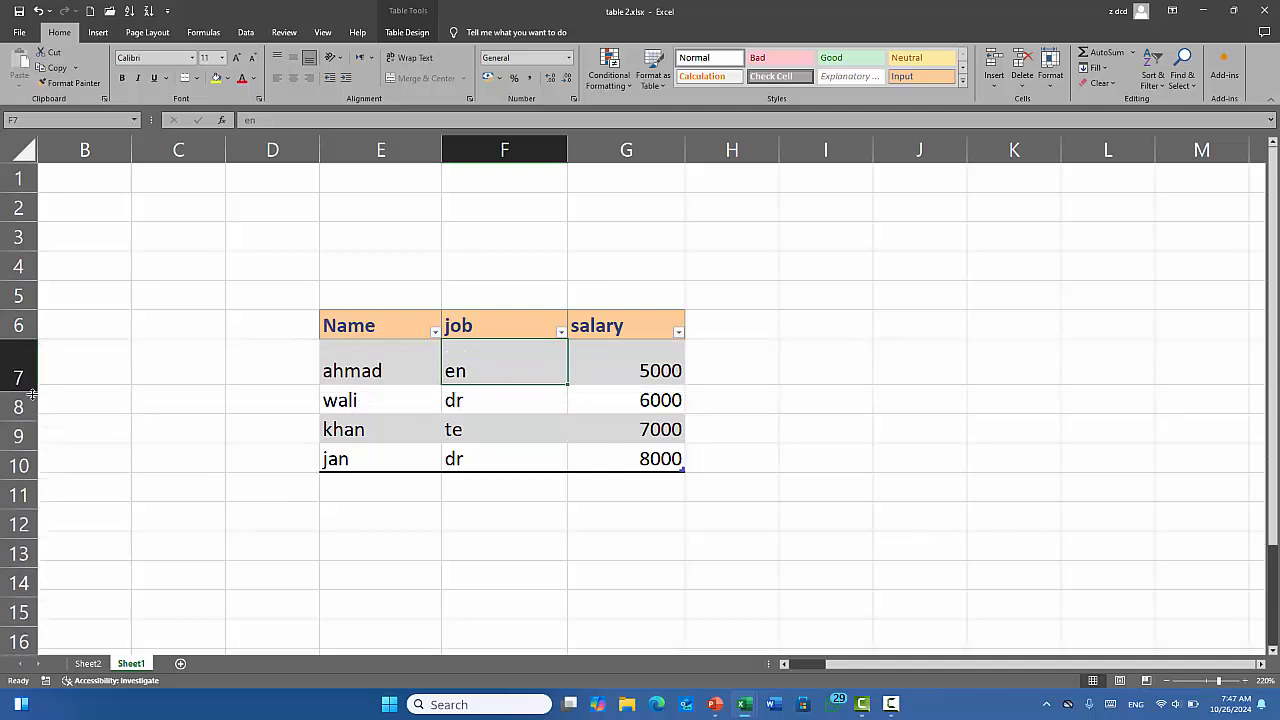
pyautogui.click(34, 450)
pyautogui.moveTo(33, 450); pyautogui.dragTo(36, 516)
# AutoFit the row height of table rows 7 to 10.
pyautogui.moveTo(355, 354); pyautogui.dragTo(614, 486)
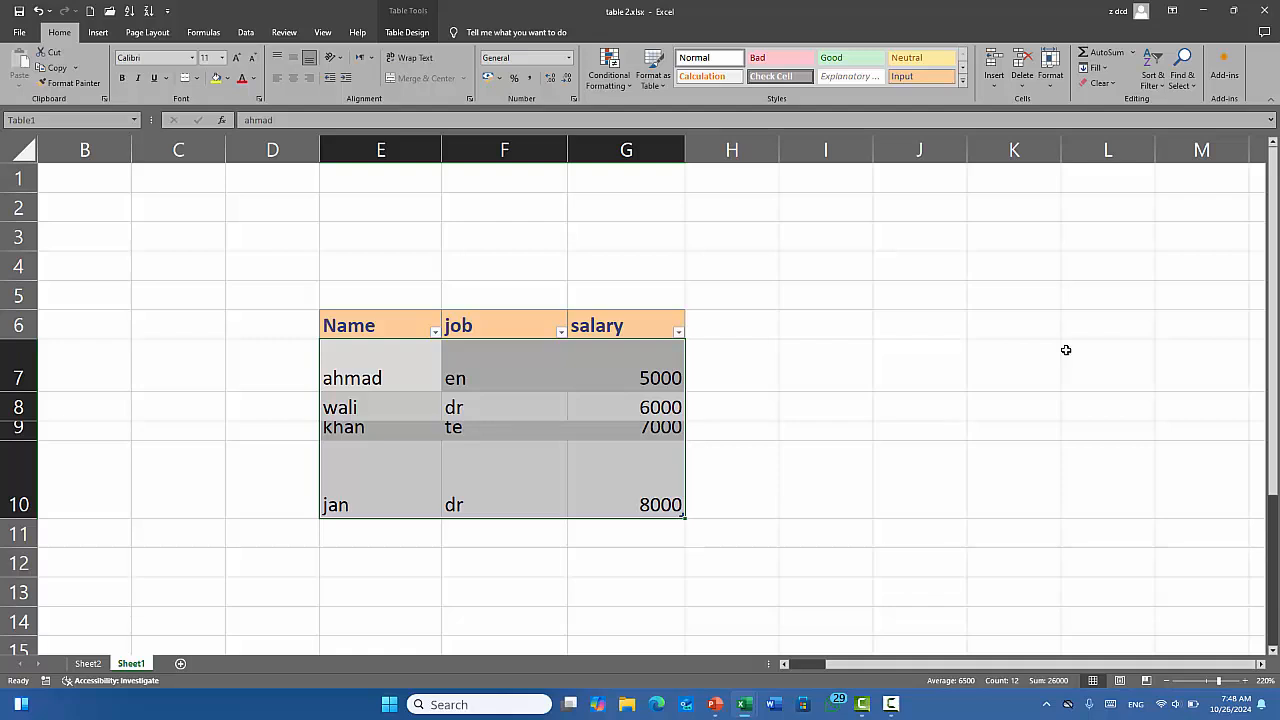
pyautogui.click(1059, 82)
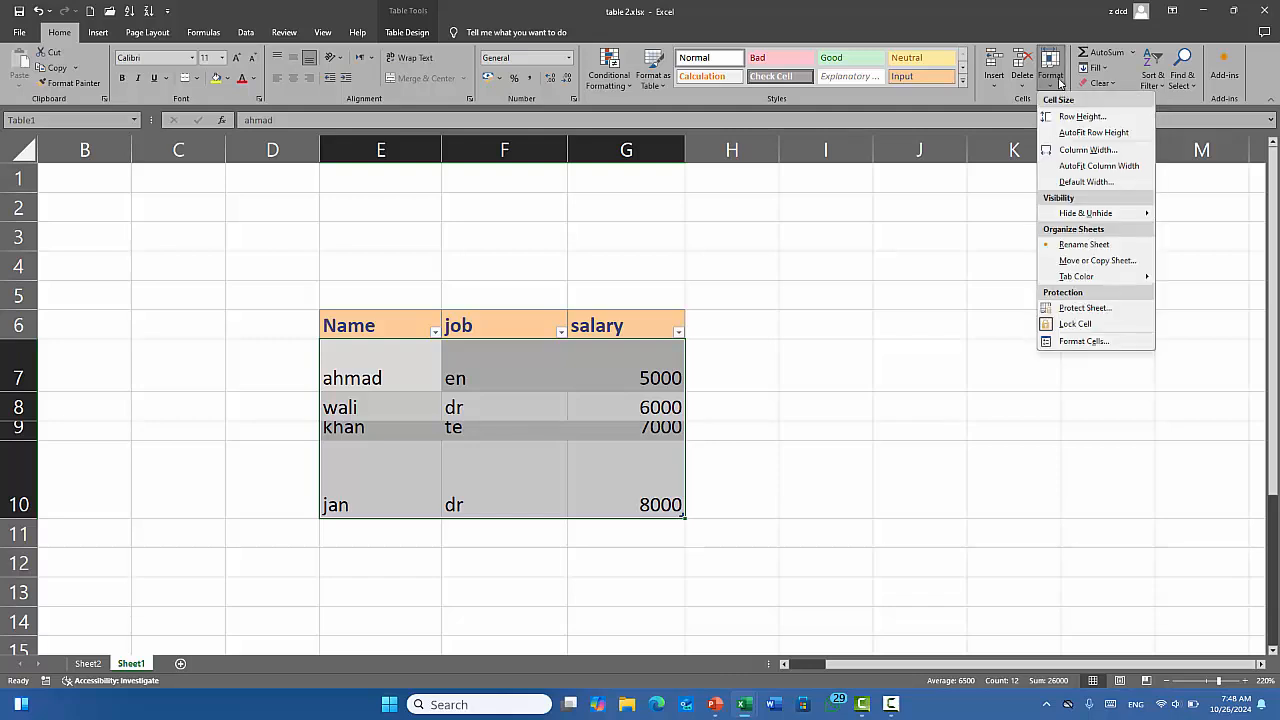
pyautogui.click(1093, 132)
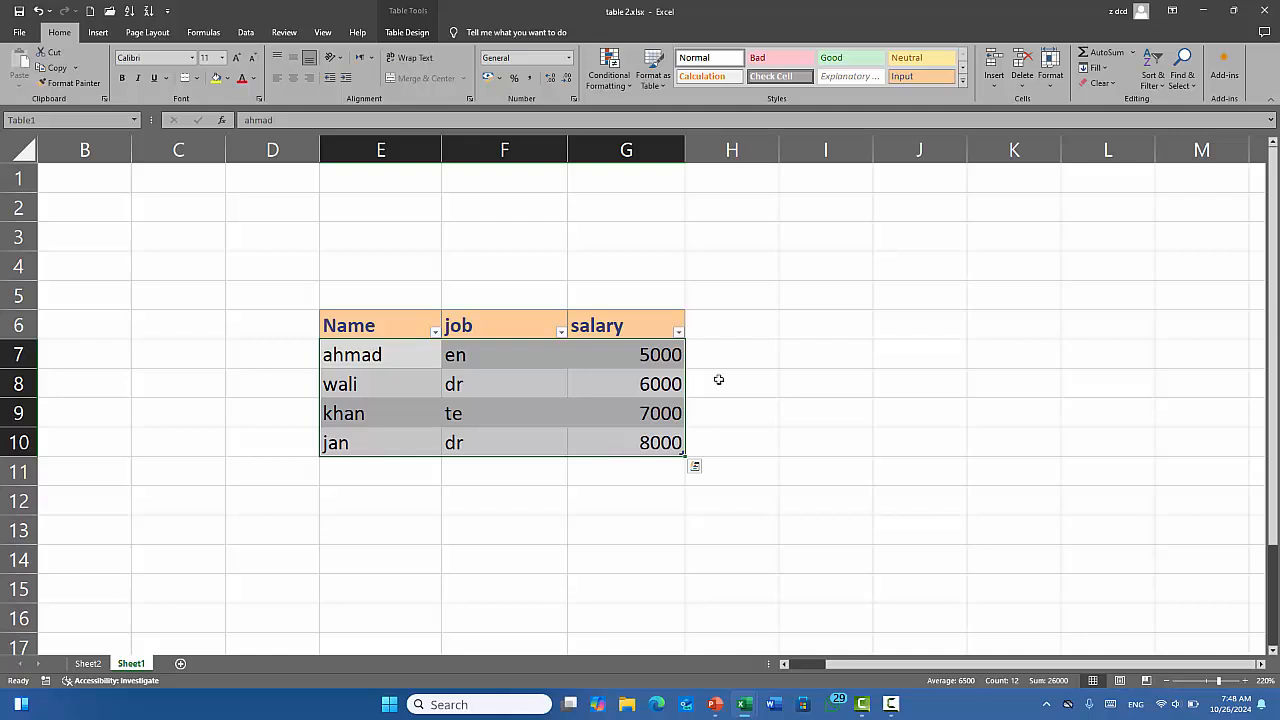
pyautogui.click(1062, 79)
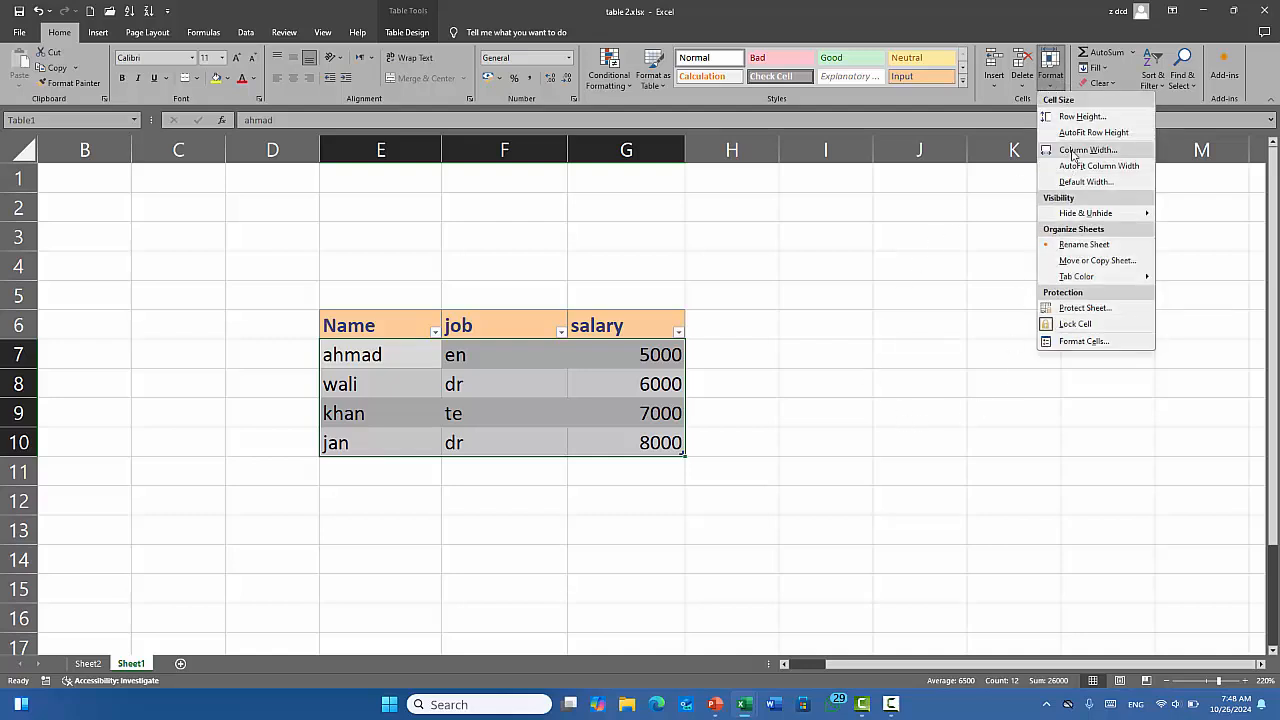
# Drag the column E border to widen the Name column.
pyautogui.click(837, 431)
pyautogui.click(630, 406)
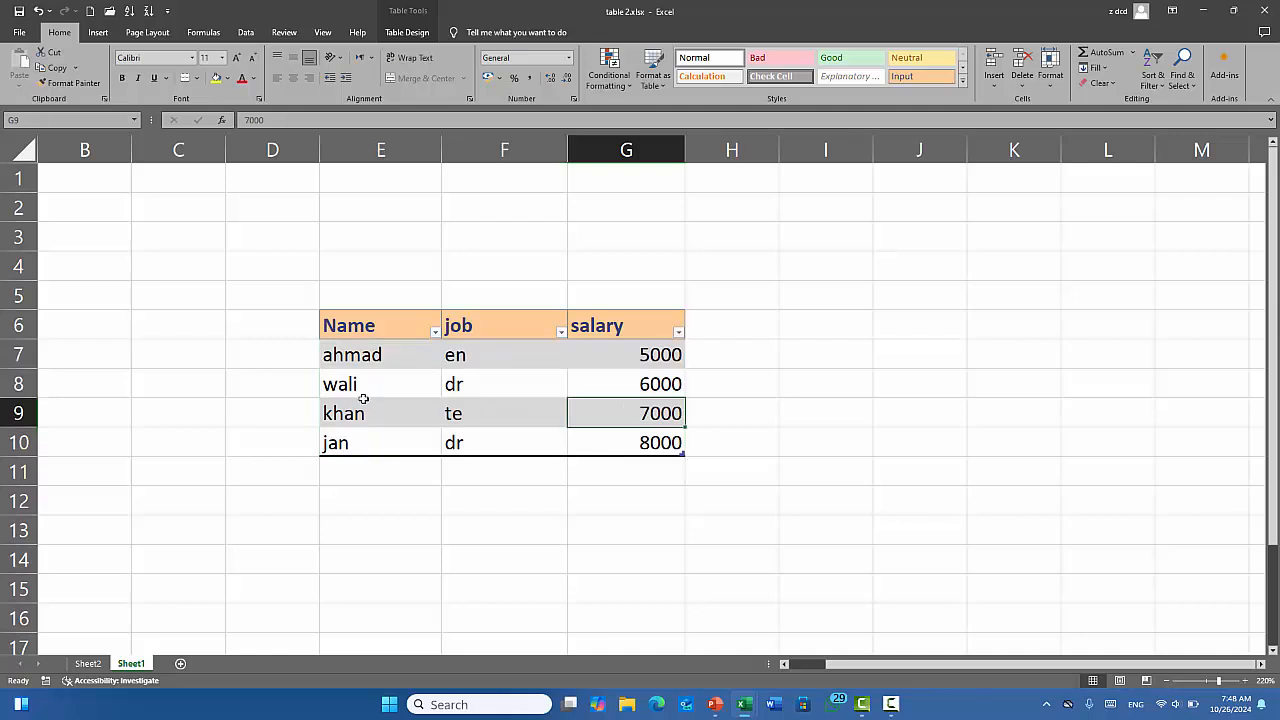
pyautogui.moveTo(441, 149); pyautogui.dragTo(588, 153)
pyautogui.click(474, 360)
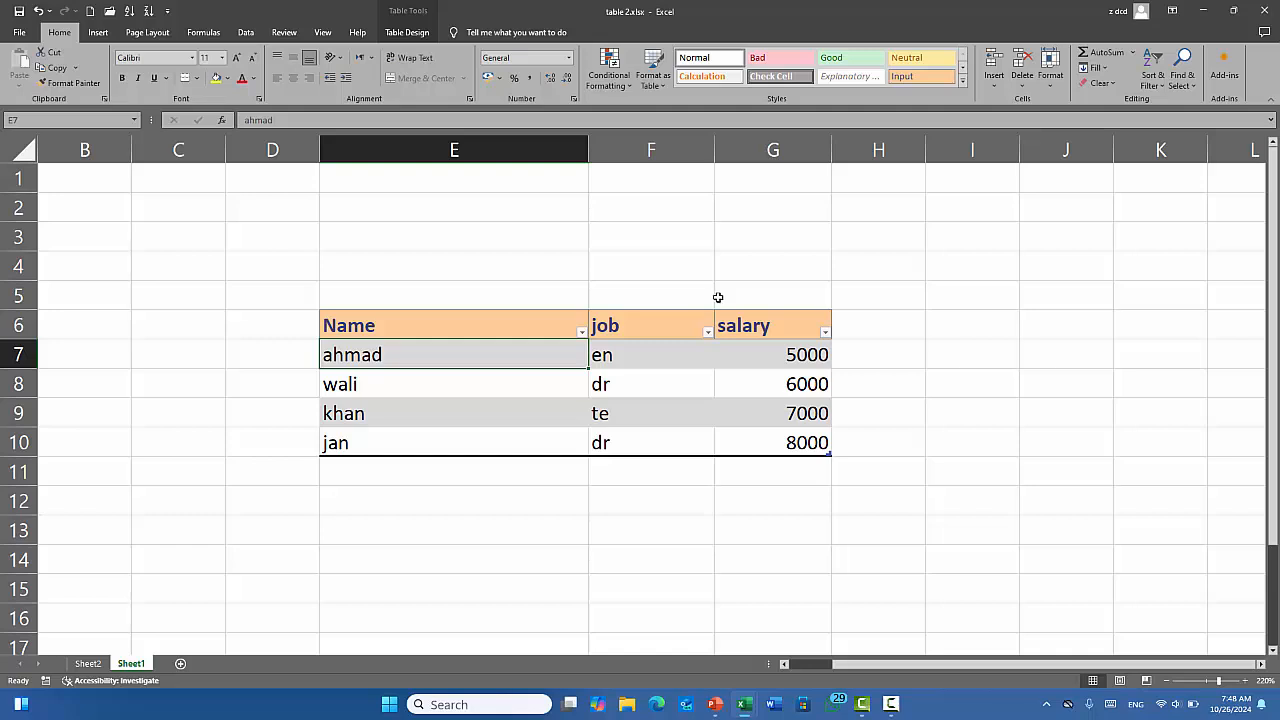
# View the Column Width and Default Width dialogs, cancelling both unchanged.
pyautogui.click(1050, 78)
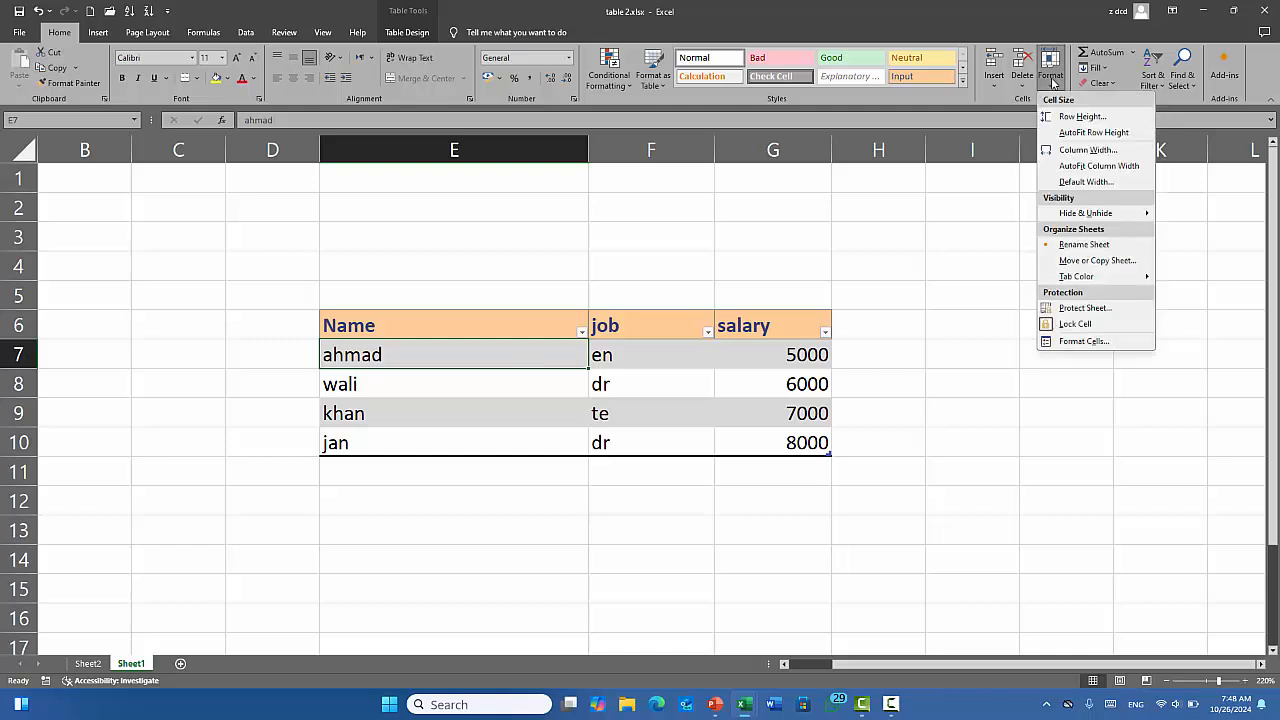
pyautogui.click(1086, 150)
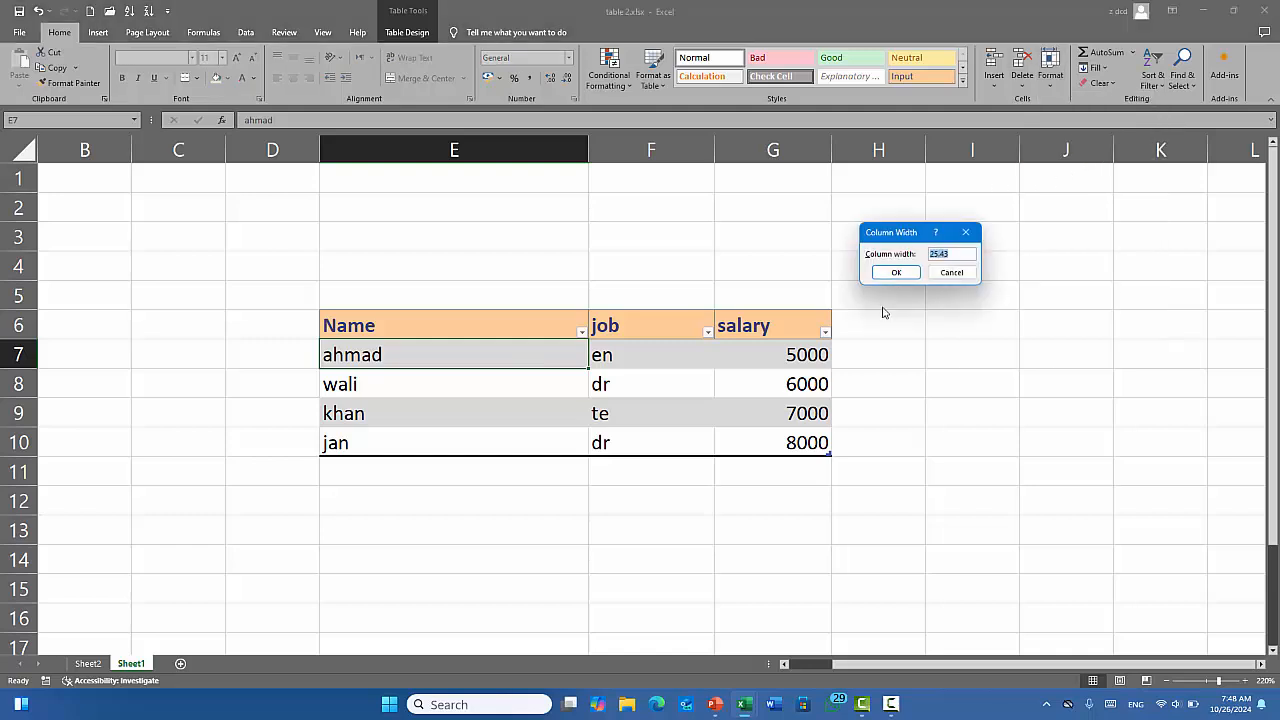
pyautogui.click(950, 273)
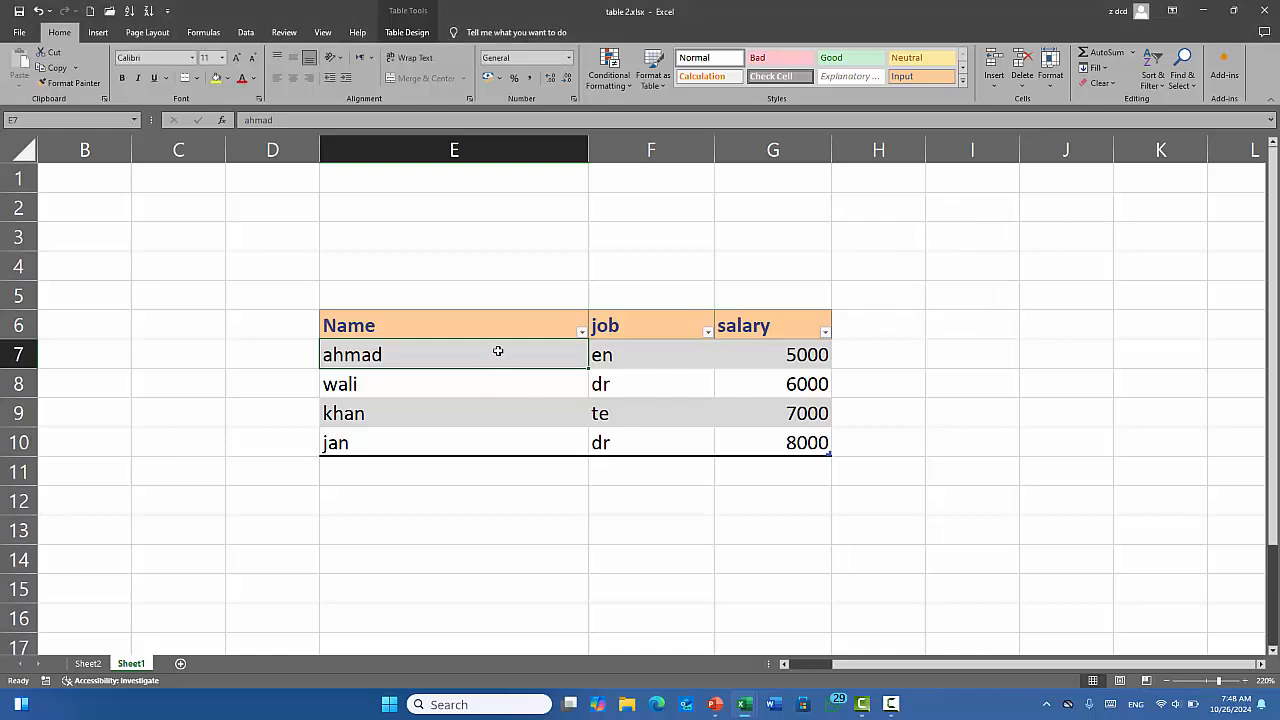
pyautogui.click(1049, 80)
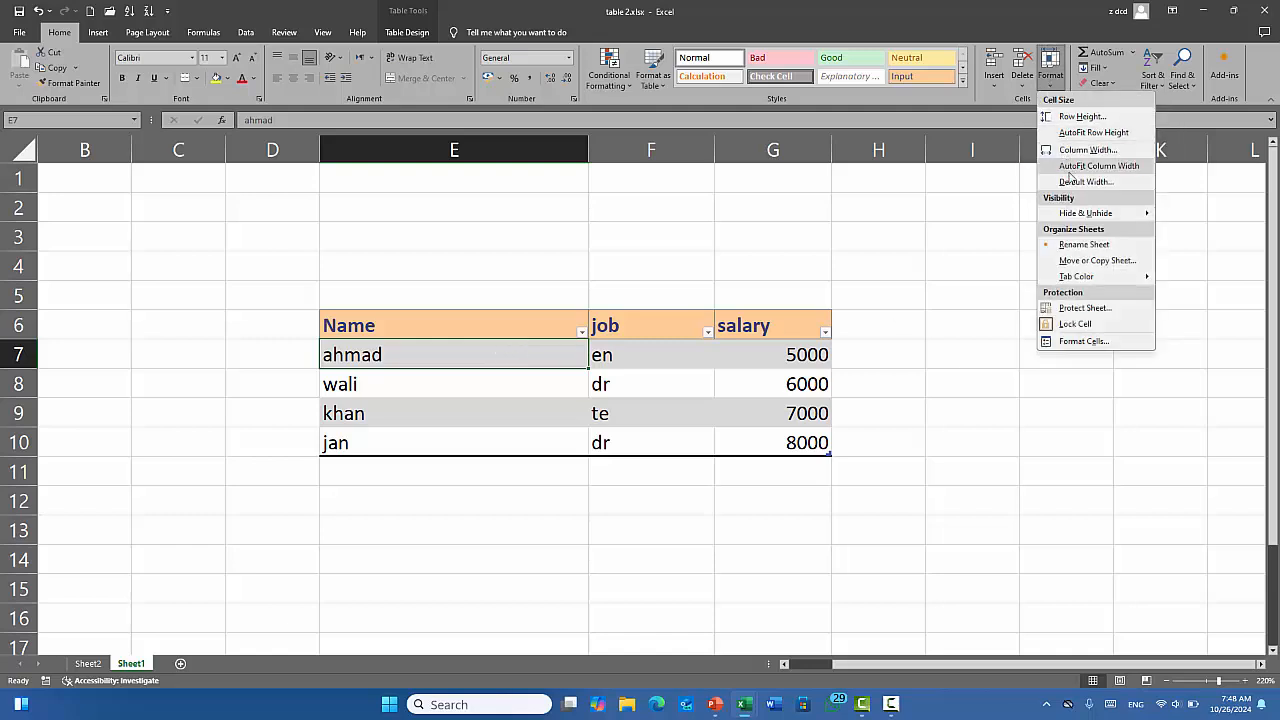
pyautogui.click(1118, 183)
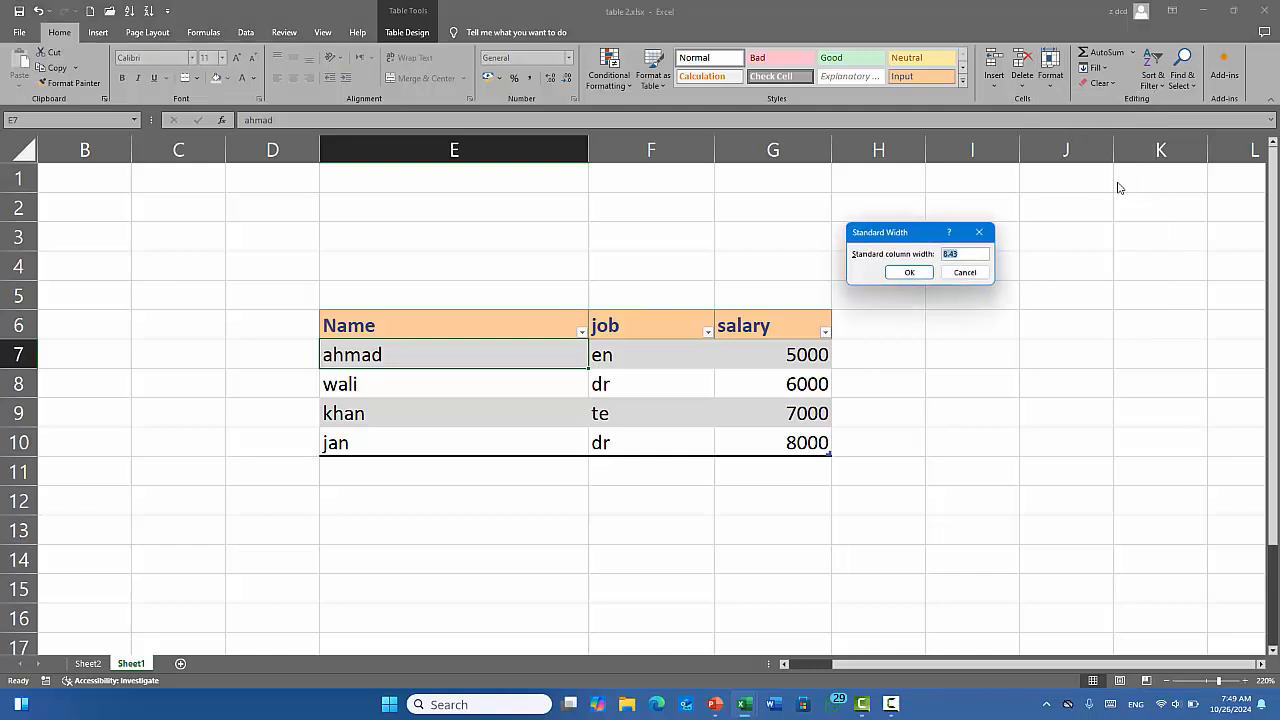
pyautogui.click(963, 274)
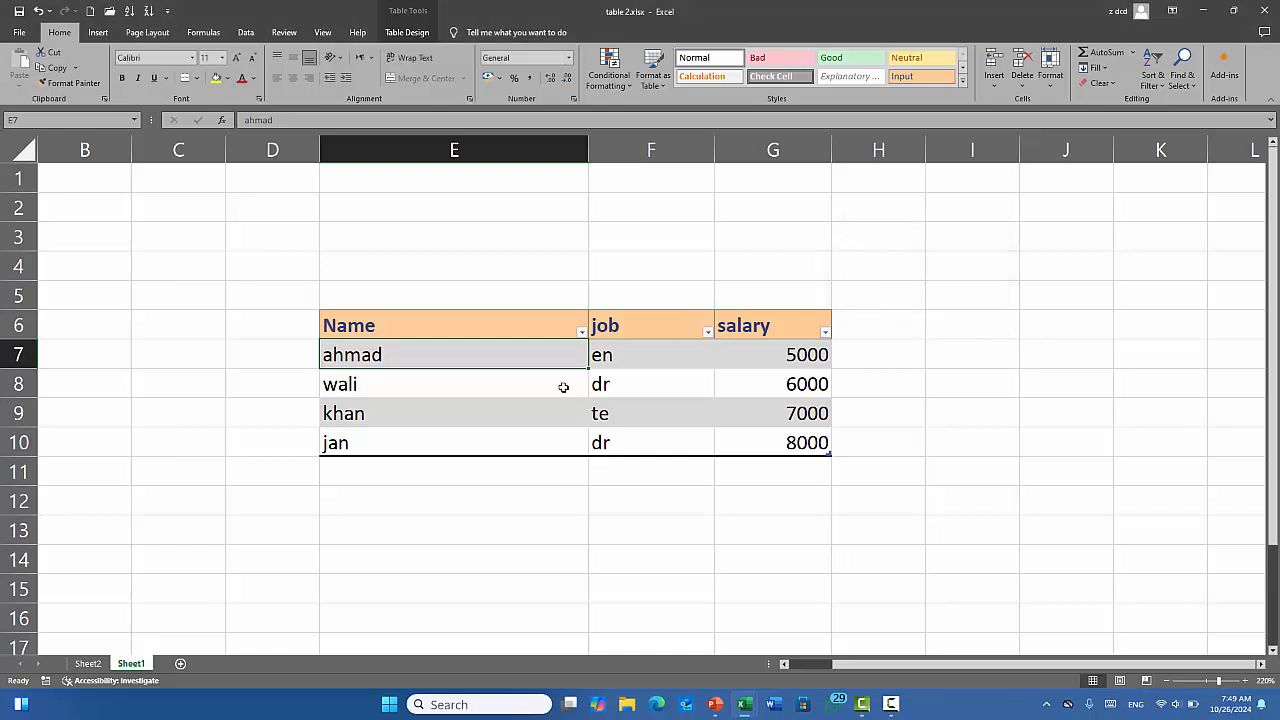
pyautogui.click(1061, 86)
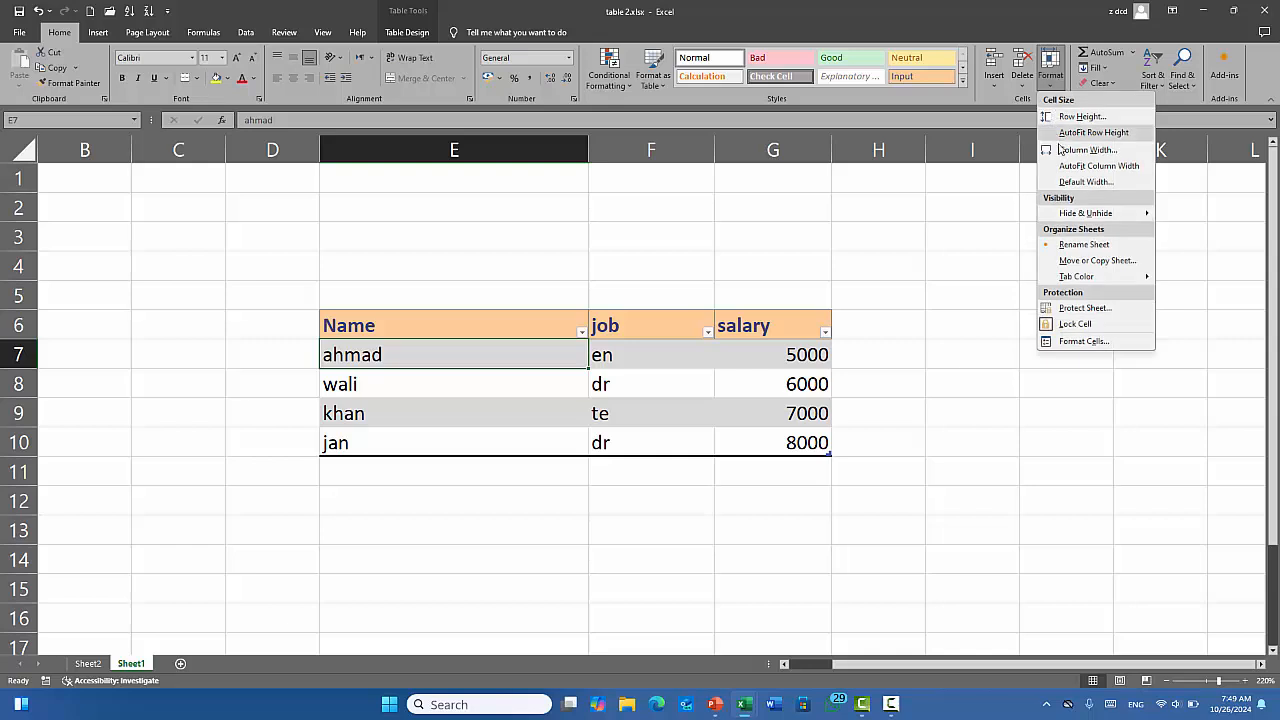
# Set column E's width to 8.43, then reopen Column Width with Alt+H,O,W and cancel.
pyautogui.click(1090, 153)
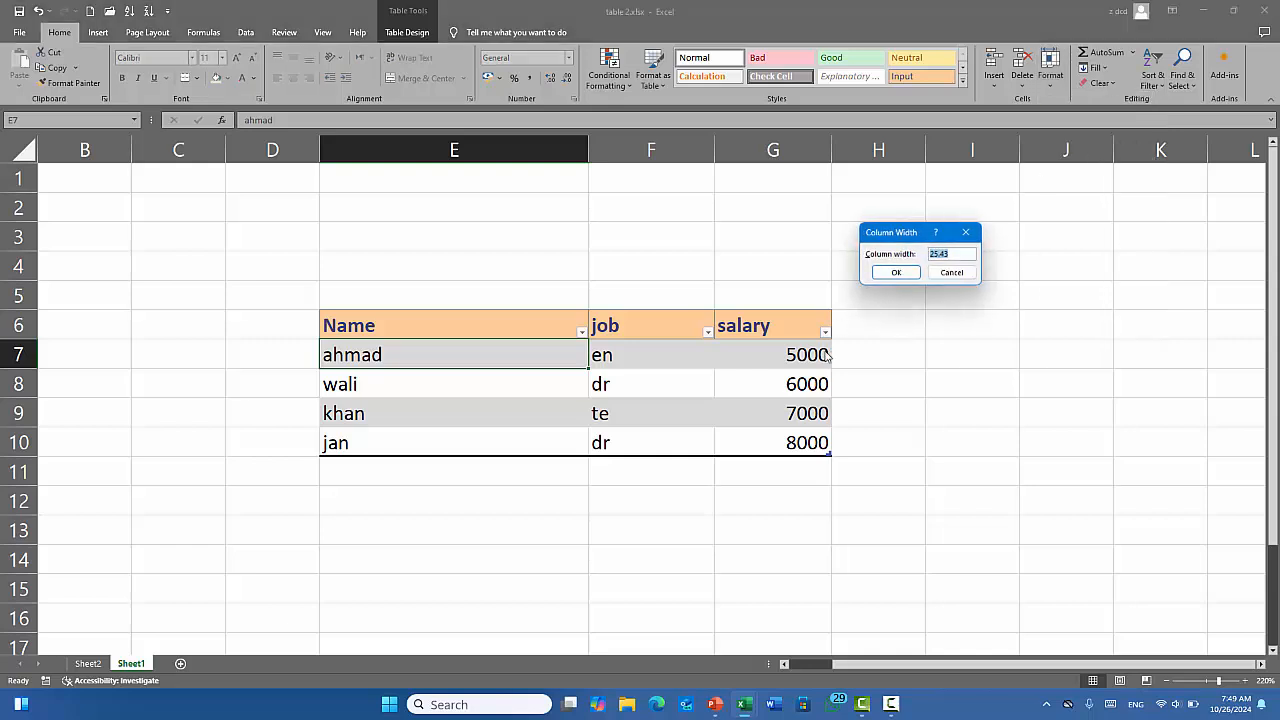
pyautogui.write('8.43')
pyautogui.press('Return')
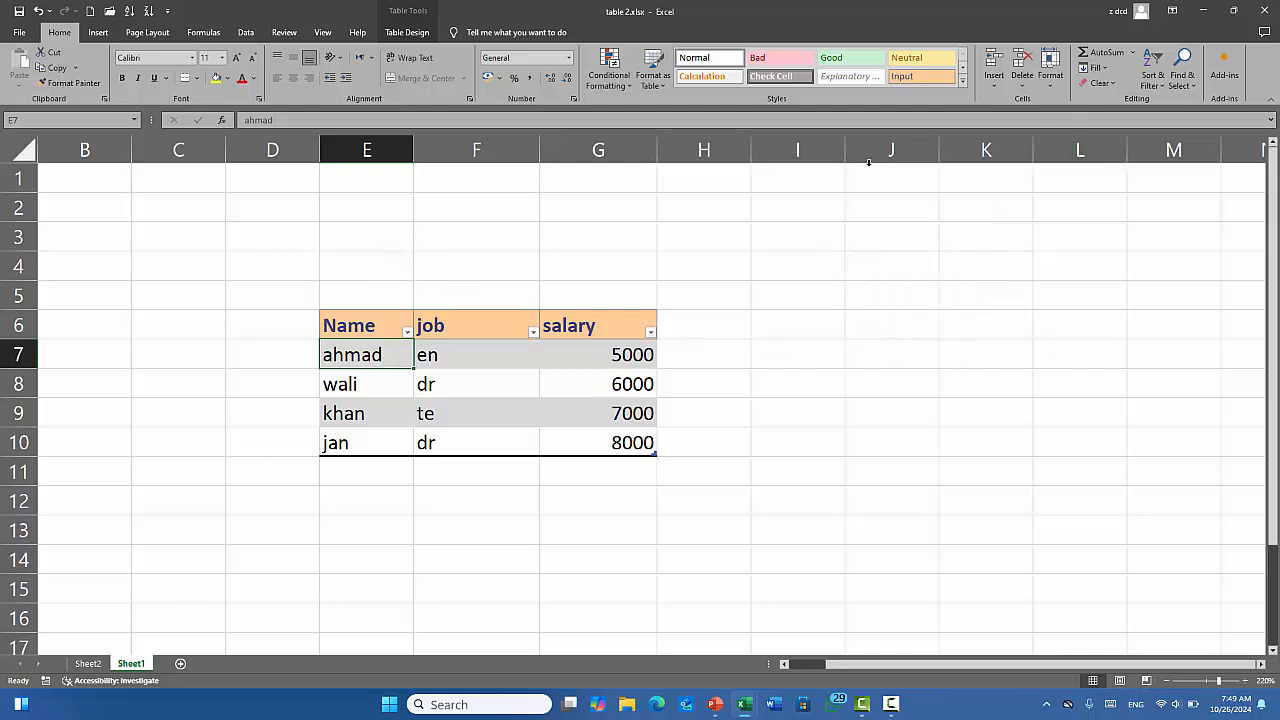
pyautogui.hotkey('alt', 'h')
pyautogui.press('o')
pyautogui.press('w')
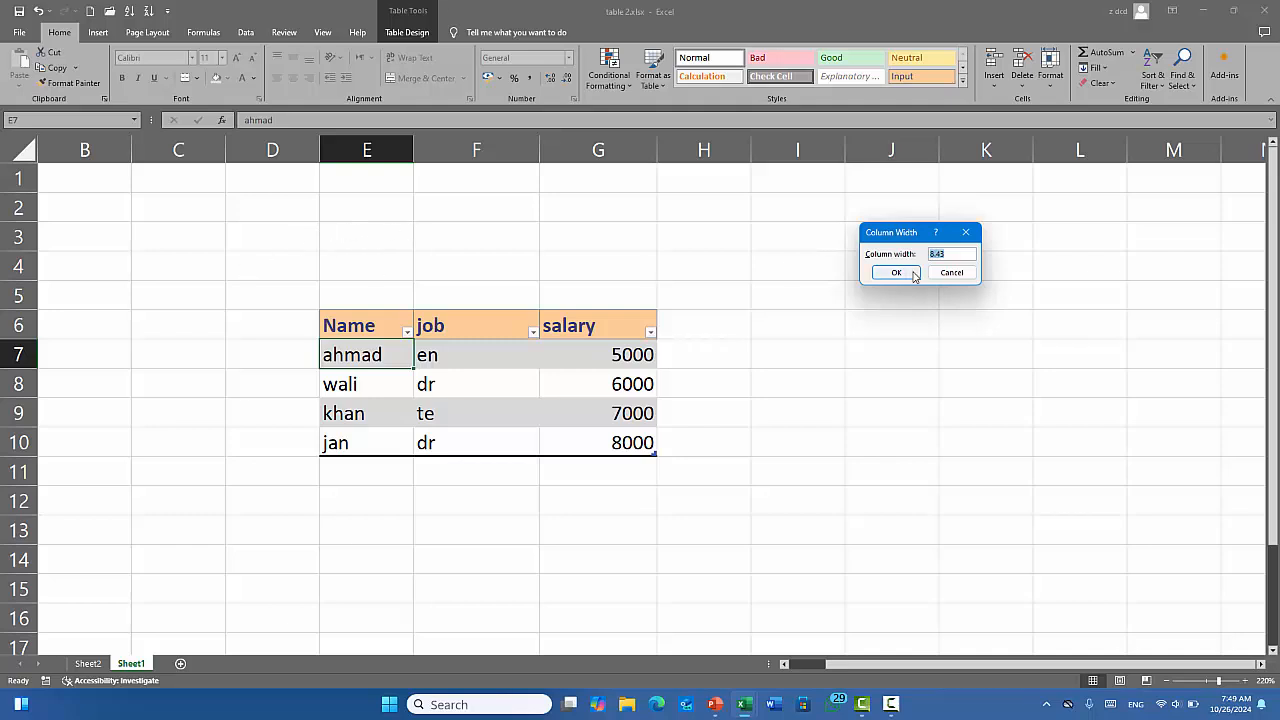
pyautogui.click(950, 272)
pyautogui.click(476, 202)
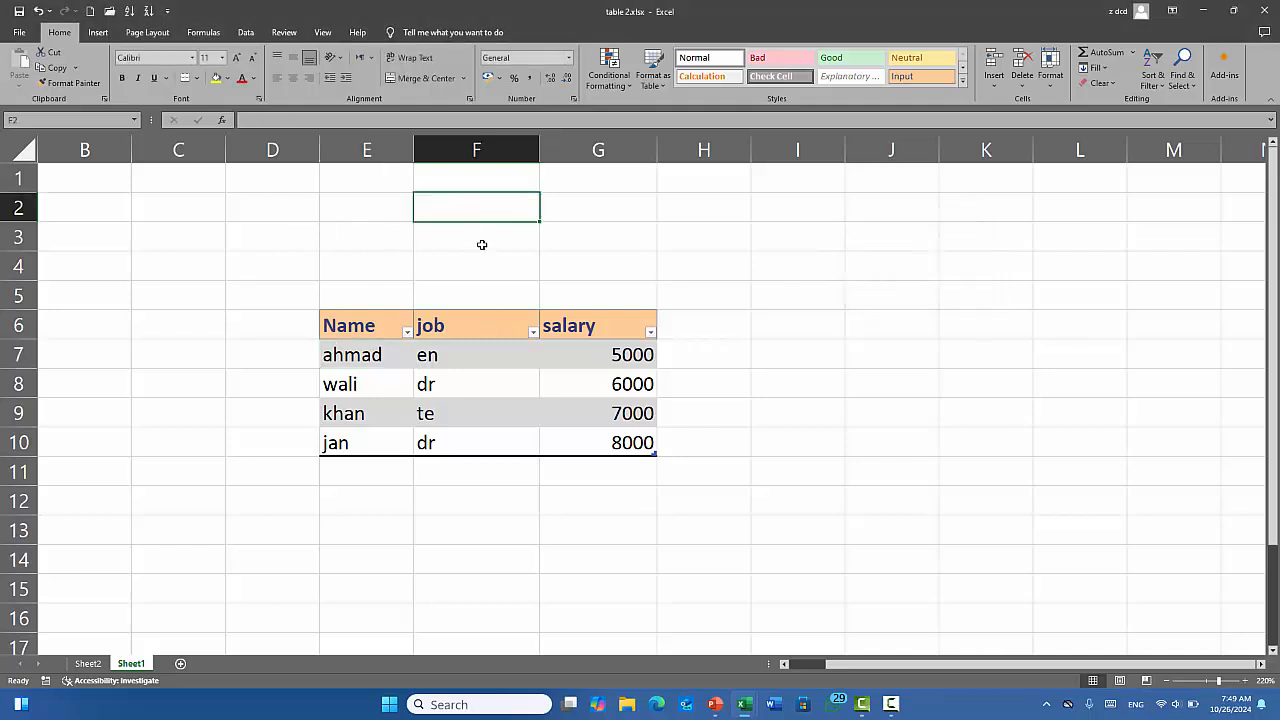
pyautogui.click(500, 326)
pyautogui.click(483, 214)
pyautogui.click(488, 286)
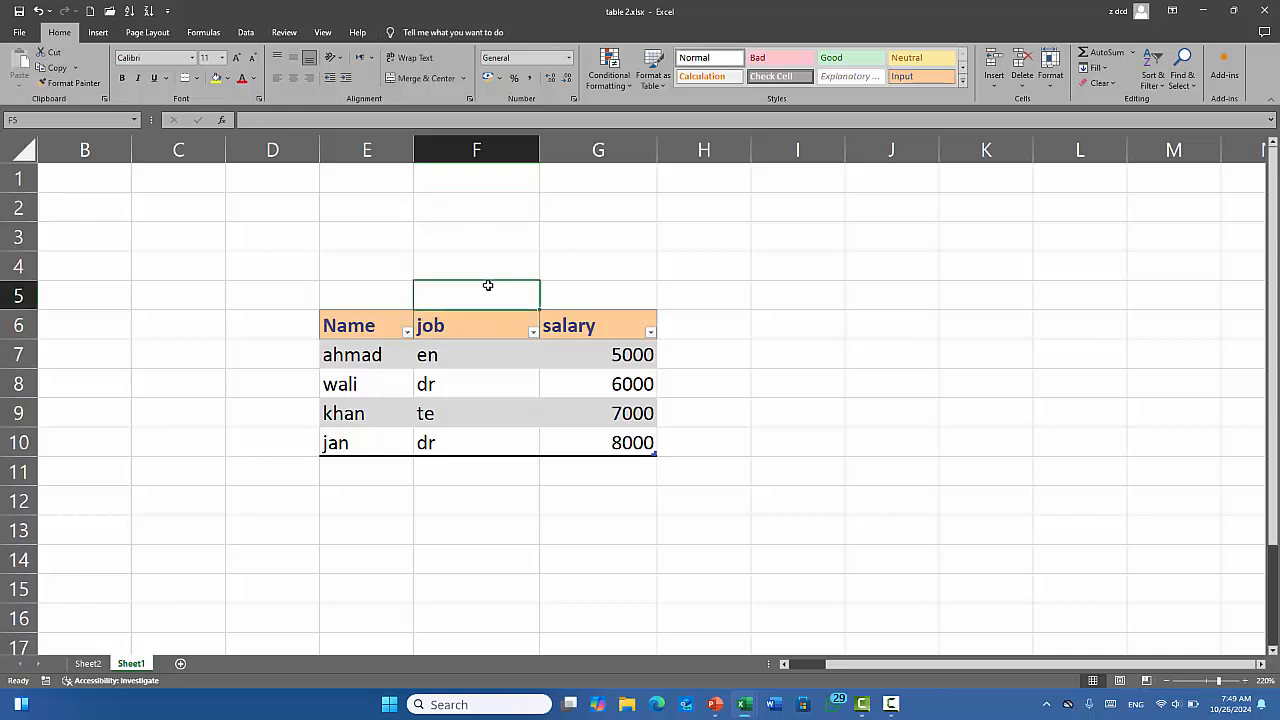
# Set the job column F to 8.43 width, then drag columns E and F slightly wider.
pyautogui.click(1056, 77)
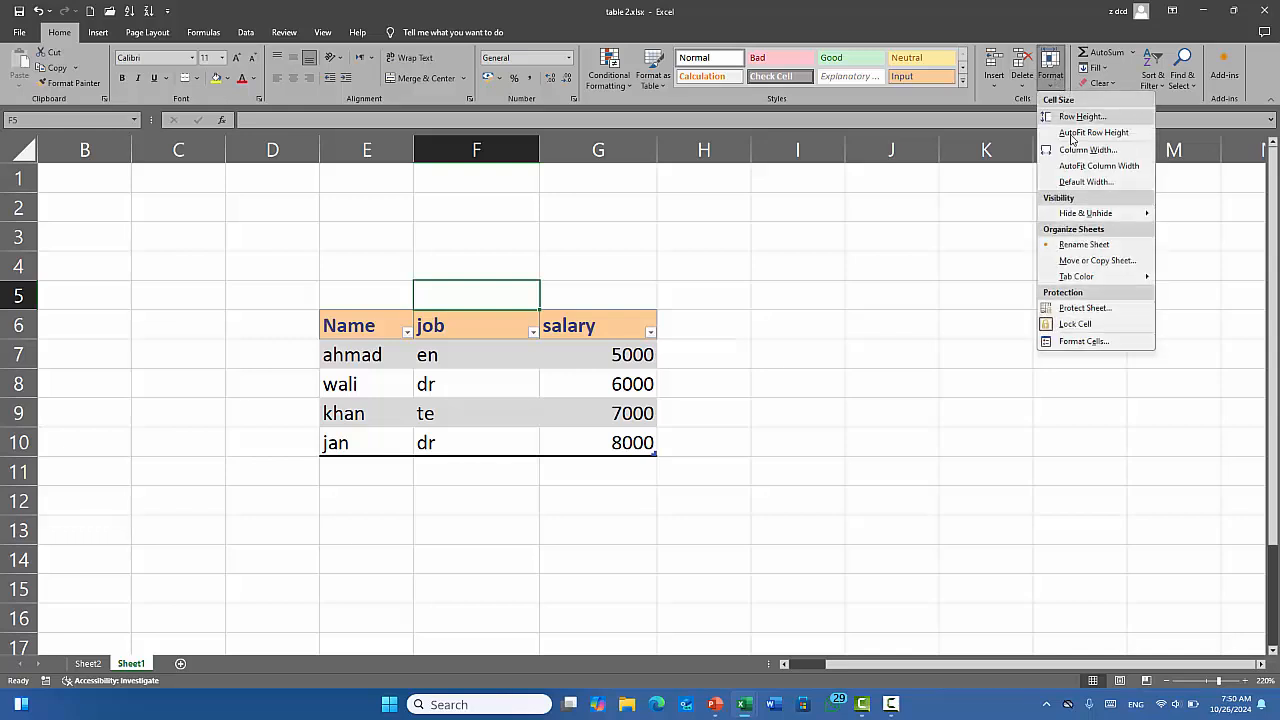
pyautogui.click(1078, 186)
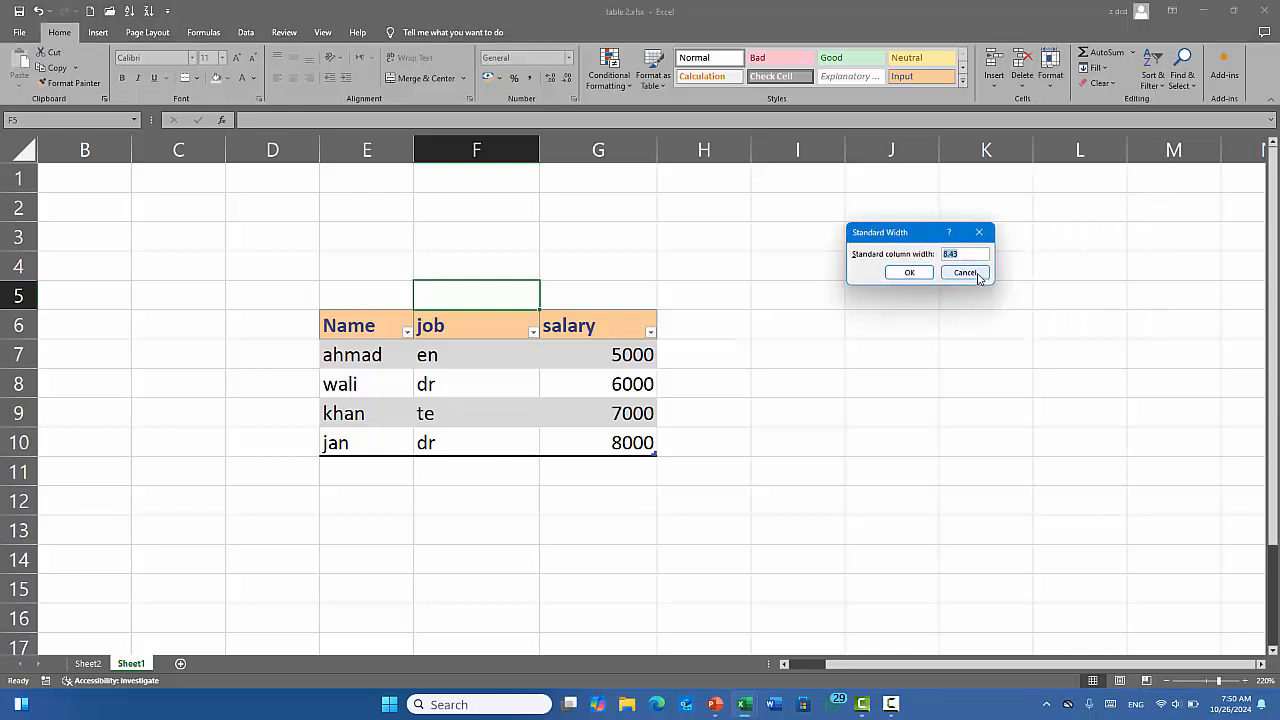
pyautogui.click(984, 270)
pyautogui.click(1052, 72)
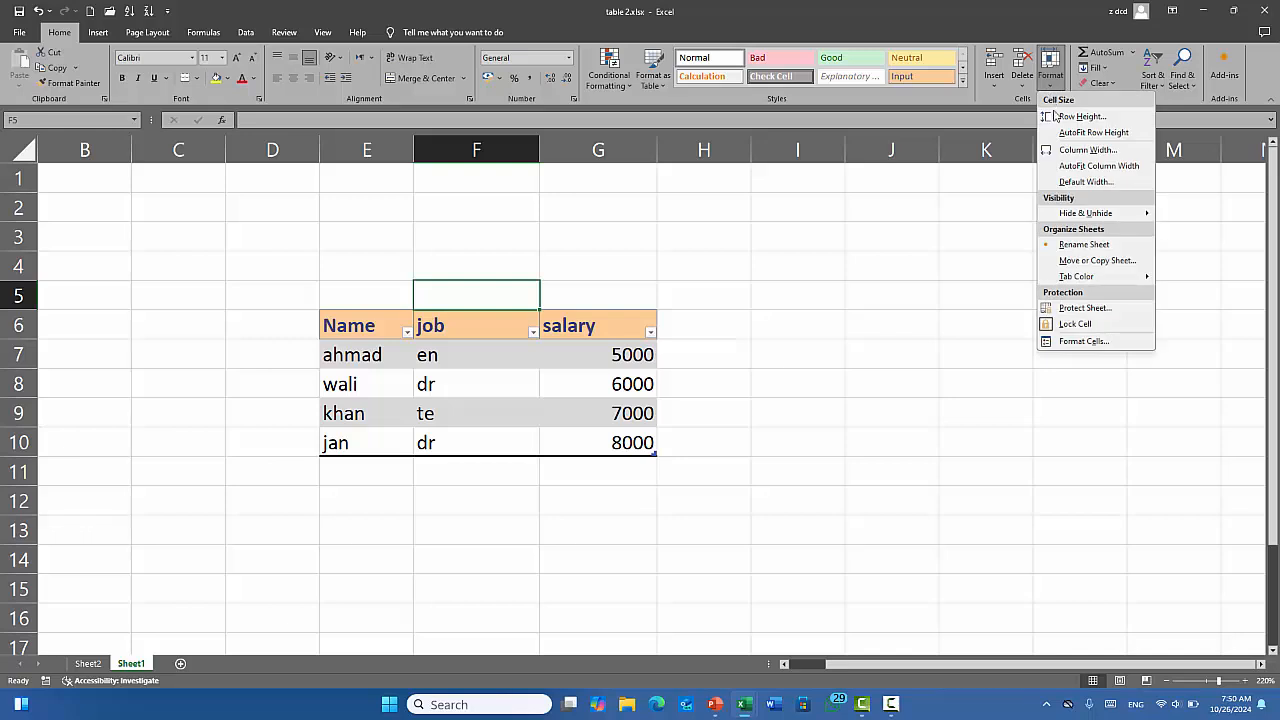
pyautogui.click(1063, 143)
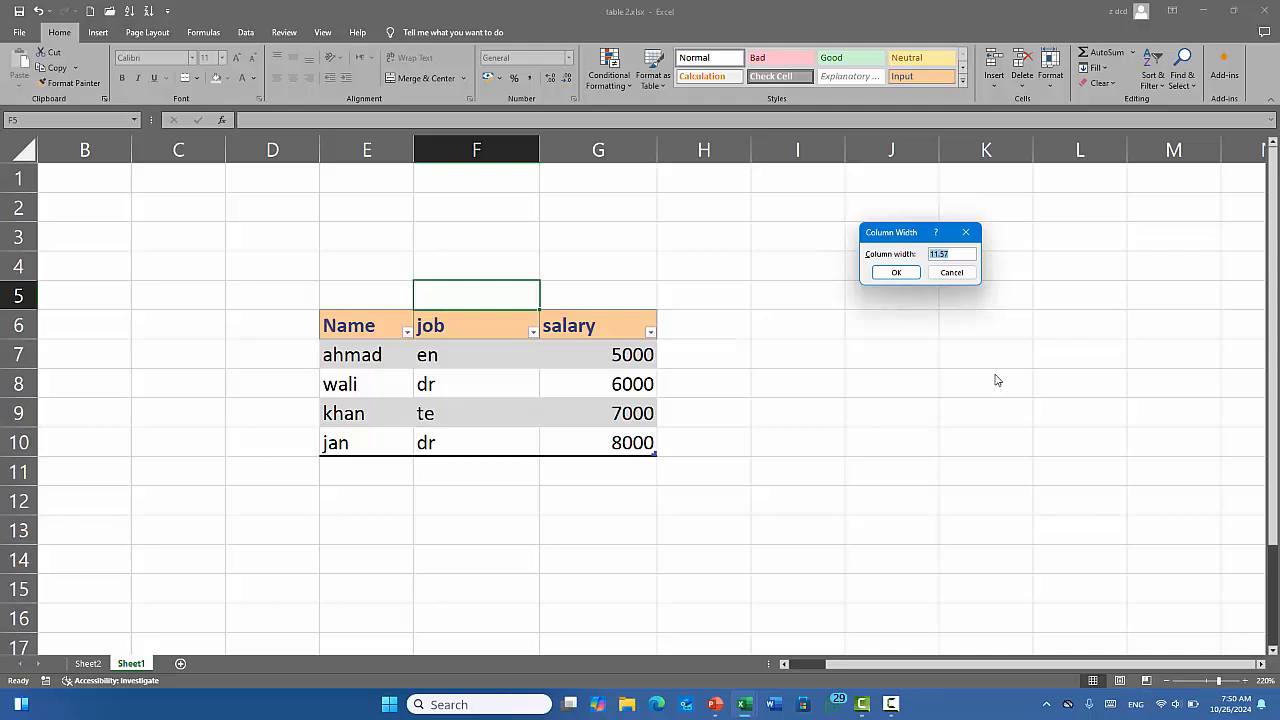
pyautogui.write('8.43')
pyautogui.click(882, 274)
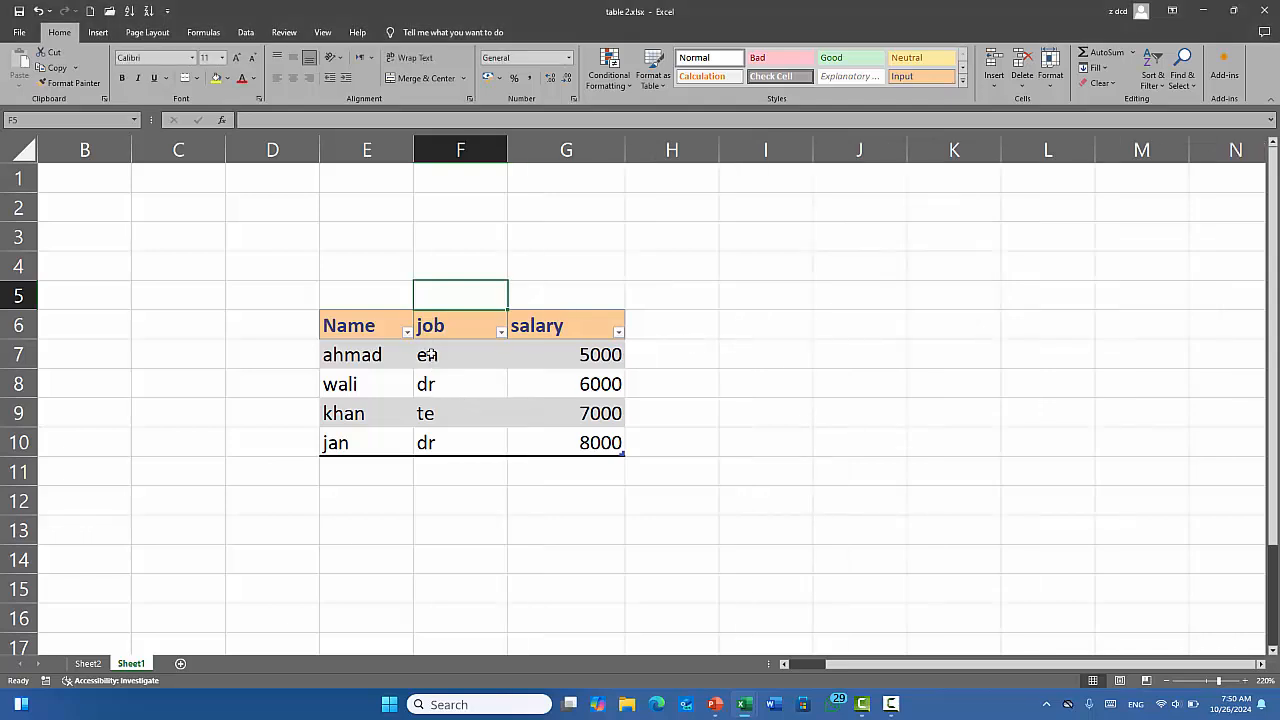
pyautogui.moveTo(413, 149); pyautogui.dragTo(445, 149)
pyautogui.moveTo(540, 149); pyautogui.dragTo(558, 149)
# Narrow the salary column G to a width of 5.29, then select the table E6:G10.
pyautogui.click(1050, 75)
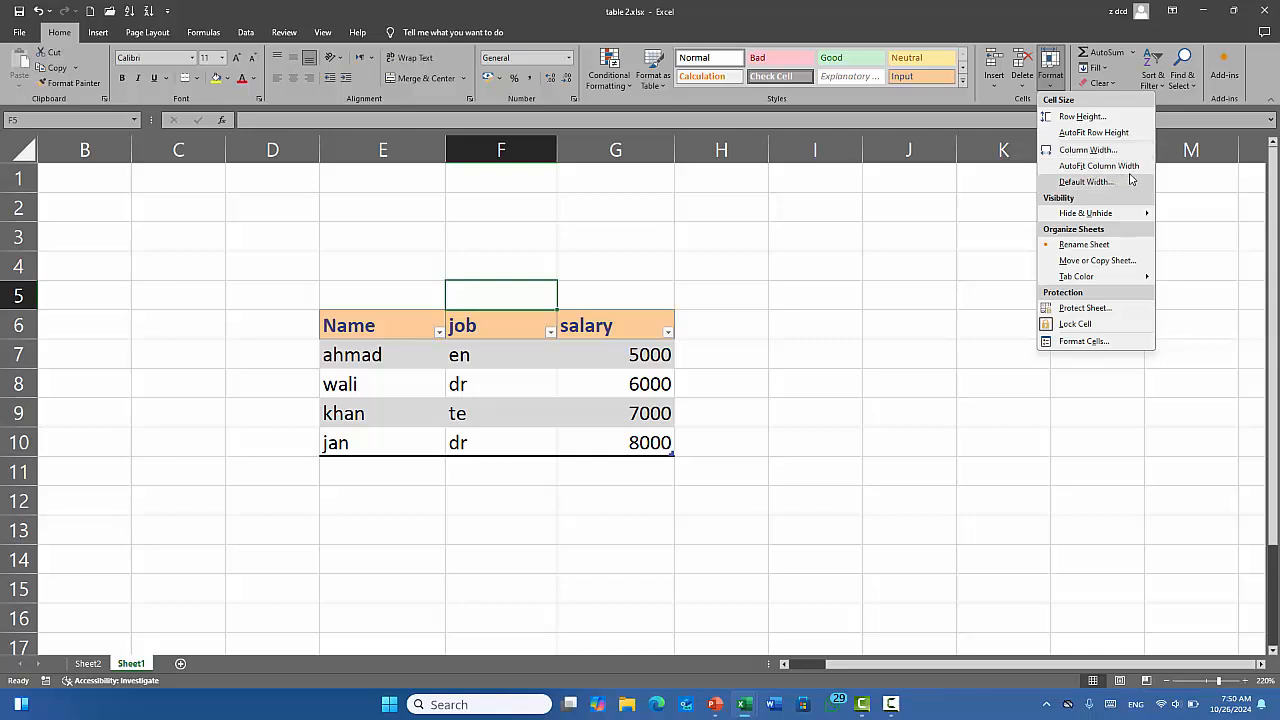
pyautogui.click(848, 328)
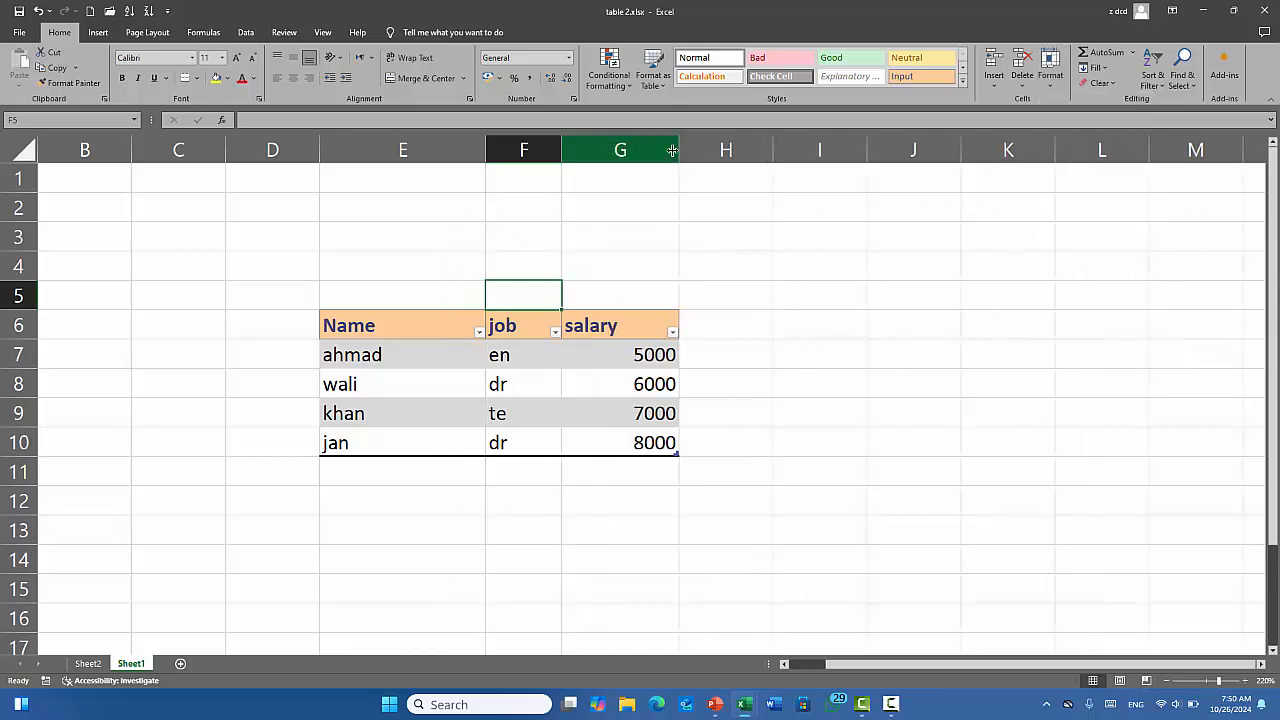
pyautogui.moveTo(677, 149); pyautogui.dragTo(623, 157)
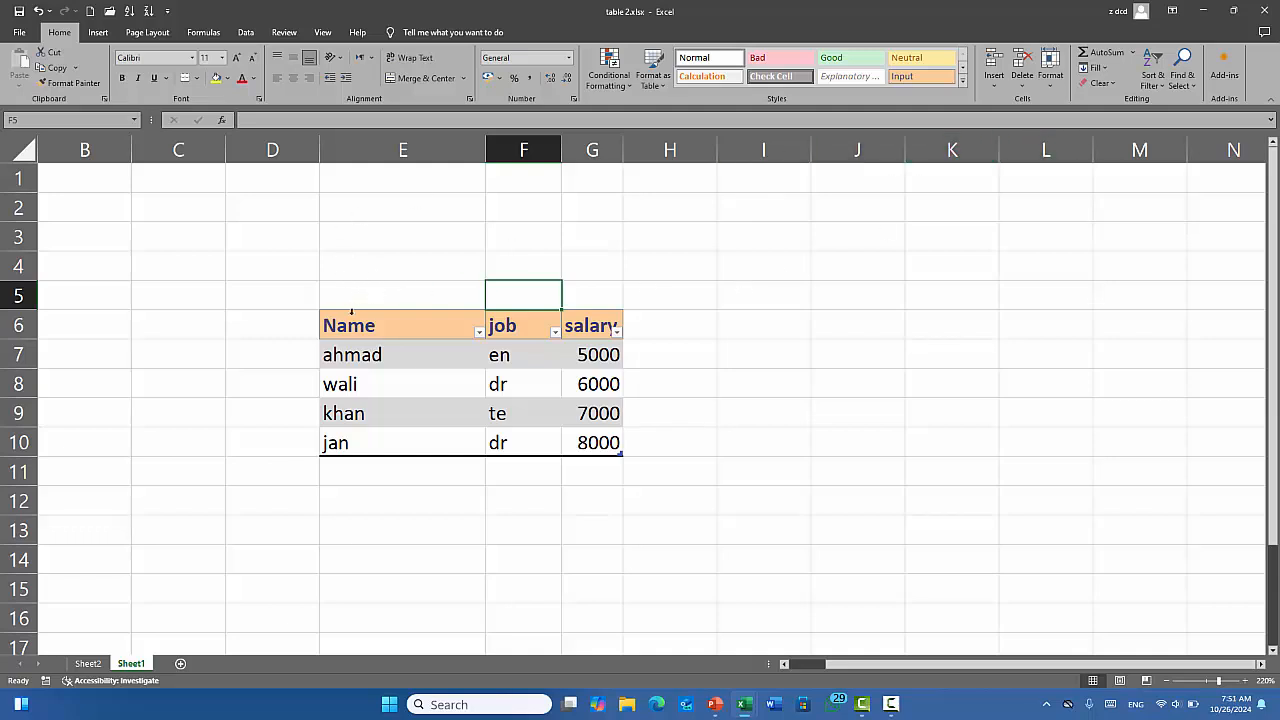
pyautogui.moveTo(331, 322); pyautogui.dragTo(563, 441)
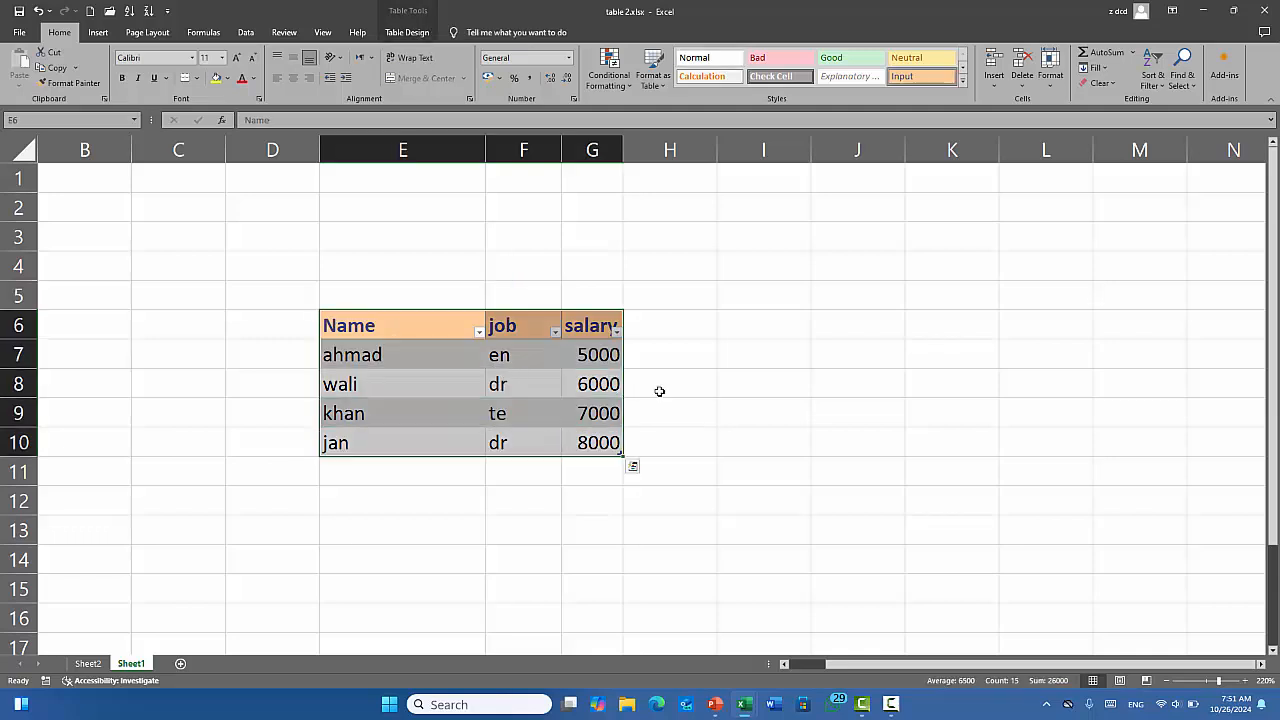
# AutoFit the table's column widths and move the table from E6:G10 up to B1:D5.
pyautogui.click(1050, 68)
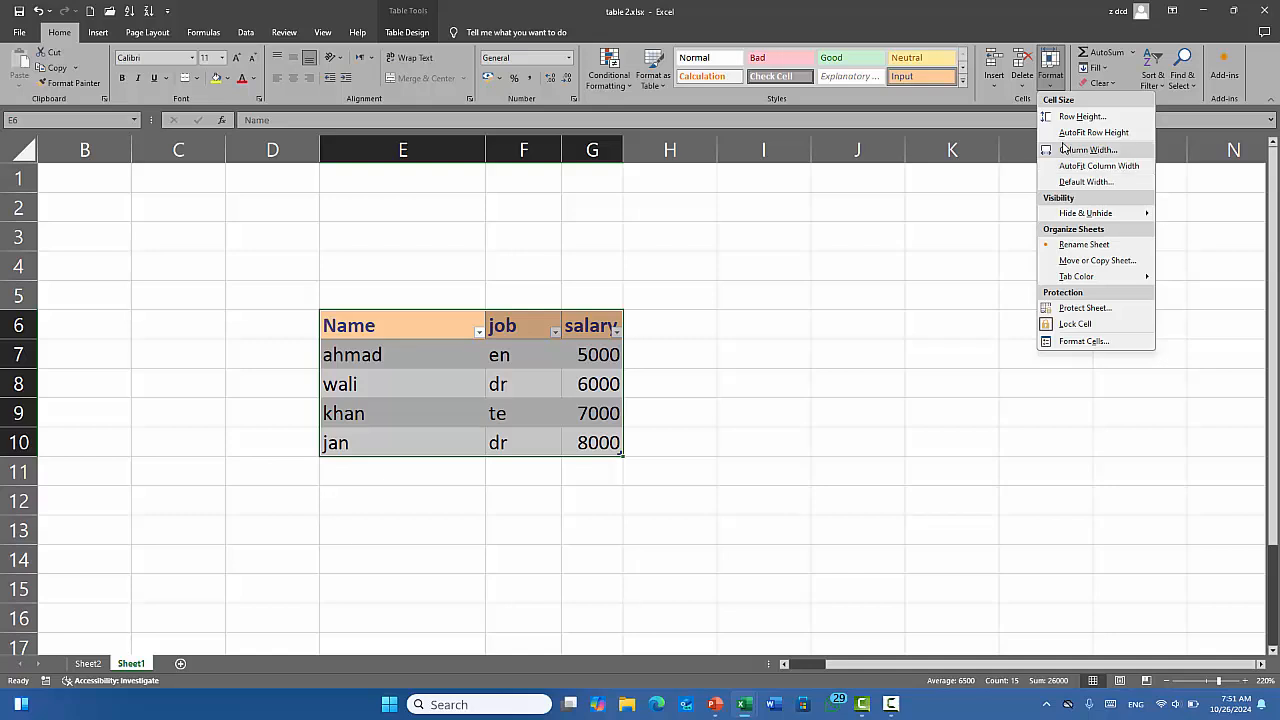
pyautogui.click(1128, 167)
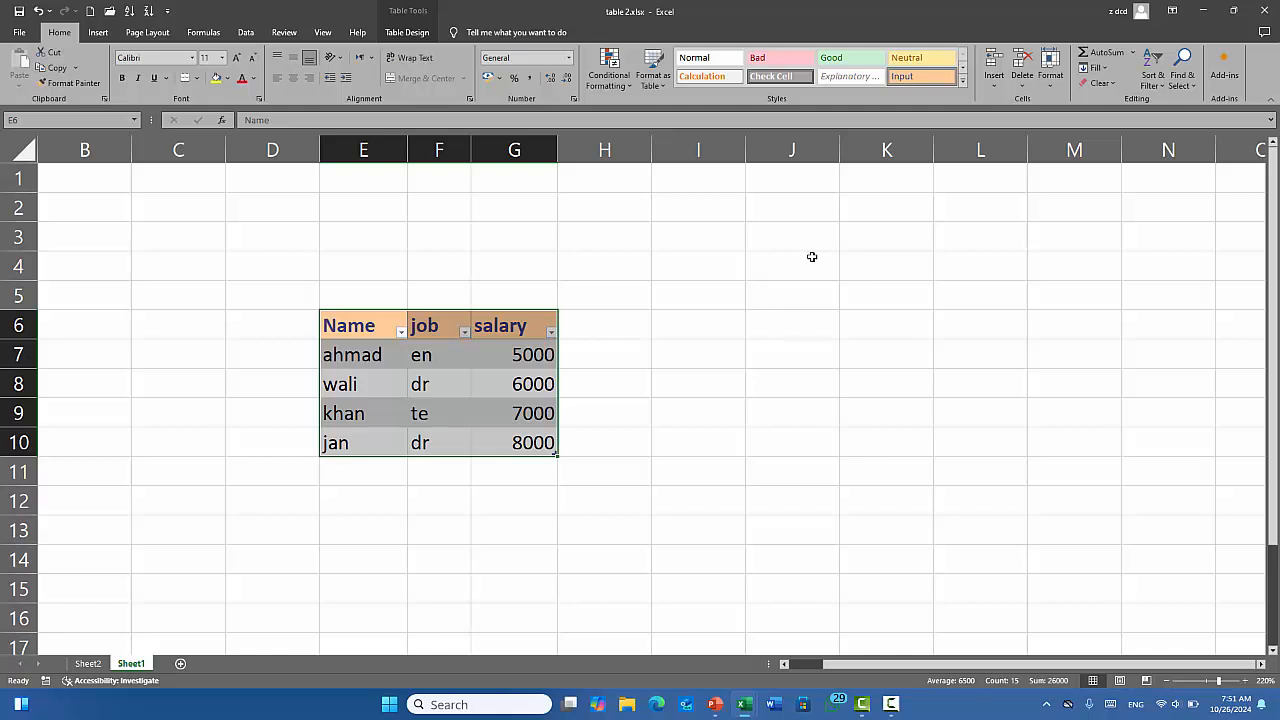
pyautogui.click(1050, 68)
pyautogui.moveTo(1105, 219)
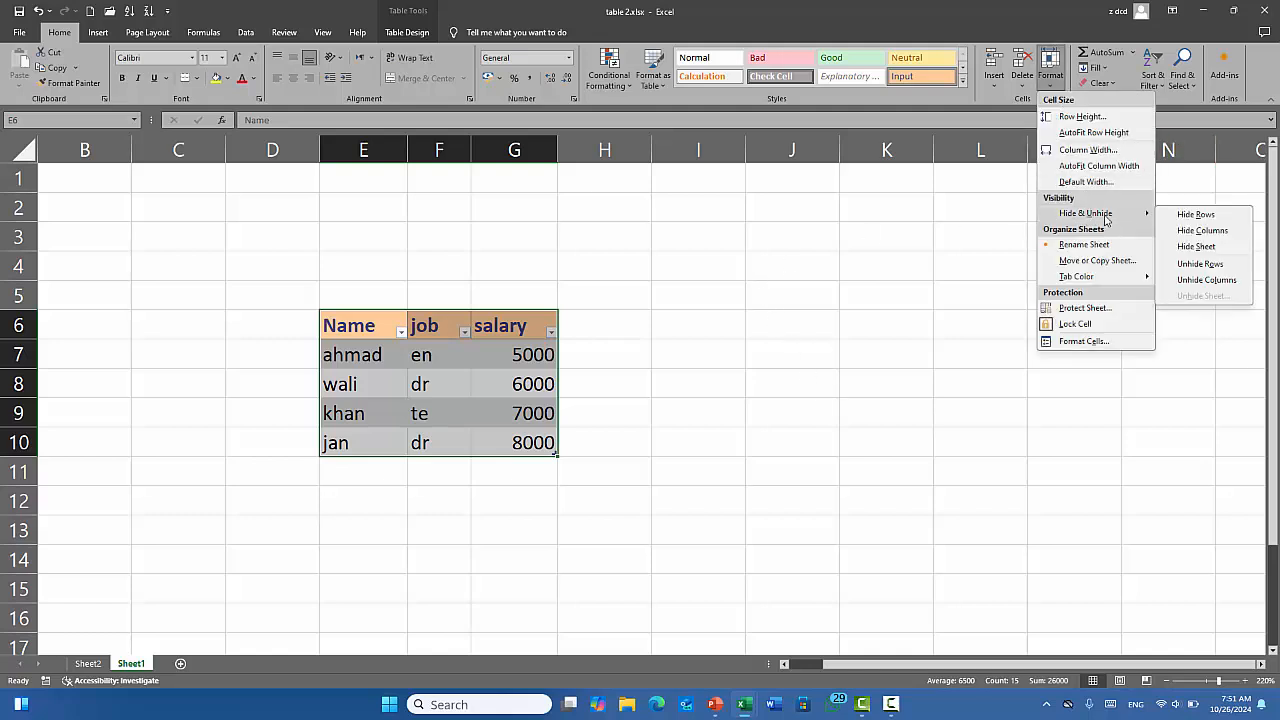
pyautogui.click(471, 374)
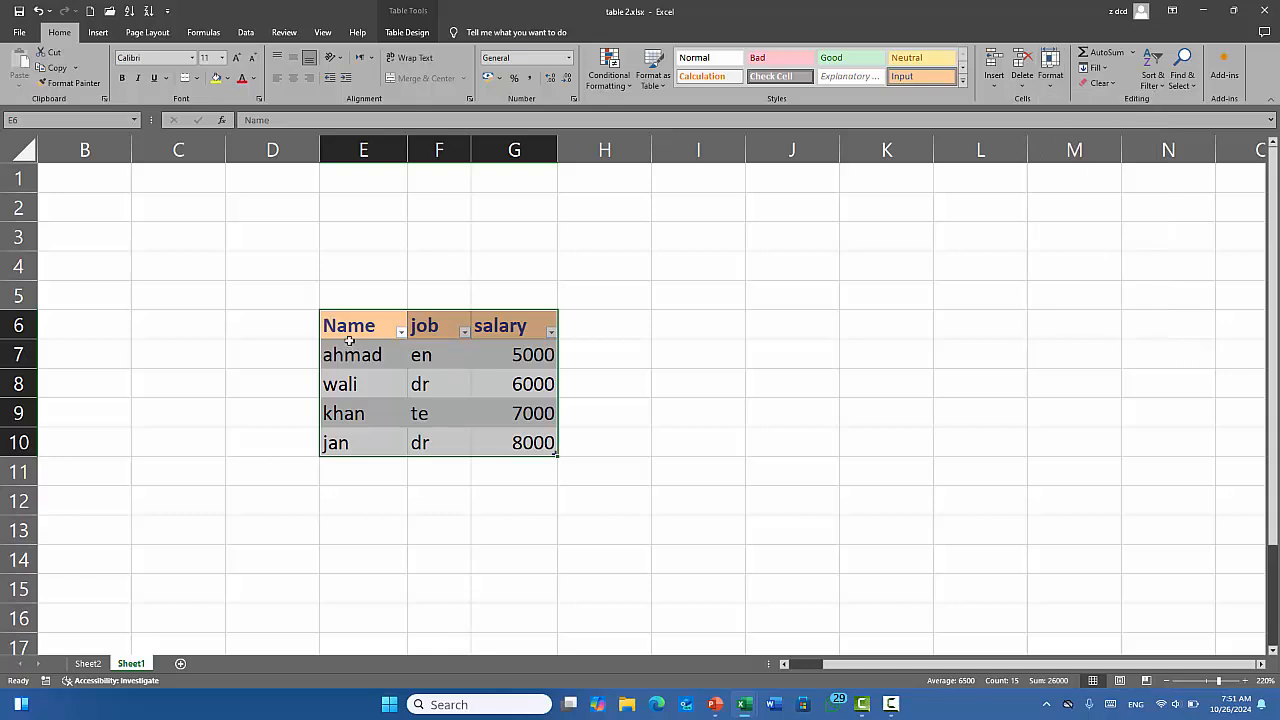
pyautogui.moveTo(330, 315); pyautogui.dragTo(77, 194)
pyautogui.click(146, 342)
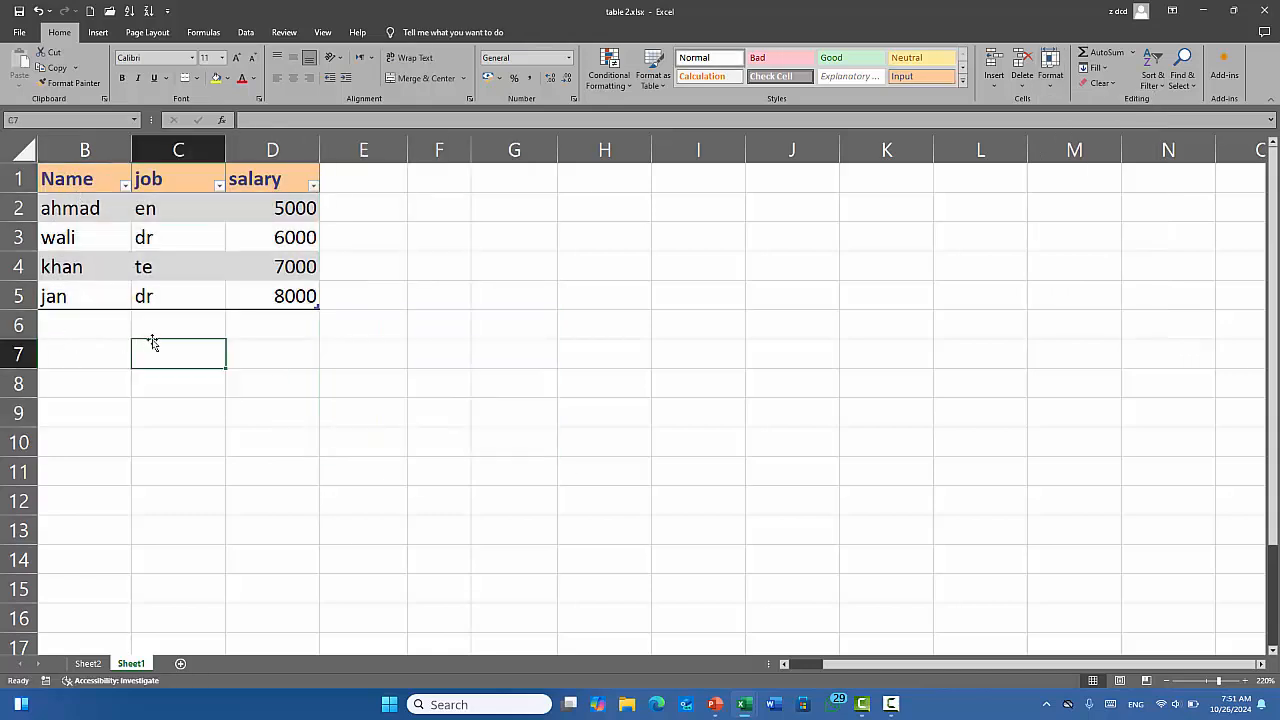
pyautogui.click(75, 238)
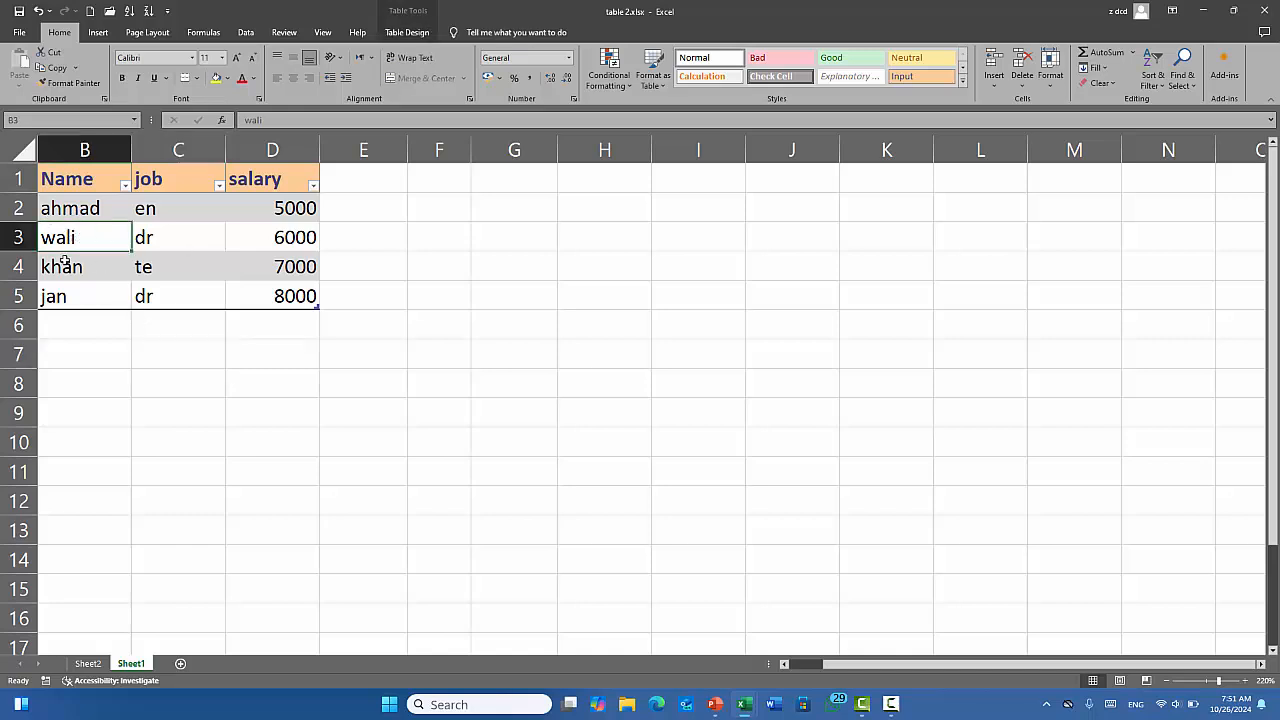
pyautogui.click(1051, 80)
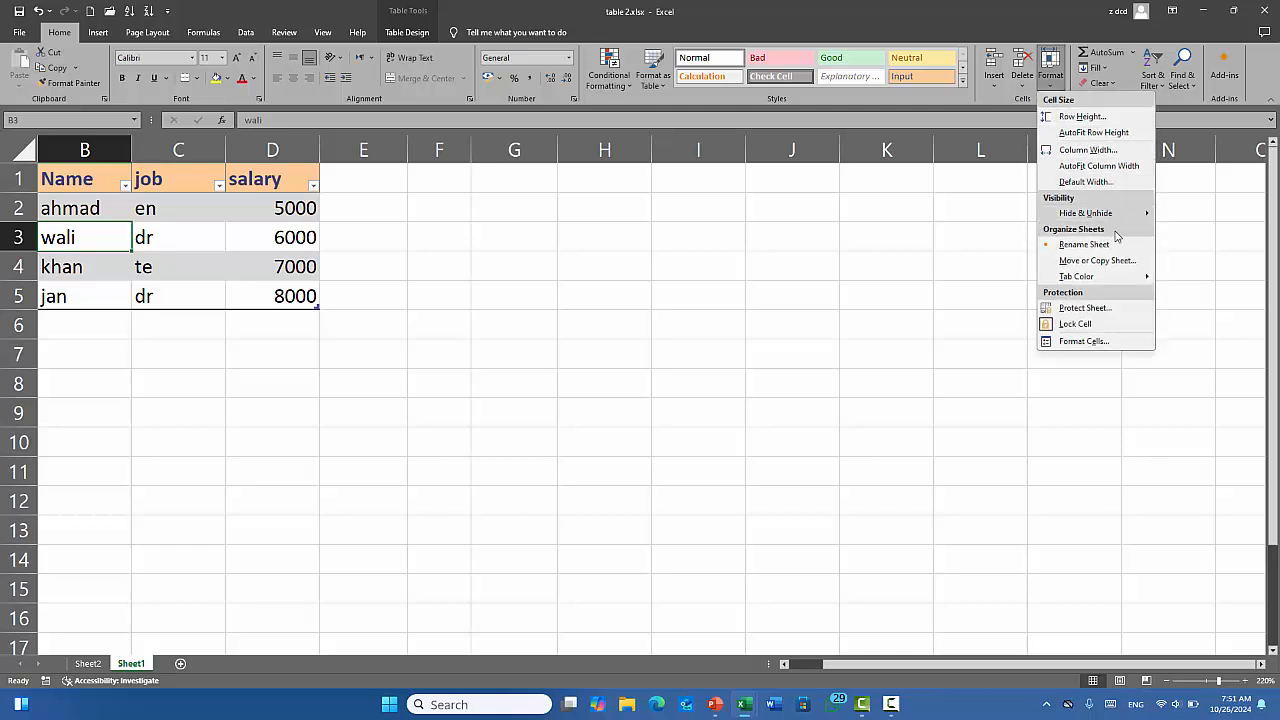
pyautogui.moveTo(1085, 214)
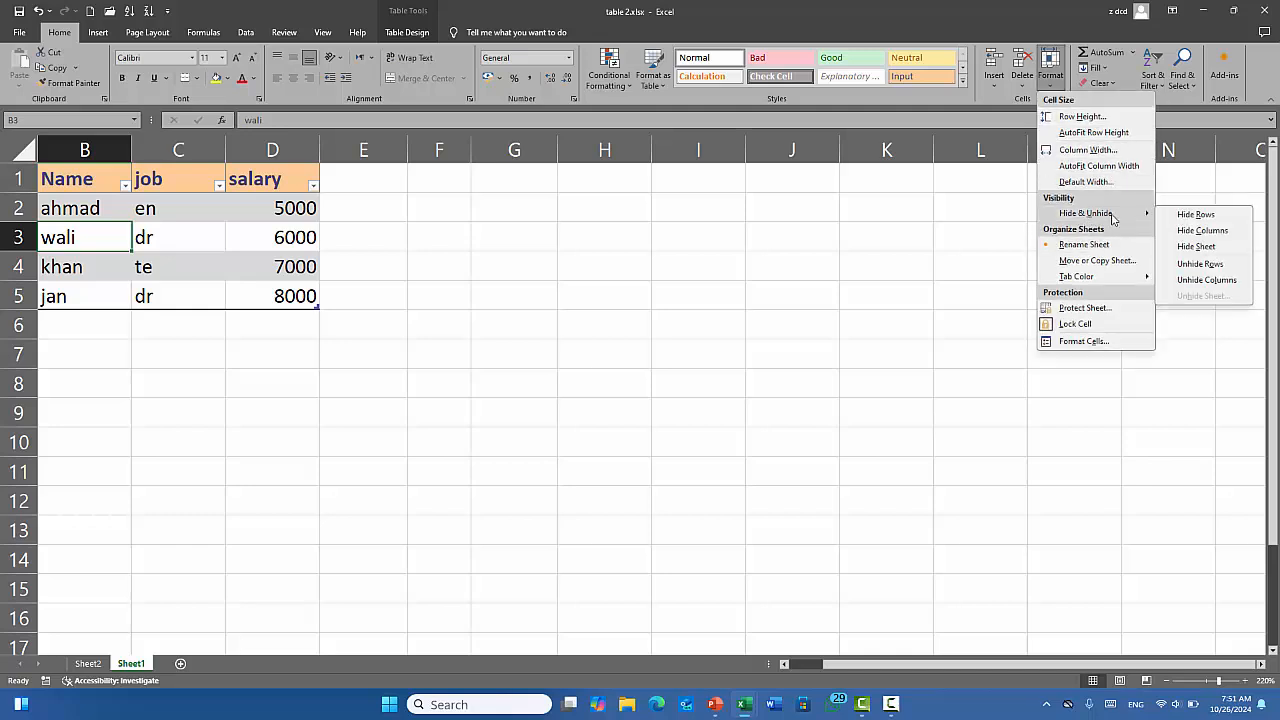
pyautogui.click(1213, 218)
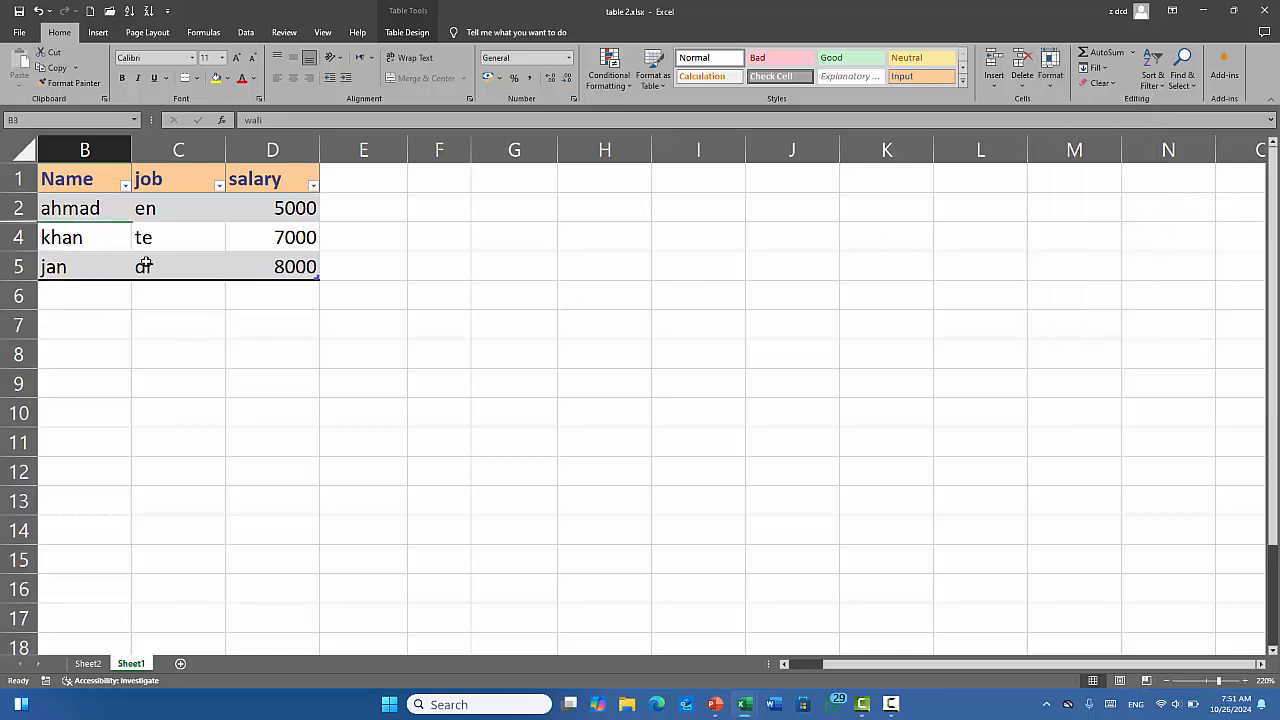
pyautogui.moveTo(78, 206); pyautogui.dragTo(72, 238)
pyautogui.click(269, 379)
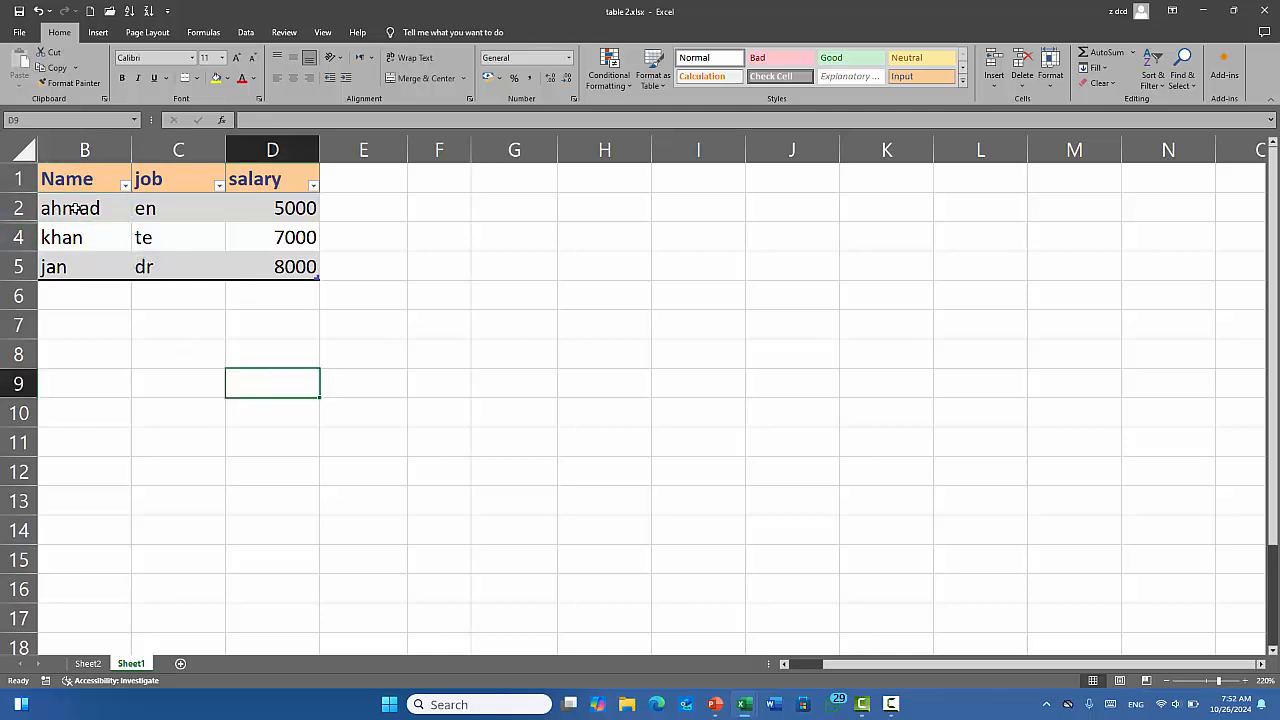
pyautogui.moveTo(76, 208); pyautogui.dragTo(95, 236)
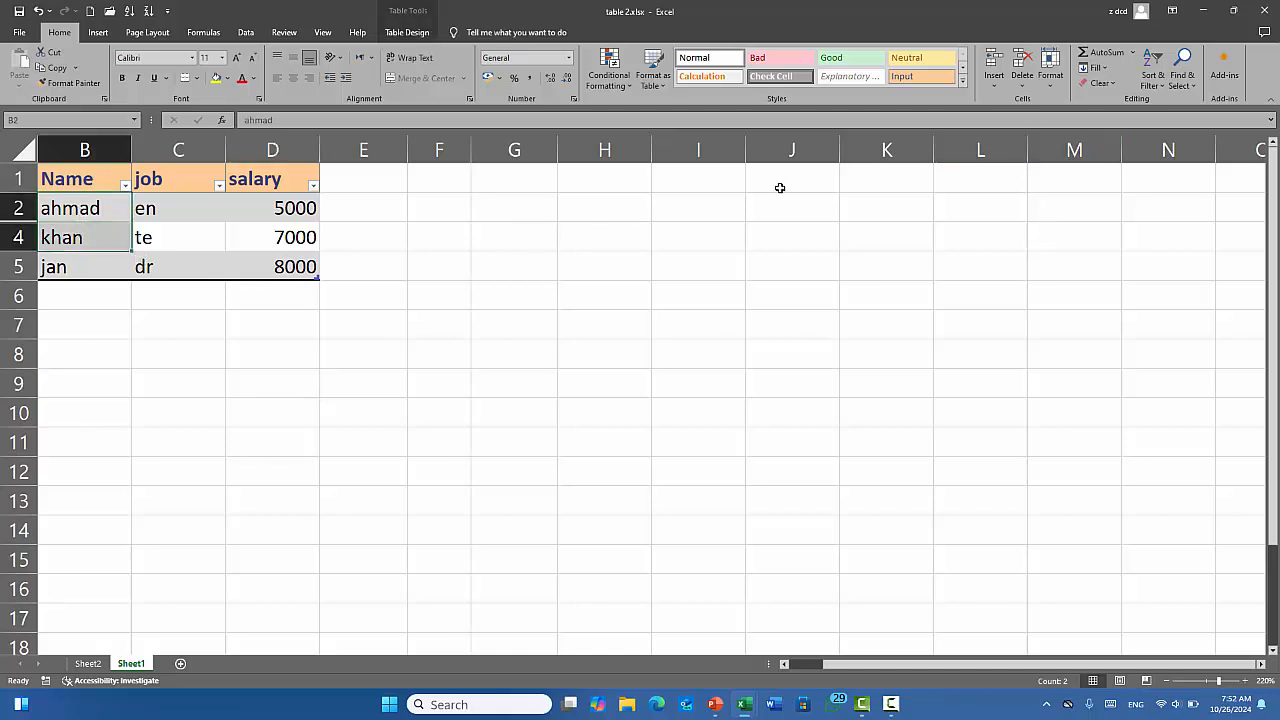
pyautogui.click(1053, 85)
pyautogui.moveTo(1104, 222)
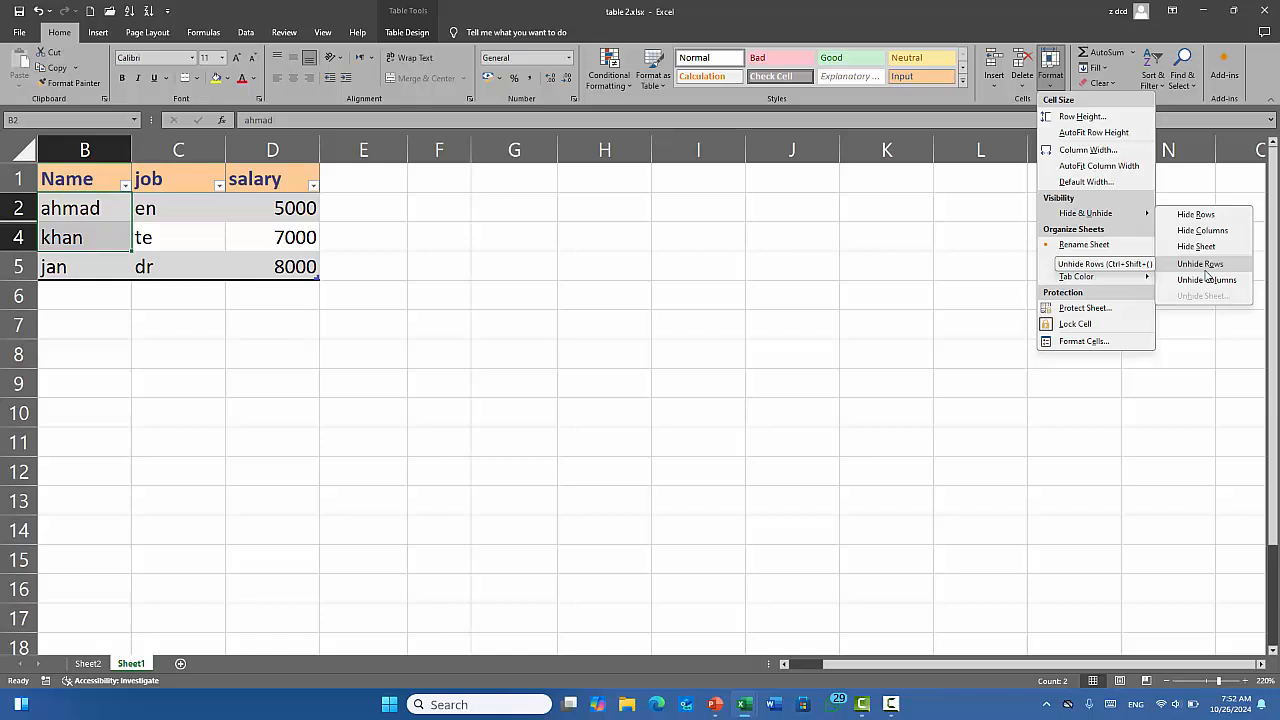
pyautogui.click(1204, 268)
pyautogui.click(270, 256)
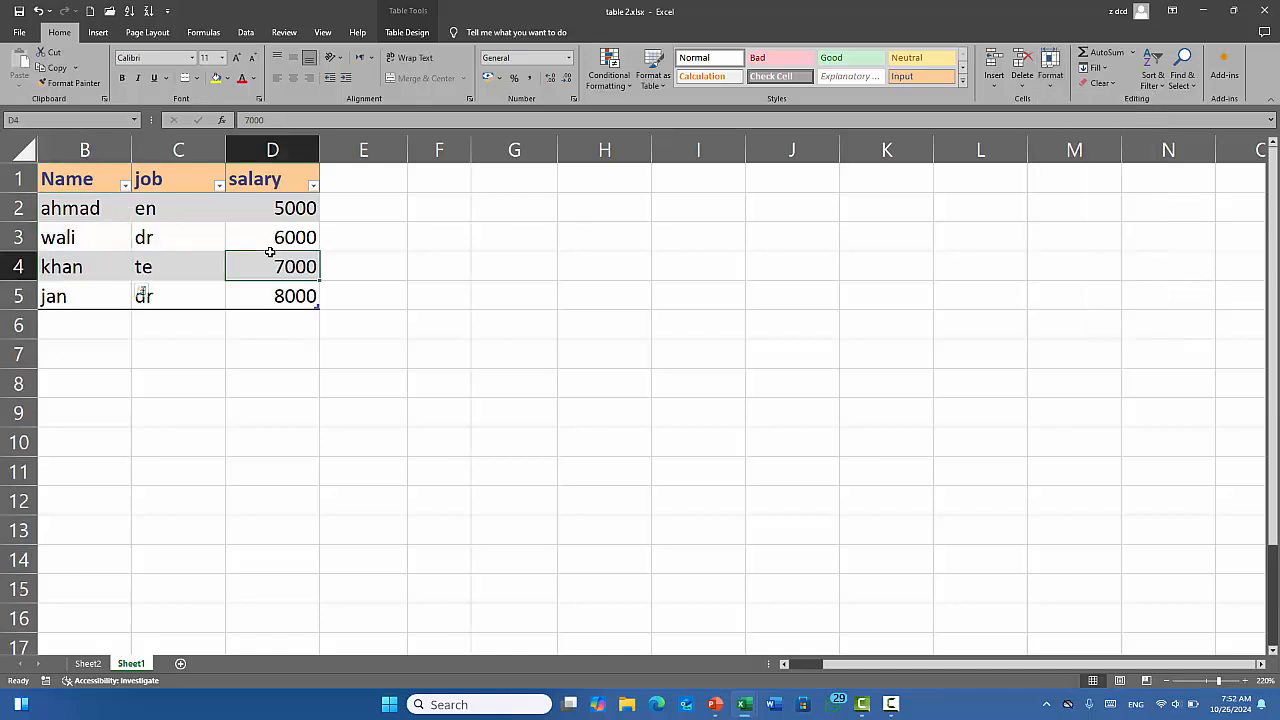
pyautogui.click(172, 210)
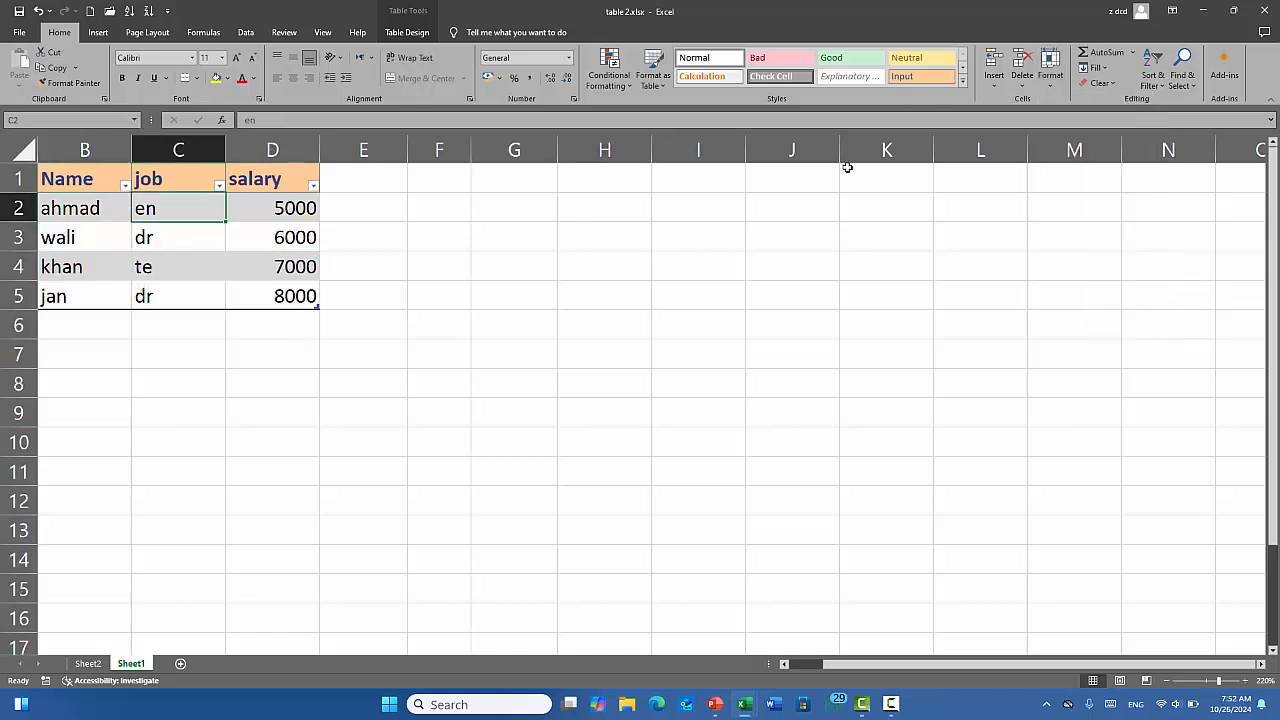
pyautogui.click(1058, 80)
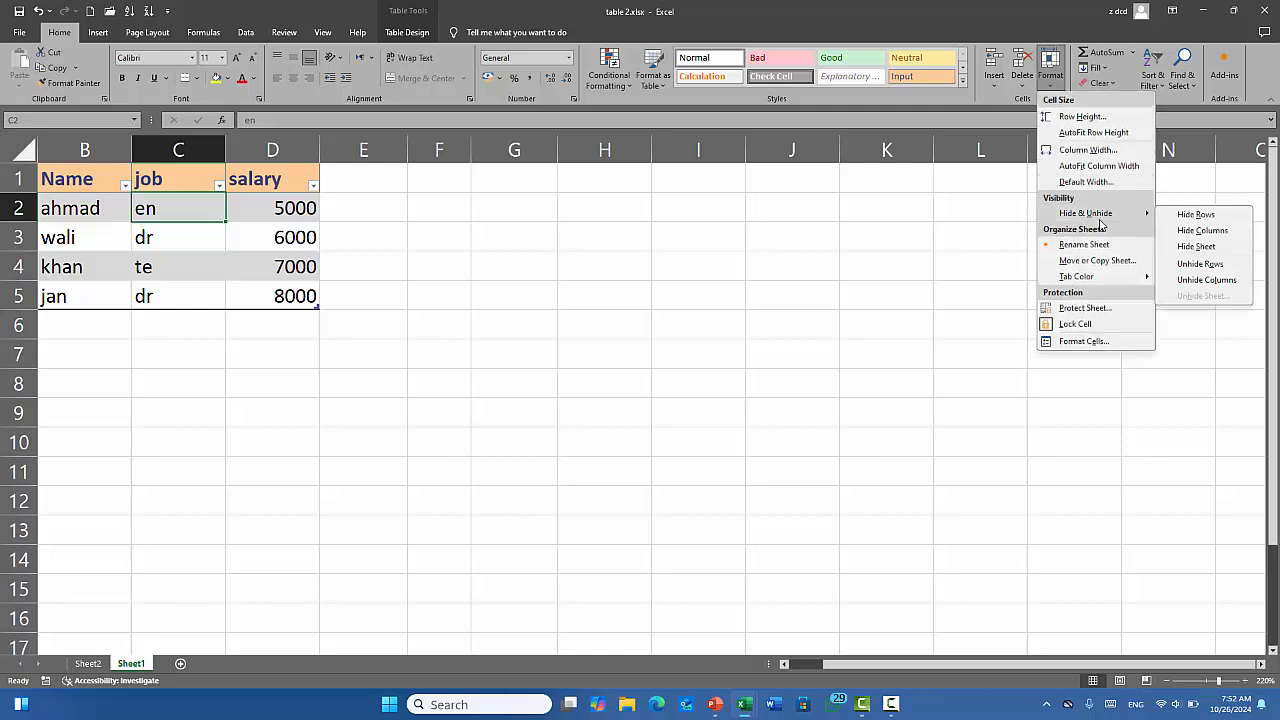
pyautogui.click(1203, 232)
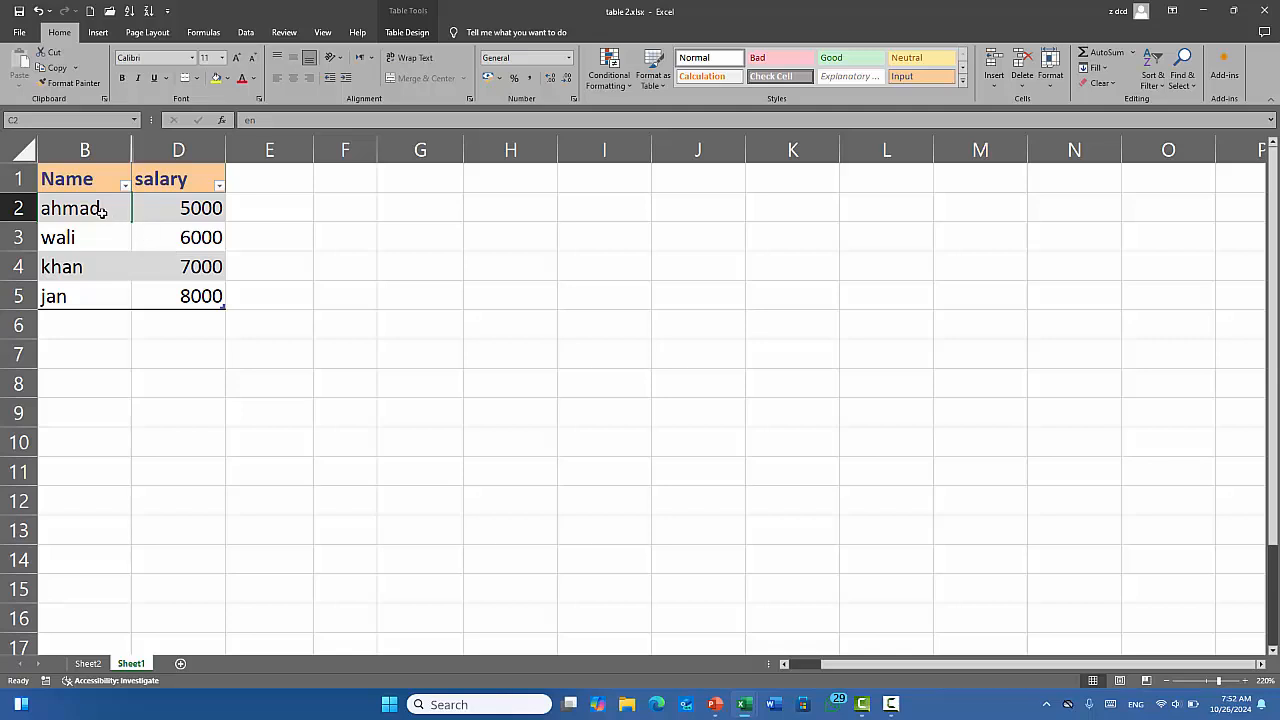
pyautogui.moveTo(101, 212); pyautogui.dragTo(143, 210)
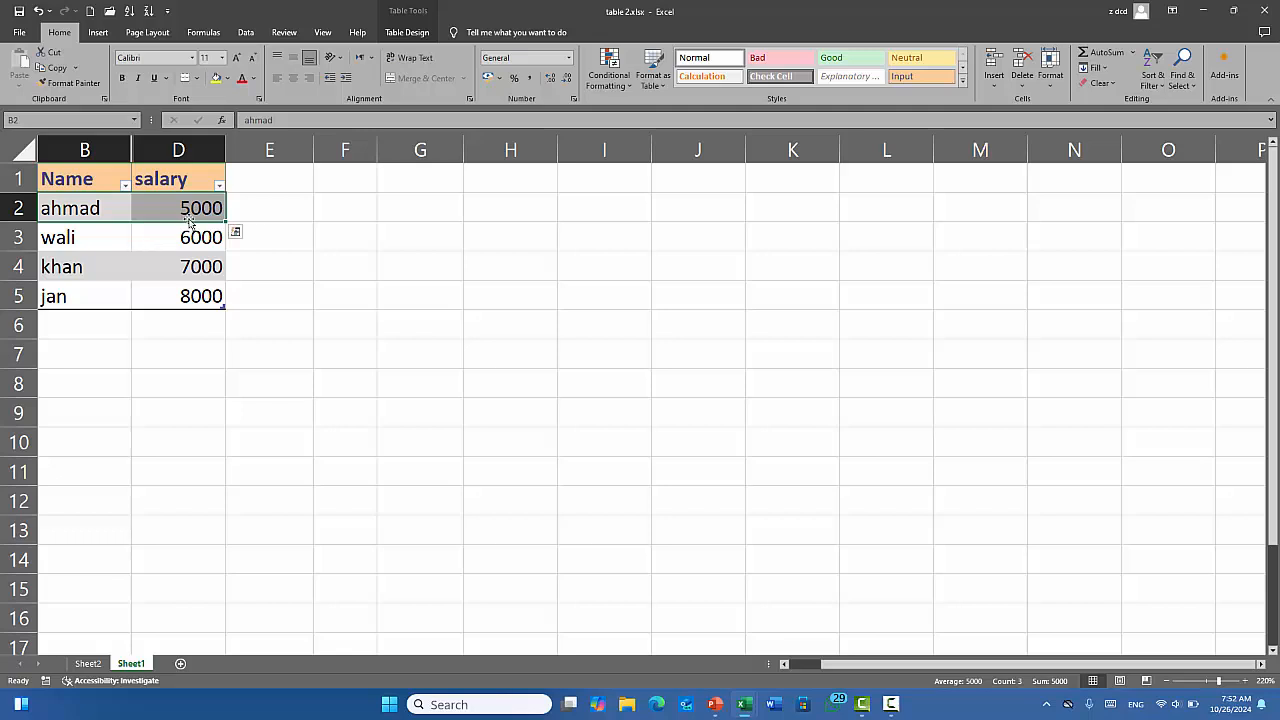
pyautogui.click(1050, 70)
pyautogui.moveTo(1108, 221)
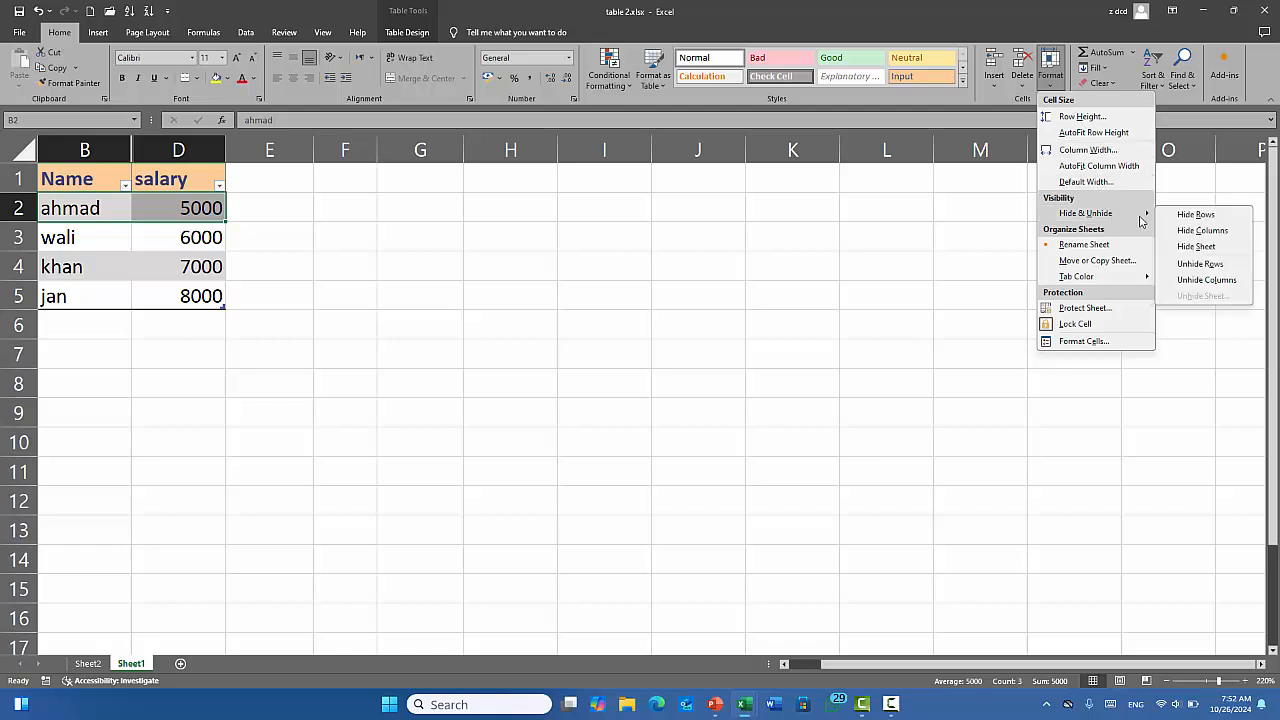
pyautogui.click(1210, 281)
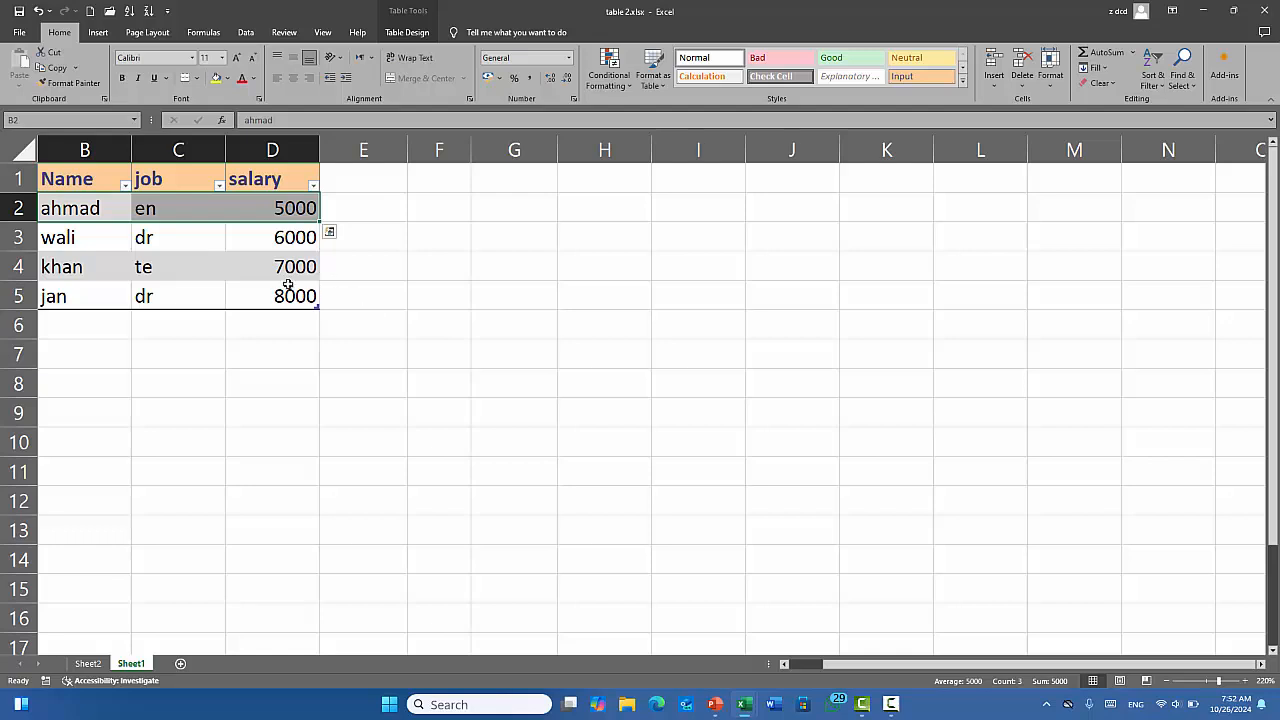
pyautogui.click(170, 238)
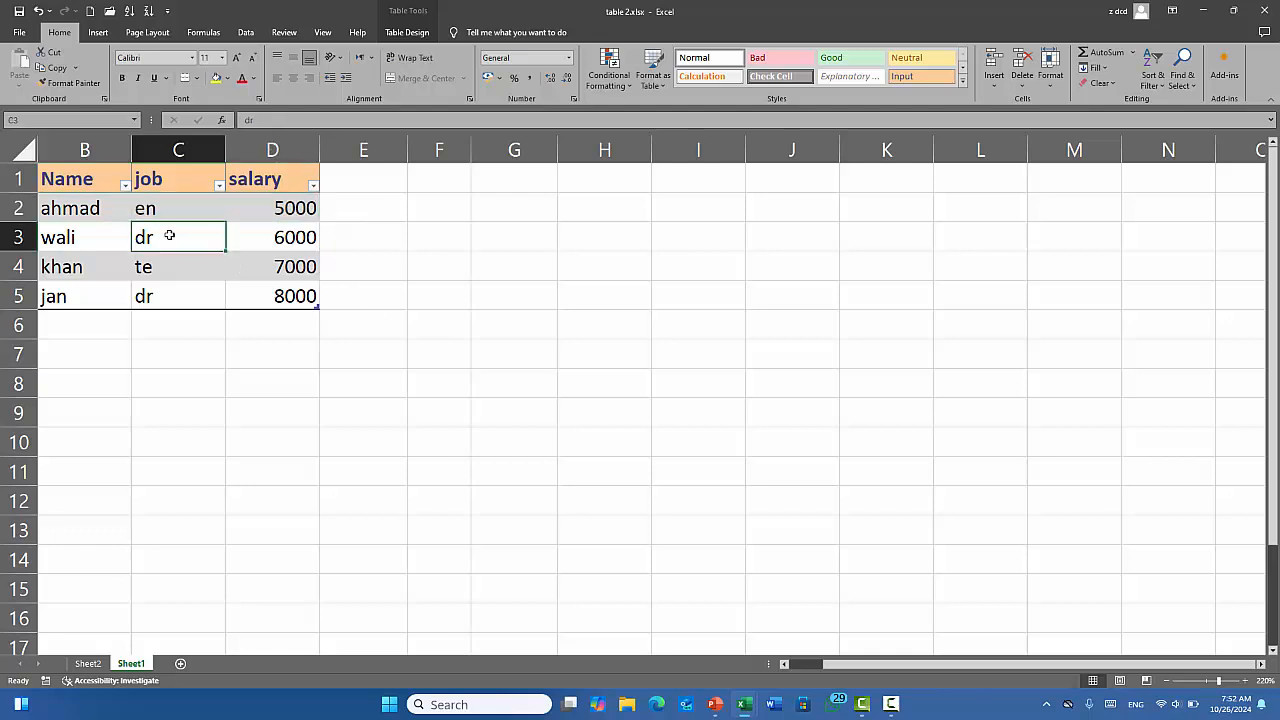
# Hide Sheet1 using the Format visibility options.
pyautogui.click(1048, 60)
pyautogui.moveTo(1100, 214)
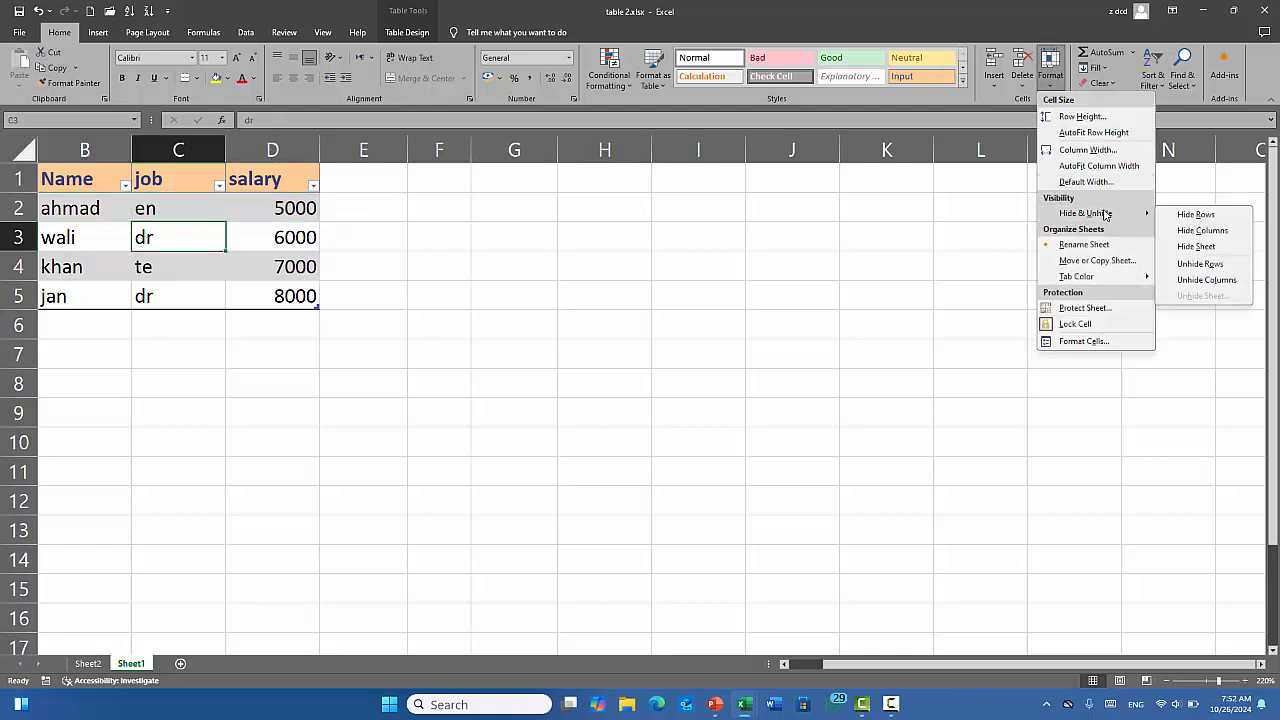
pyautogui.click(1197, 247)
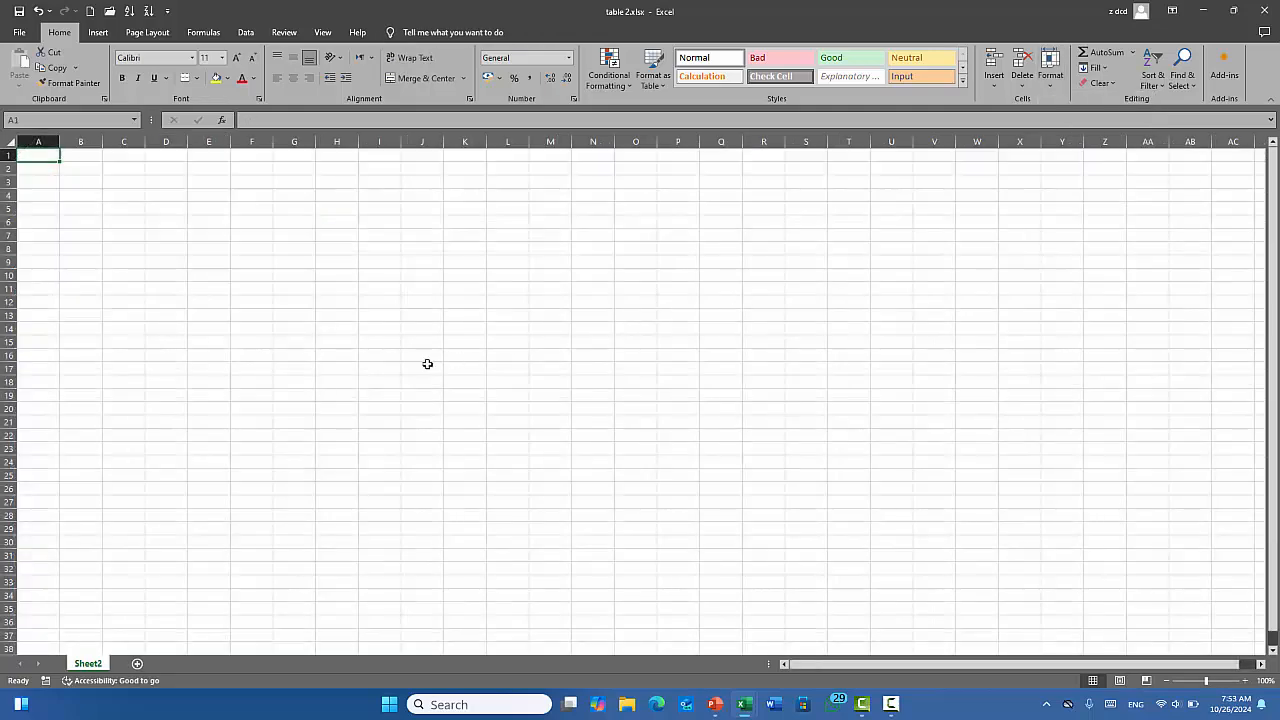
# Unhide Sheet1 from the list of hidden sheets so its tab returns.
pyautogui.click(1050, 68)
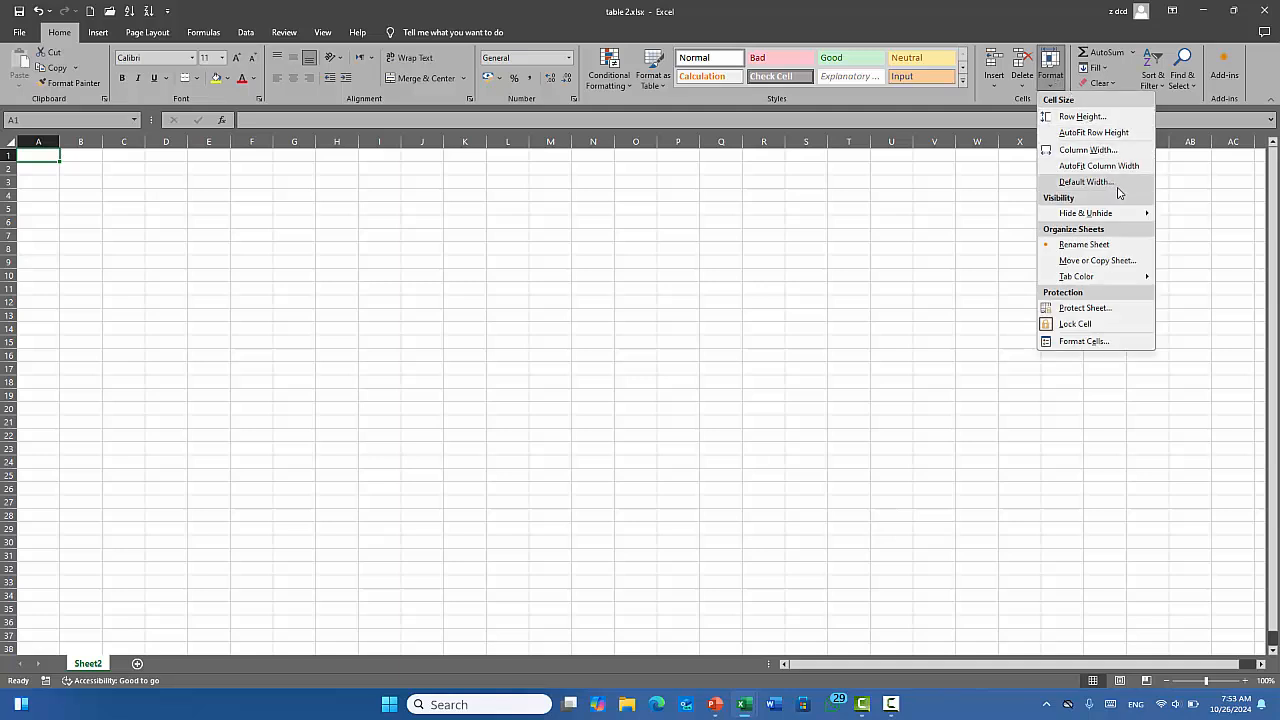
pyautogui.moveTo(1128, 216)
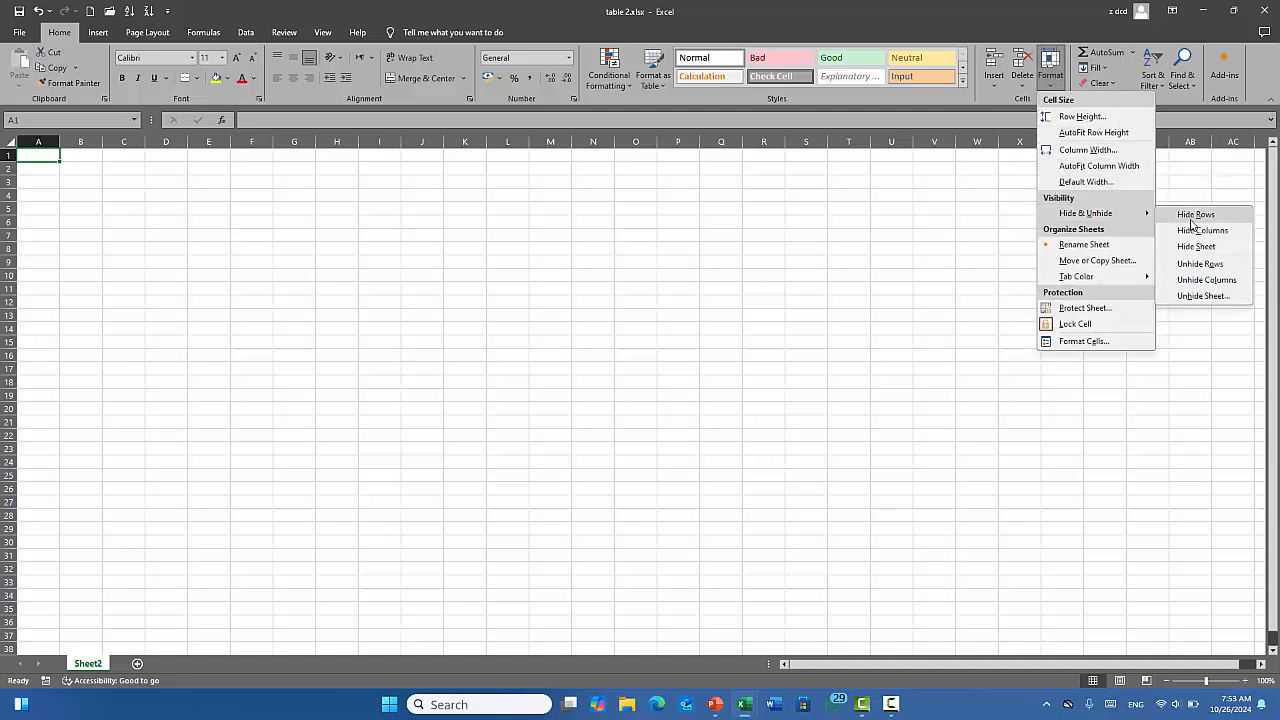
pyautogui.click(1207, 297)
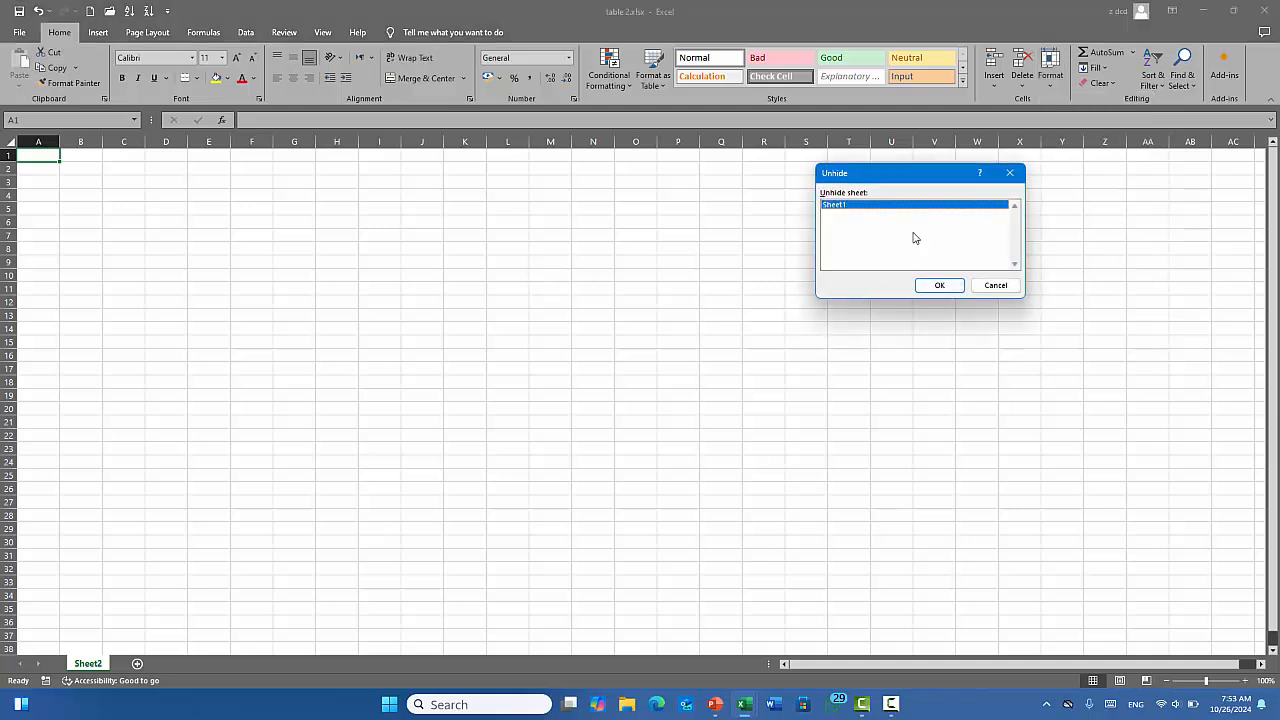
pyautogui.click(939, 285)
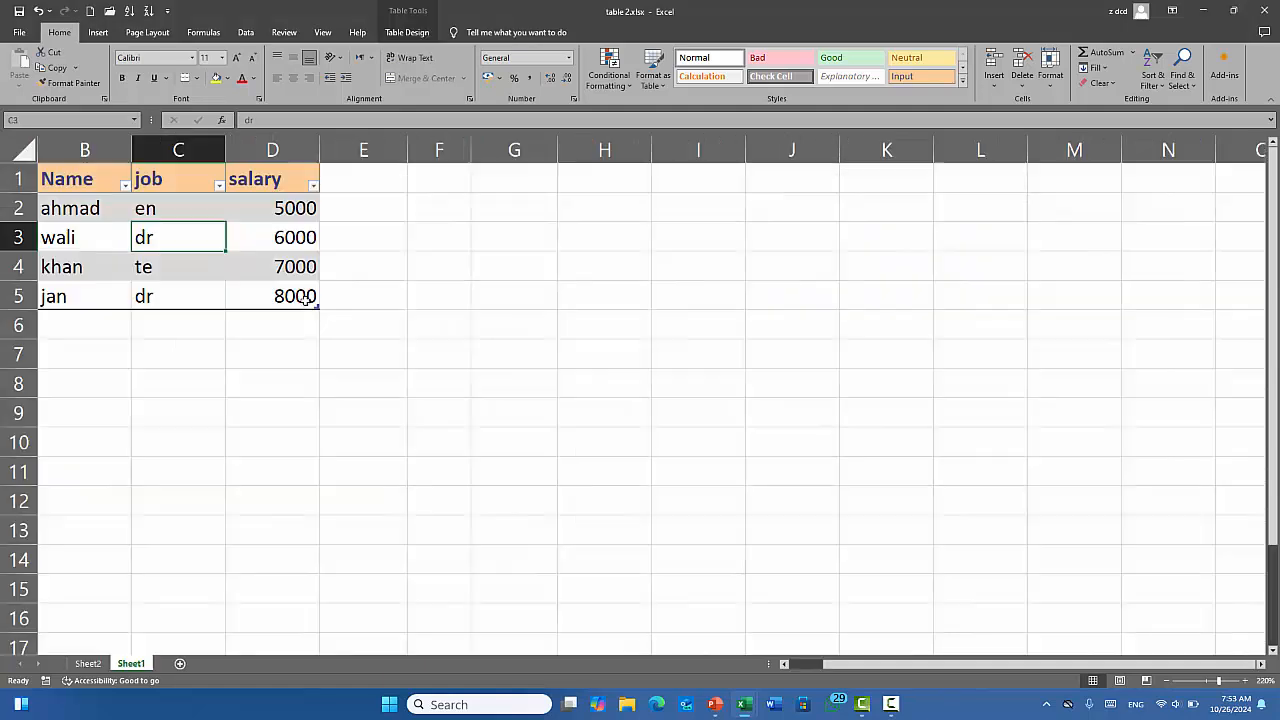
pyautogui.click(1050, 66)
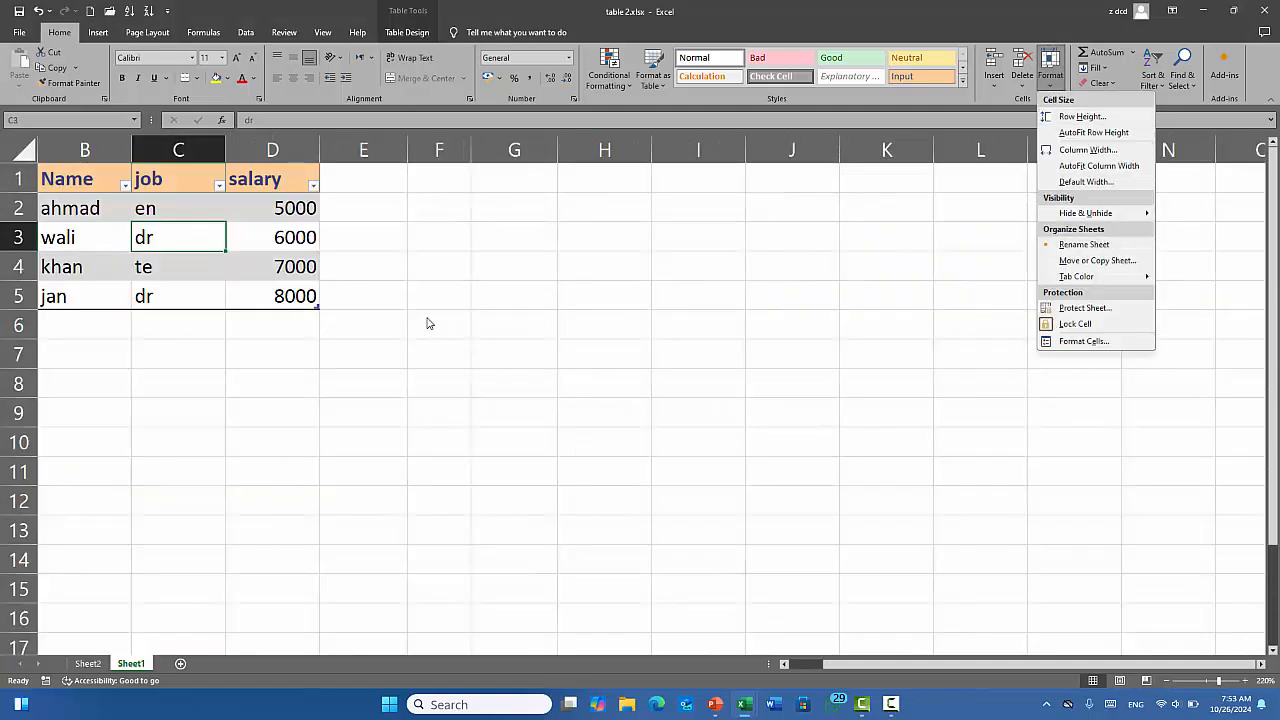
pyautogui.click(97, 671)
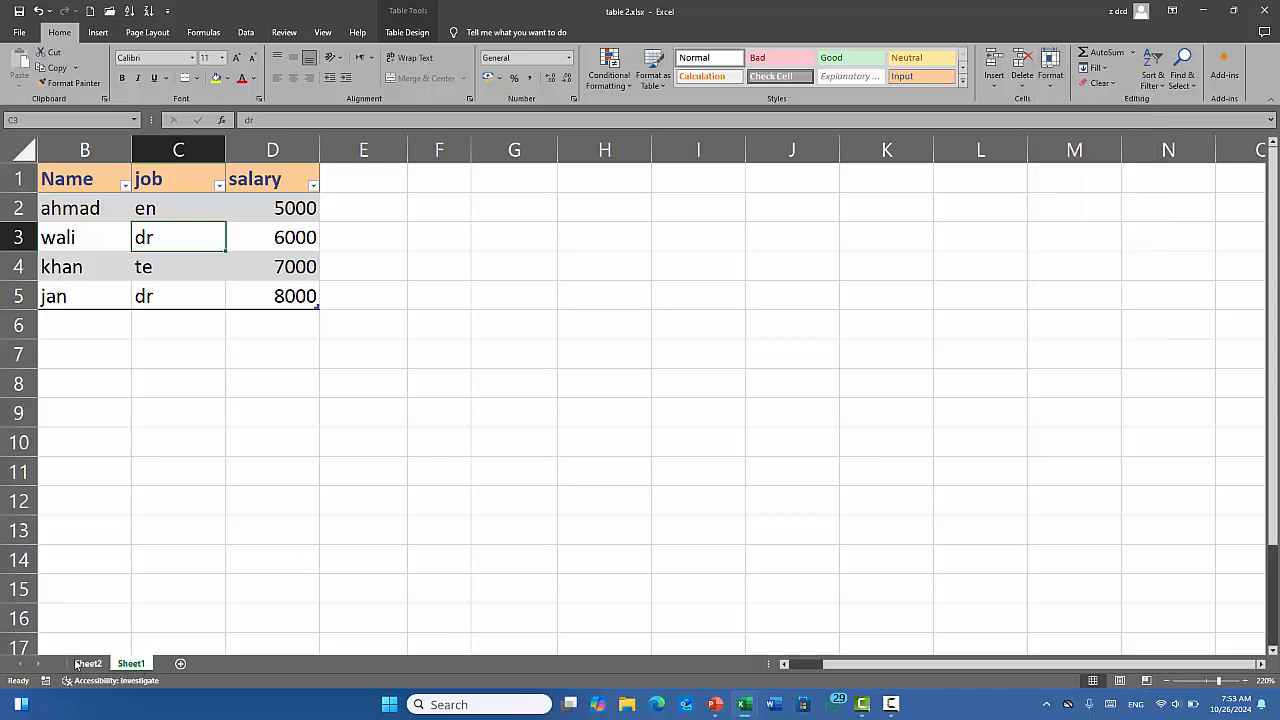
# Switch to Sheet2 and view its tab menu without choosing anything.
pyautogui.click(95, 665)
pyautogui.rightClick(95, 667)
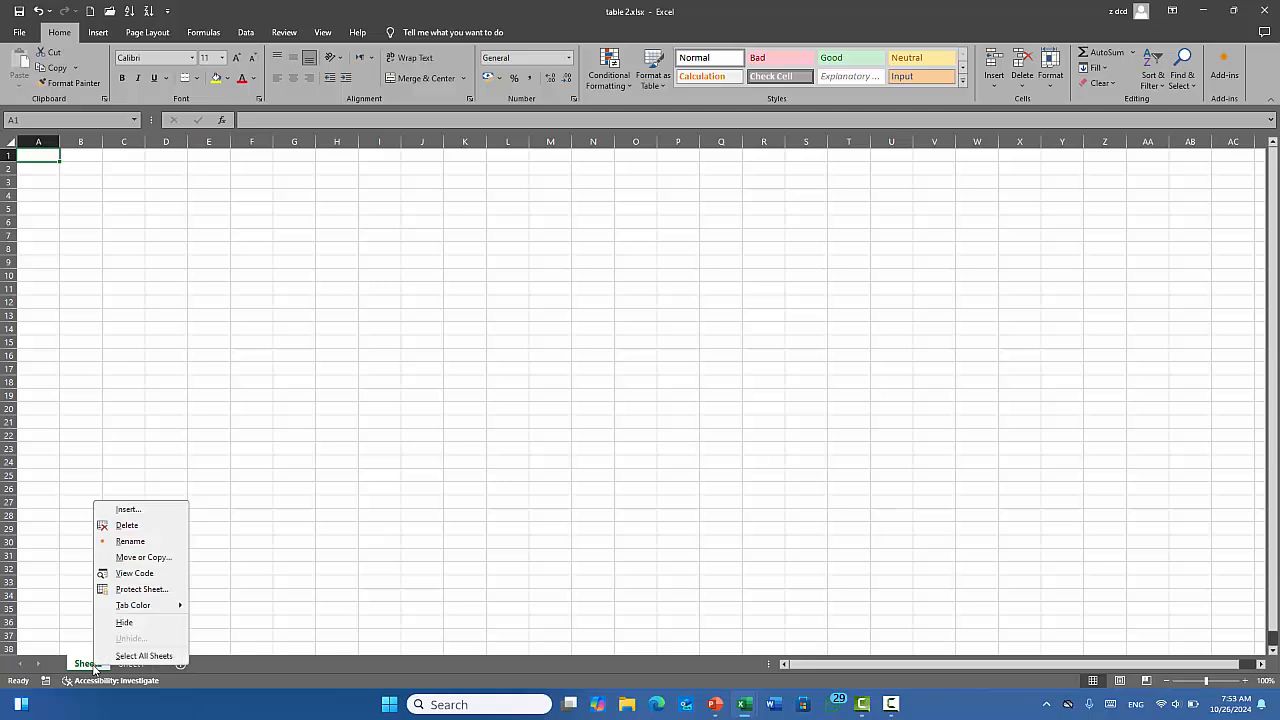
pyautogui.click(163, 541)
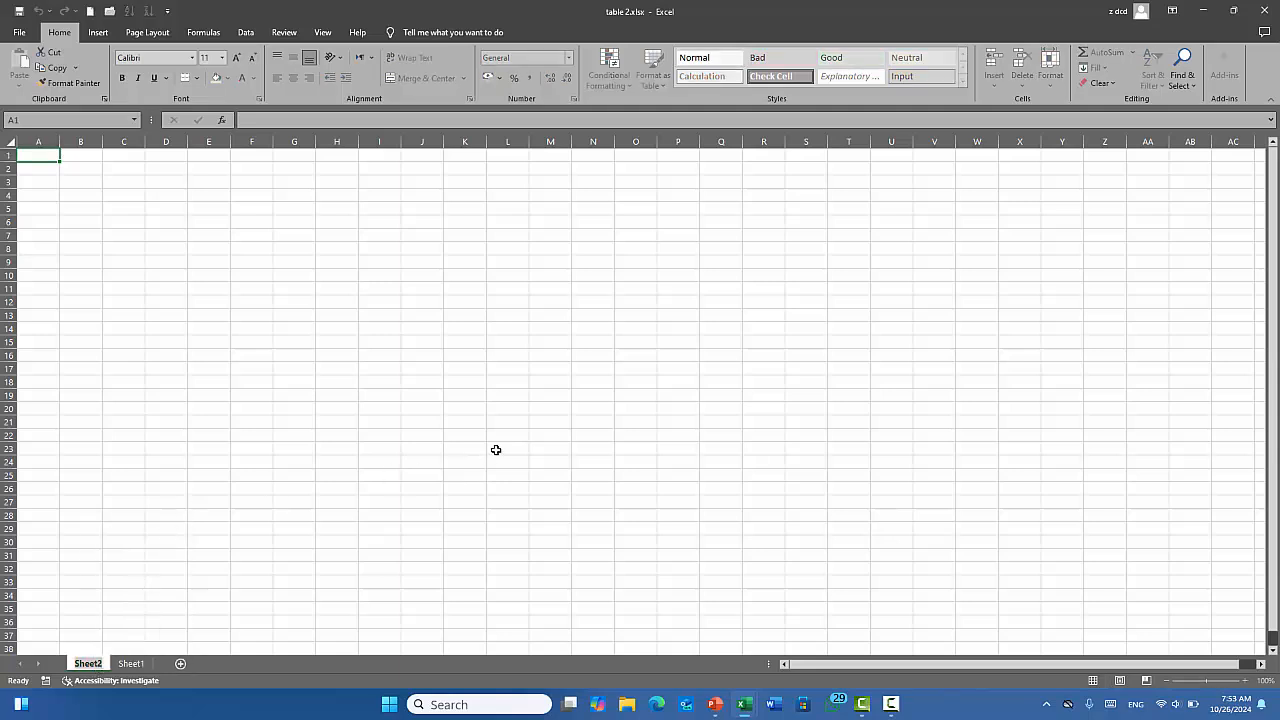
pyautogui.click(238, 553)
# Rename the Sheet1 tab to 'table'.
pyautogui.click(131, 663)
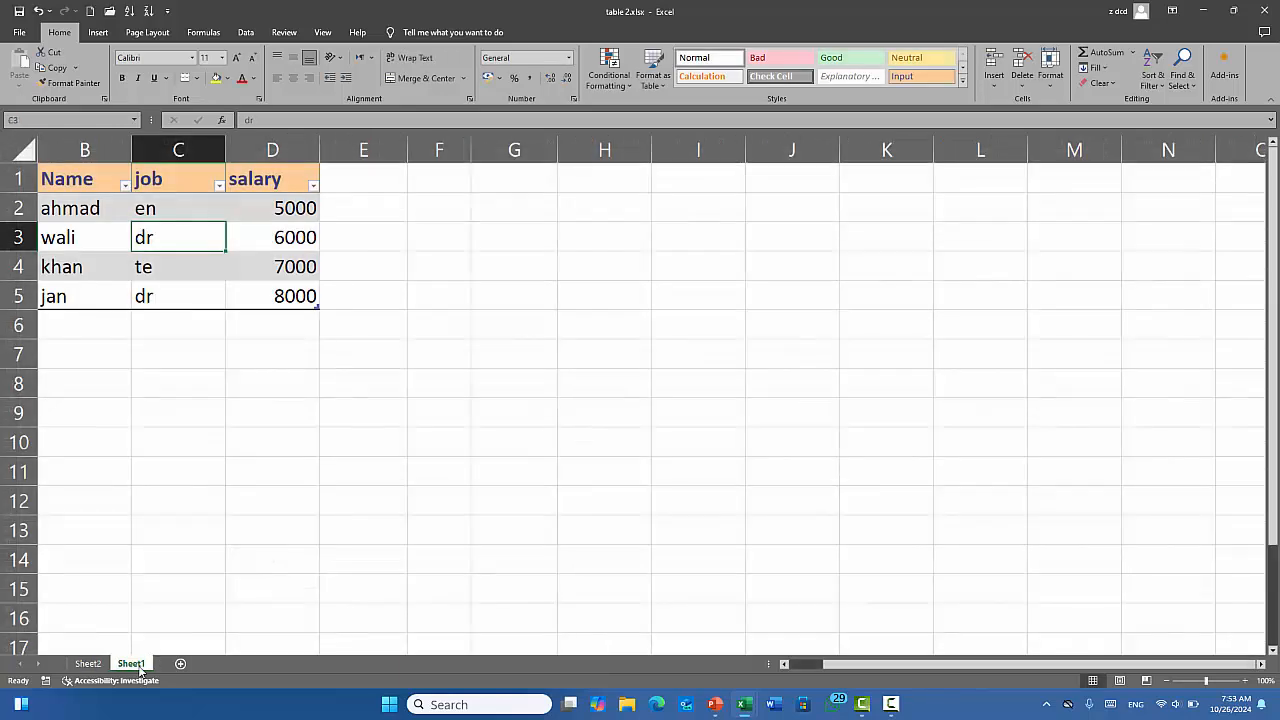
pyautogui.click(1050, 75)
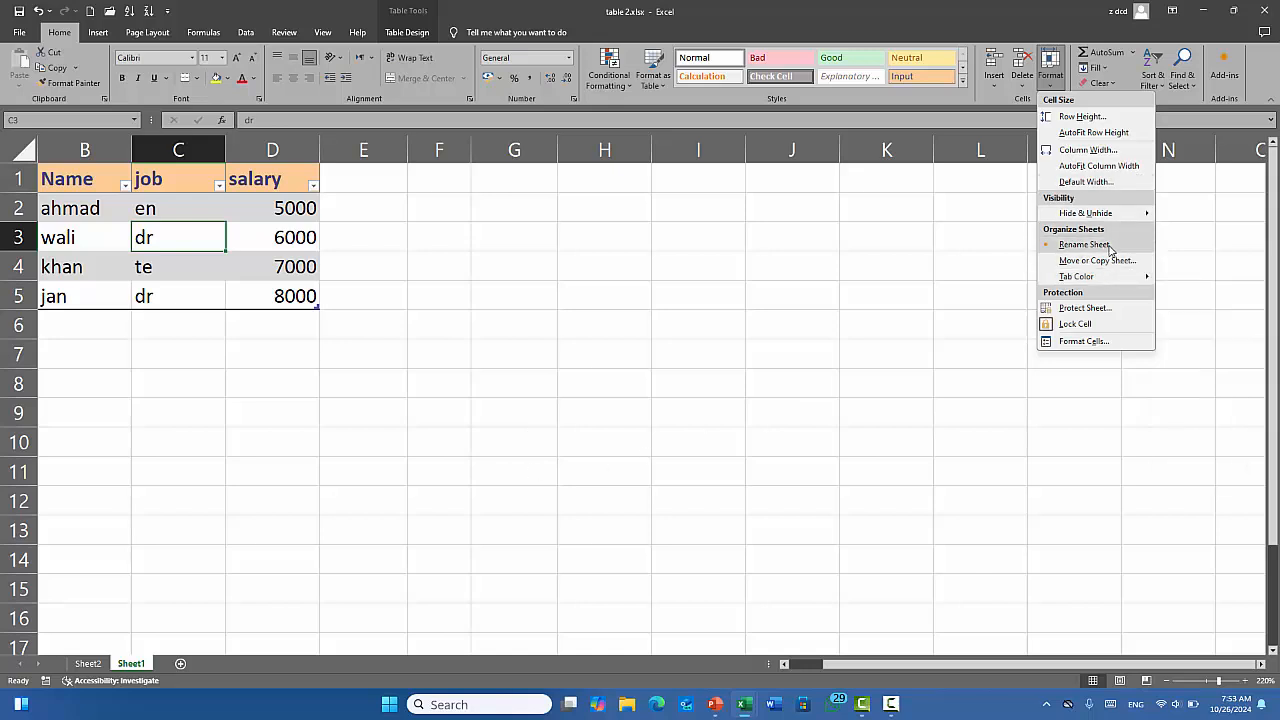
pyautogui.click(1109, 247)
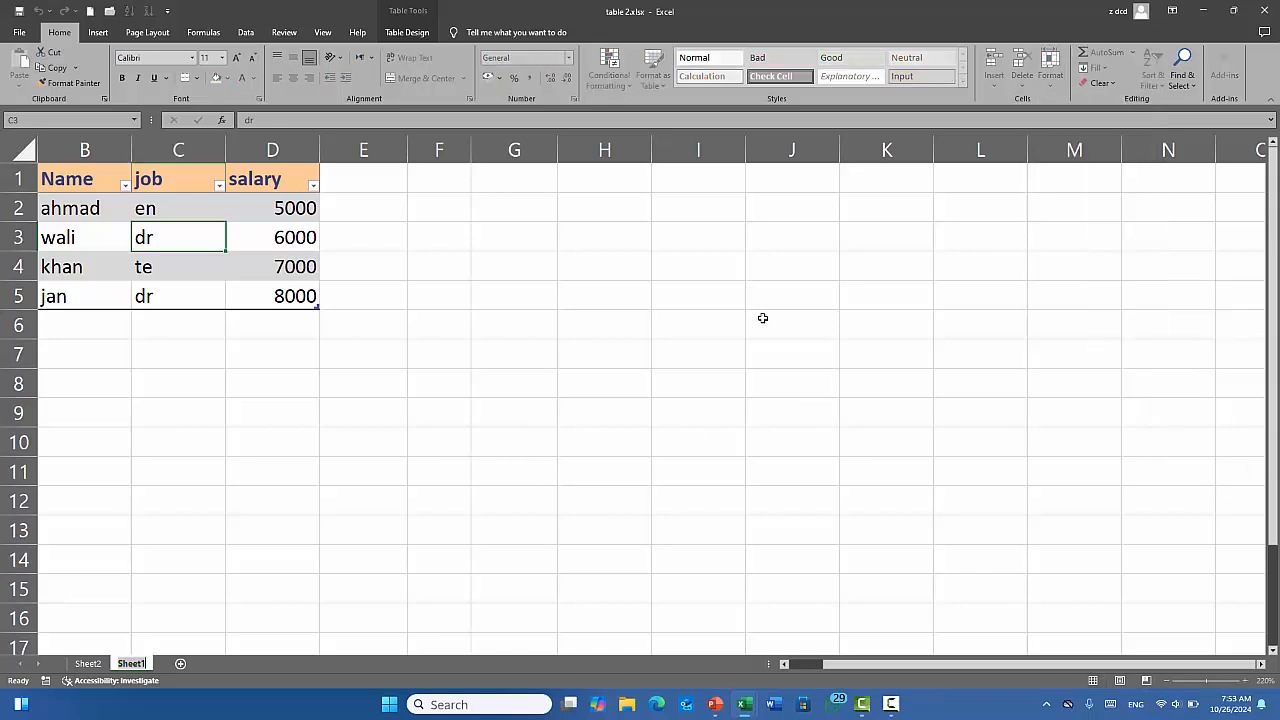
pyautogui.write('yt')
pyautogui.press('BackSpace')
pyautogui.write('table')
pyautogui.click(762, 318)
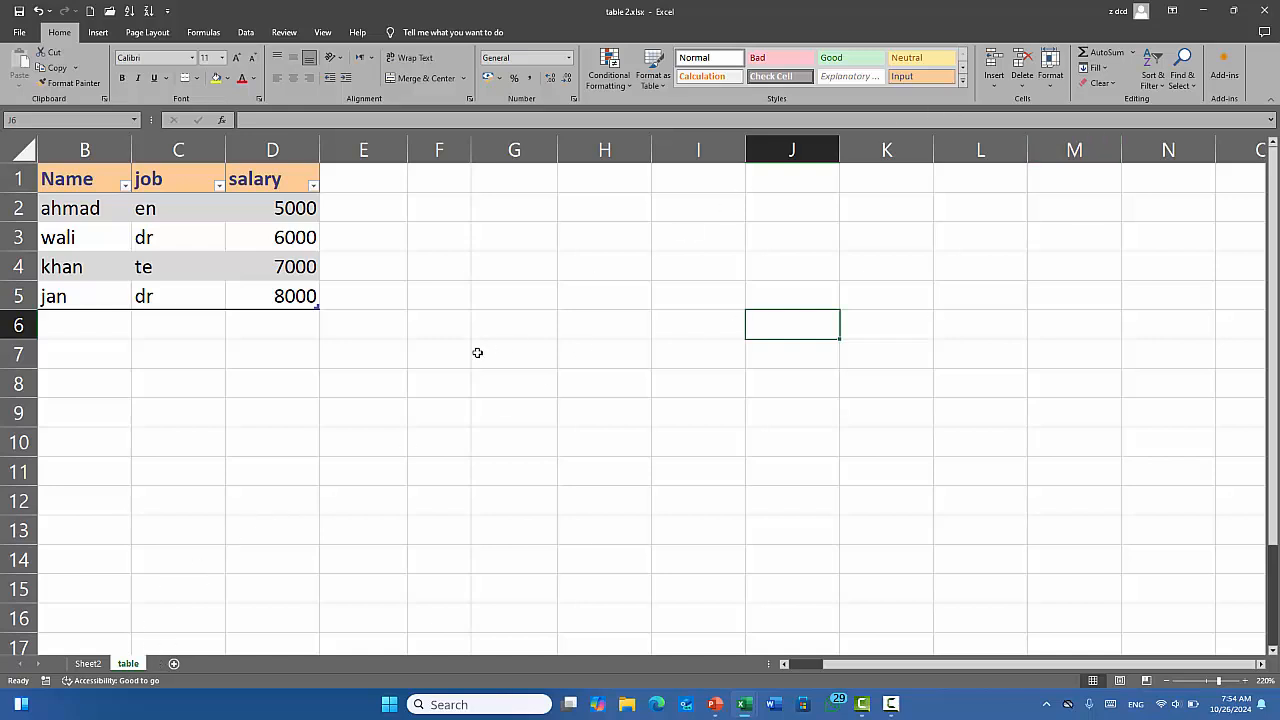
# Move the table sheet before Sheet2, leaving Create a copy unticked.
pyautogui.click(1052, 68)
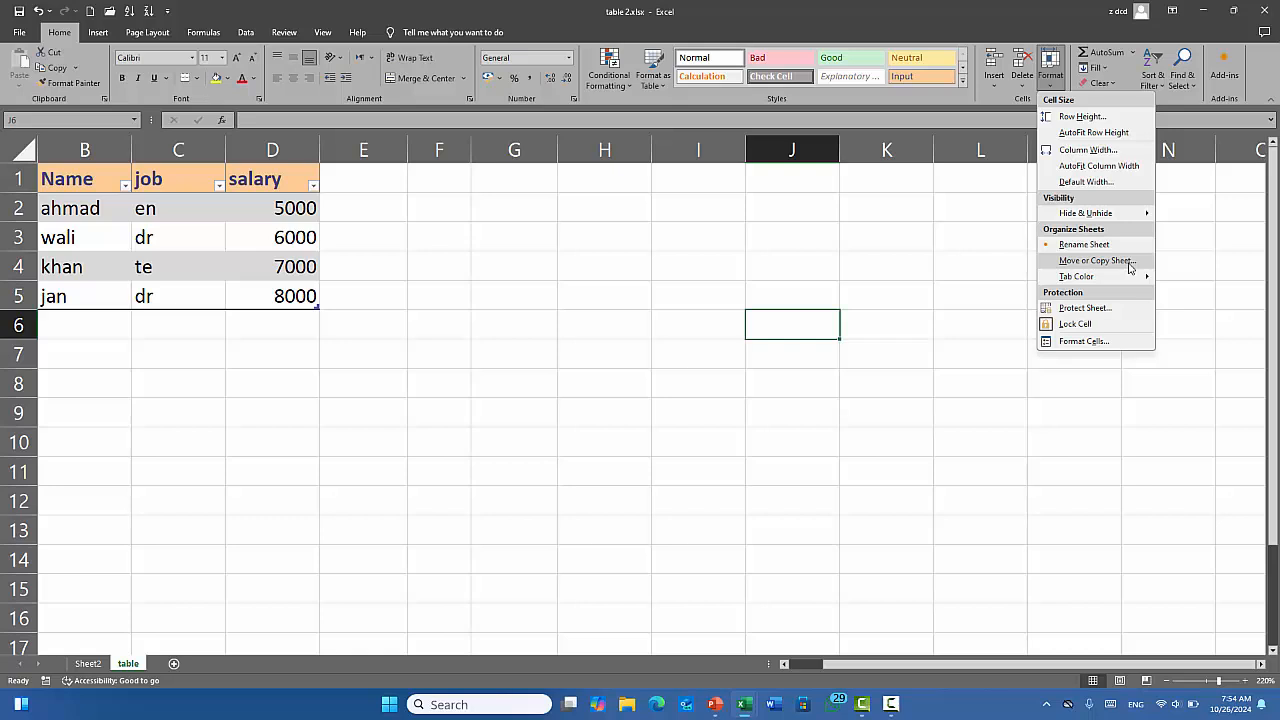
pyautogui.click(1130, 262)
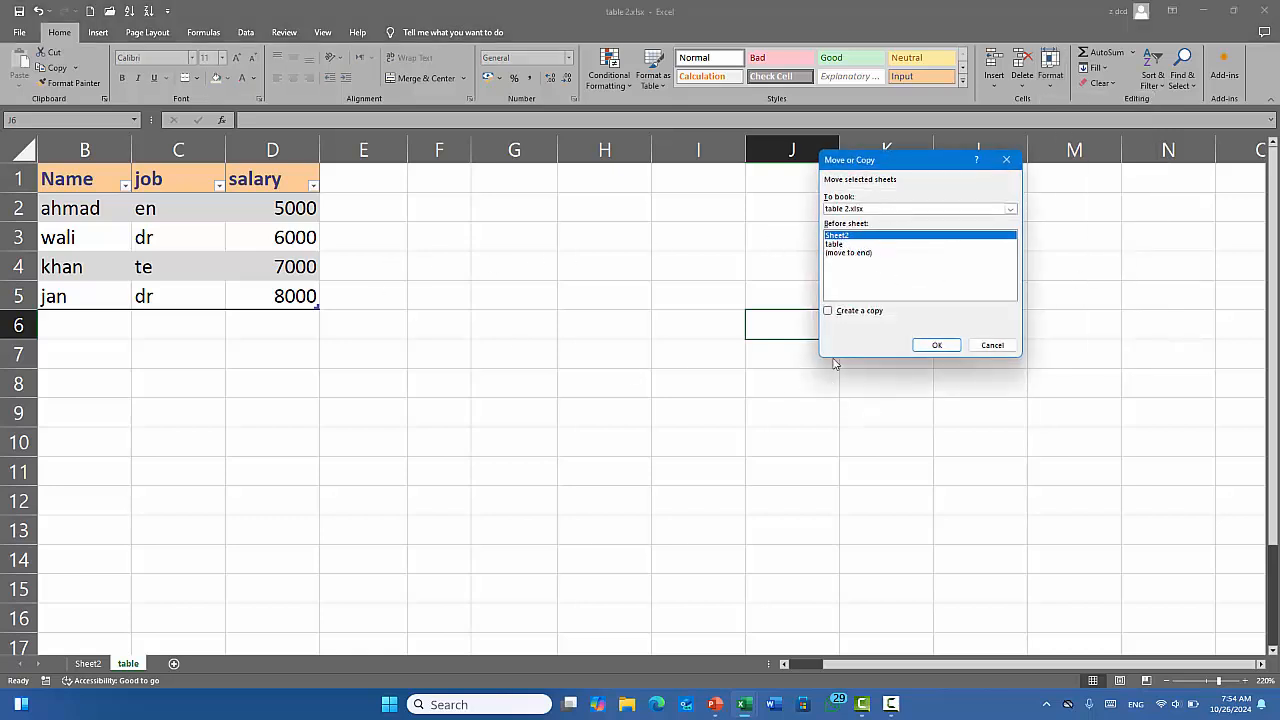
pyautogui.click(870, 313)
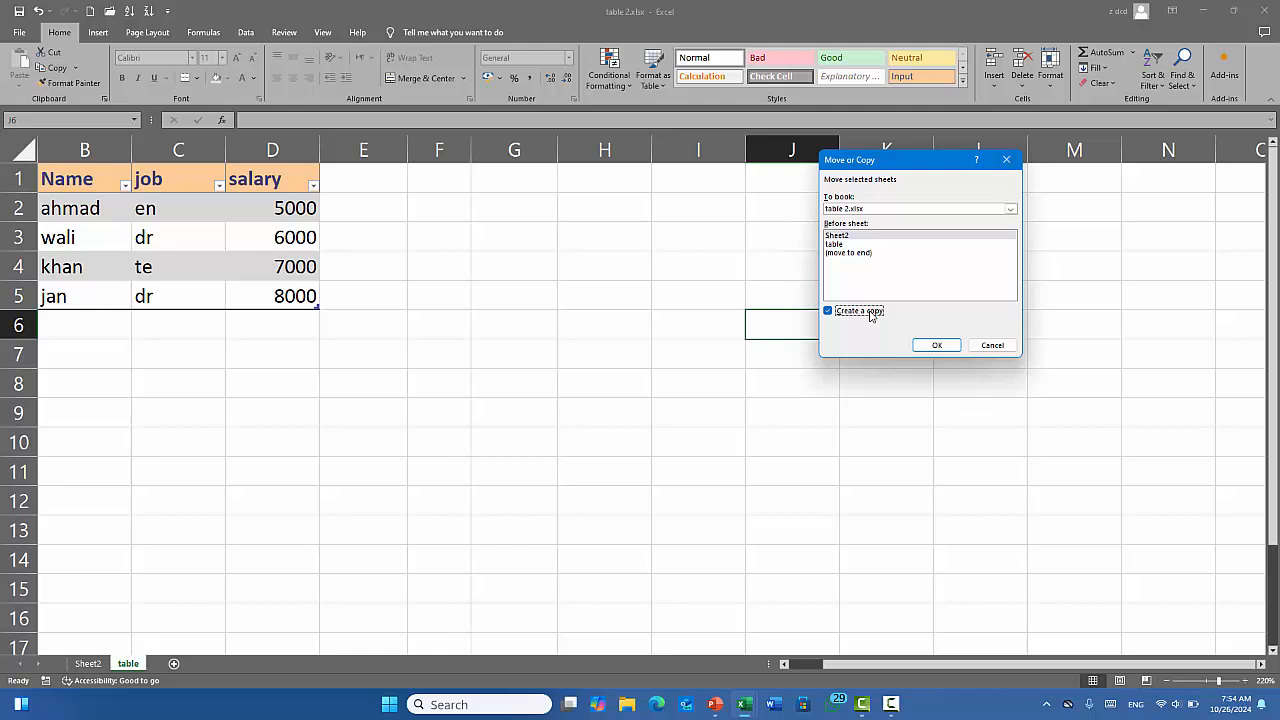
pyautogui.click(870, 314)
pyautogui.click(857, 256)
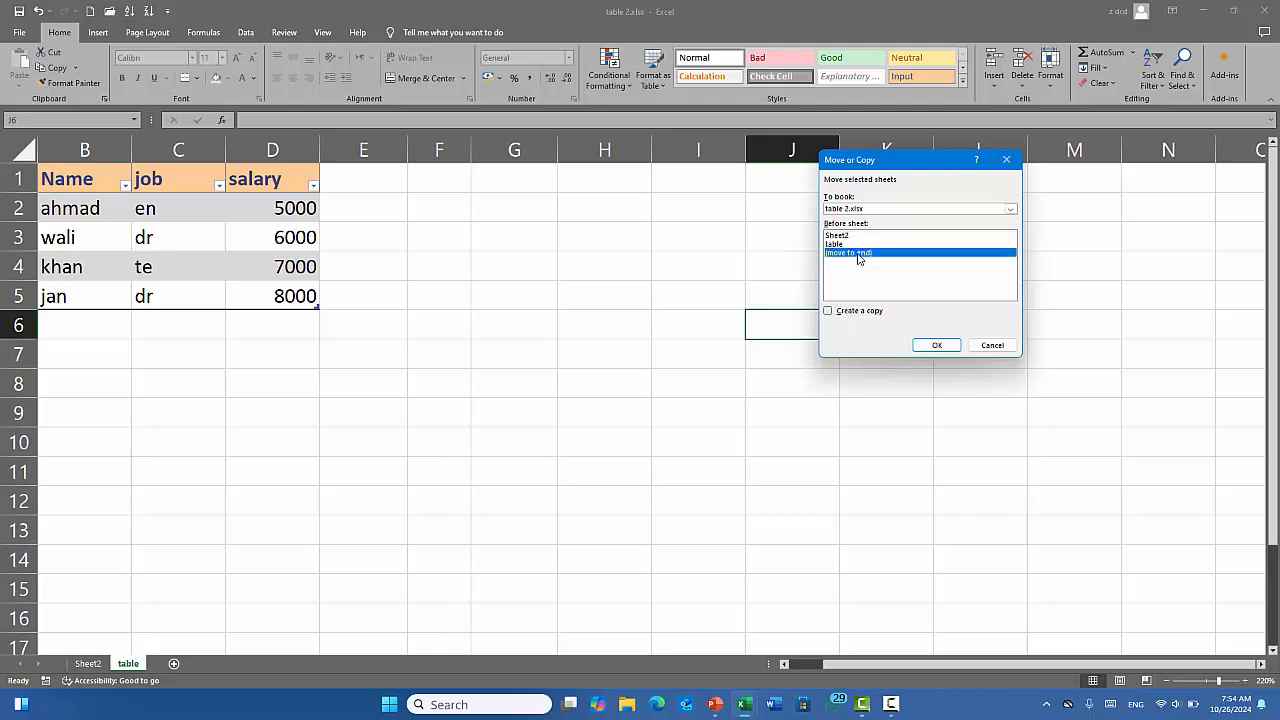
pyautogui.click(846, 236)
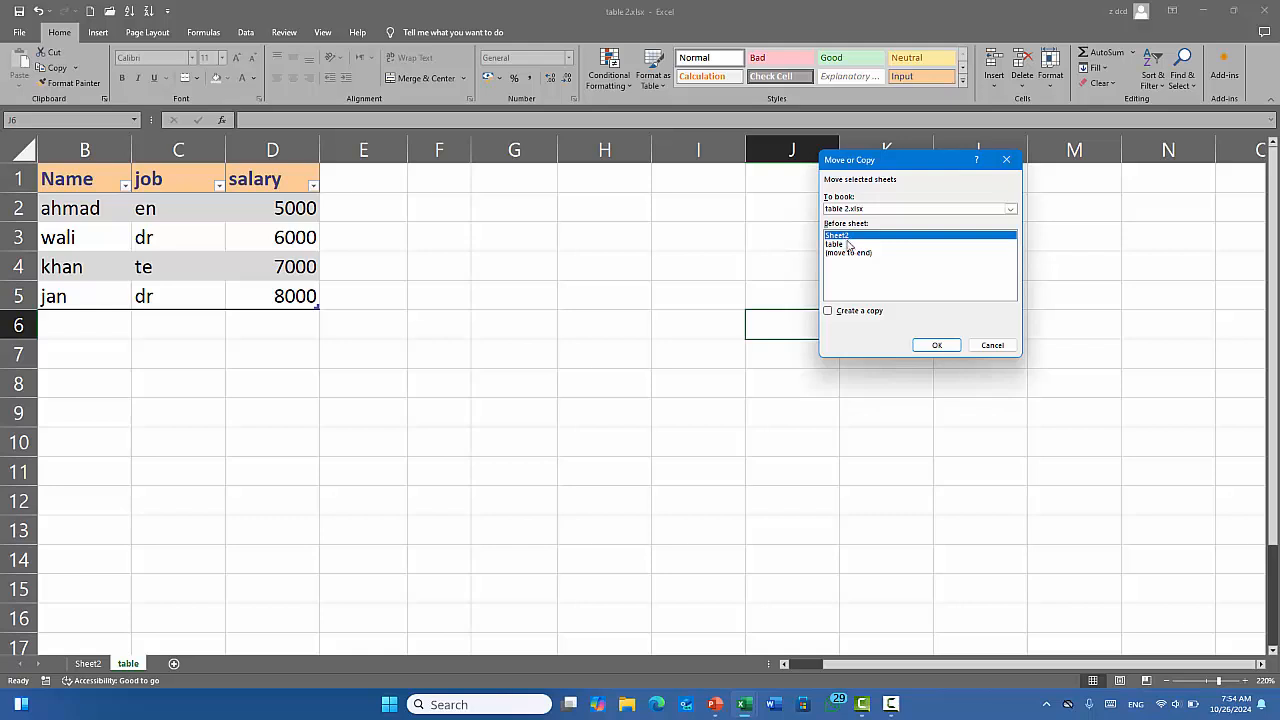
pyautogui.click(937, 345)
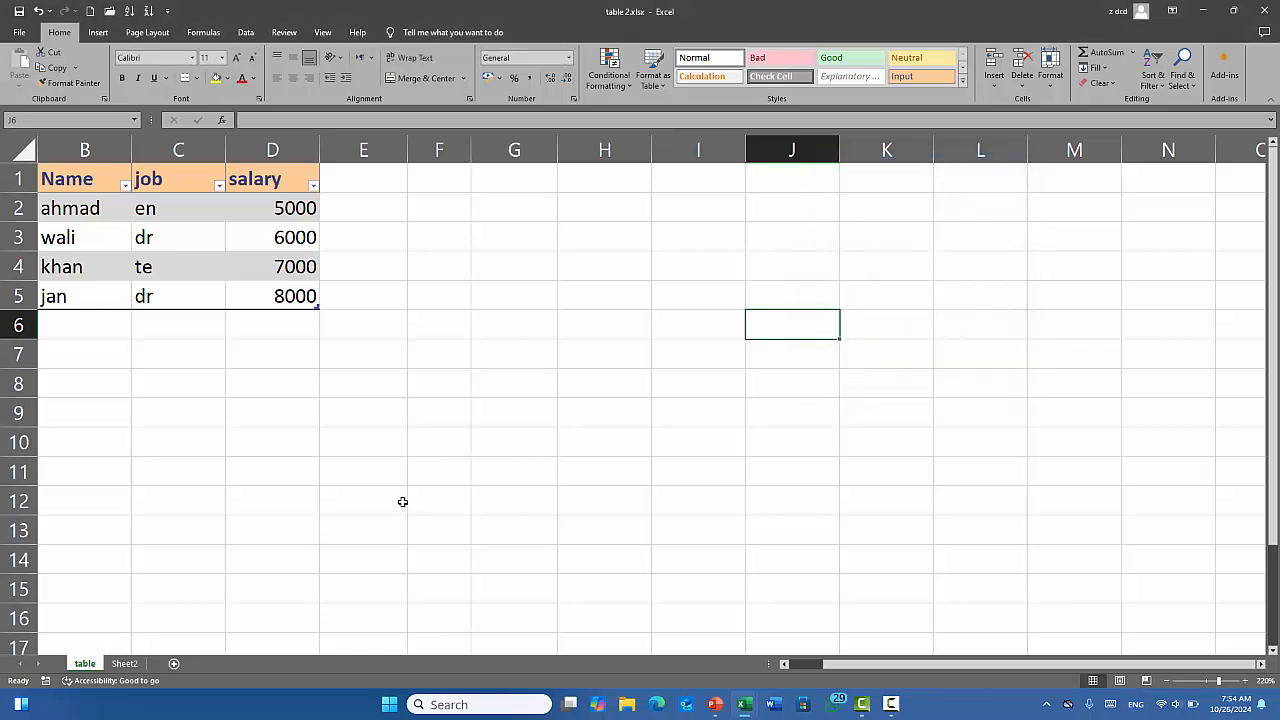
# Add four new blank sheets, Sheet5 through Sheet8.
pyautogui.click(173, 663)
pyautogui.click(216, 663)
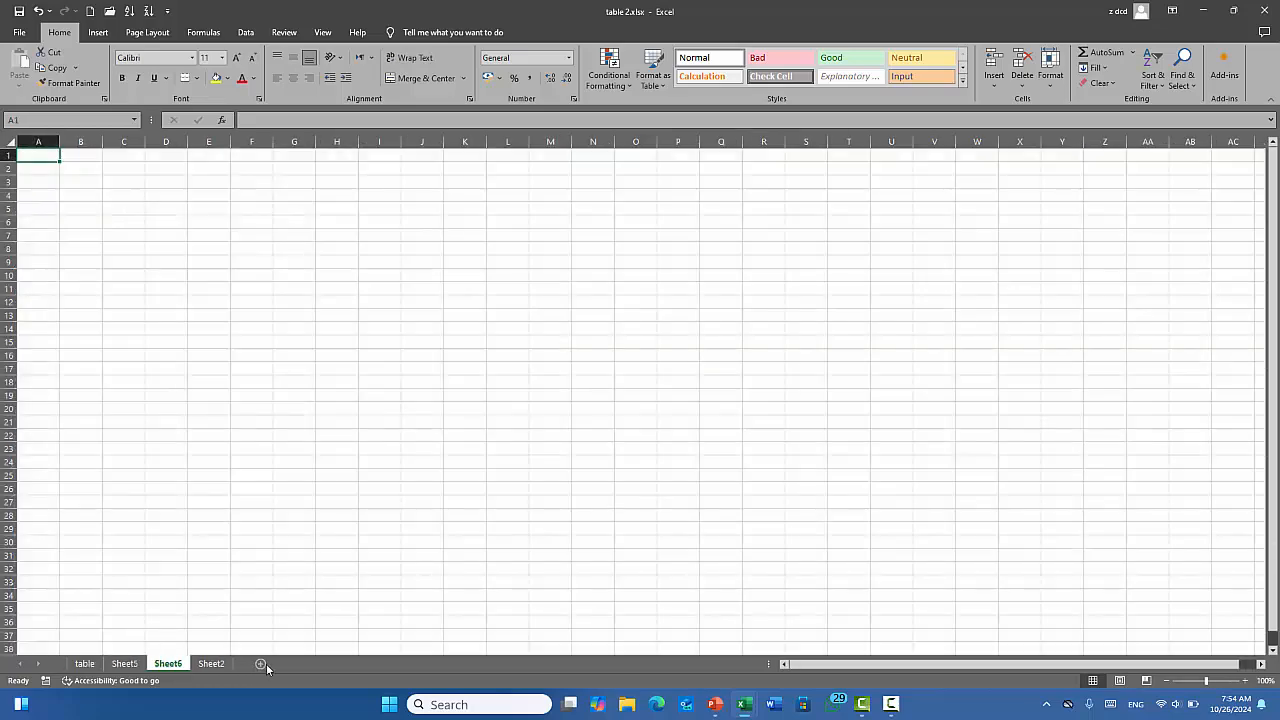
pyautogui.click(260, 663)
pyautogui.click(303, 663)
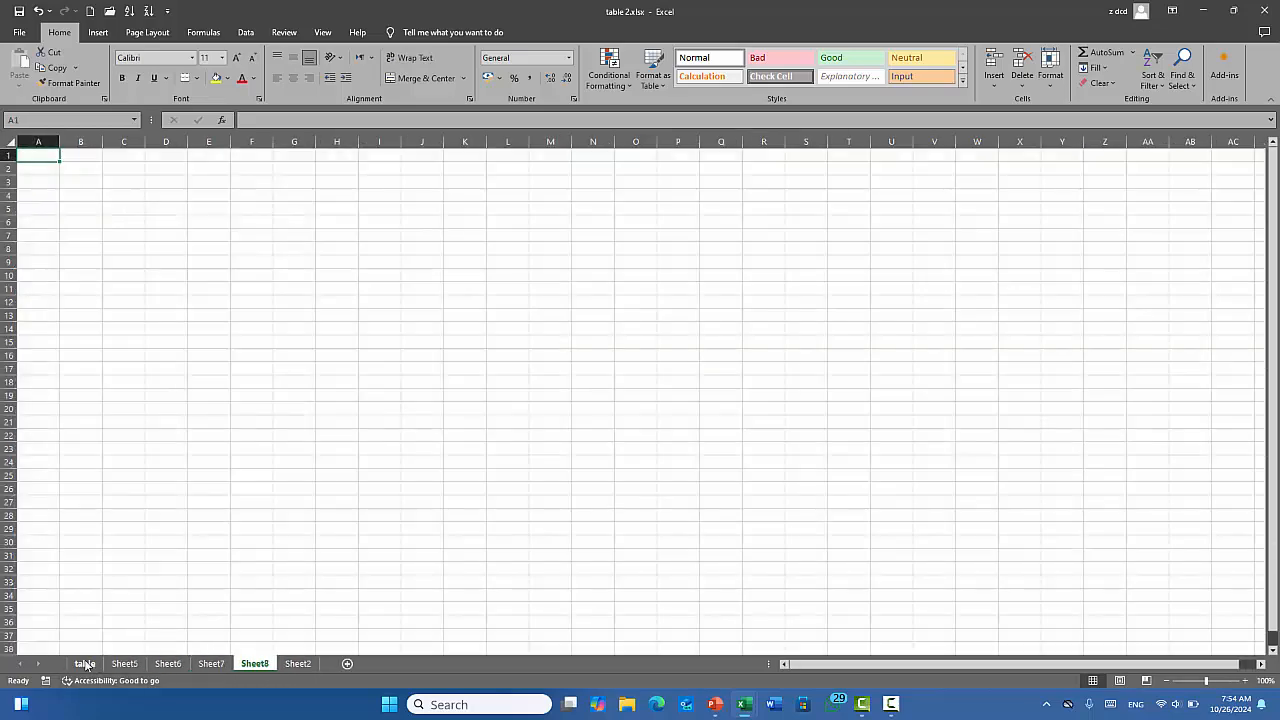
# Copy the table sheet to the end as 'table (2)' and check both versions.
pyautogui.click(86, 664)
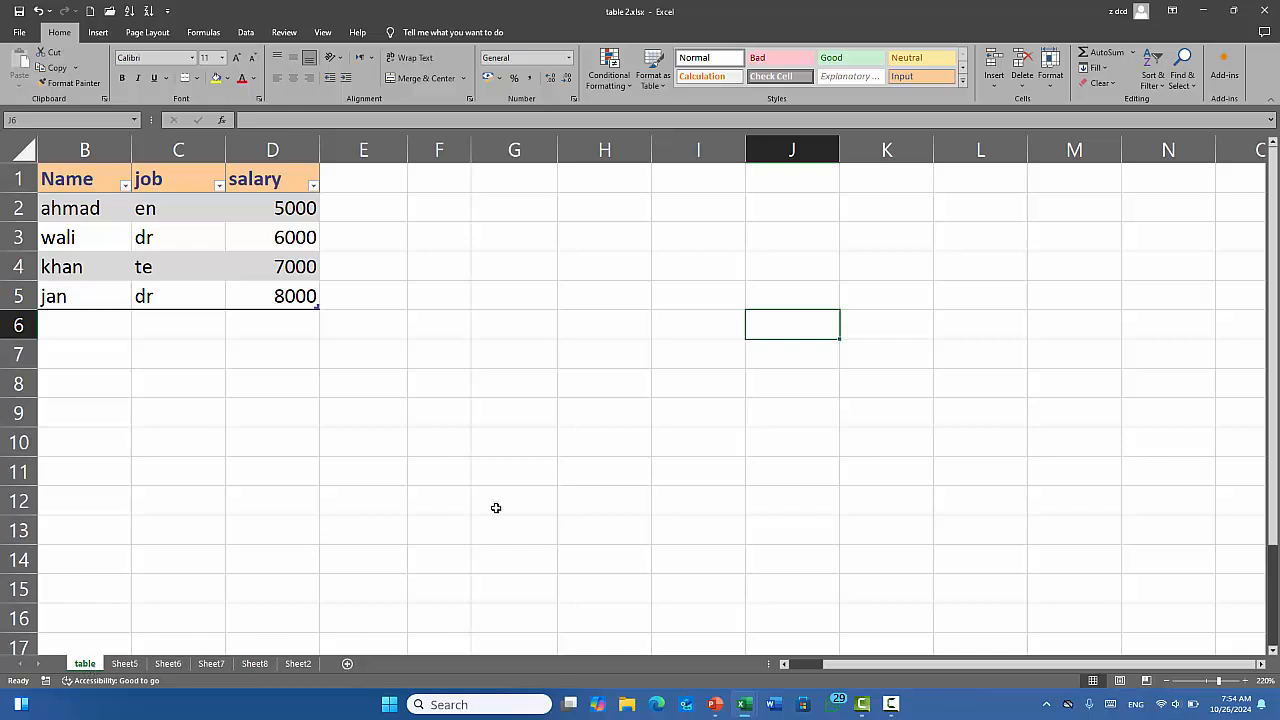
pyautogui.click(1055, 77)
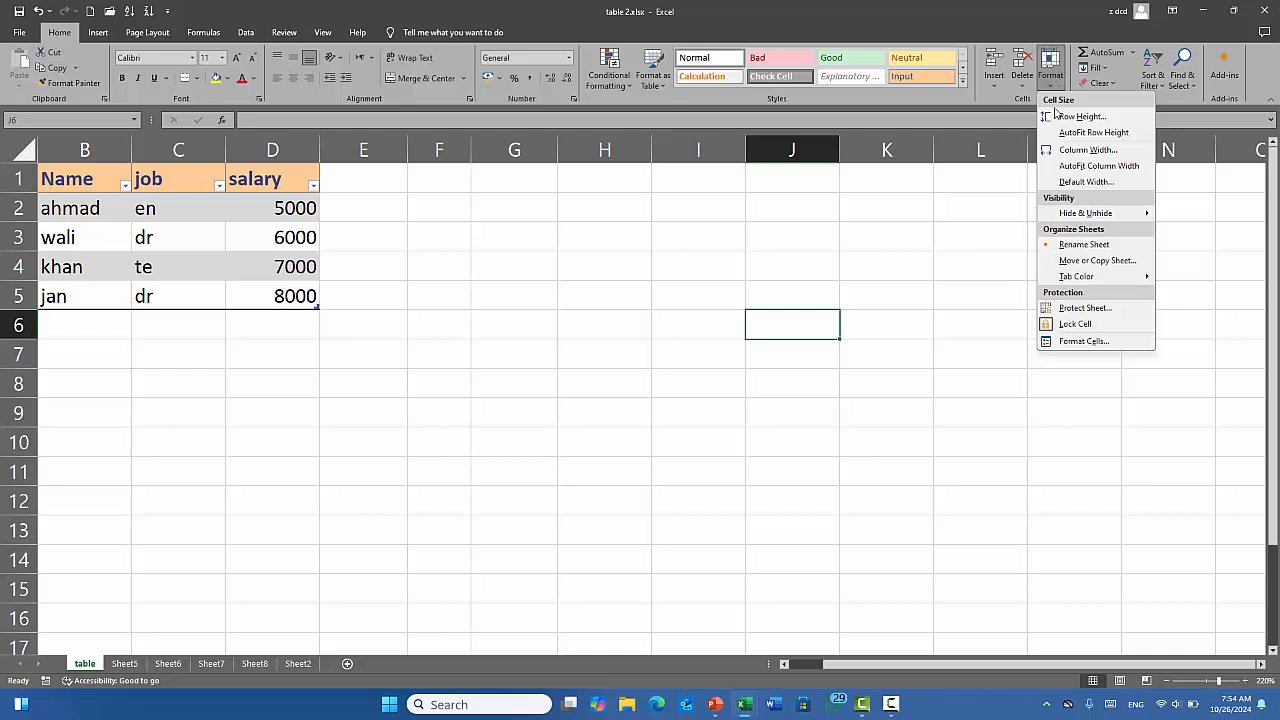
pyautogui.click(1090, 261)
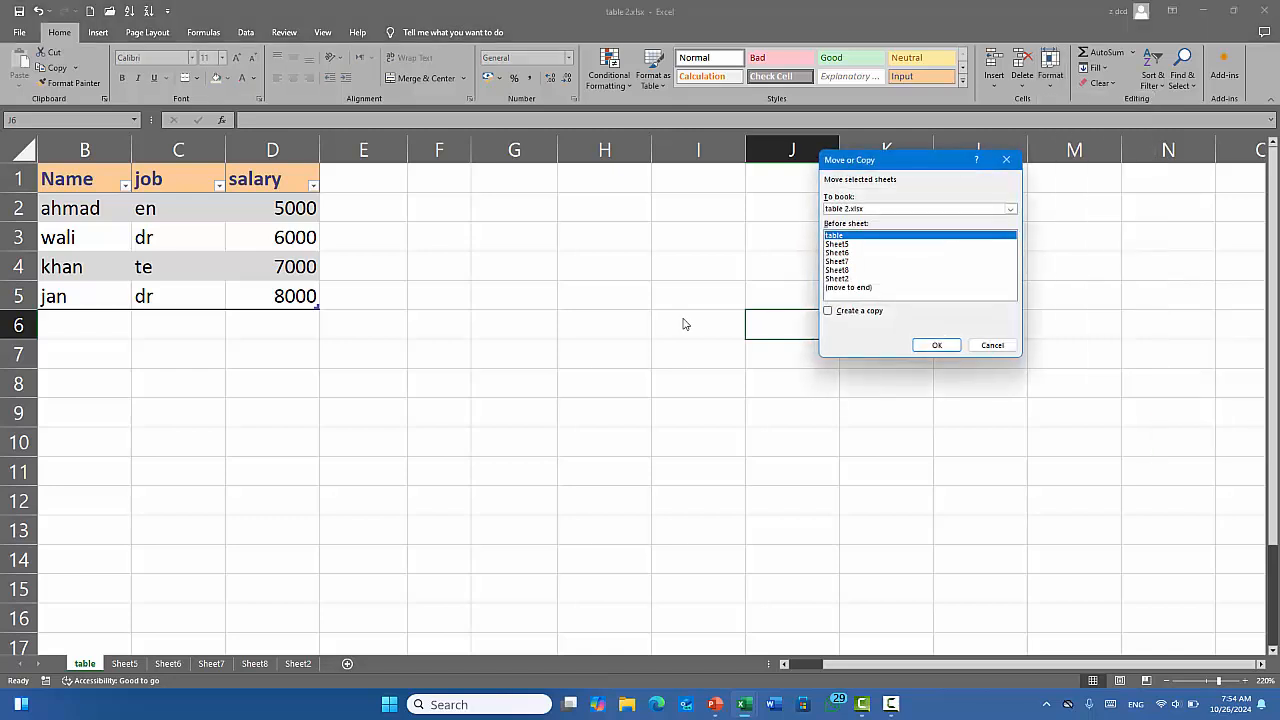
pyautogui.click(853, 289)
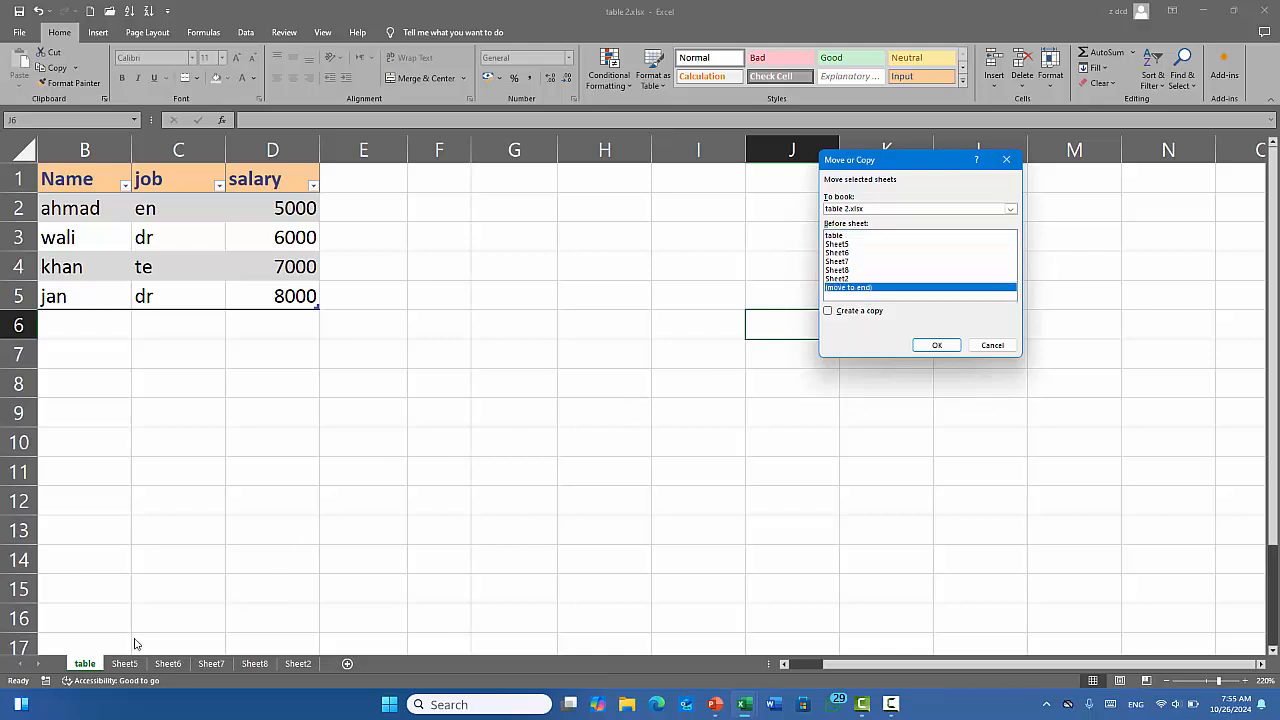
pyautogui.click(856, 313)
pyautogui.click(944, 346)
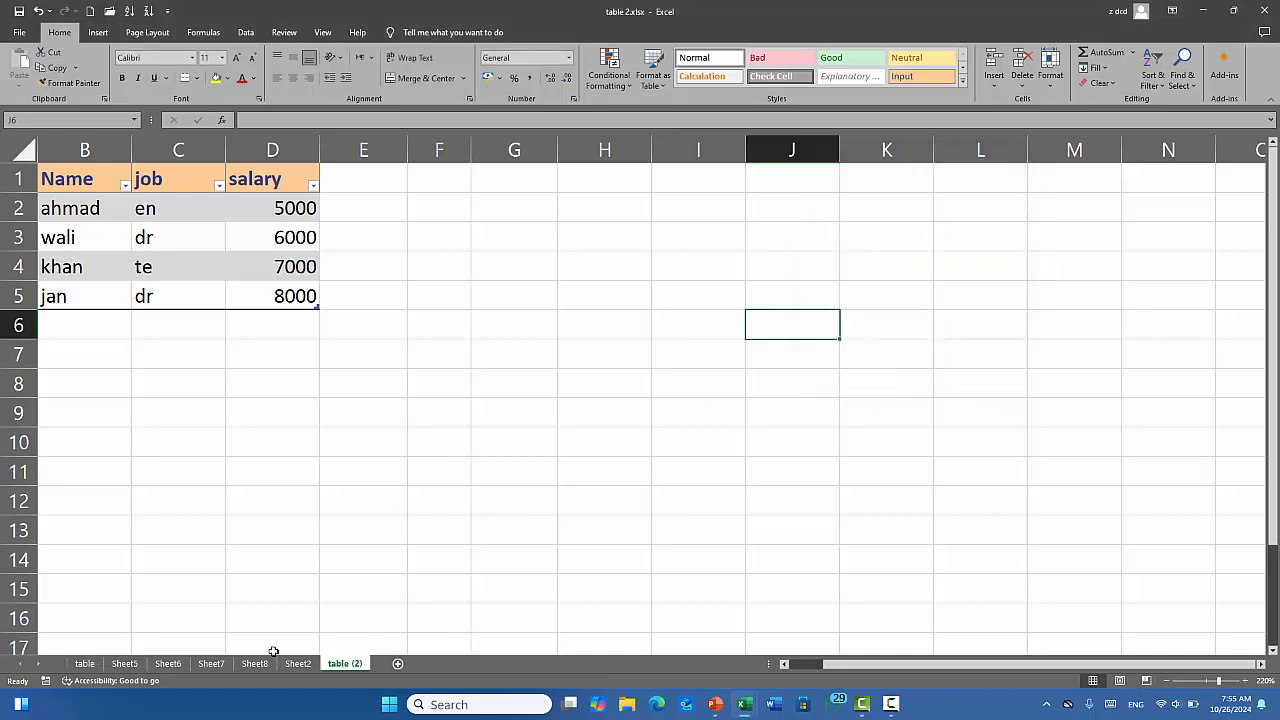
pyautogui.click(85, 664)
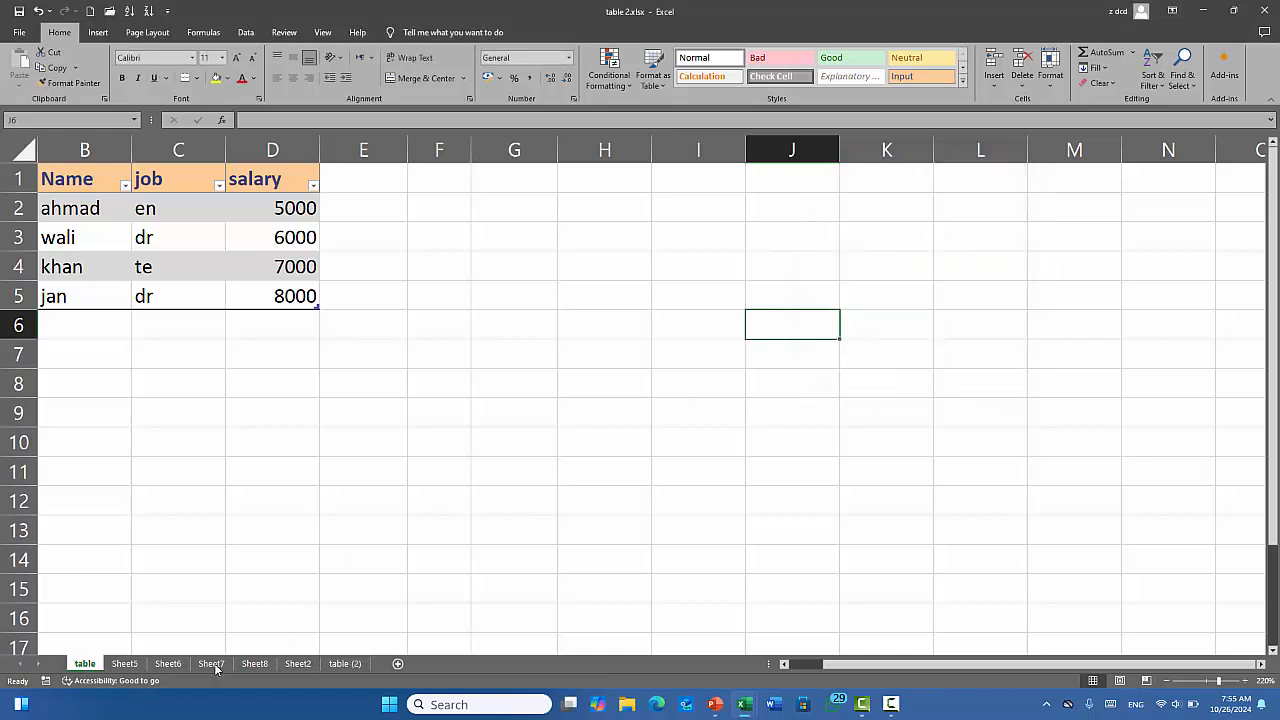
pyautogui.click(345, 664)
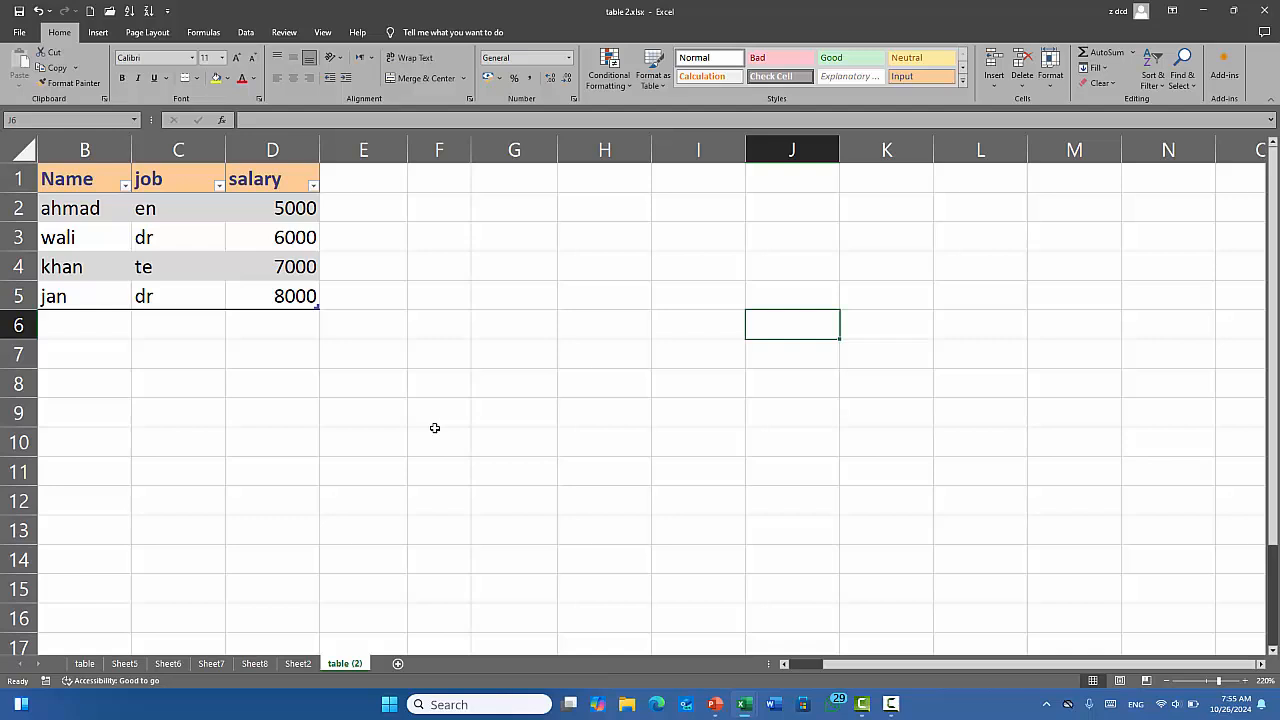
pyautogui.click(85, 664)
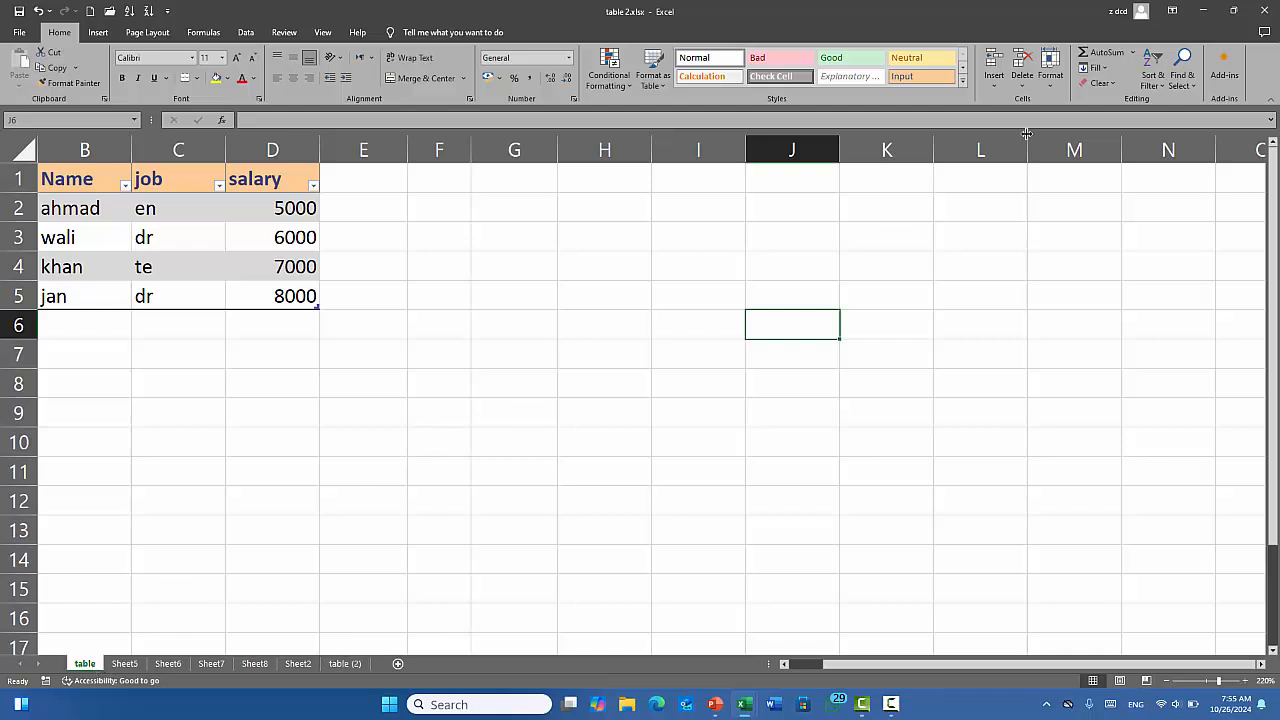
# Colour the table sheet's tab orange.
pyautogui.click(1050, 76)
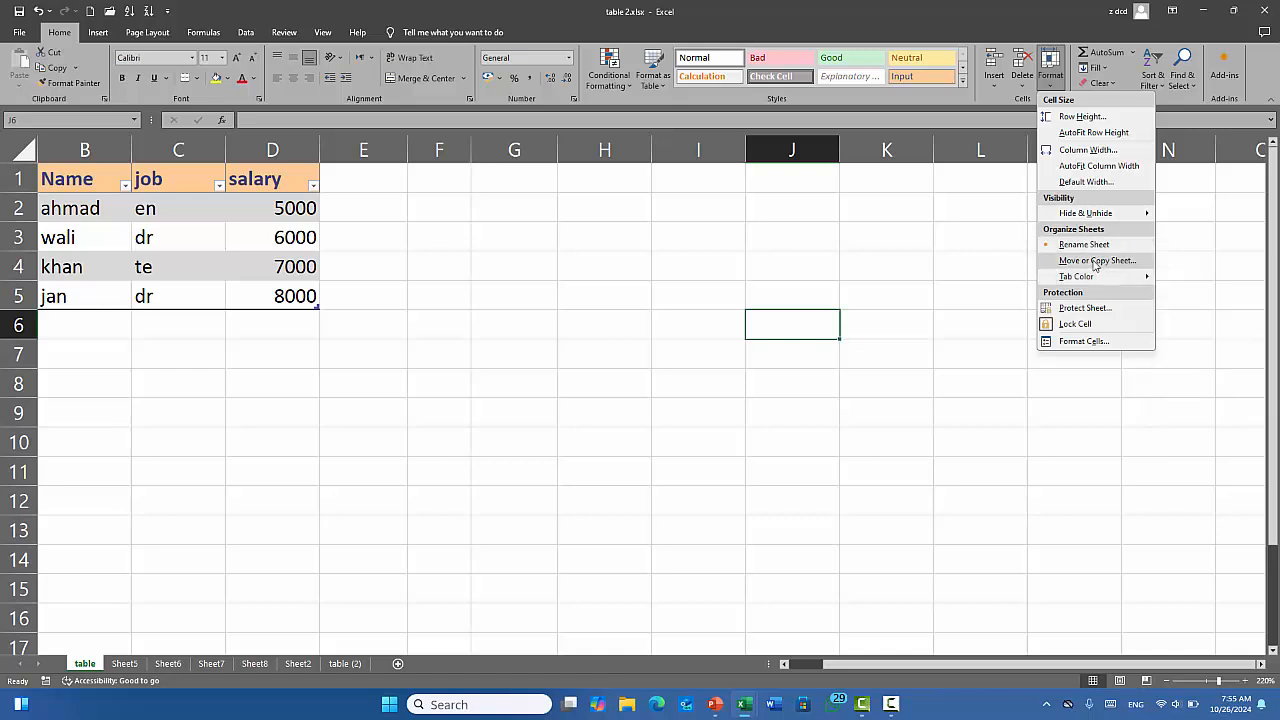
pyautogui.moveTo(1099, 282)
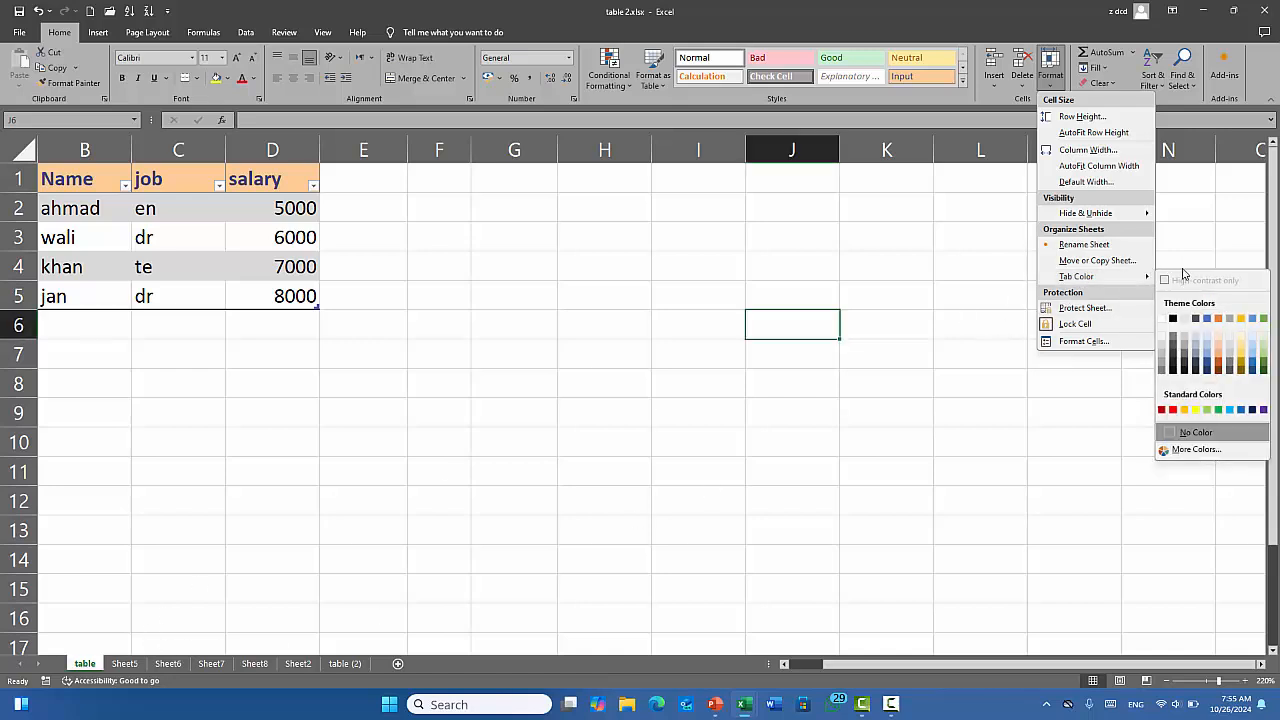
pyautogui.click(1220, 318)
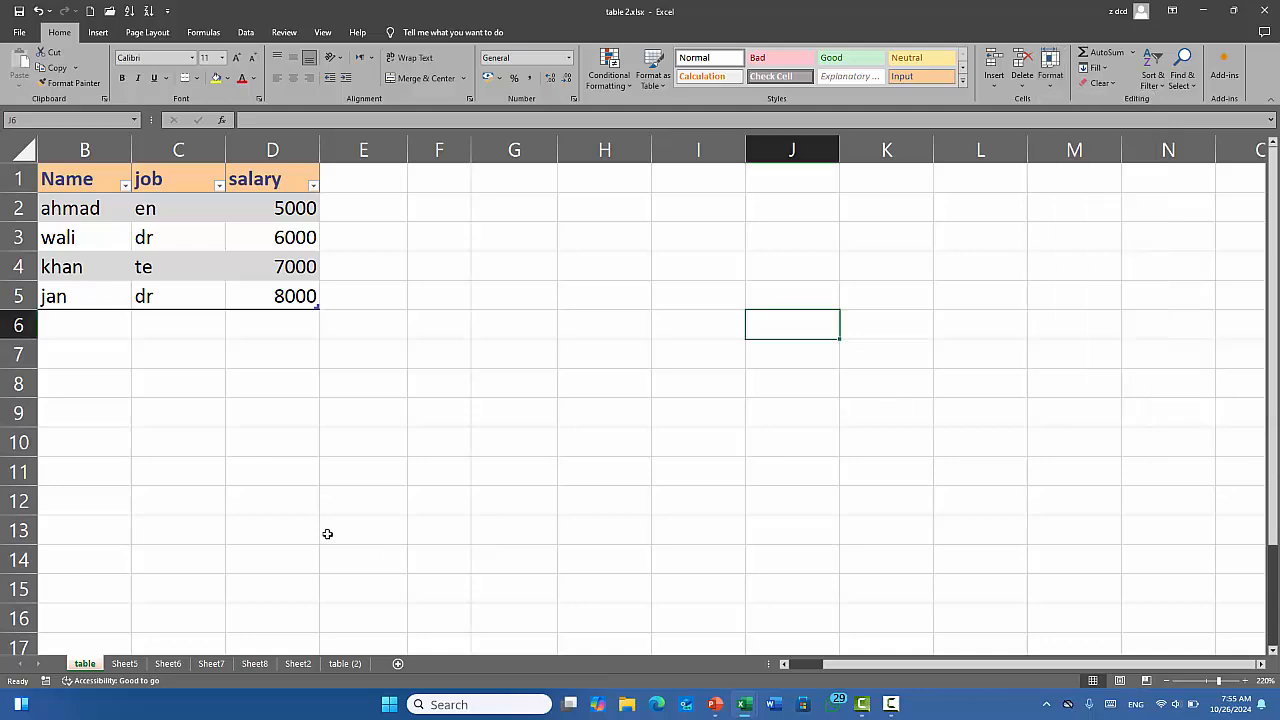
# Give Sheet5's tab a green colour, then return to the table sheet.
pyautogui.click(140, 664)
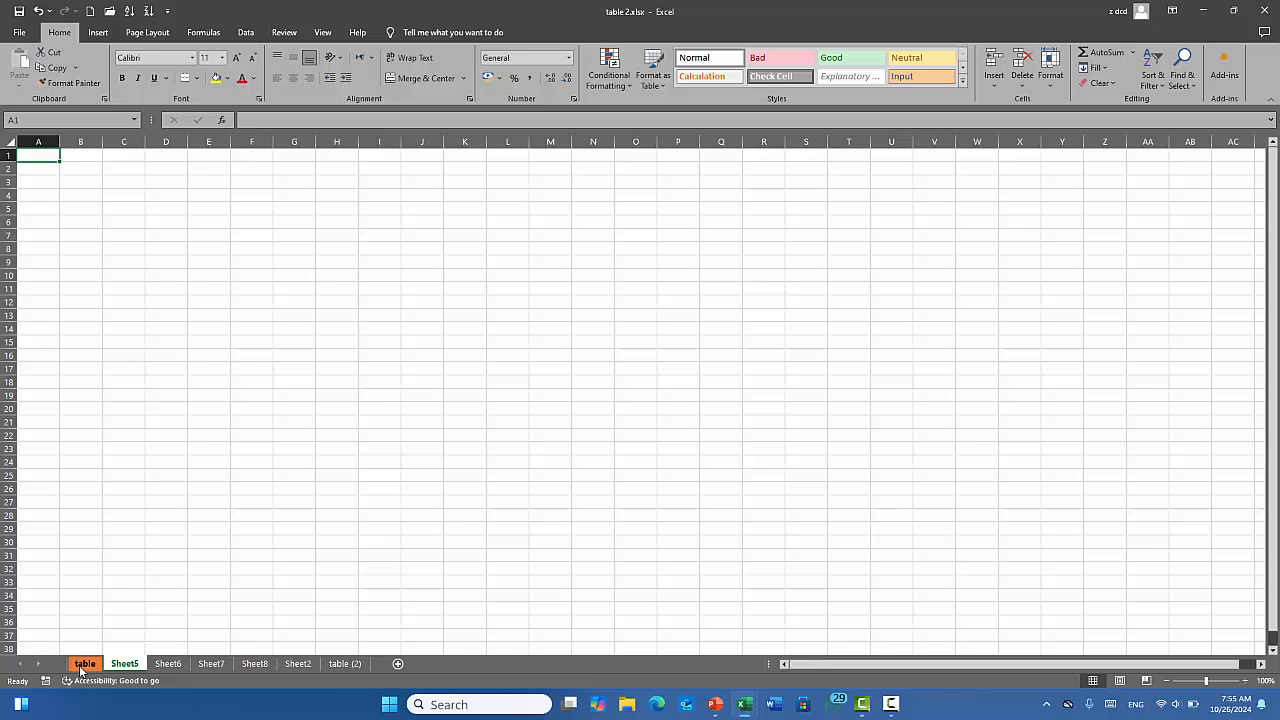
pyautogui.rightClick(132, 670)
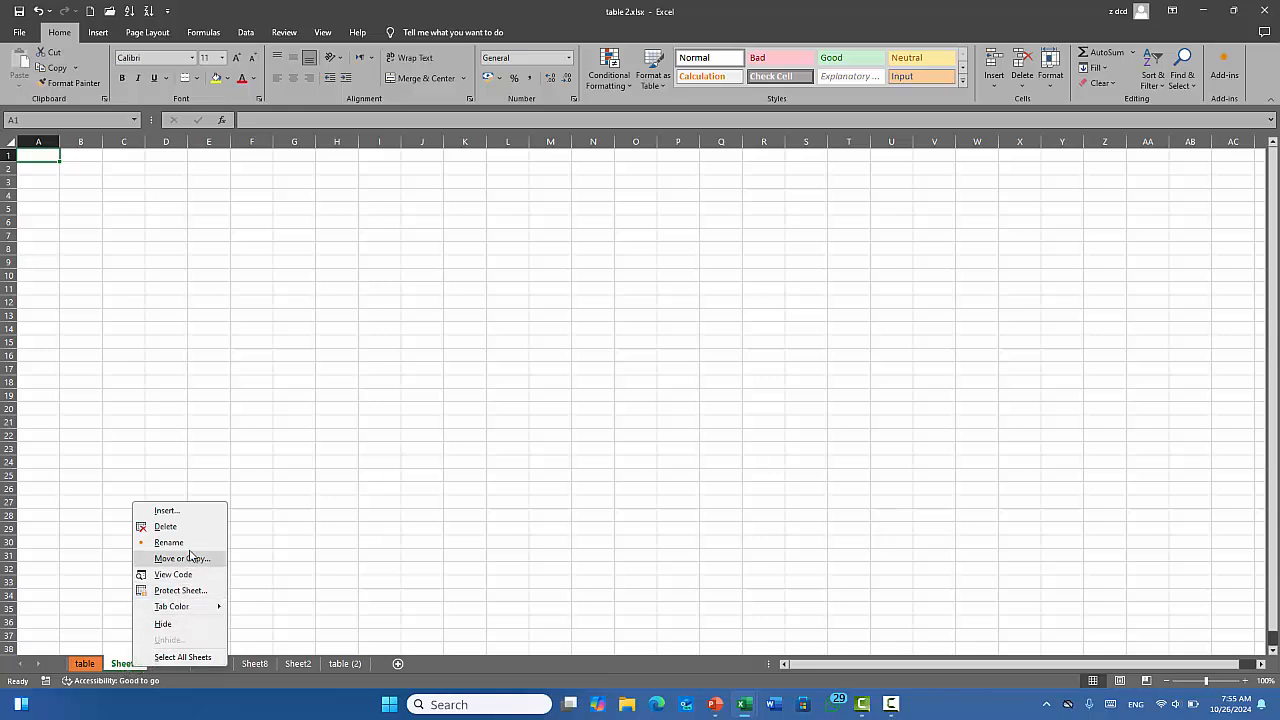
pyautogui.moveTo(200, 612)
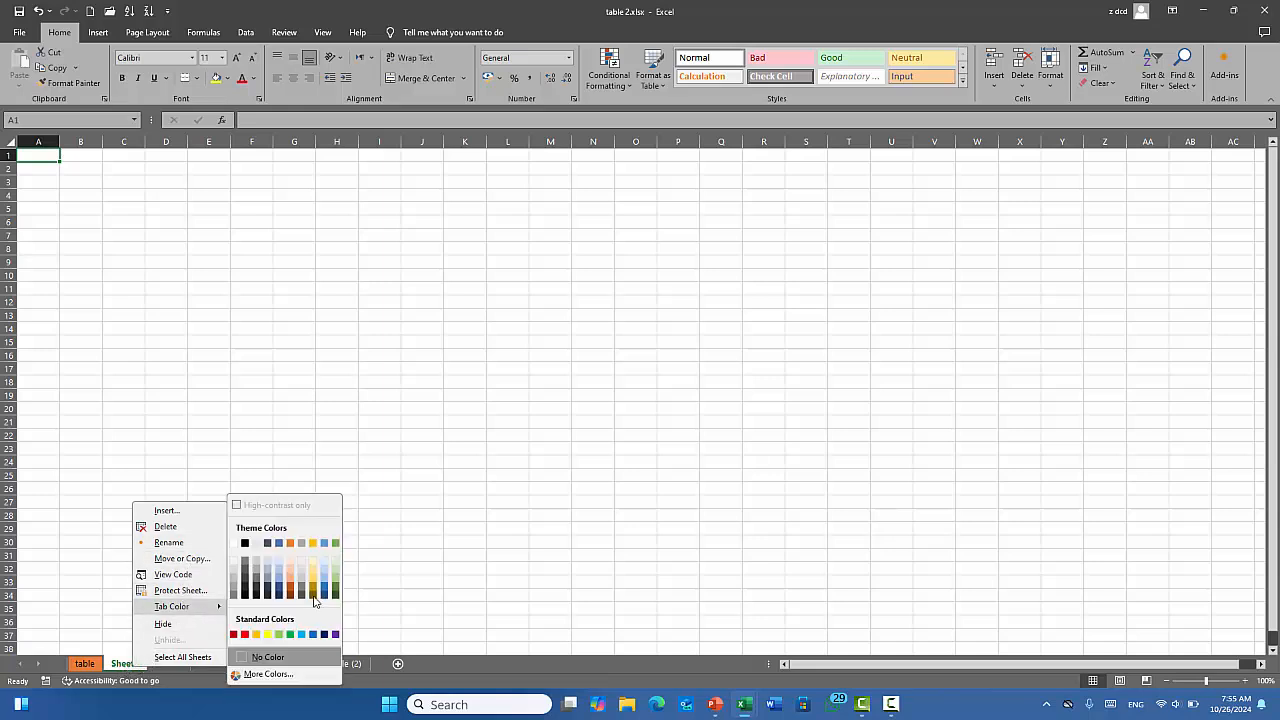
pyautogui.click(336, 545)
pyautogui.click(422, 436)
pyautogui.click(86, 664)
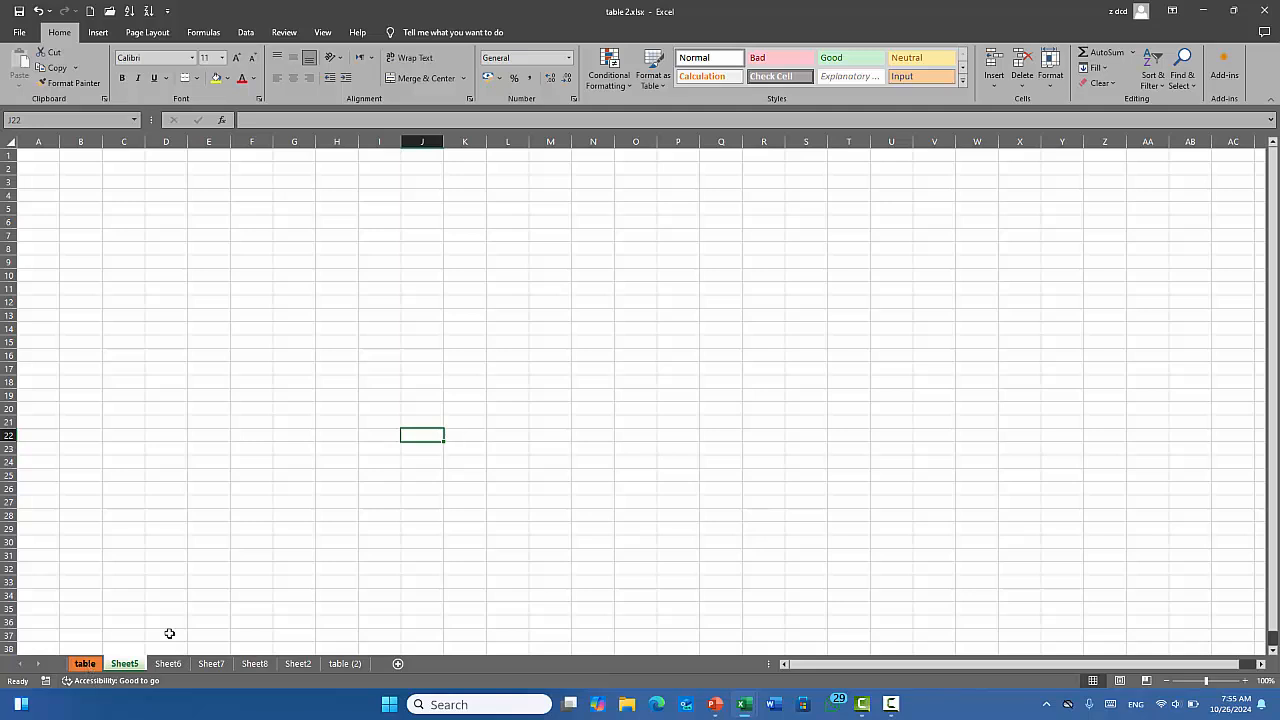
pyautogui.click(1050, 72)
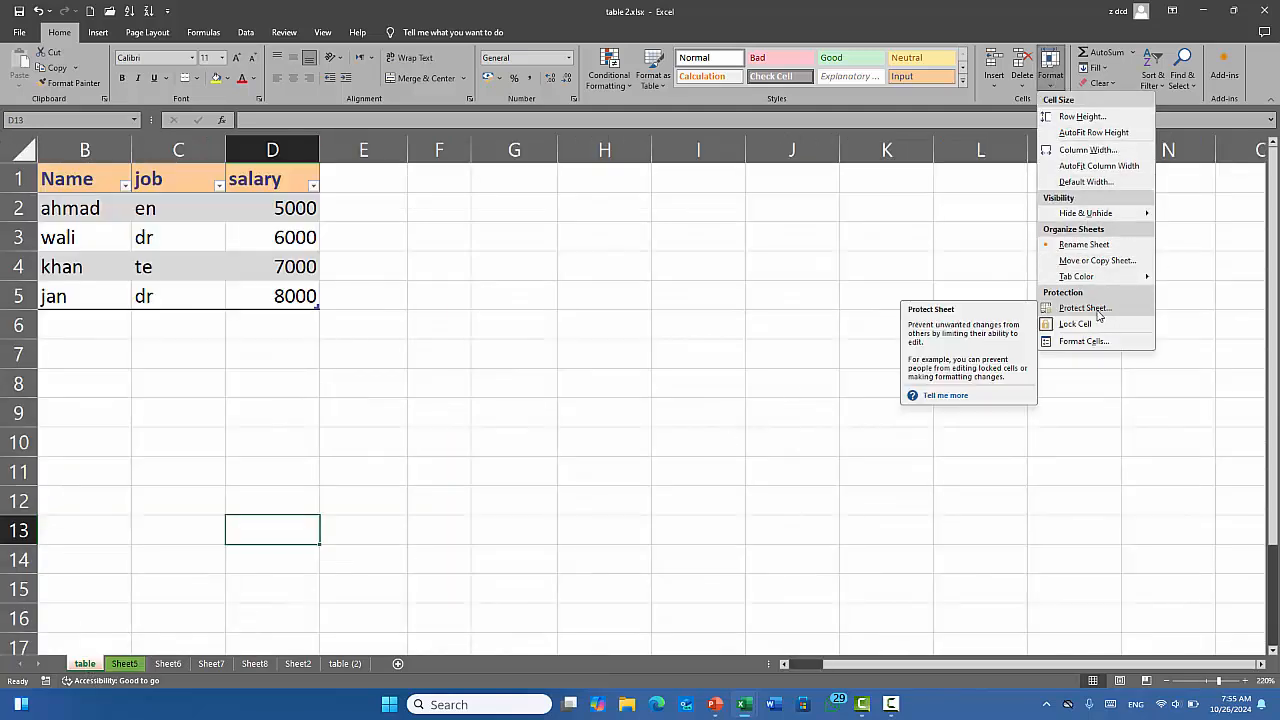
# Protect the table sheet with a password, re-entering it after a mismatch warning.
pyautogui.click(479, 317)
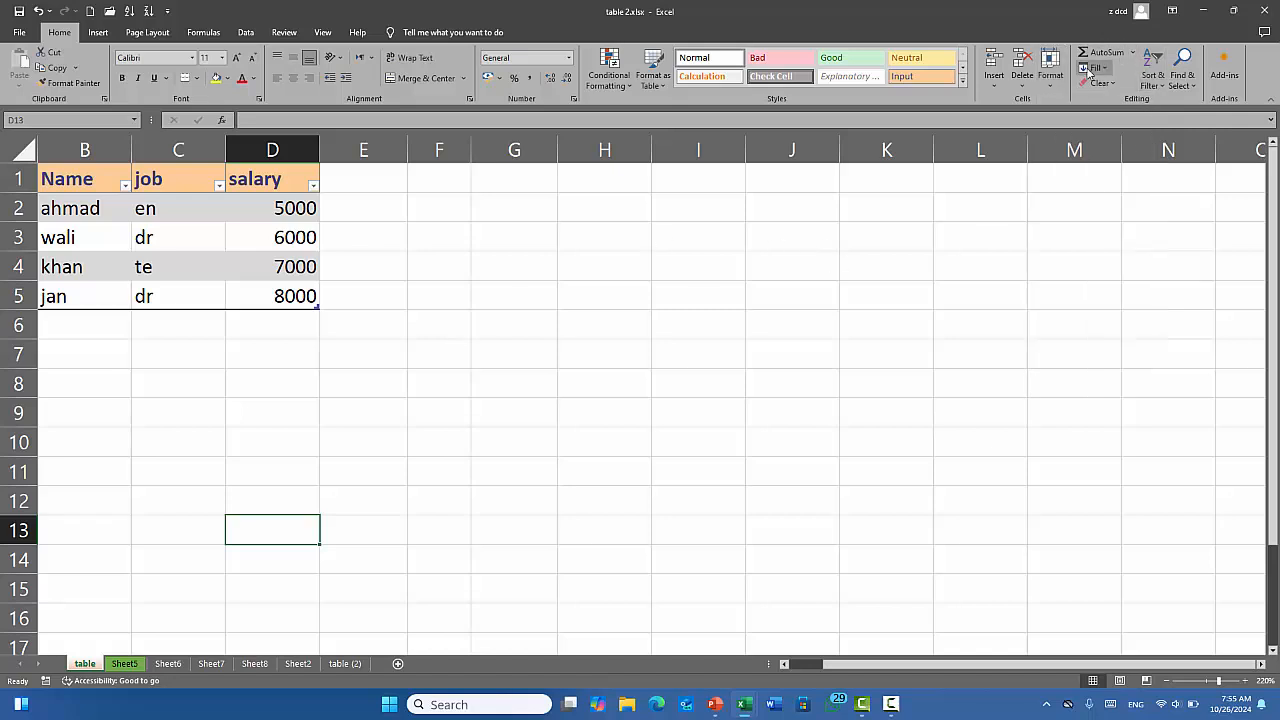
pyautogui.click(1050, 72)
pyautogui.click(1085, 308)
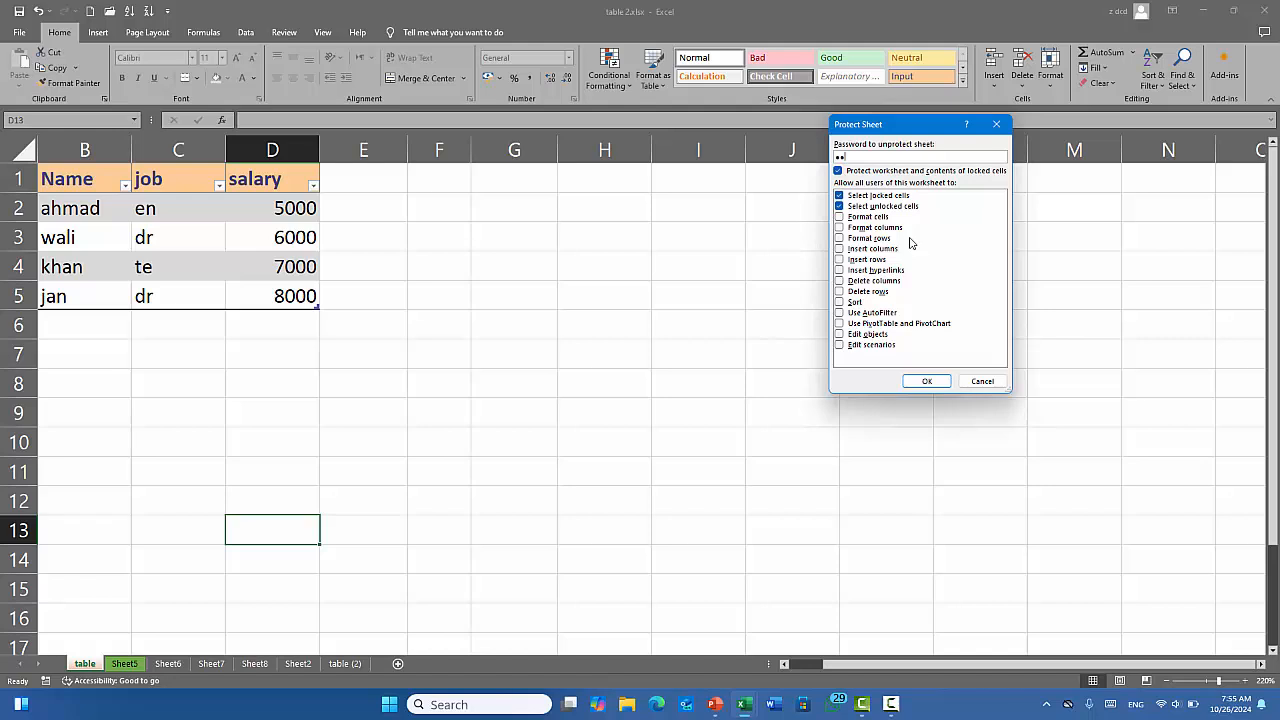
pyautogui.click(926, 381)
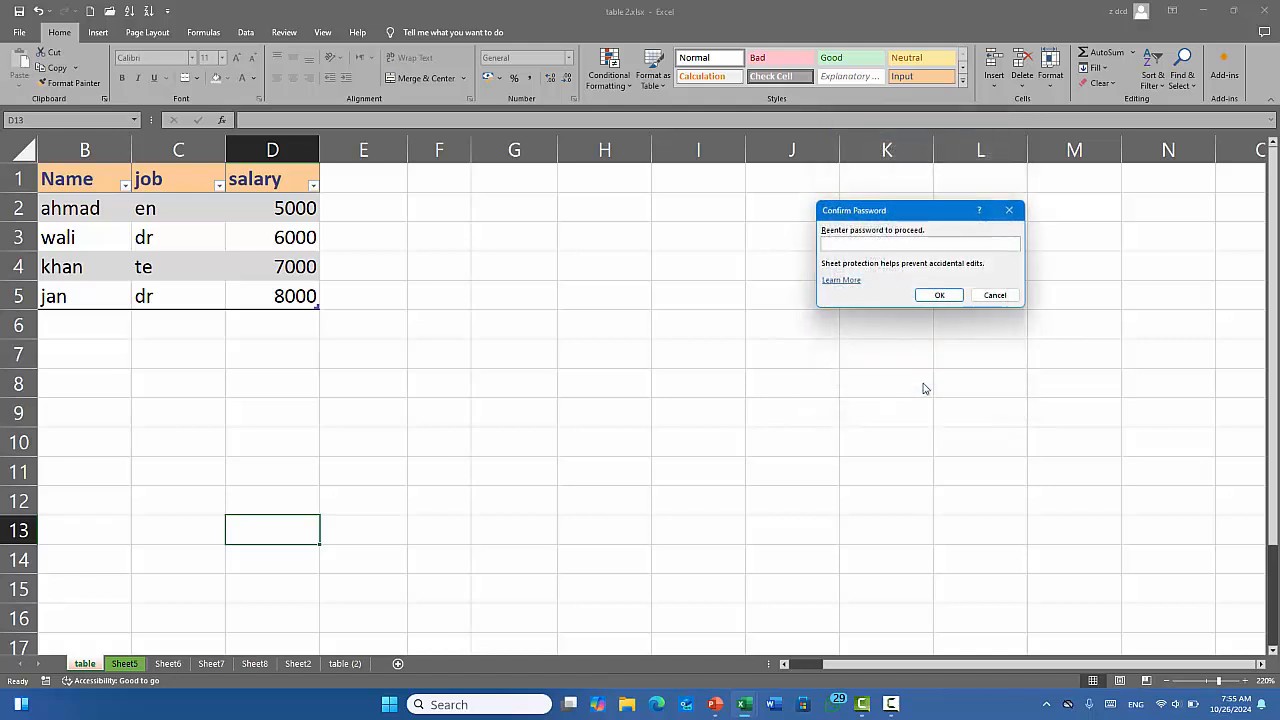
pyautogui.write('123')
pyautogui.click(942, 296)
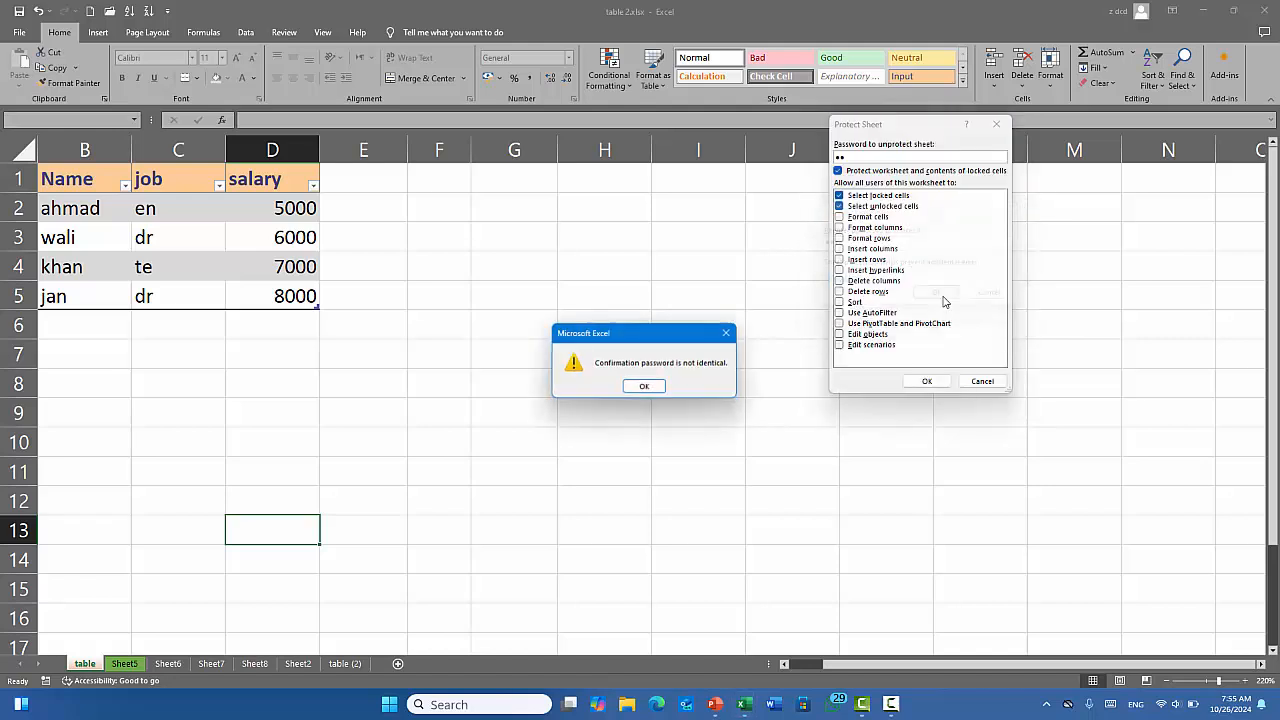
pyautogui.click(644, 386)
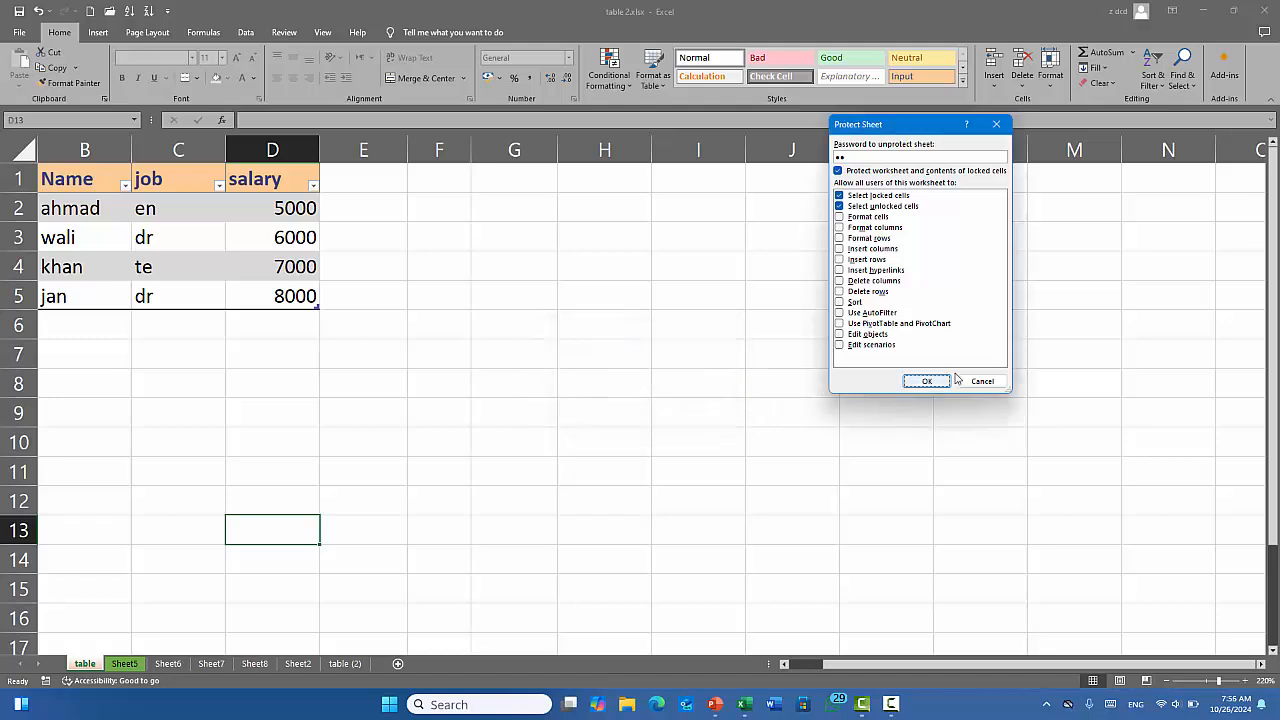
pyautogui.moveTo(870, 158); pyautogui.dragTo(771, 165)
pyautogui.write('12')
pyautogui.click(940, 381)
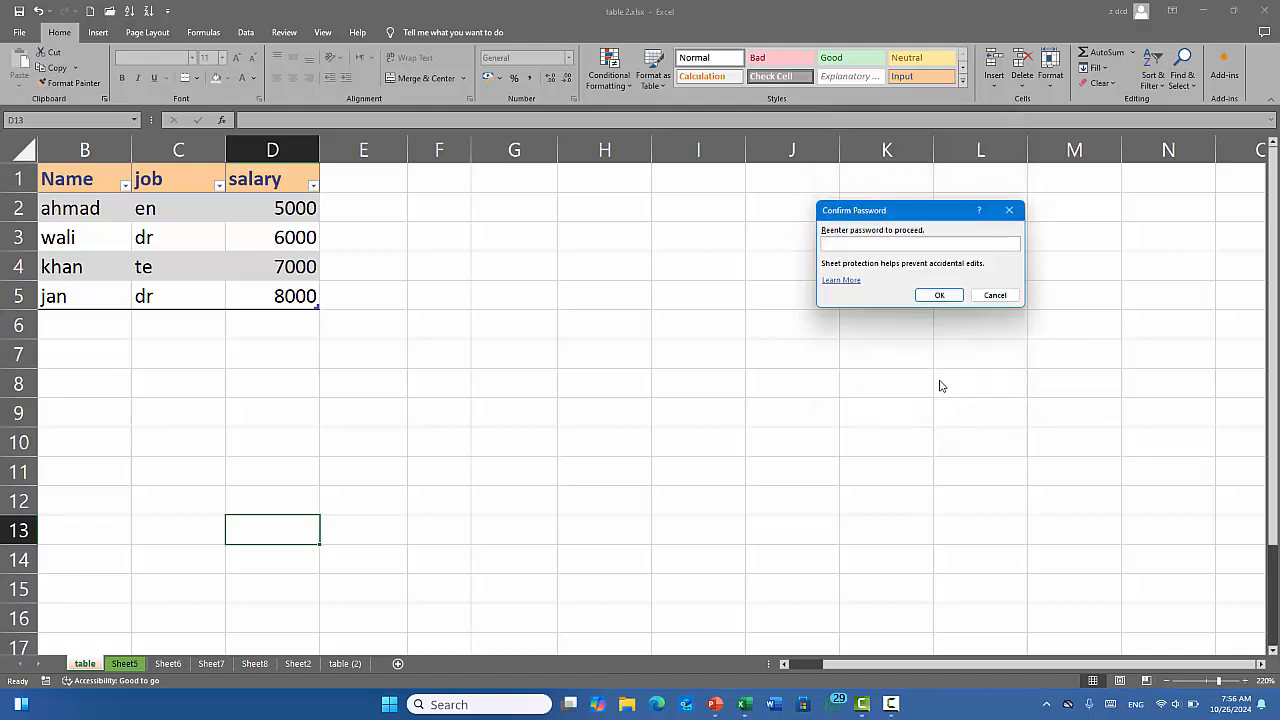
pyautogui.write('12')
pyautogui.click(942, 295)
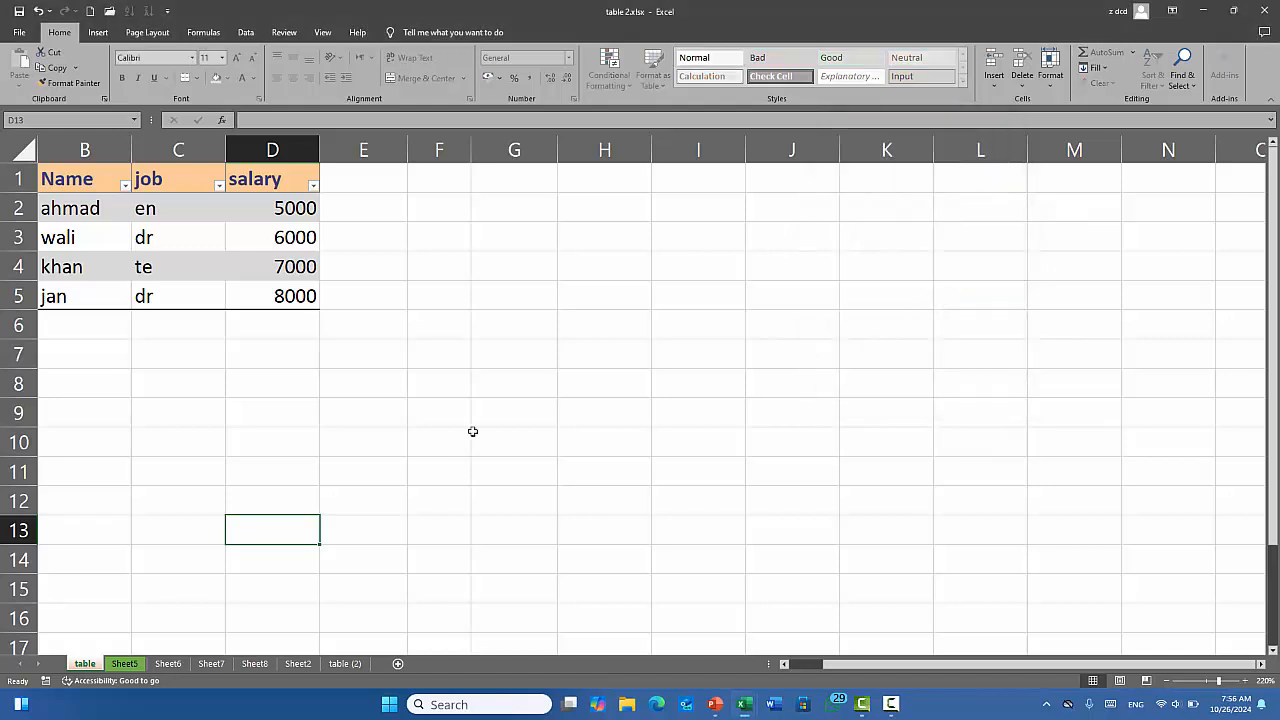
# Try typing into cells G10 and H8 and dismiss the protected-sheet warnings.
pyautogui.click(568, 314)
pyautogui.click(474, 429)
pyautogui.press('a')
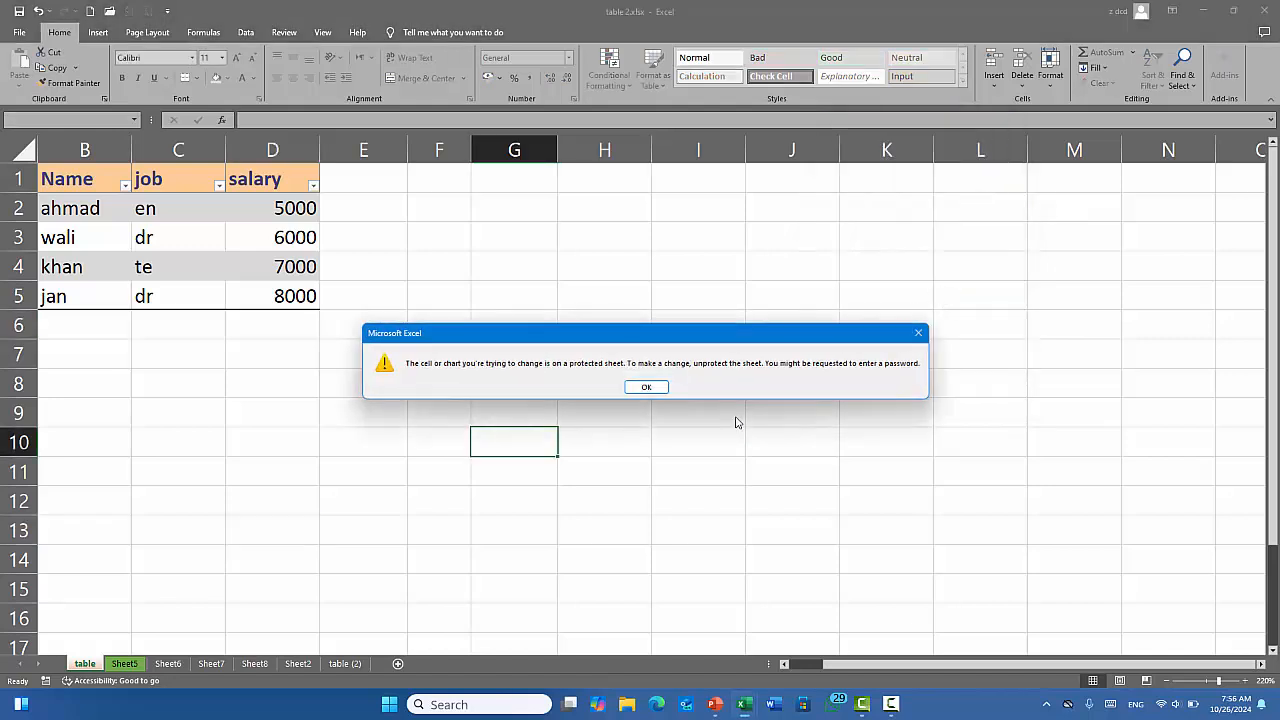
pyautogui.click(647, 389)
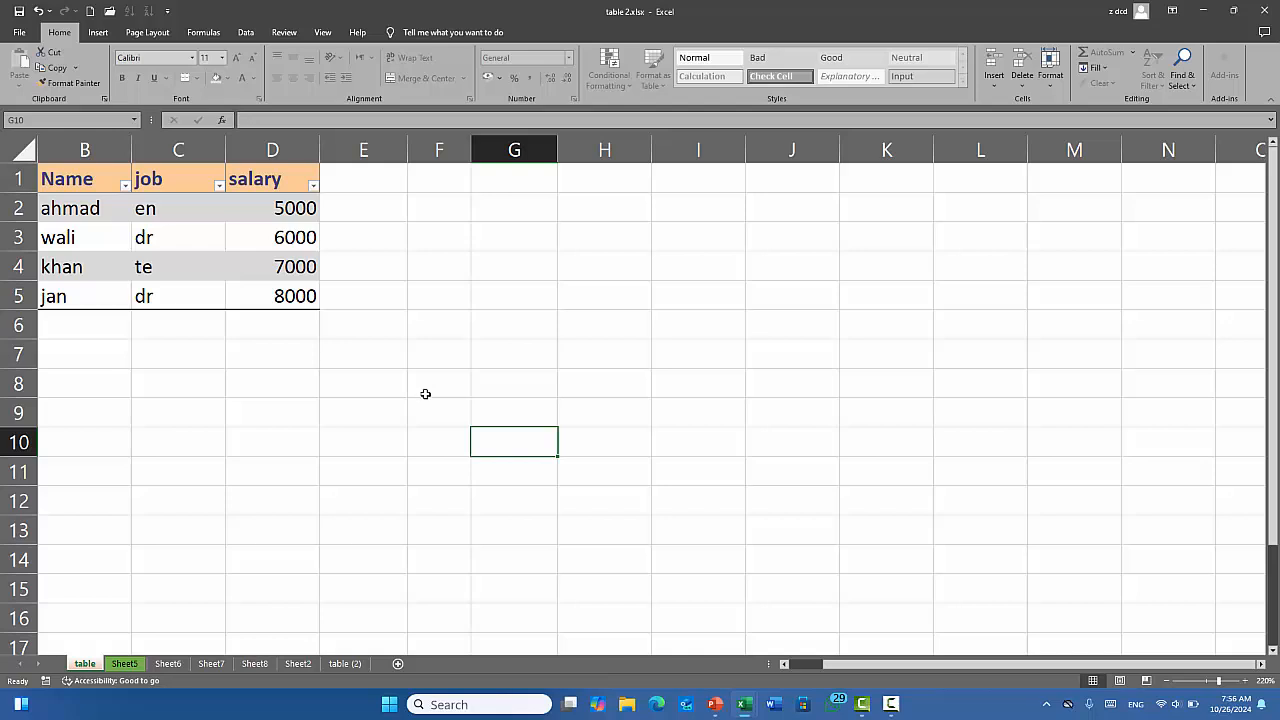
pyautogui.click(636, 389)
pyautogui.press('a')
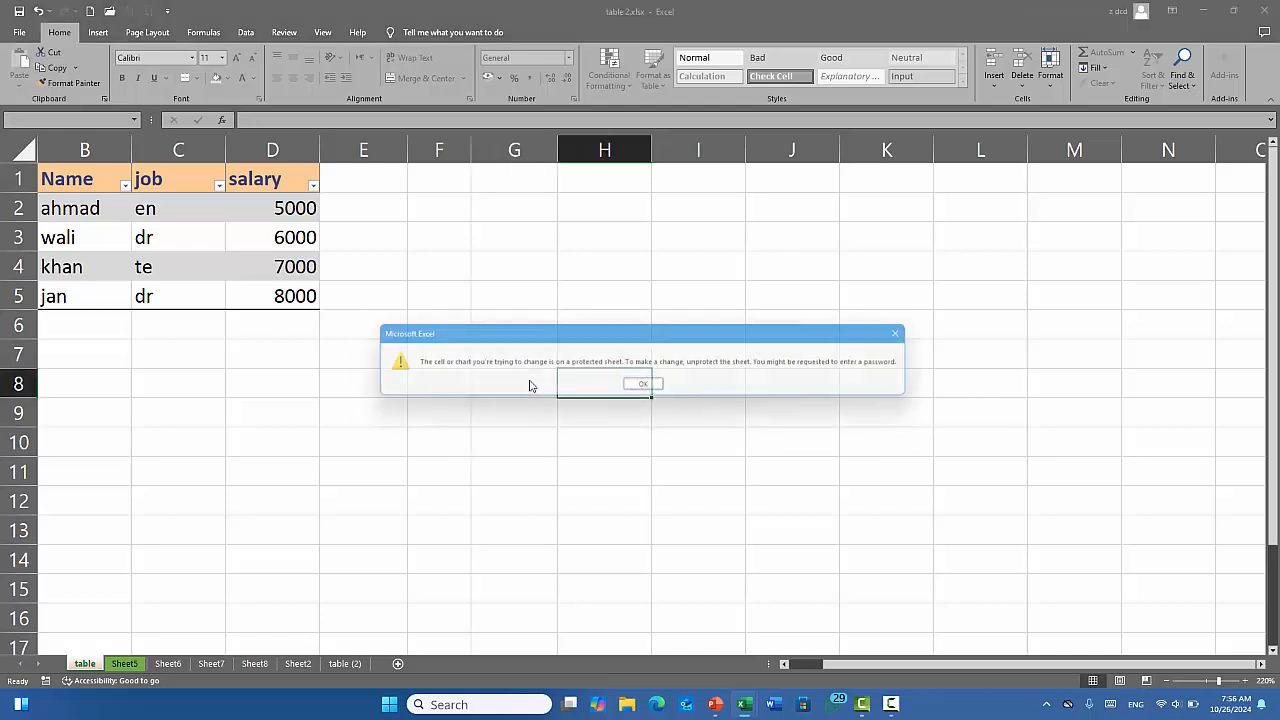
pyautogui.click(637, 385)
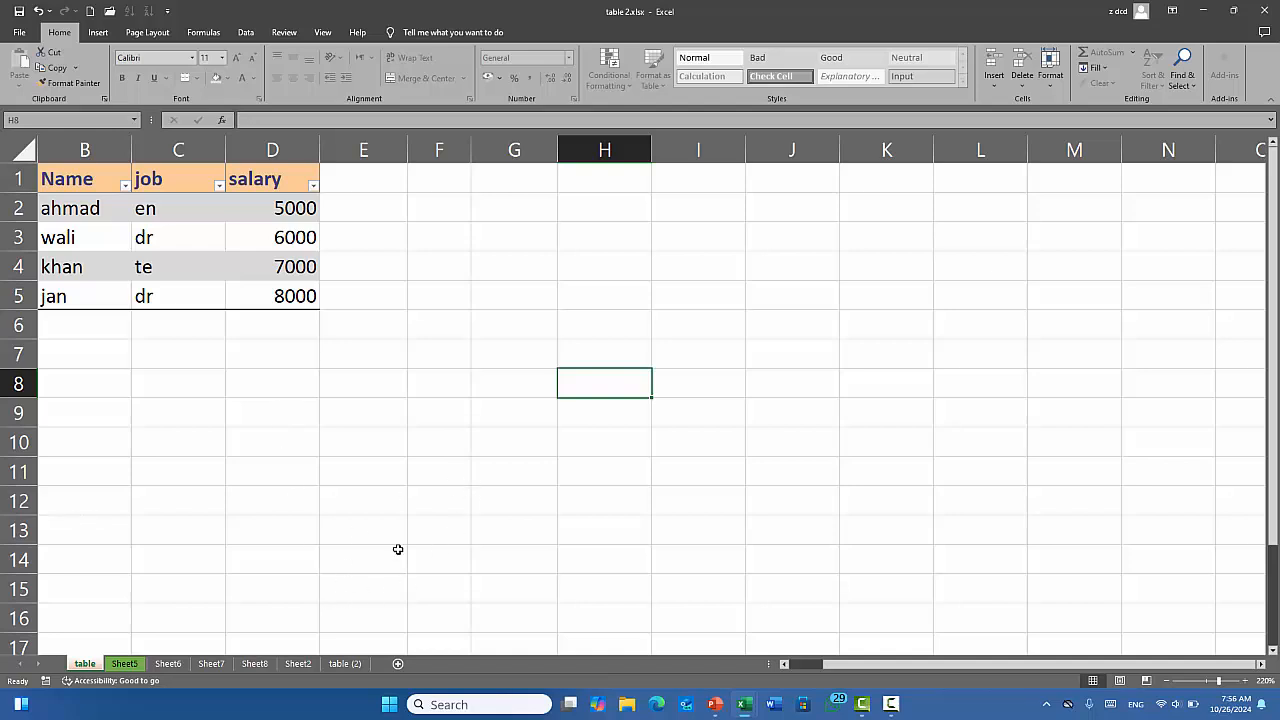
# Delete Sheet6, then unprotect the table sheet with its password and select H5.
pyautogui.rightClick(170, 664)
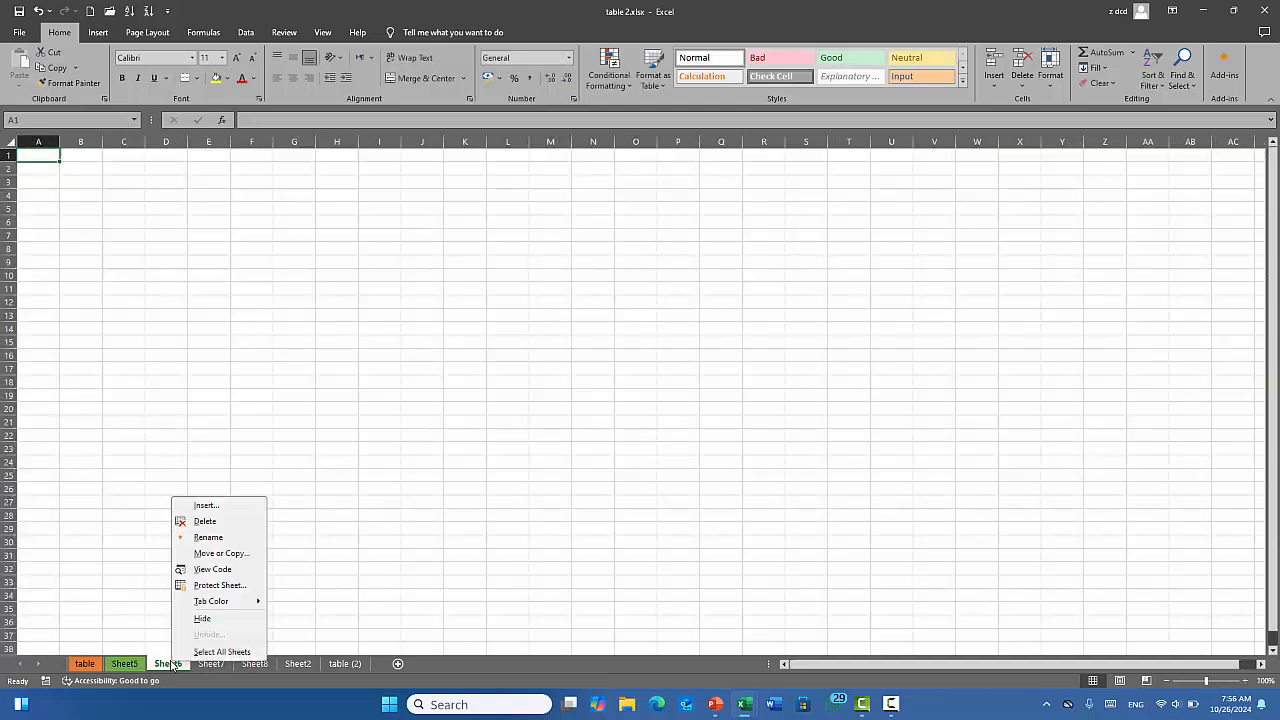
pyautogui.click(226, 522)
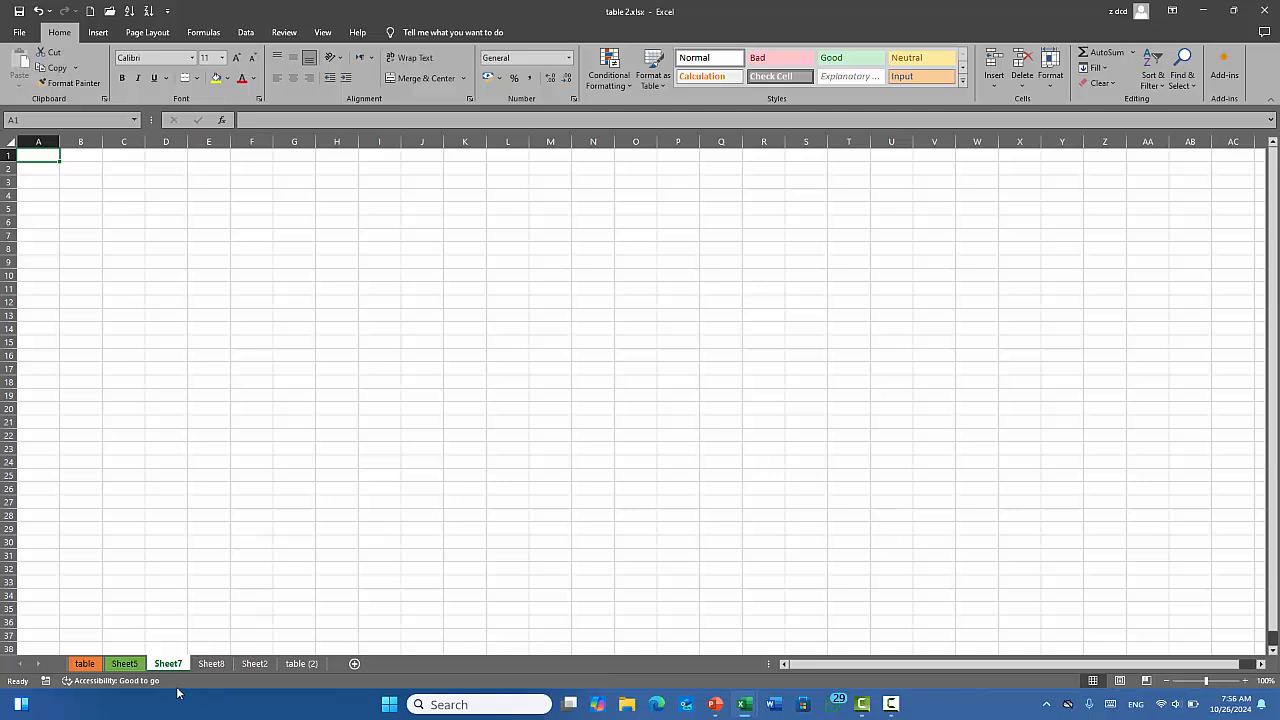
pyautogui.click(86, 664)
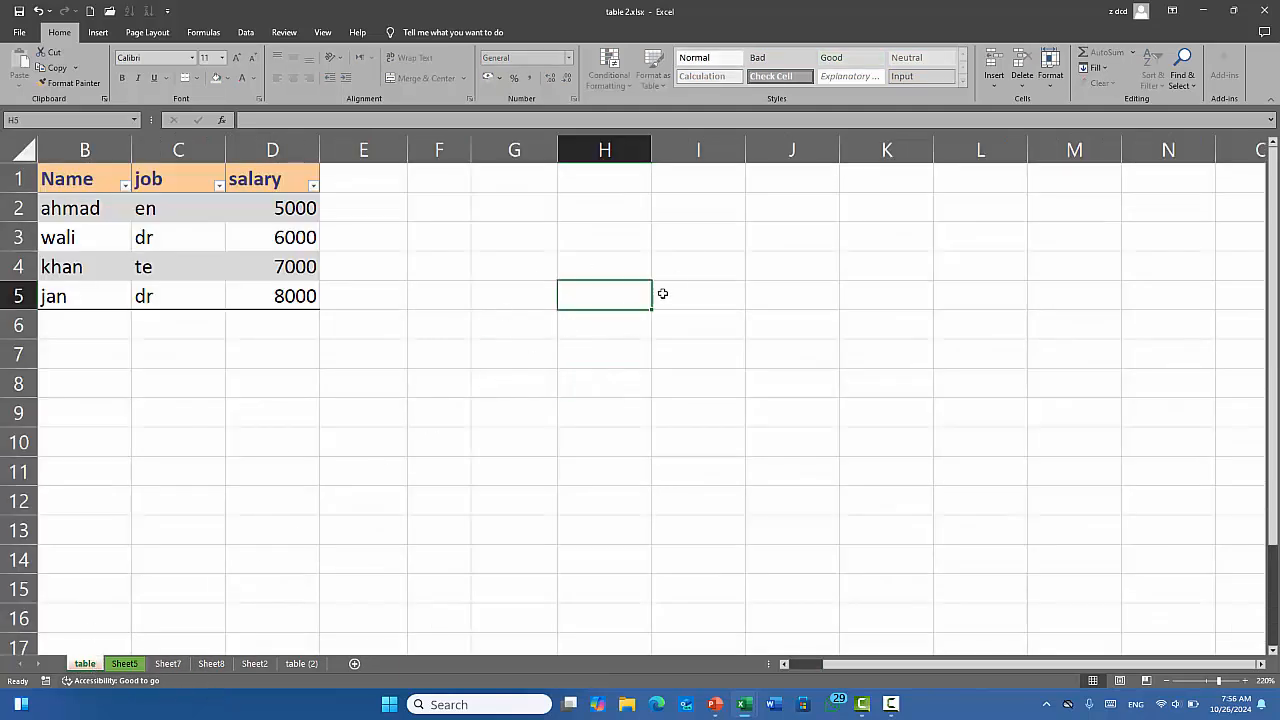
pyautogui.click(1050, 70)
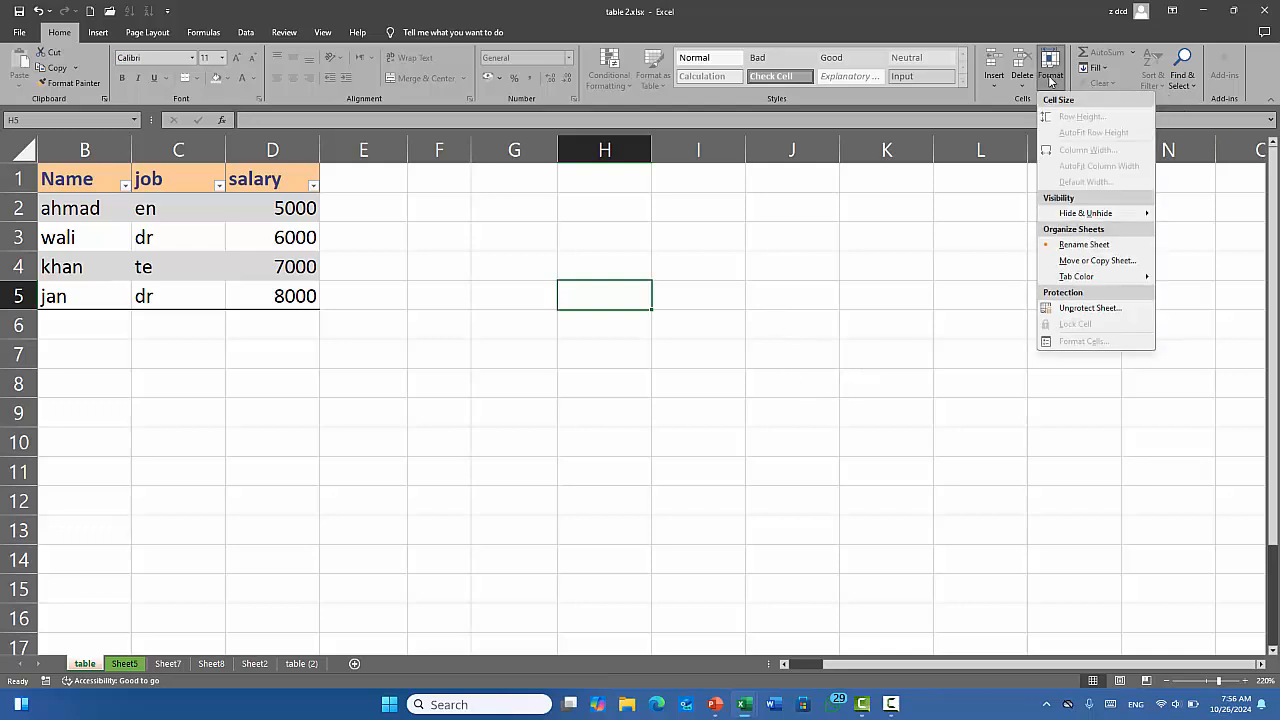
pyautogui.click(1082, 310)
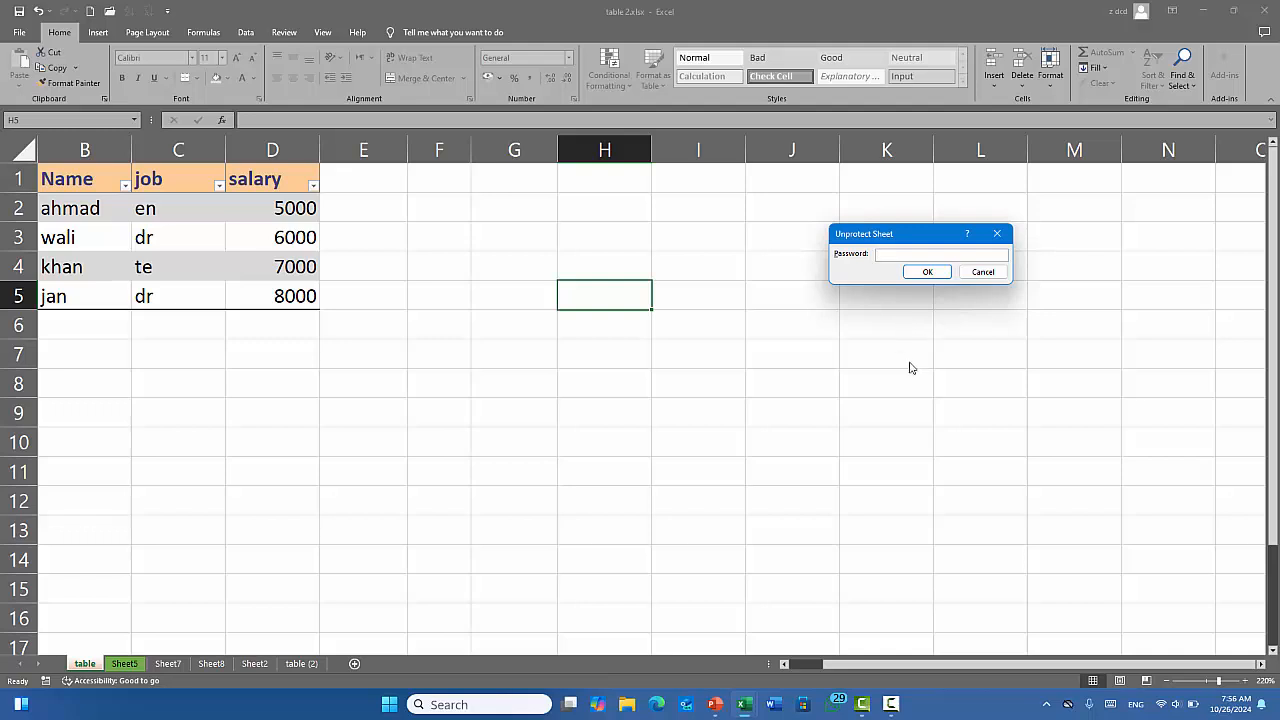
pyautogui.click(930, 274)
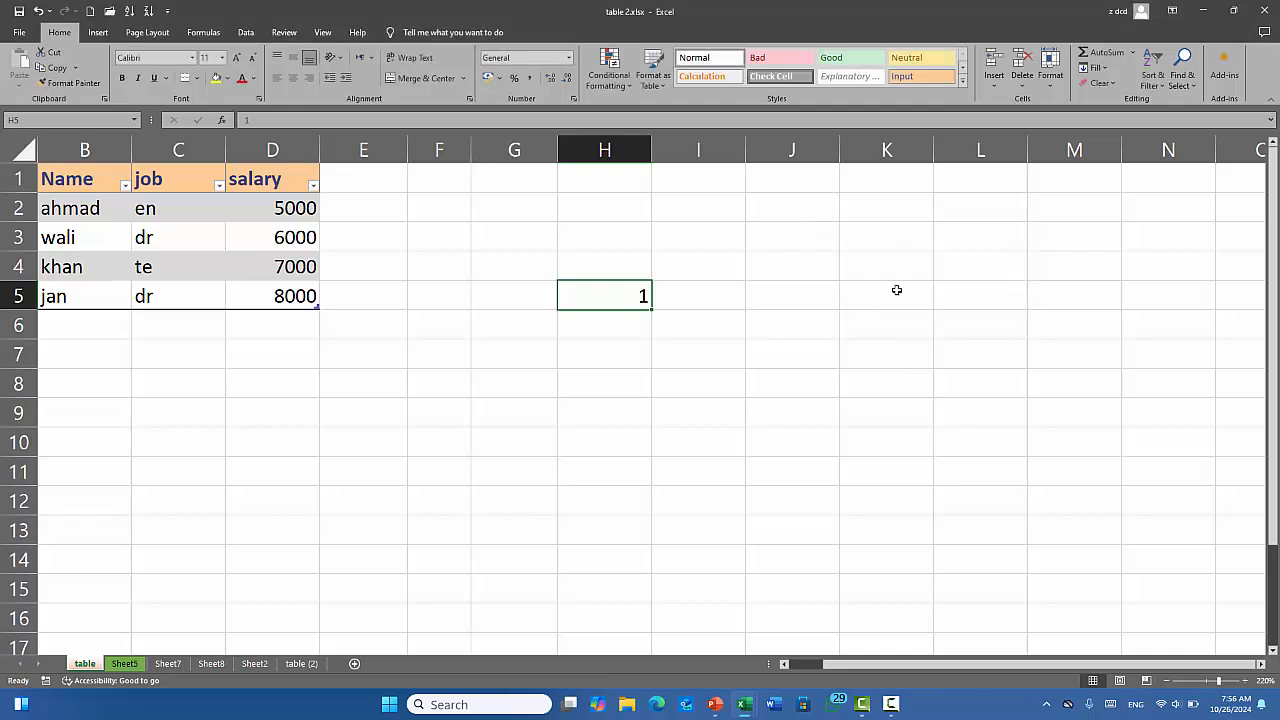
pyautogui.click(897, 290)
pyautogui.click(623, 304)
# Clear H5 and type test text into cells G10, I11, H11 and I10.
pyautogui.press('Delete')
pyautogui.click(508, 448)
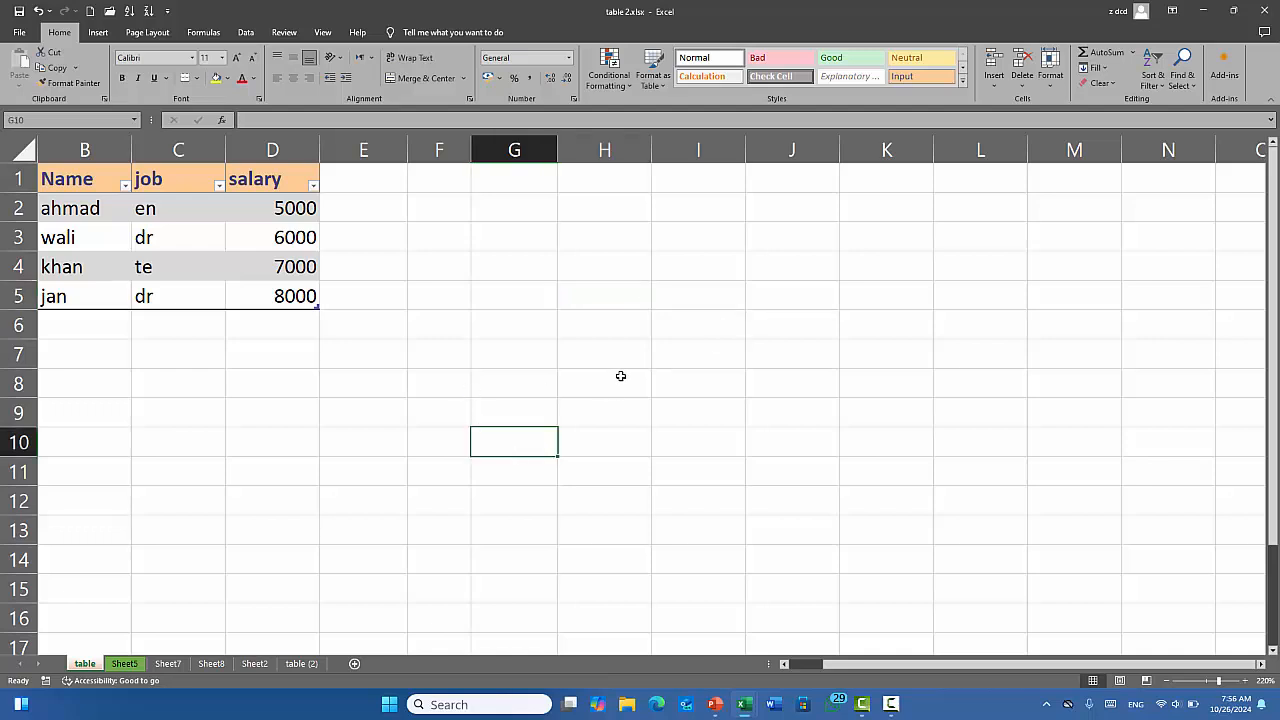
pyautogui.write('gfhggf')
pyautogui.click(566, 387)
pyautogui.click(678, 477)
pyautogui.write('ghgfhgf')
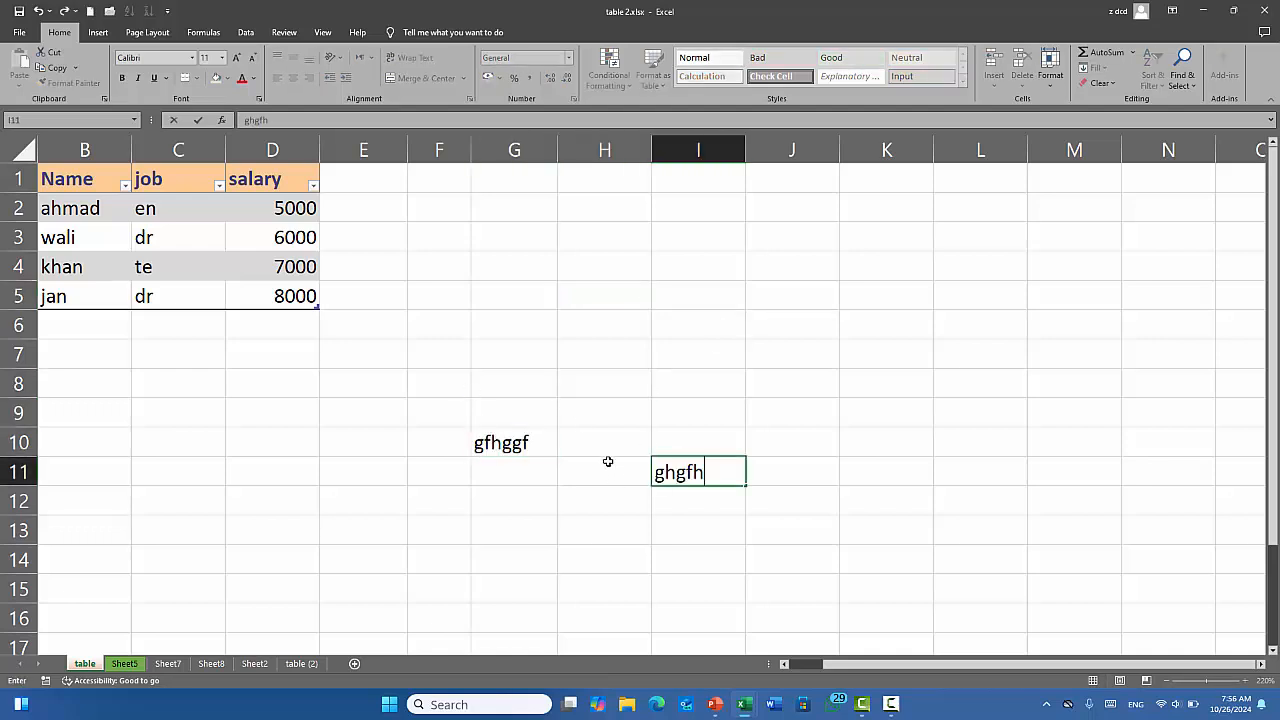
pyautogui.click(606, 465)
pyautogui.write('gfh')
pyautogui.click(697, 441)
pyautogui.write('hgf')
pyautogui.click(803, 390)
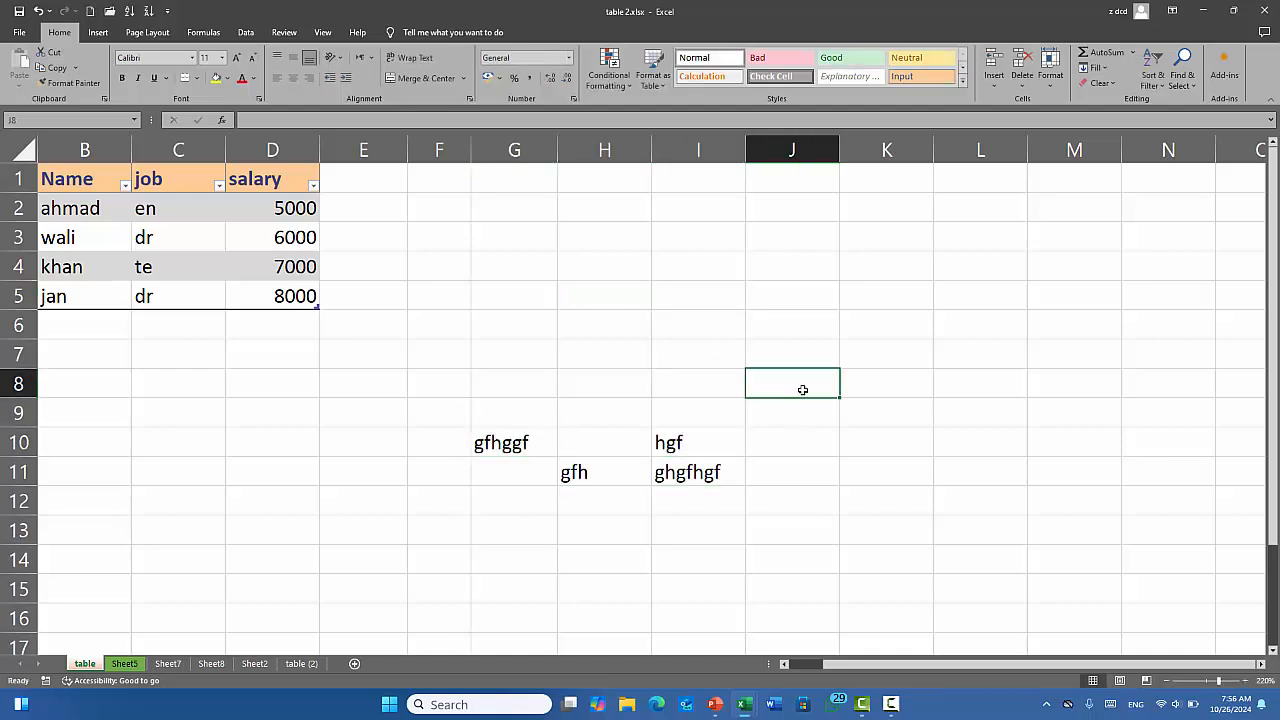
# Toggle Lock Cell, delete the test entries in G10:I12, and select the table B1:D5.
pyautogui.click(1055, 80)
pyautogui.click(1093, 330)
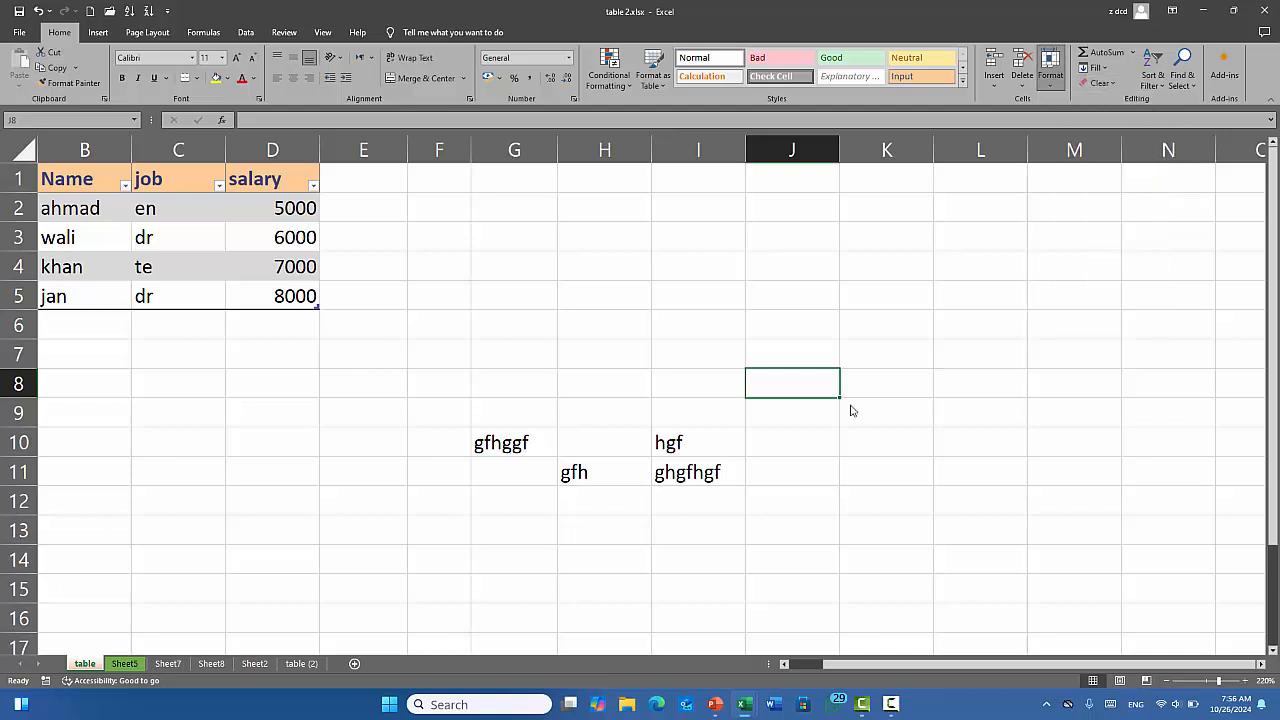
pyautogui.moveTo(477, 437); pyautogui.dragTo(694, 486)
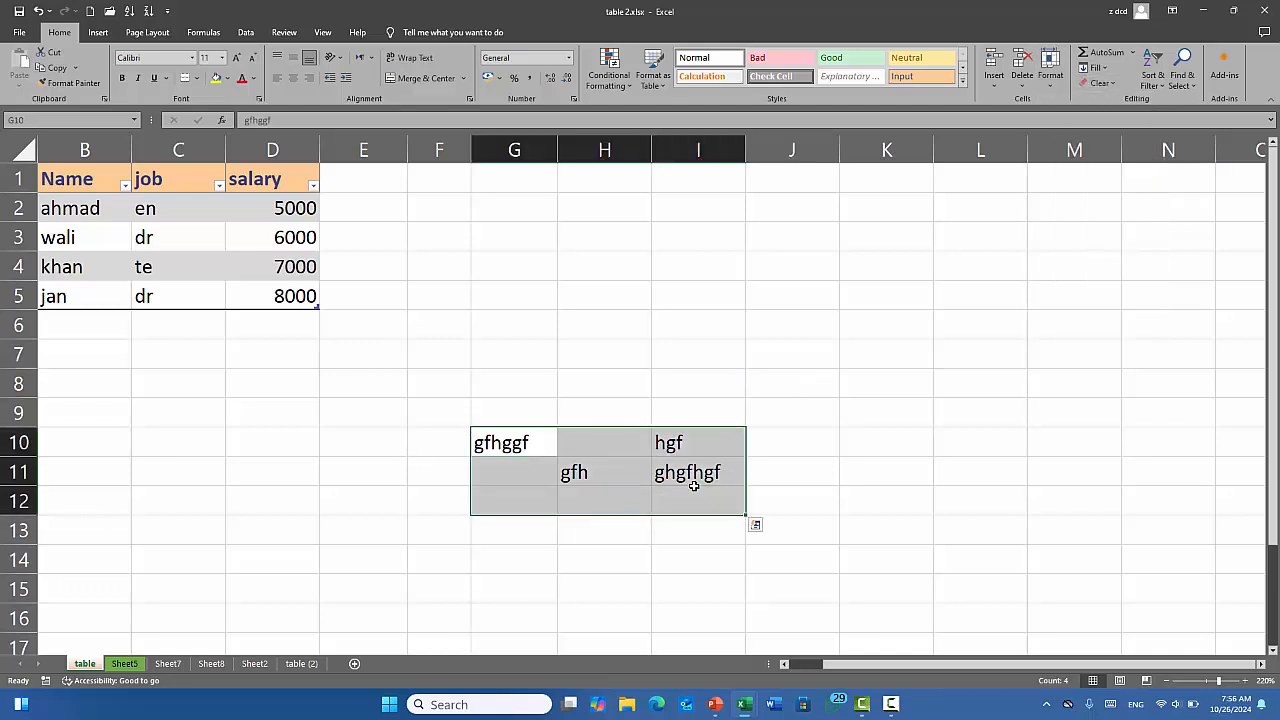
pyautogui.press('Delete')
pyautogui.click(712, 292)
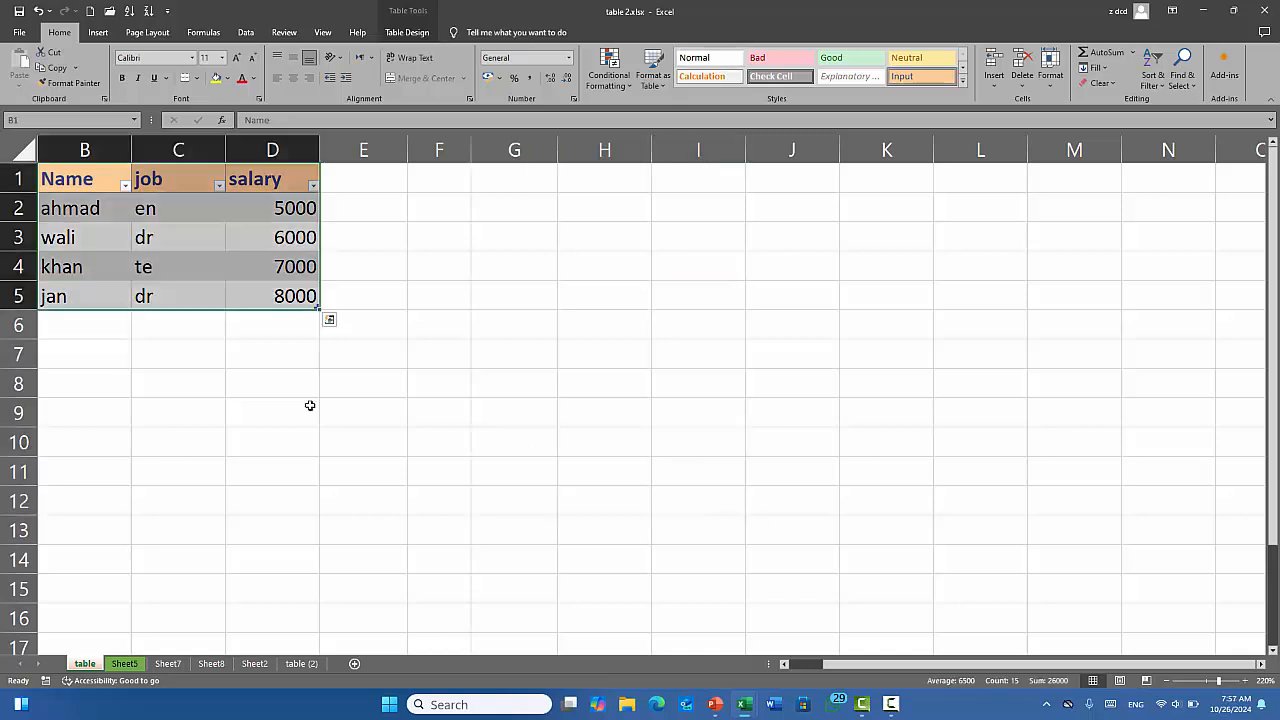
pyautogui.click(311, 407)
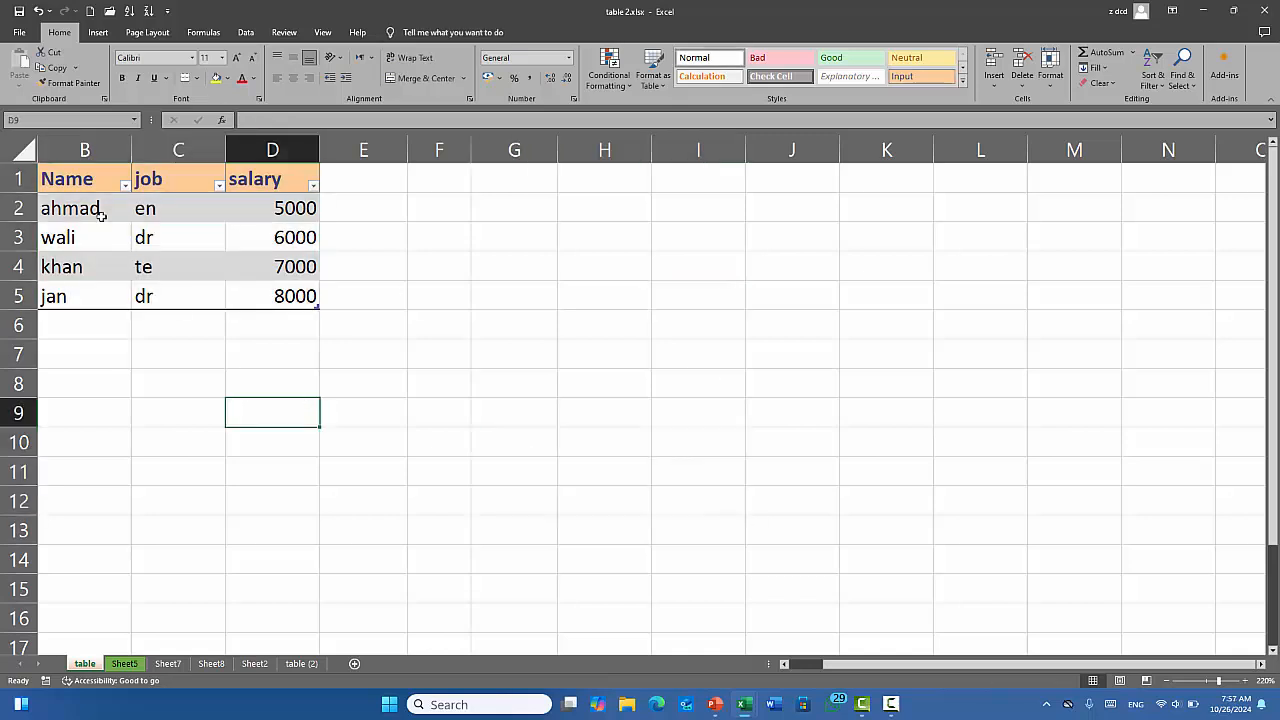
pyautogui.click(101, 186)
pyautogui.moveTo(101, 186); pyautogui.dragTo(272, 298)
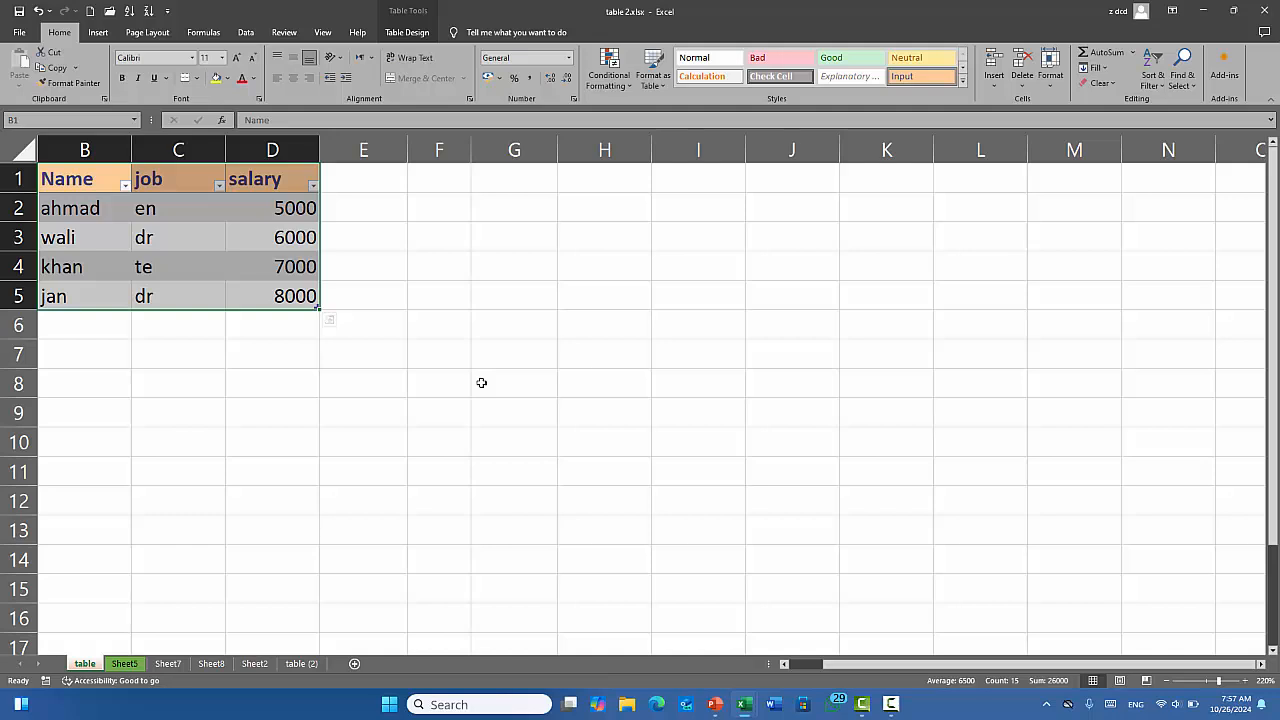
# Fill all 28 cells of H4:K10 with 'fghfh' using Ctrl+Enter, then select the table B1:D5.
pyautogui.moveTo(586, 262); pyautogui.dragTo(869, 431)
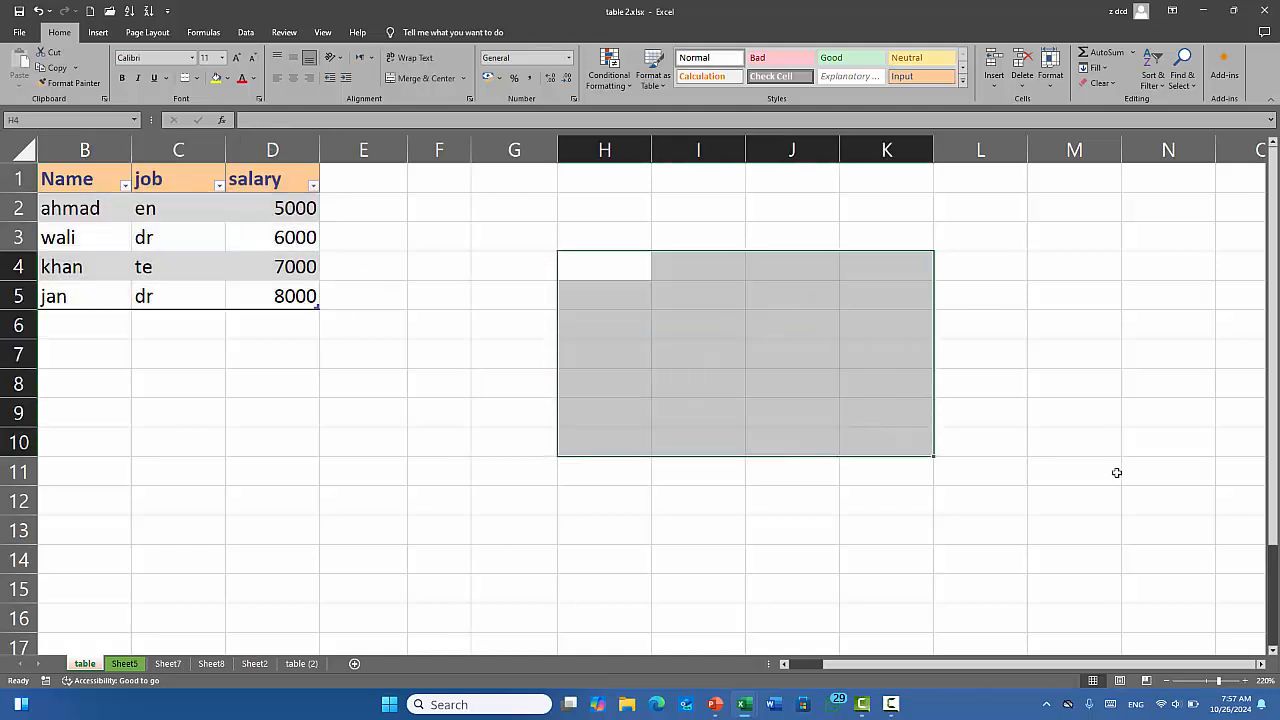
pyautogui.write('fghfh')
pyautogui.hotkey('ctrl', 'Return')
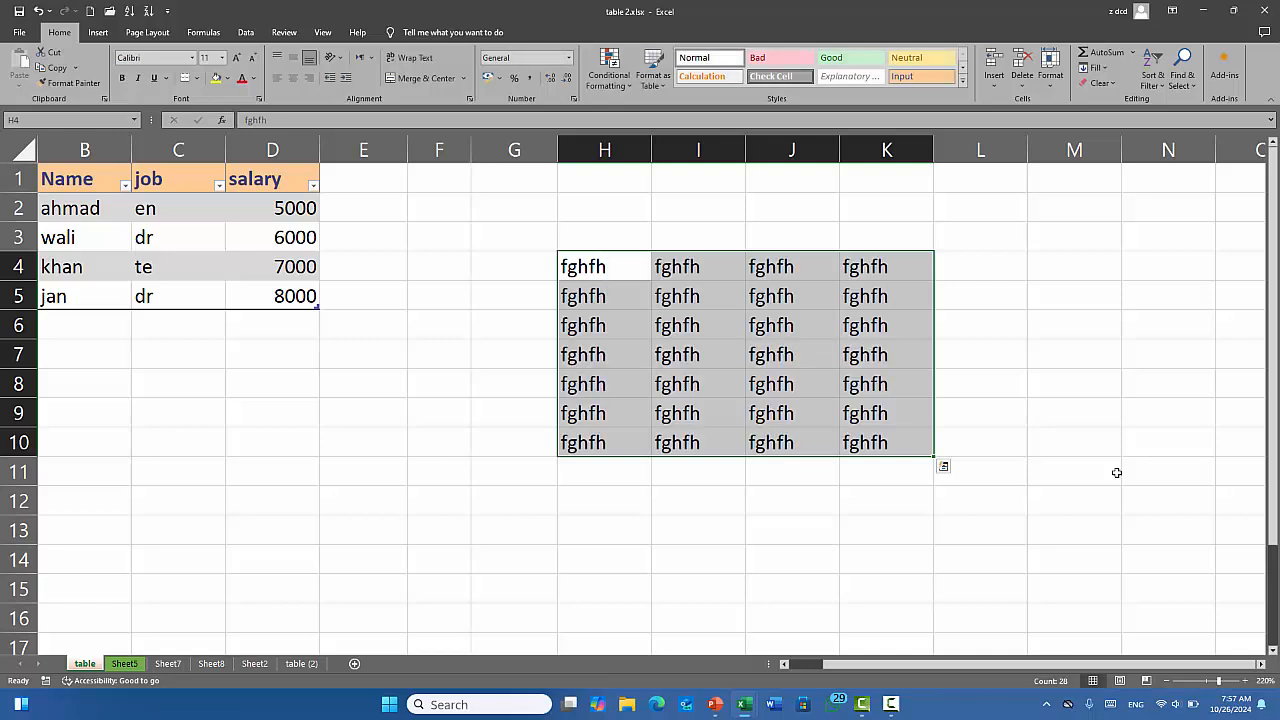
pyautogui.click(335, 450)
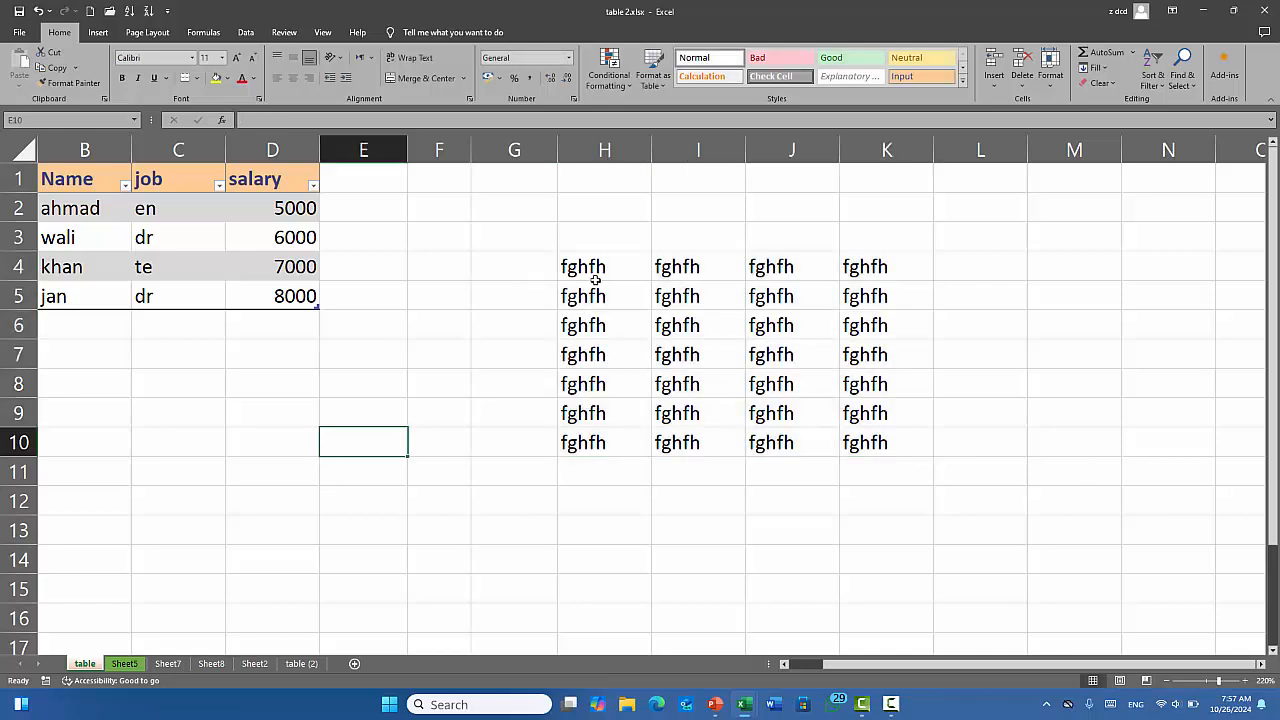
pyautogui.moveTo(594, 278); pyautogui.dragTo(880, 440)
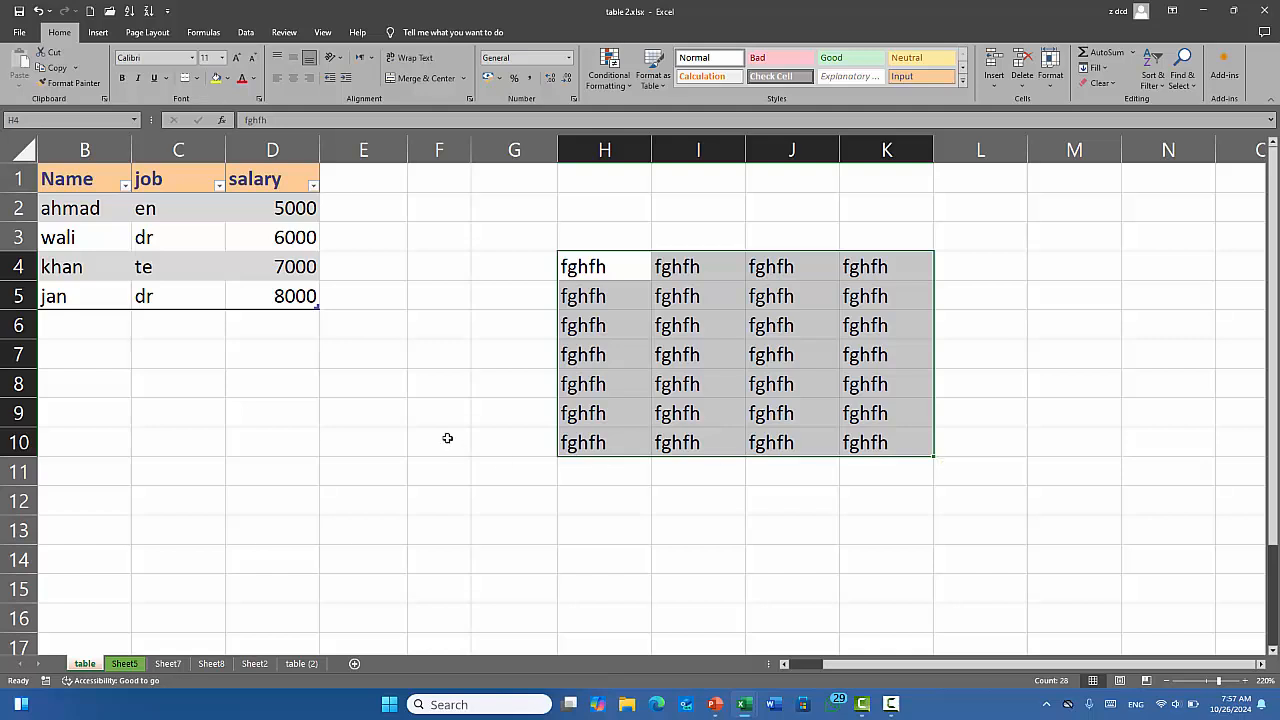
pyautogui.click(251, 412)
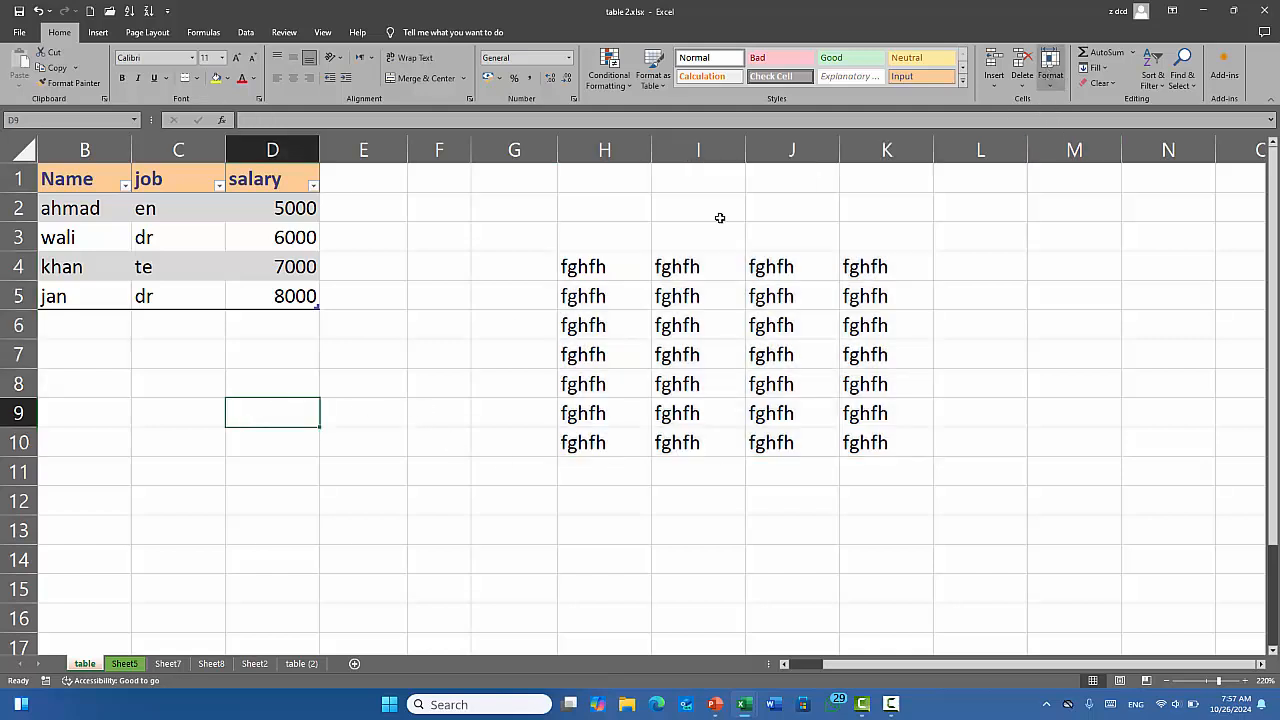
pyautogui.moveTo(57, 176); pyautogui.dragTo(266, 297)
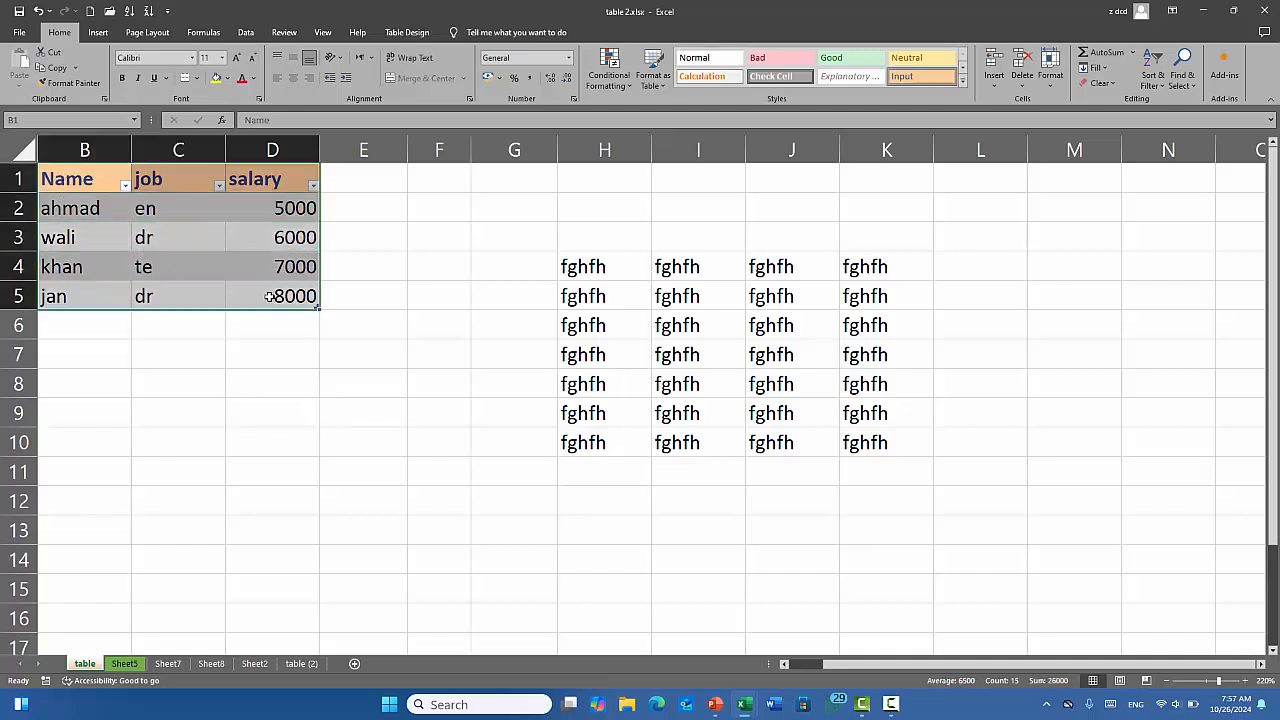
# Turn off Lock Cell for the Name/job/salary table B1:D5 from Home > Format.
pyautogui.click(1050, 78)
pyautogui.click(1095, 328)
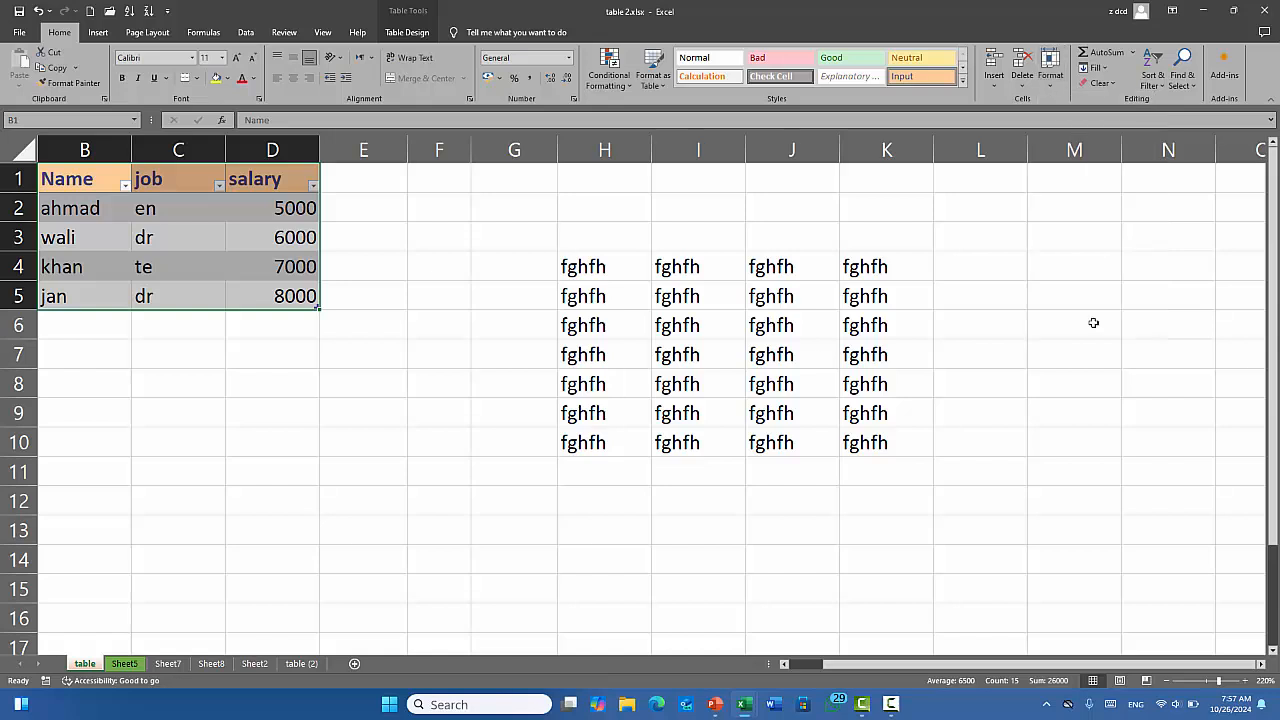
pyautogui.click(1050, 78)
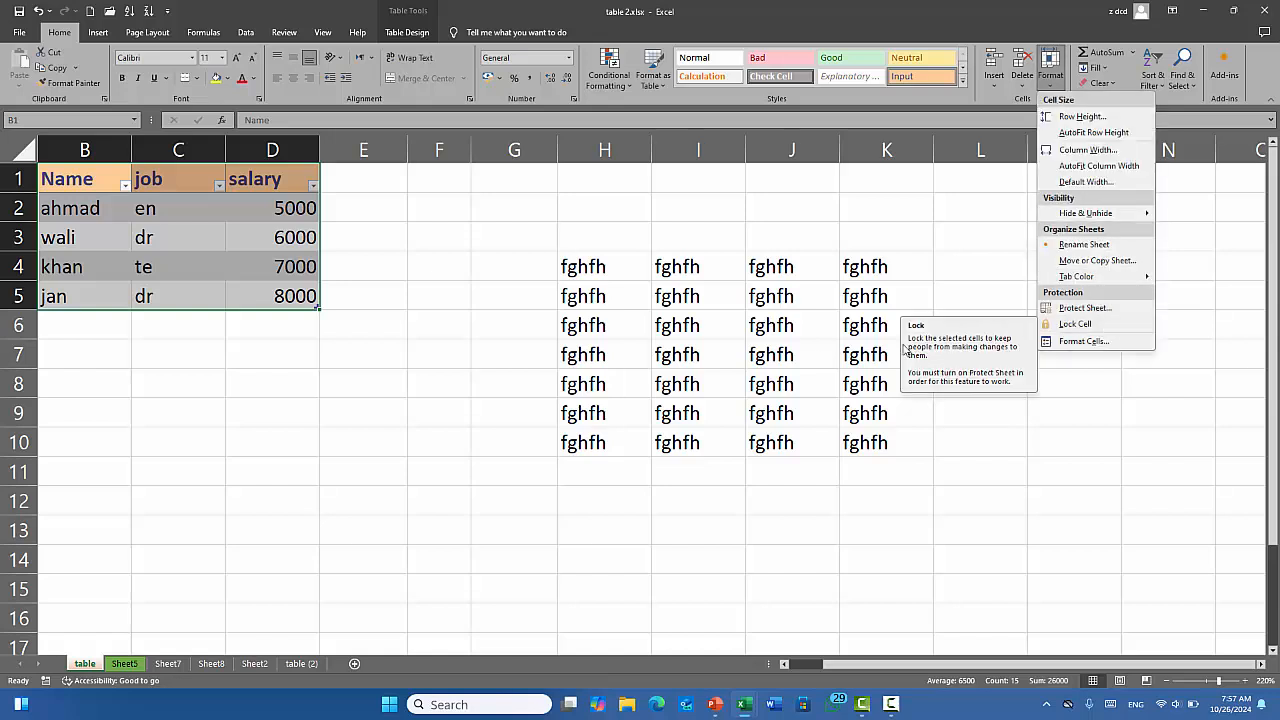
pyautogui.click(332, 320)
# Turn off Lock Cell for the fghfh block H4:K10.
pyautogui.moveTo(630, 268); pyautogui.dragTo(861, 443)
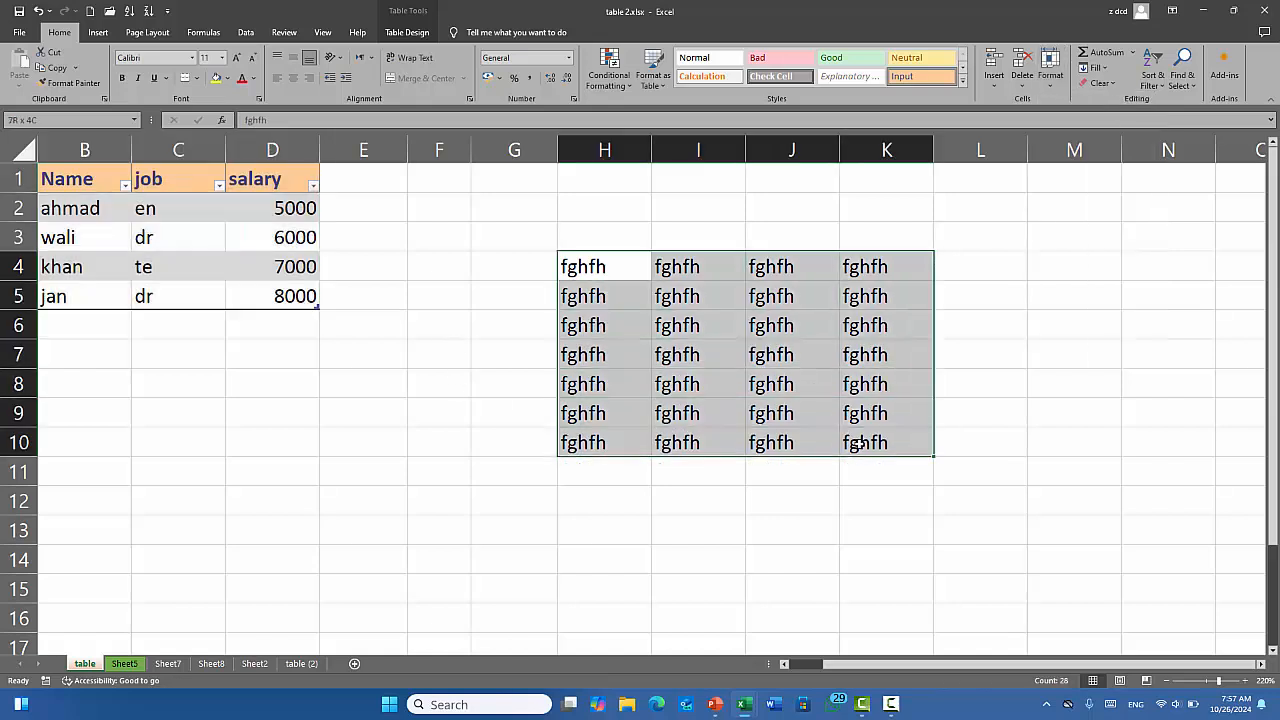
pyautogui.click(1050, 72)
pyautogui.click(1076, 325)
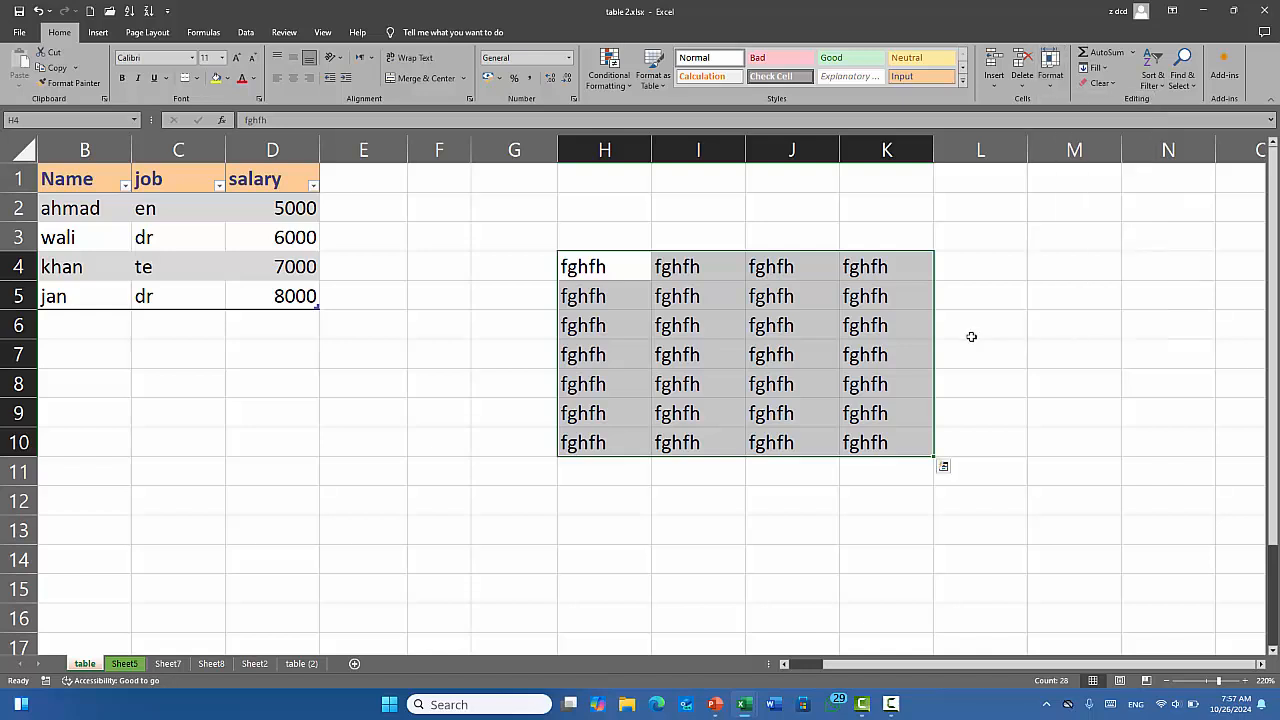
pyautogui.click(406, 389)
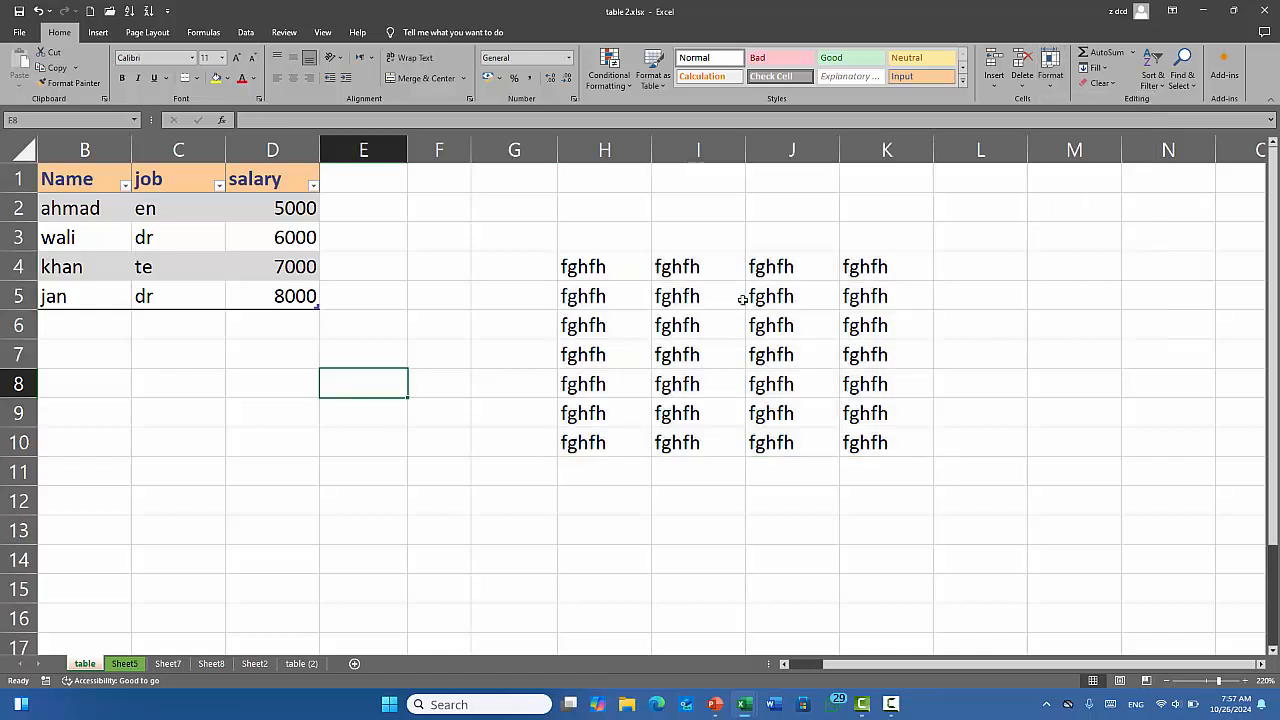
# Select cell H5 and start Protect Sheet from the Format menu.
pyautogui.moveTo(583, 270); pyautogui.dragTo(855, 440)
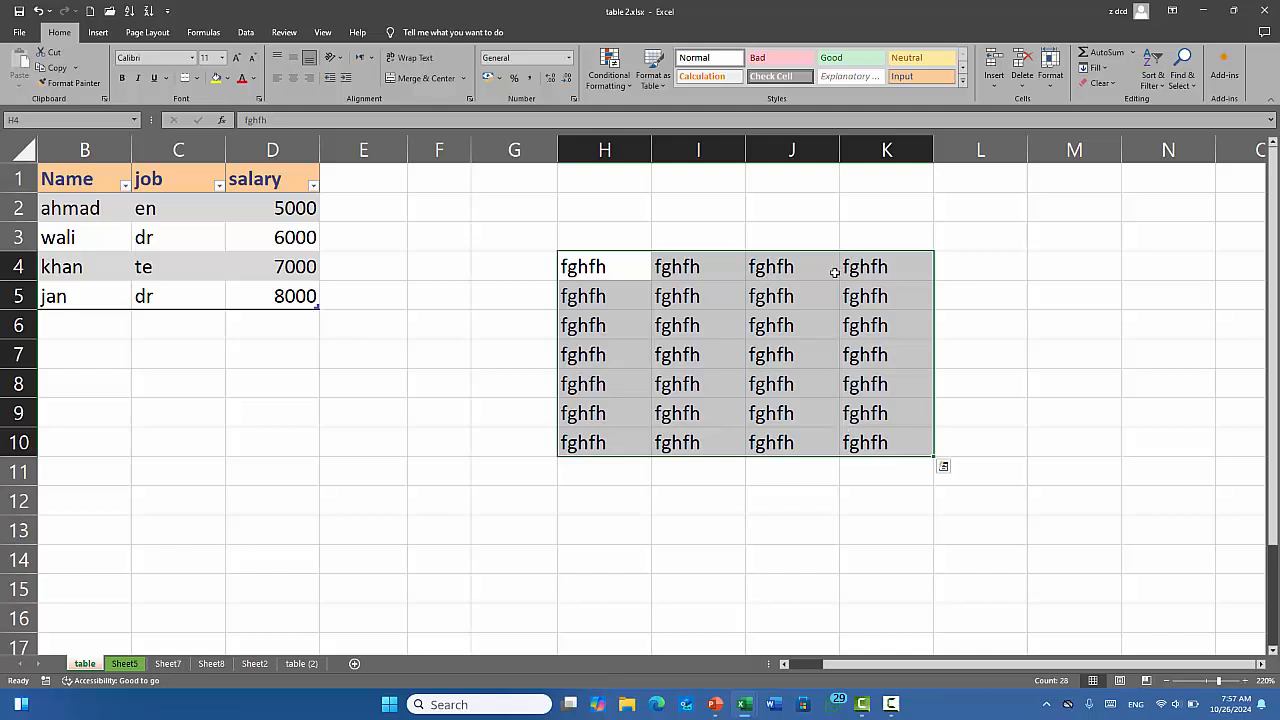
pyautogui.click(662, 298)
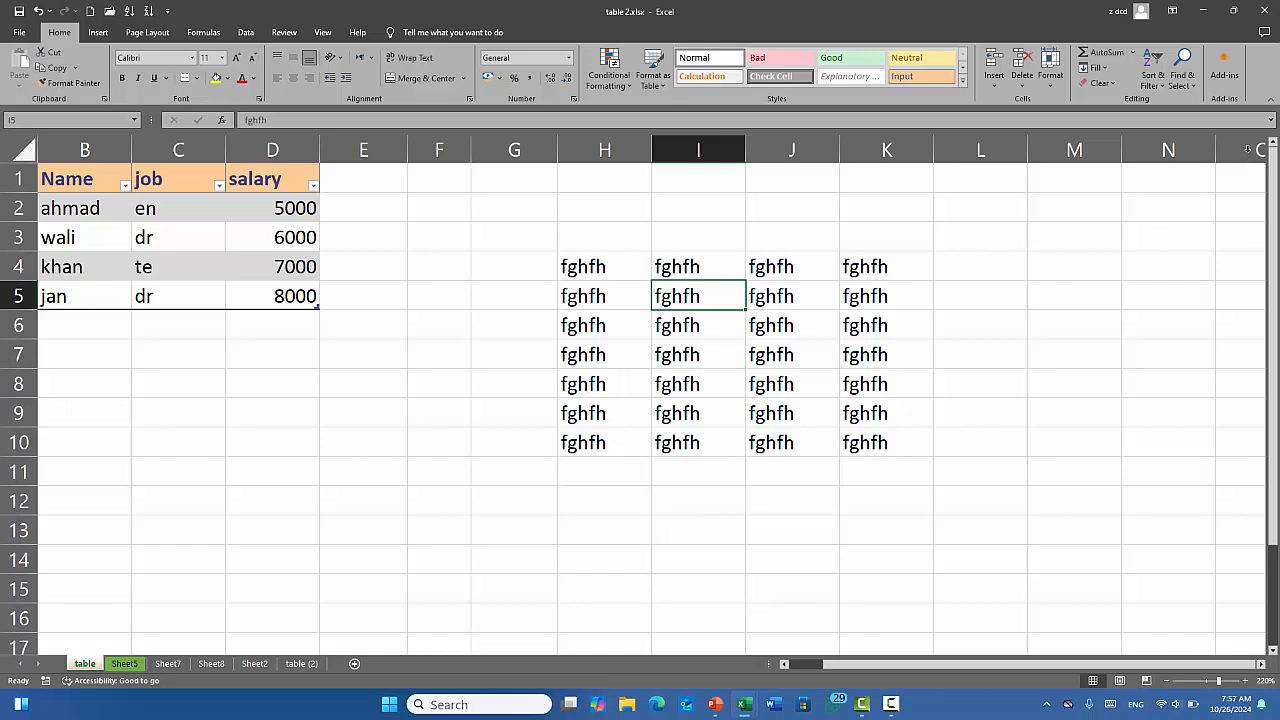
pyautogui.click(1017, 297)
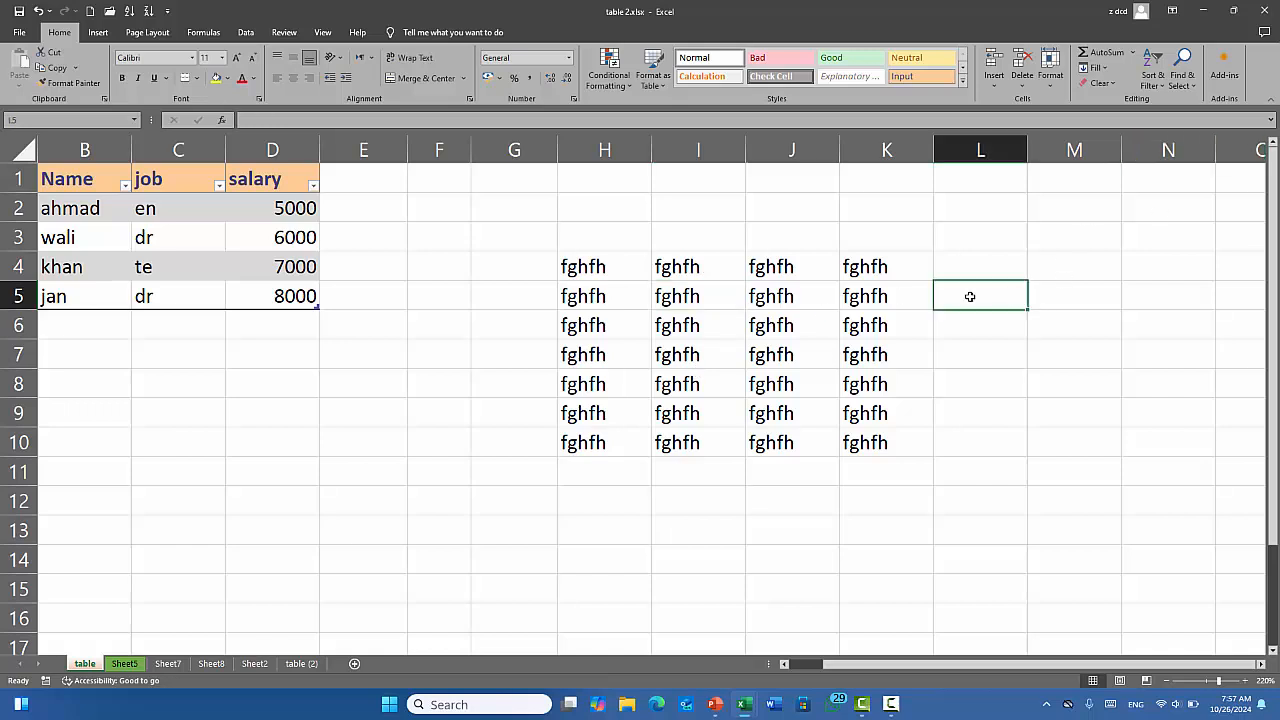
pyautogui.click(605, 289)
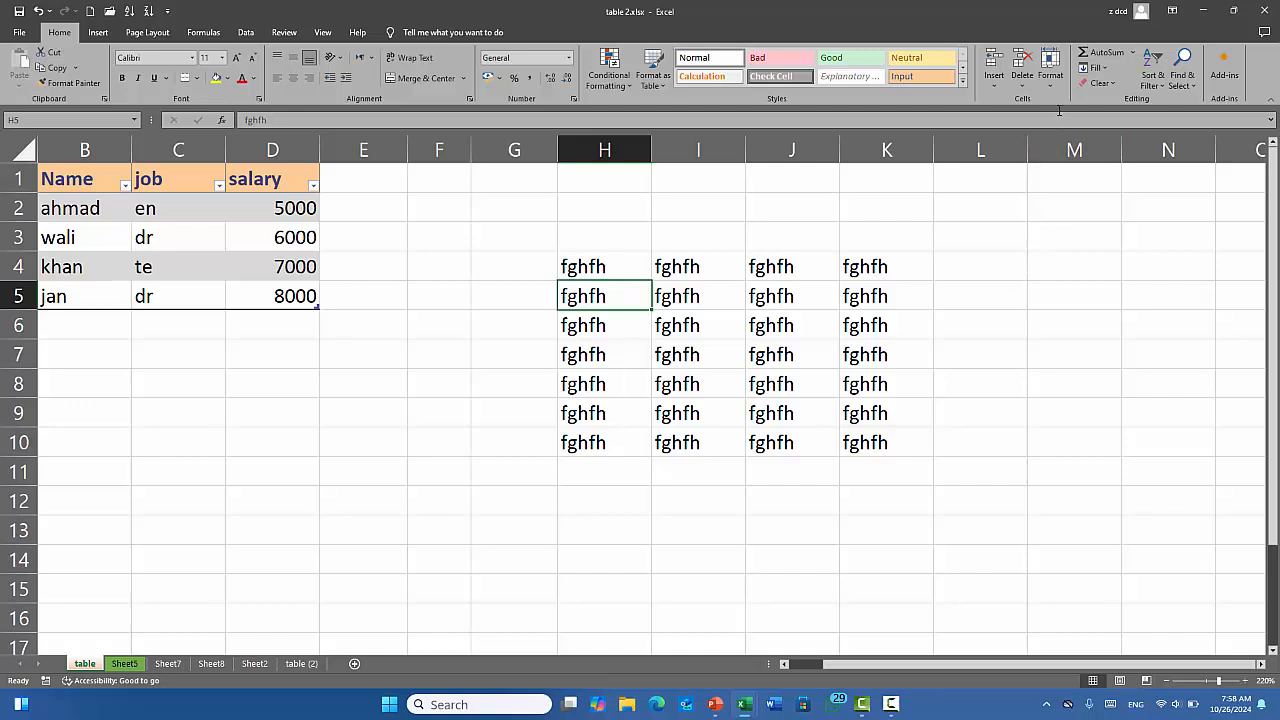
pyautogui.click(1050, 70)
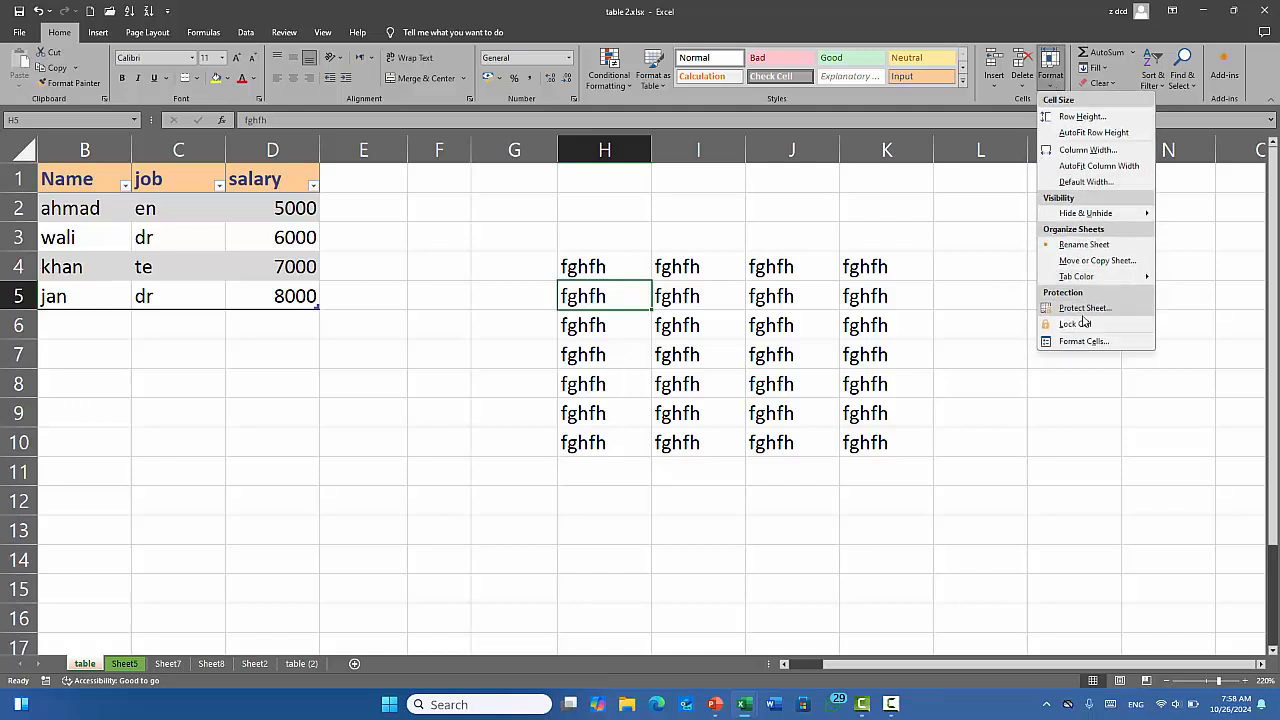
pyautogui.click(1123, 309)
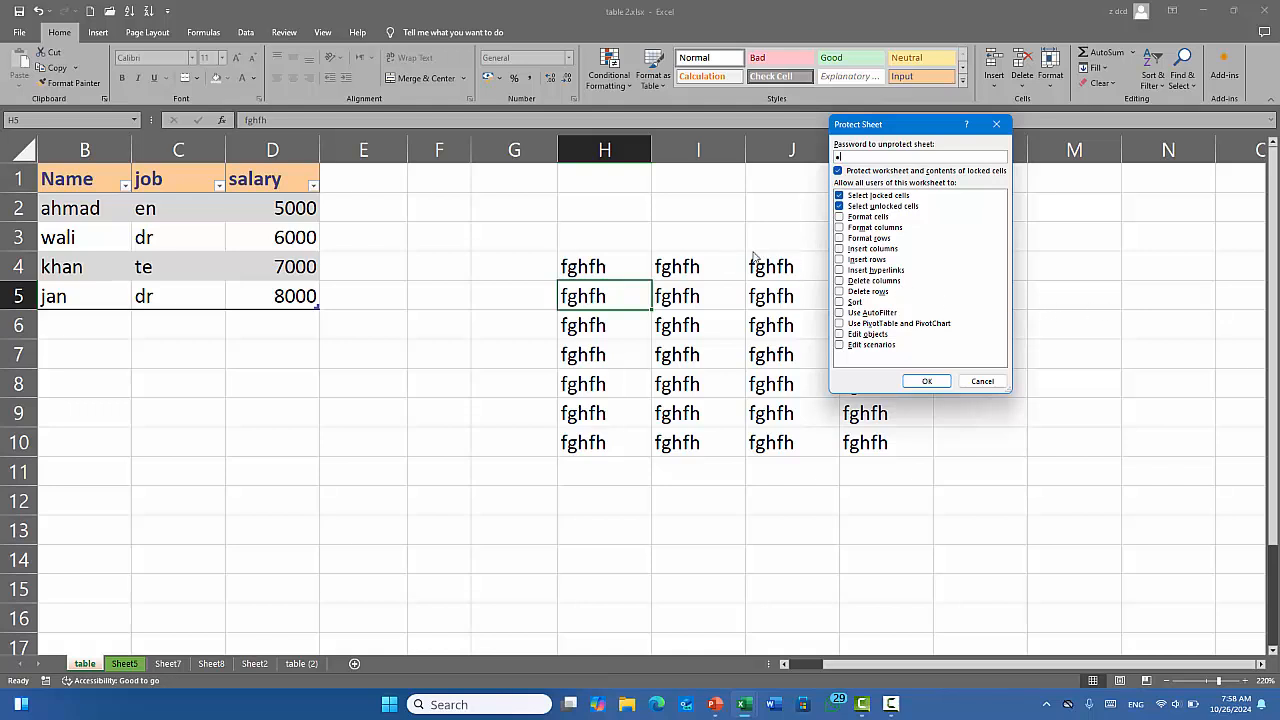
# Protect the sheet with a password, confirming it in the second prompt.
pyautogui.click(927, 381)
pyautogui.write('12')
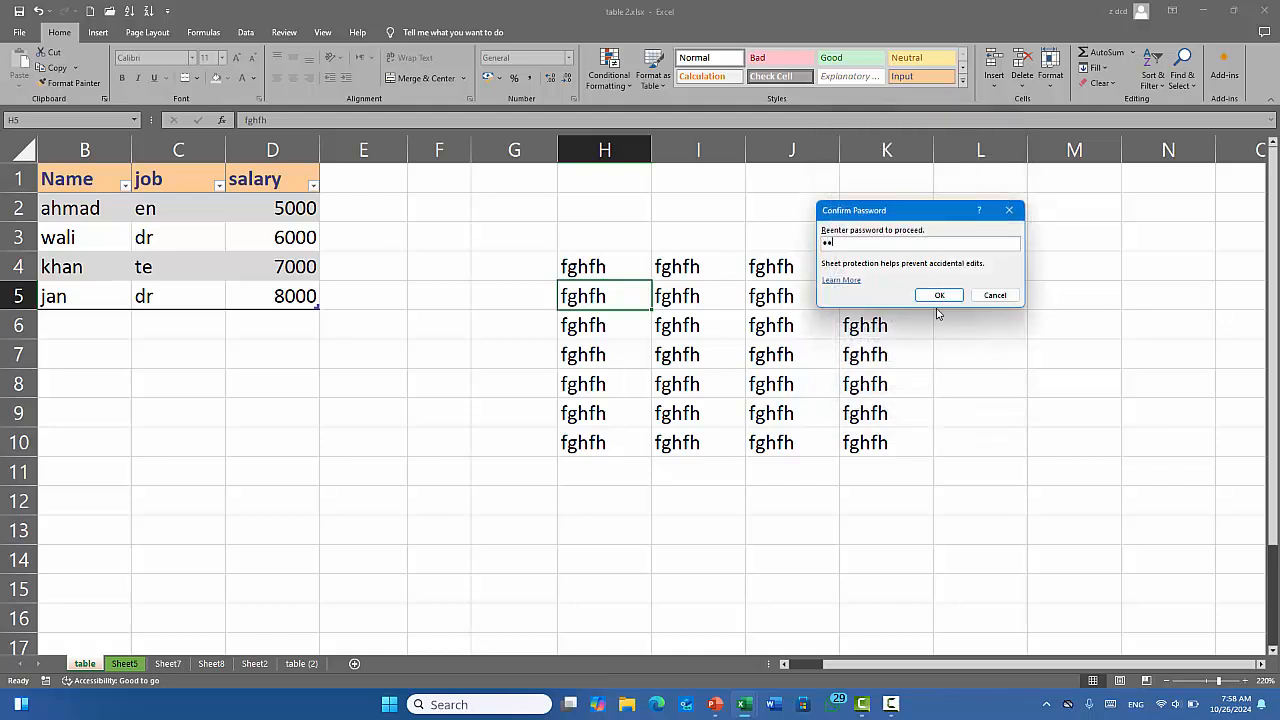
pyautogui.click(939, 295)
pyautogui.click(329, 389)
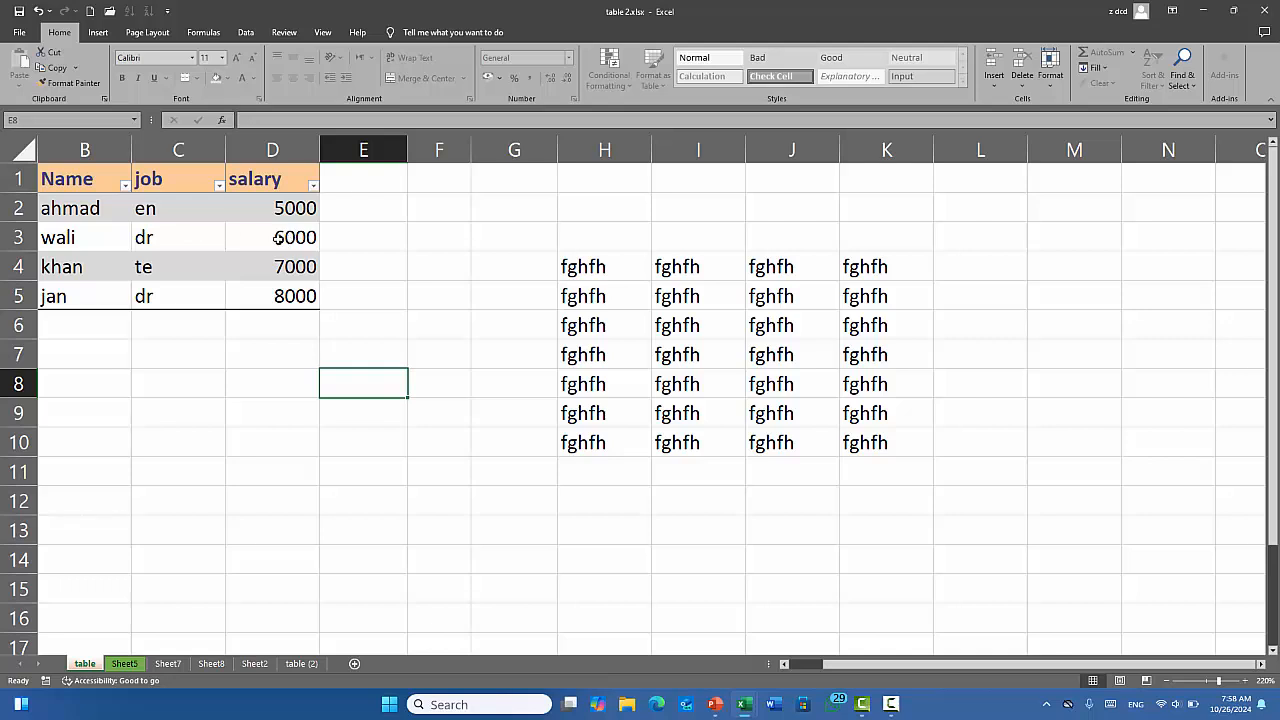
# Enter 'dfgfdg' in C3, 'fd' in C4 and 'sdfgfghgjghjgh' in I5 on the protected sheet.
pyautogui.click(190, 240)
pyautogui.write('dfgfdg')
pyautogui.click(178, 268)
pyautogui.write('fd')
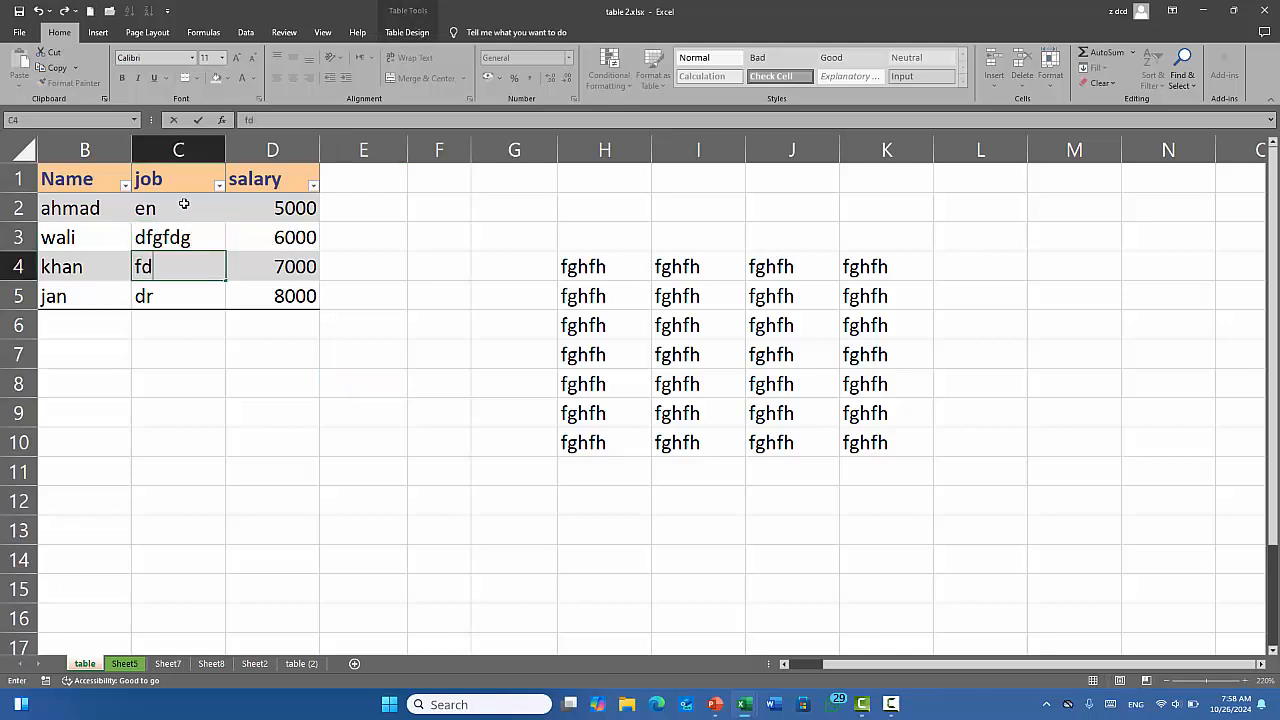
pyautogui.click(698, 296)
pyautogui.write('sdfgfghgjghjgh')
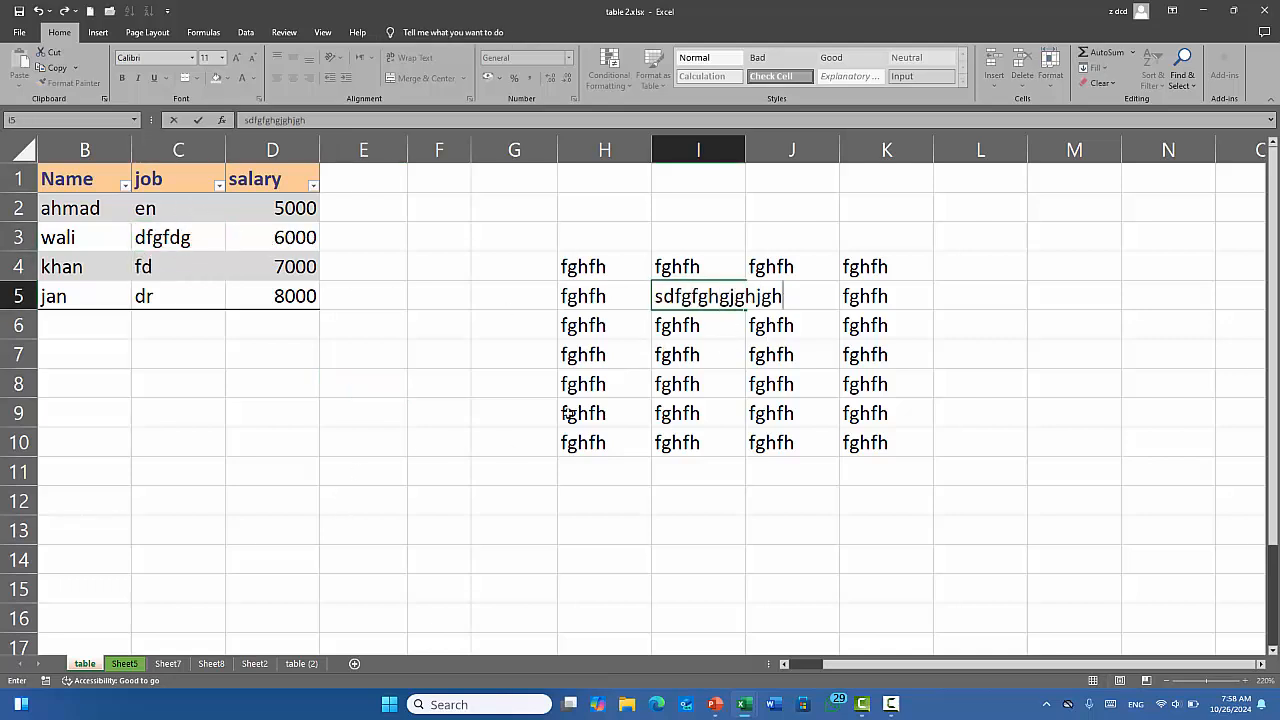
# Try typing into locked cell D11 and dismiss the protected-sheet warning.
pyautogui.click(274, 464)
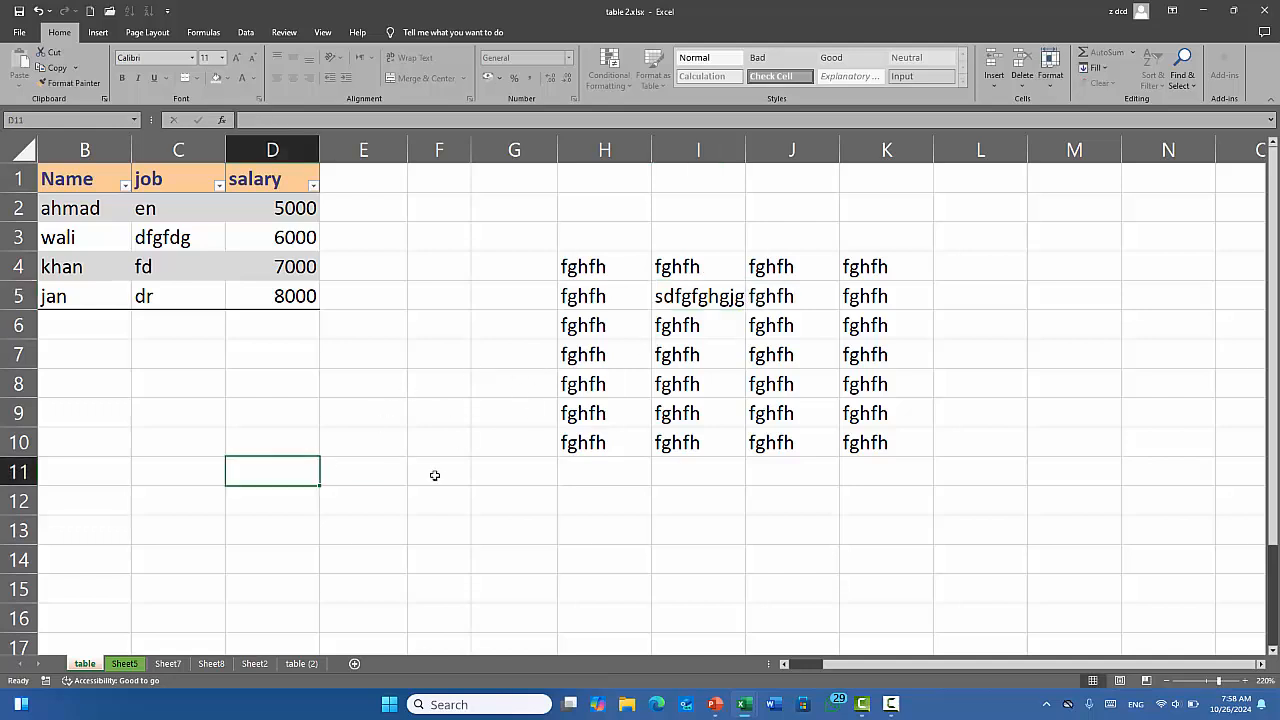
pyautogui.press('d')
pyautogui.click(641, 390)
# Unprotect the sheet from Home > Format using its password.
pyautogui.click(1051, 68)
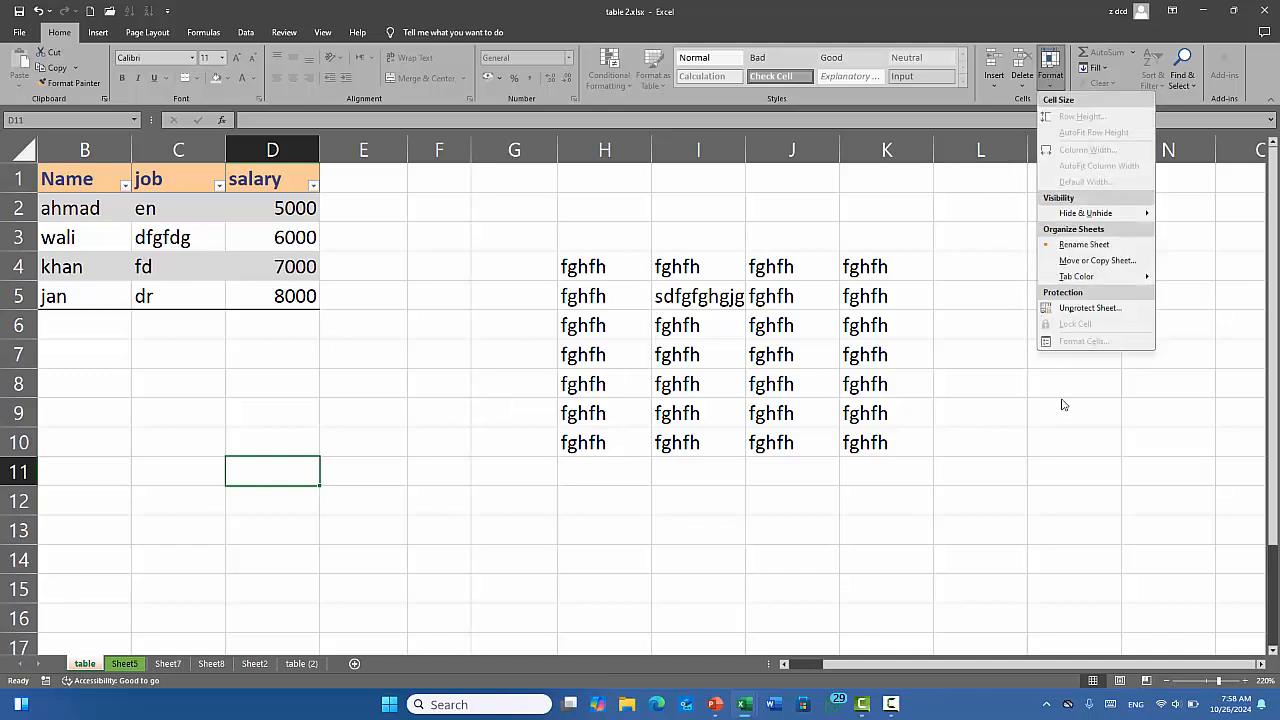
pyautogui.click(1080, 312)
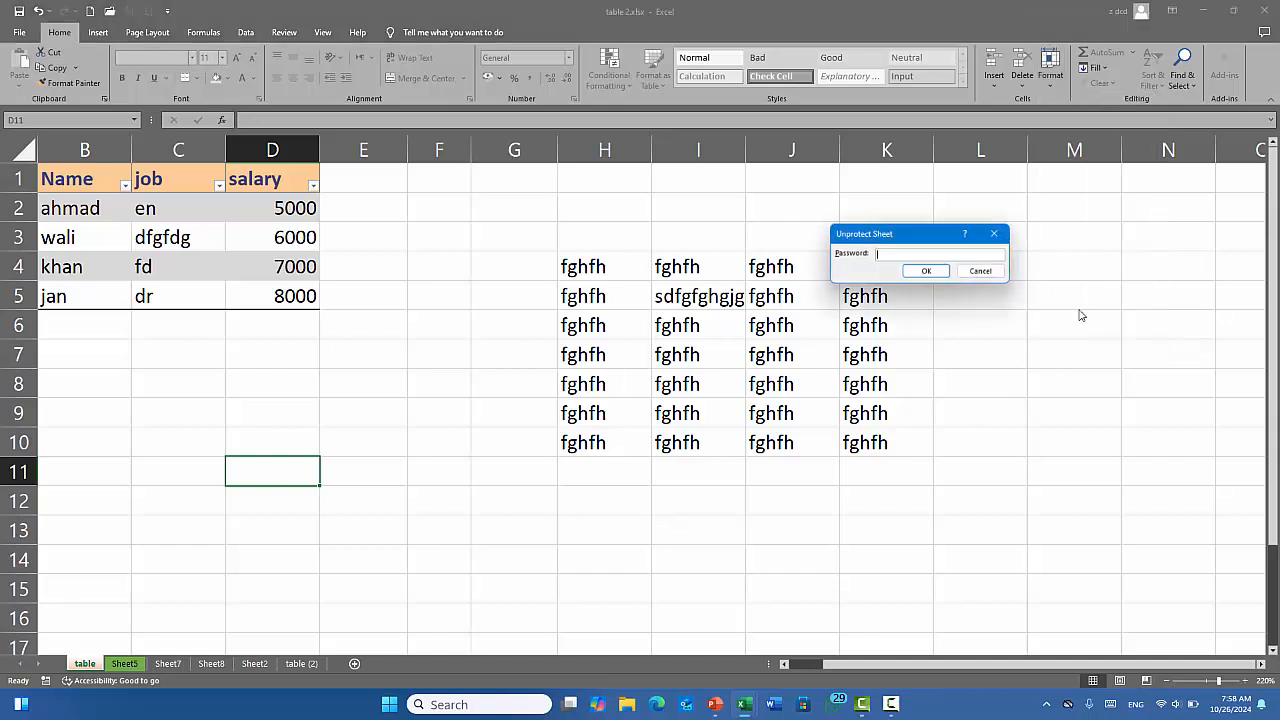
pyautogui.click(915, 272)
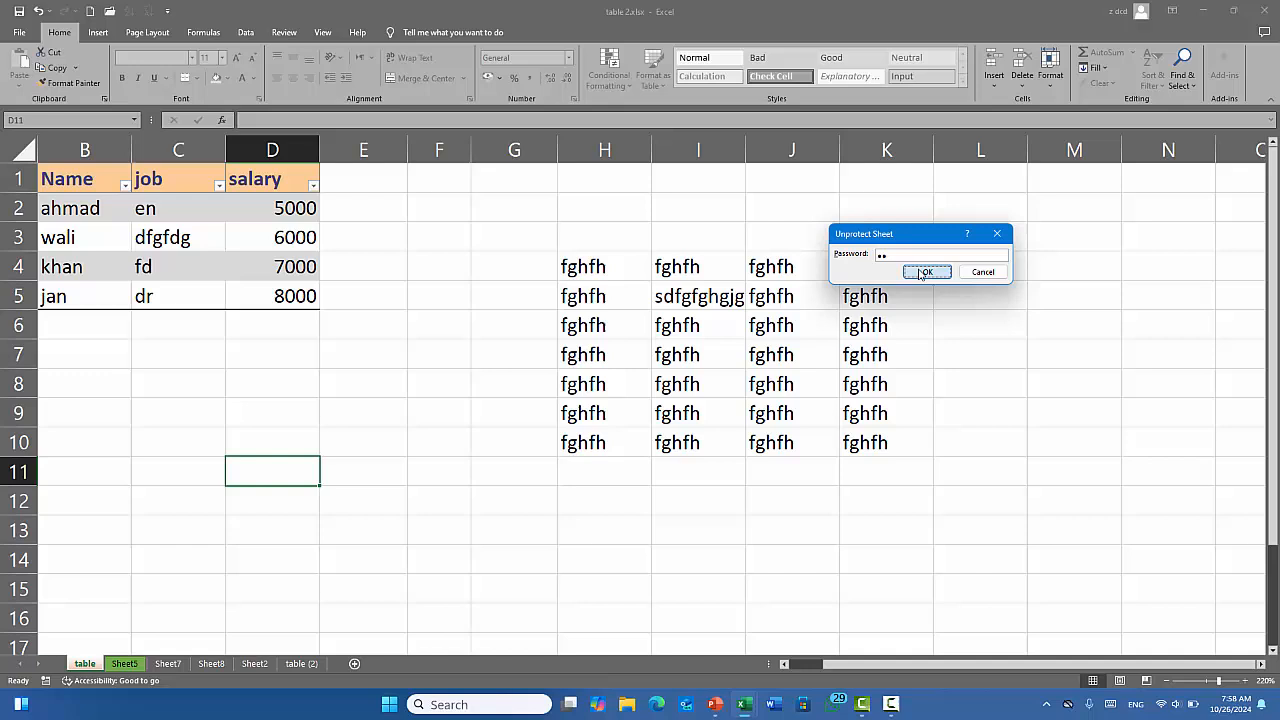
pyautogui.click(485, 405)
# Enter 'rgdrgre' in D12, 'retret' in H16, 'reter' in L11 and 't' in I14, then check the protection status.
pyautogui.click(306, 494)
pyautogui.write('rgdrgre')
pyautogui.click(614, 608)
pyautogui.write('retret')
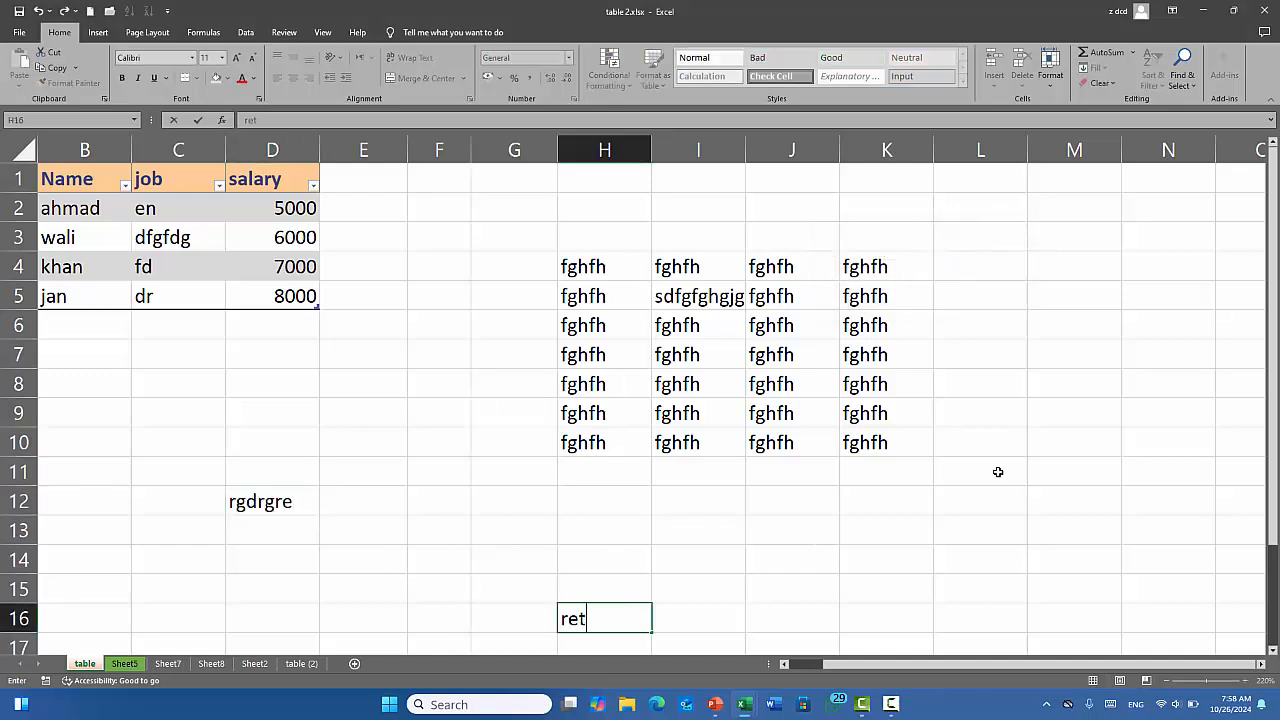
pyautogui.click(997, 469)
pyautogui.write('reter')
pyautogui.click(738, 552)
pyautogui.write('t')
pyautogui.click(537, 535)
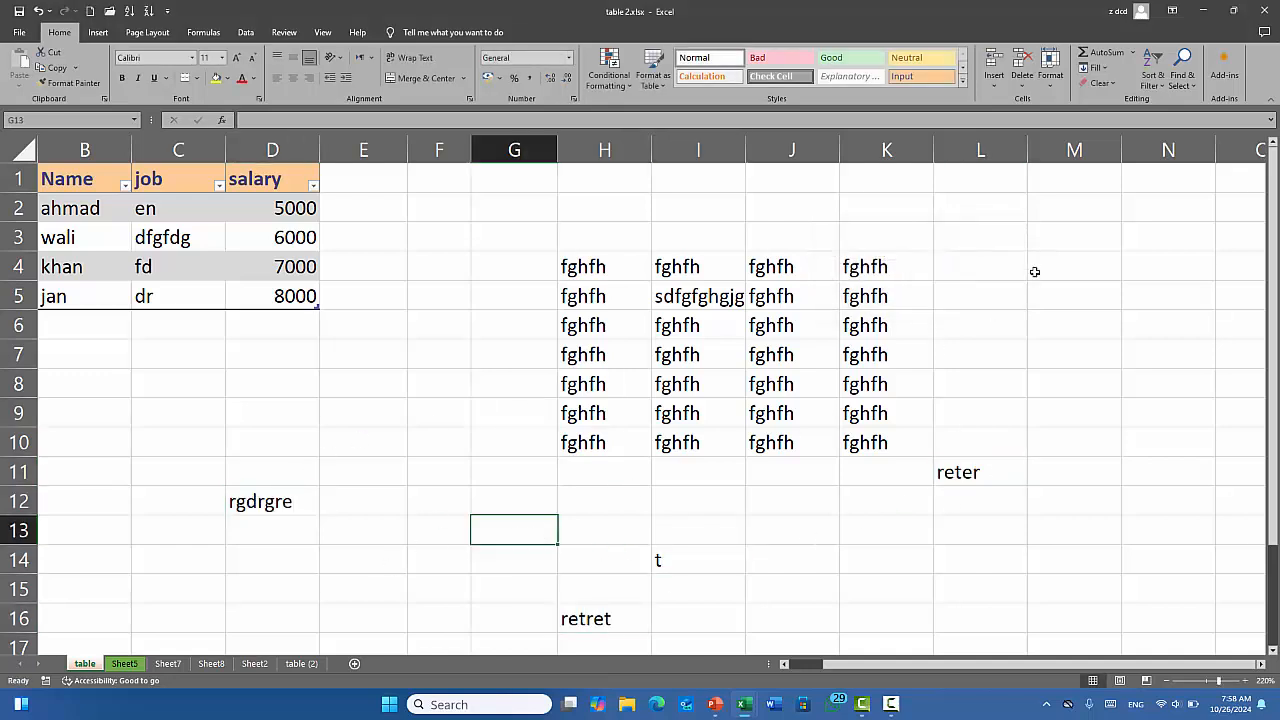
pyautogui.click(1060, 75)
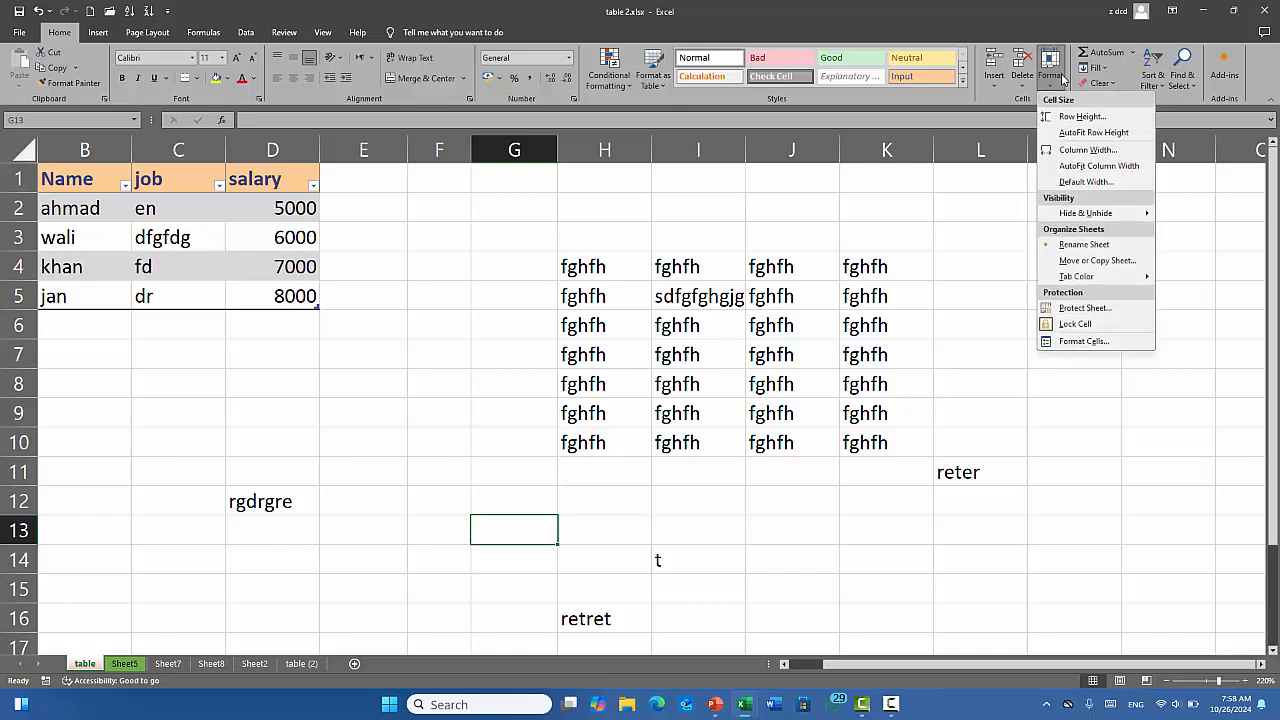
pyautogui.click(932, 263)
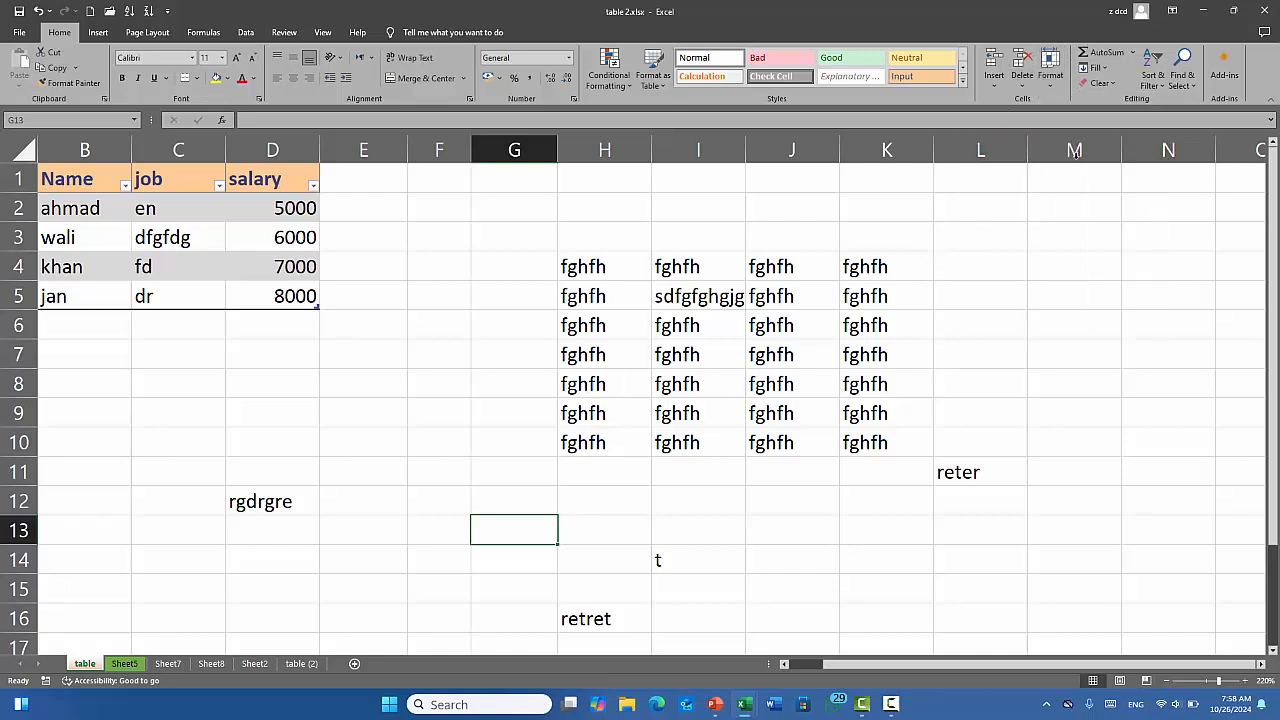